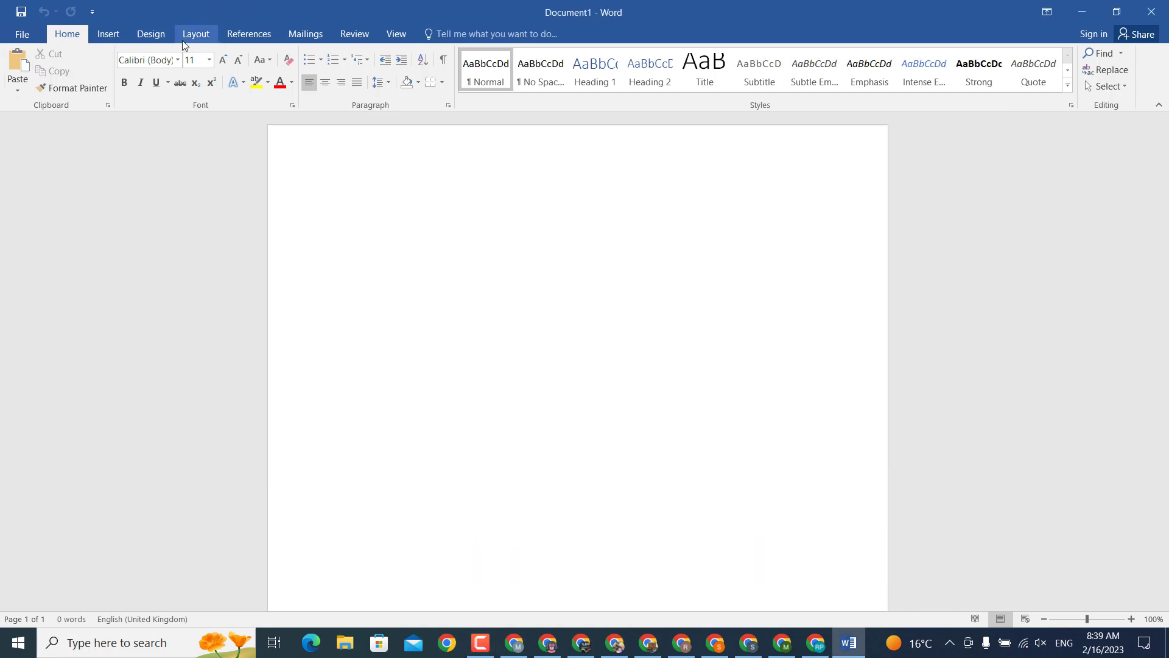
Step: Open the Layout tab's page setup options in the blank Document1
left_click(183, 37)
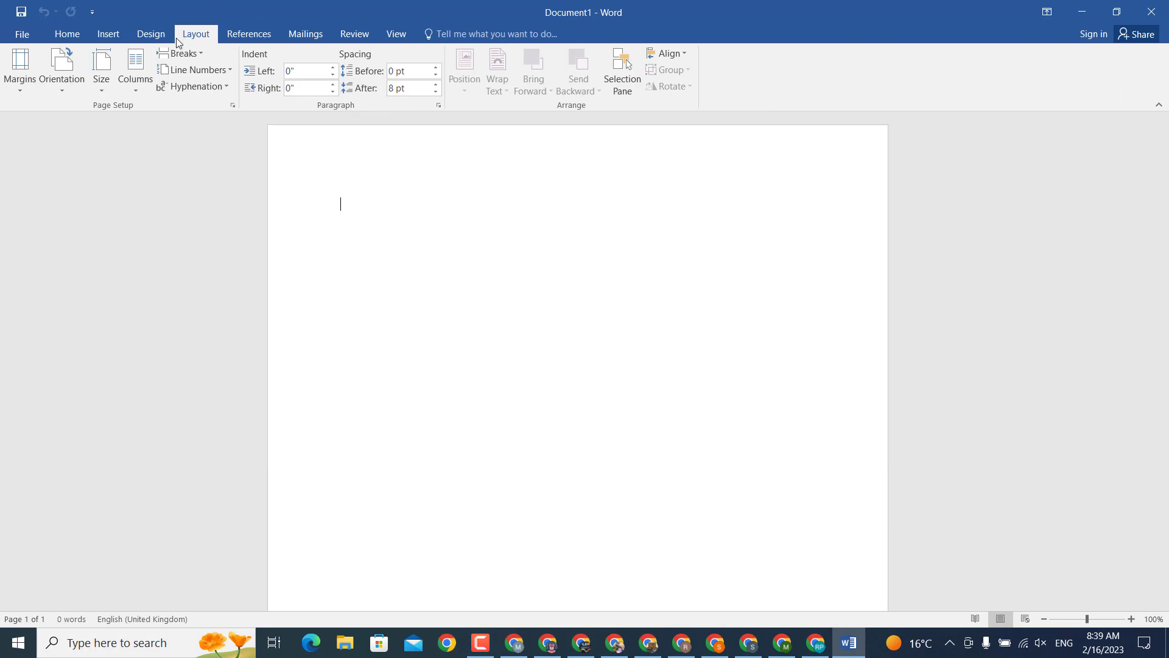
Step: Set Normal margins, landscape orientation, A4 paper size and a single column
left_click(20, 70)
left_click(117, 196)
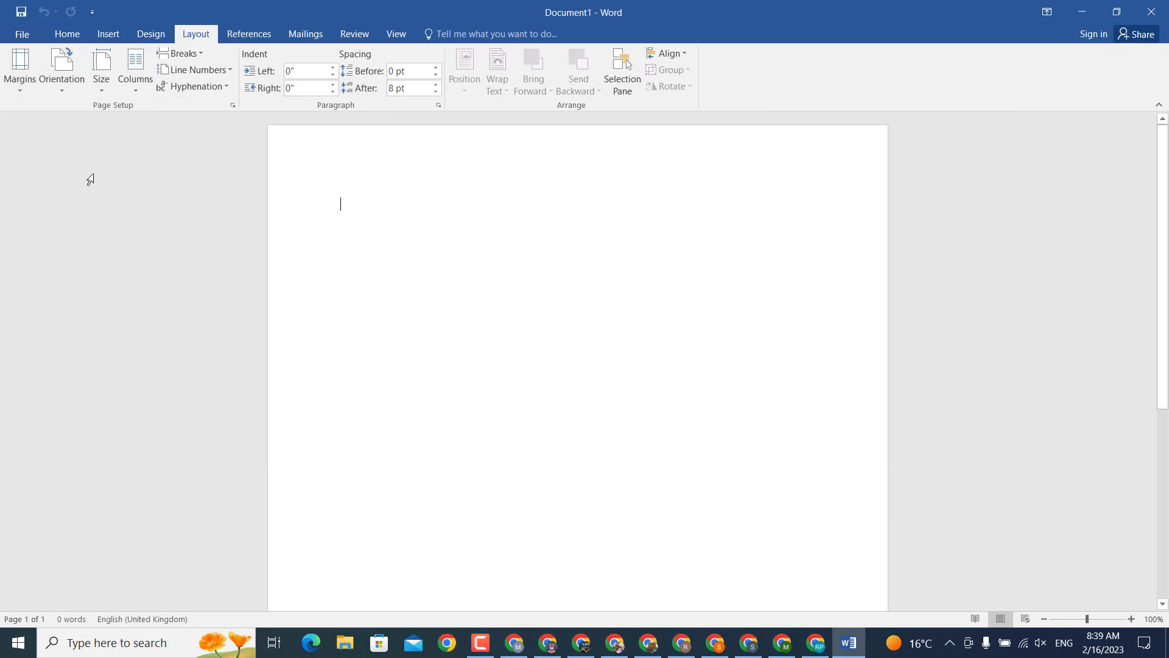
left_click(81, 92)
left_click(96, 156)
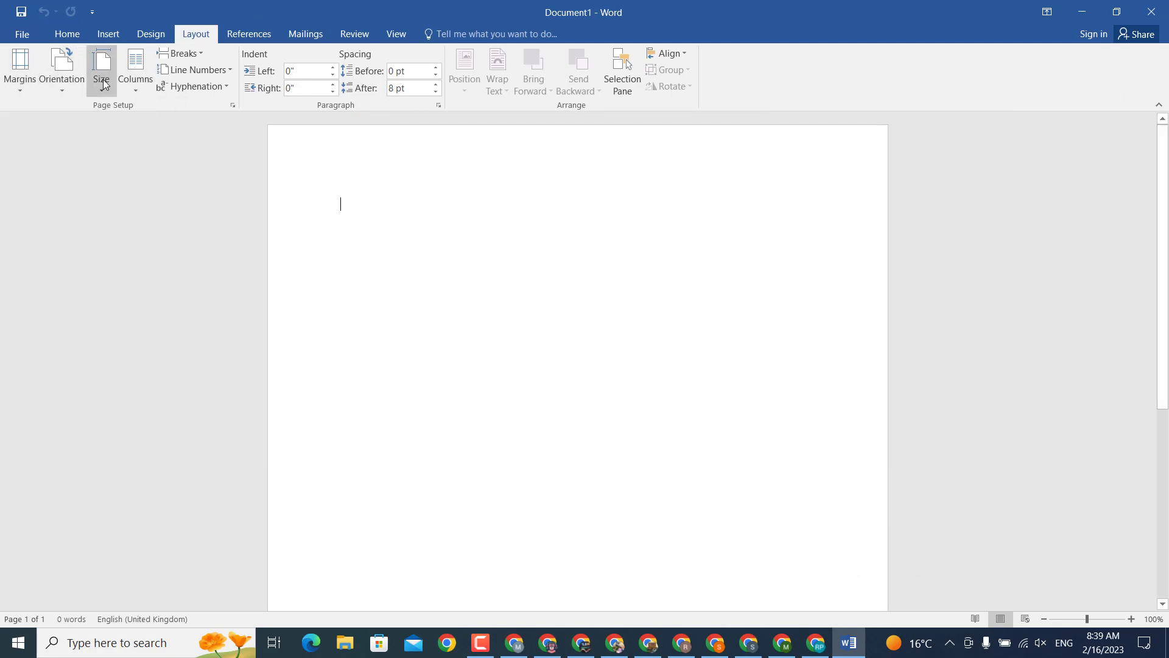
left_click(103, 84)
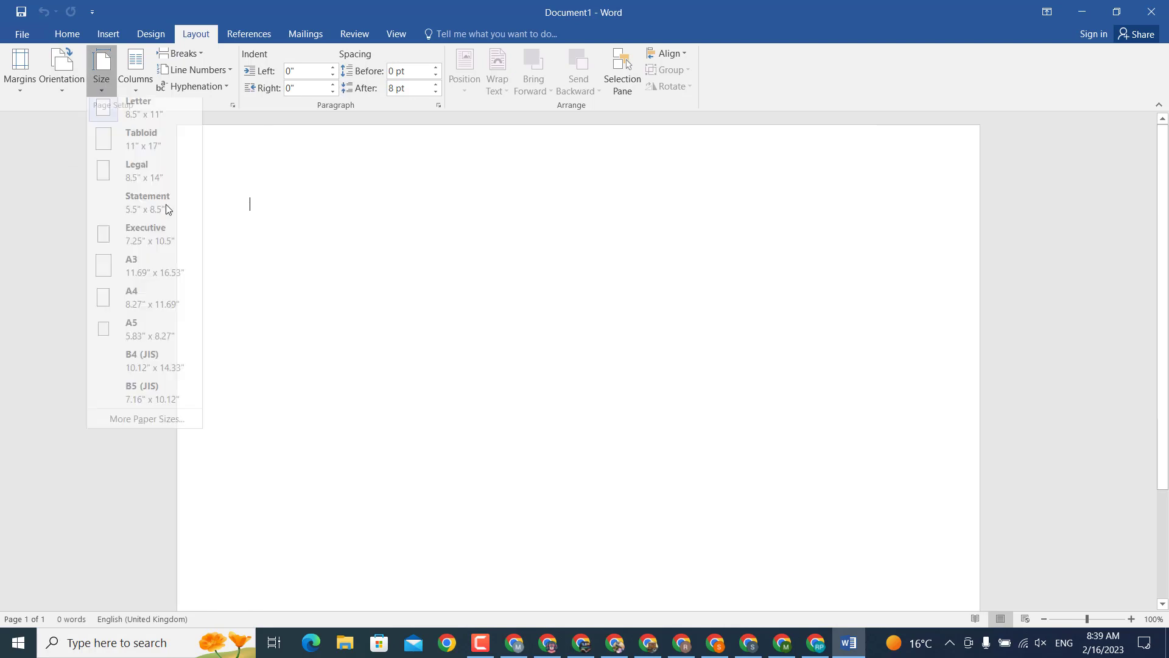
left_click(156, 296)
left_click(143, 89)
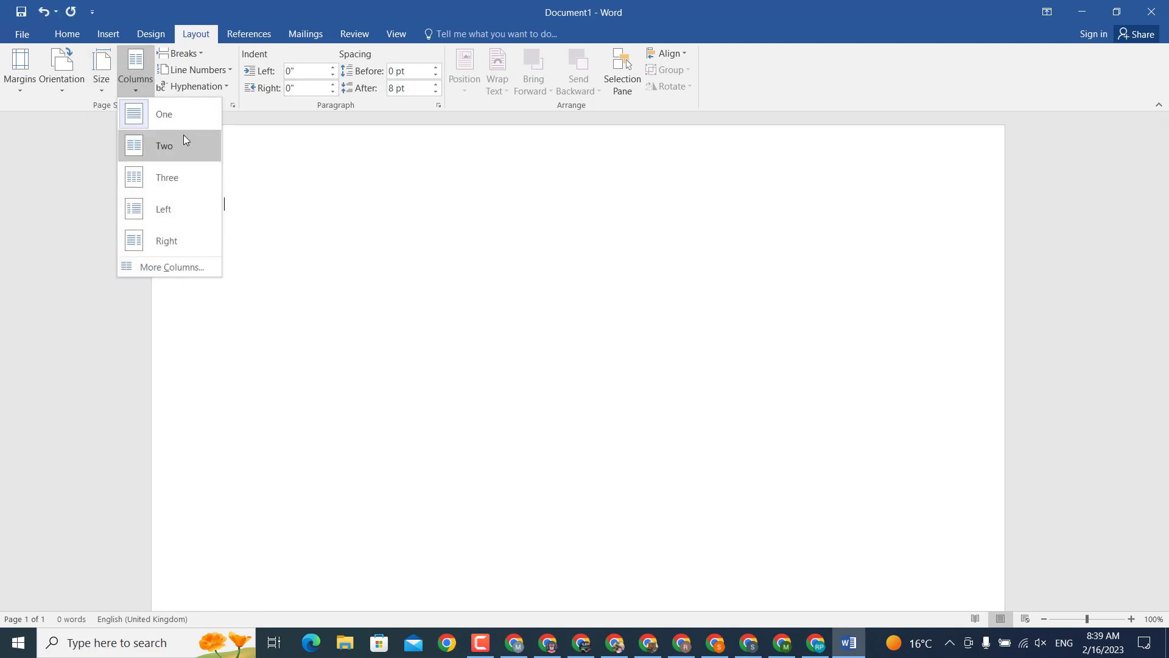
left_click(192, 123)
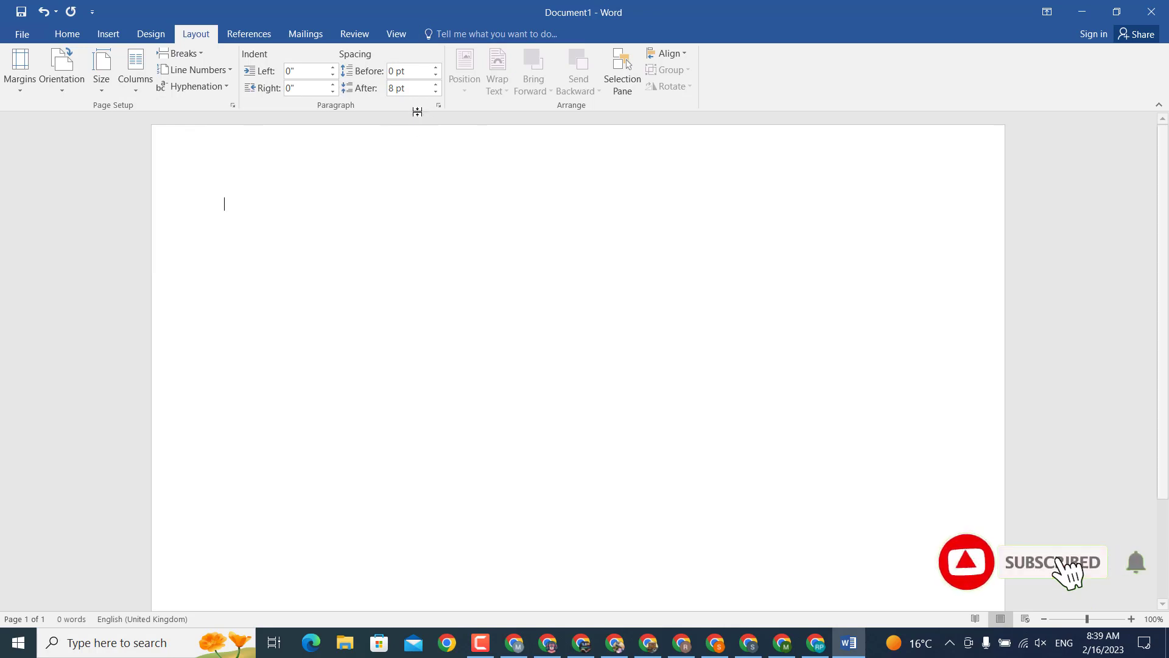
Step: Set paragraph line spacing to Single with 0 pt spacing after
left_click(439, 106)
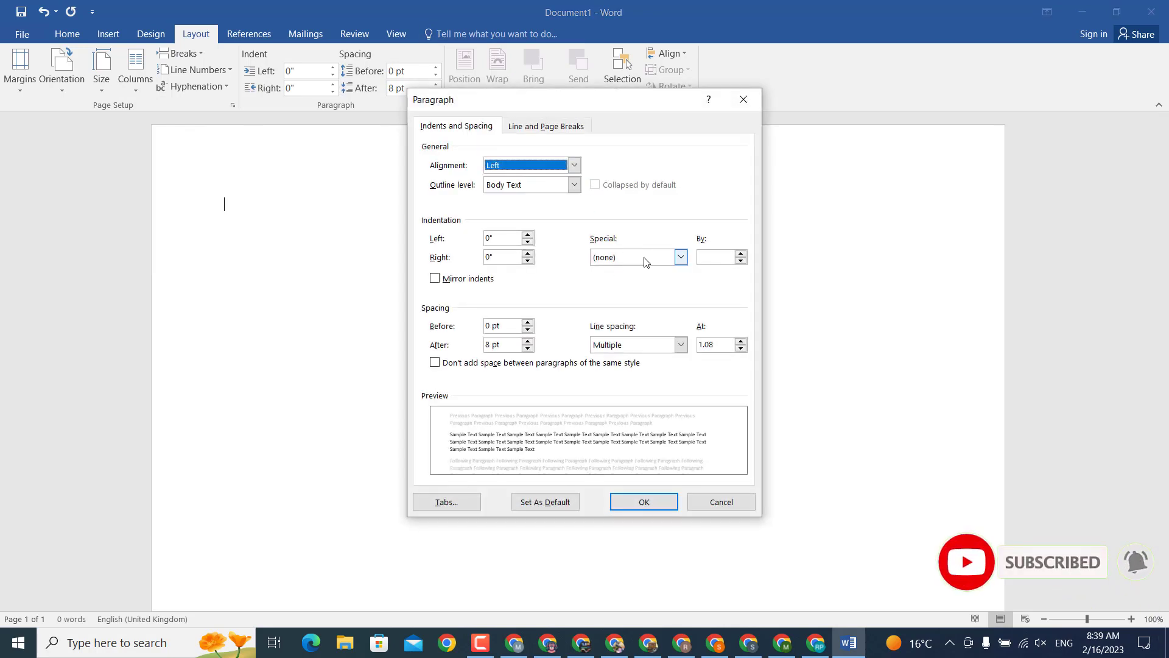
left_click(627, 344)
left_click(606, 356)
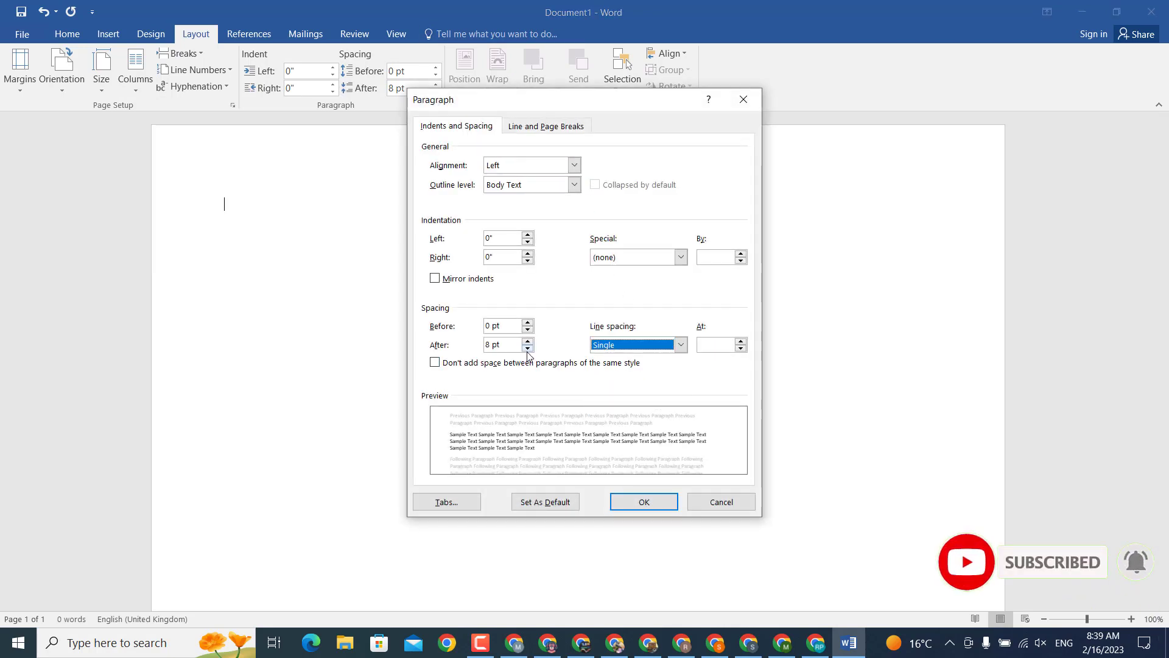
left_click(633, 502)
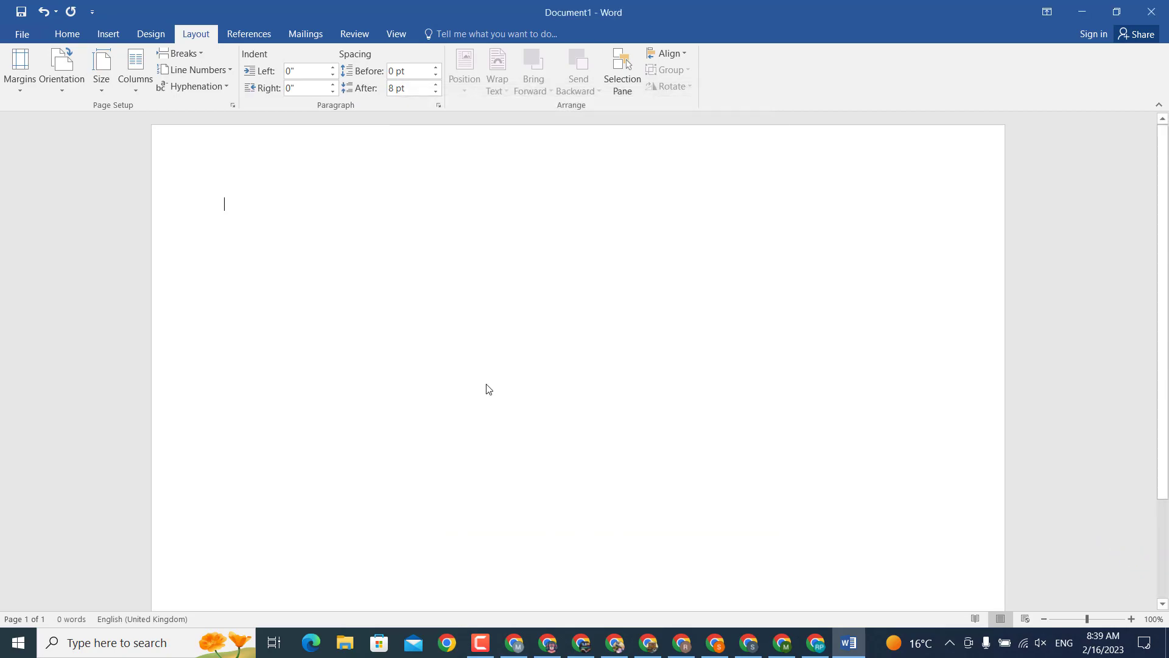
scroll(603, 330, "down", 2, "ctrl")
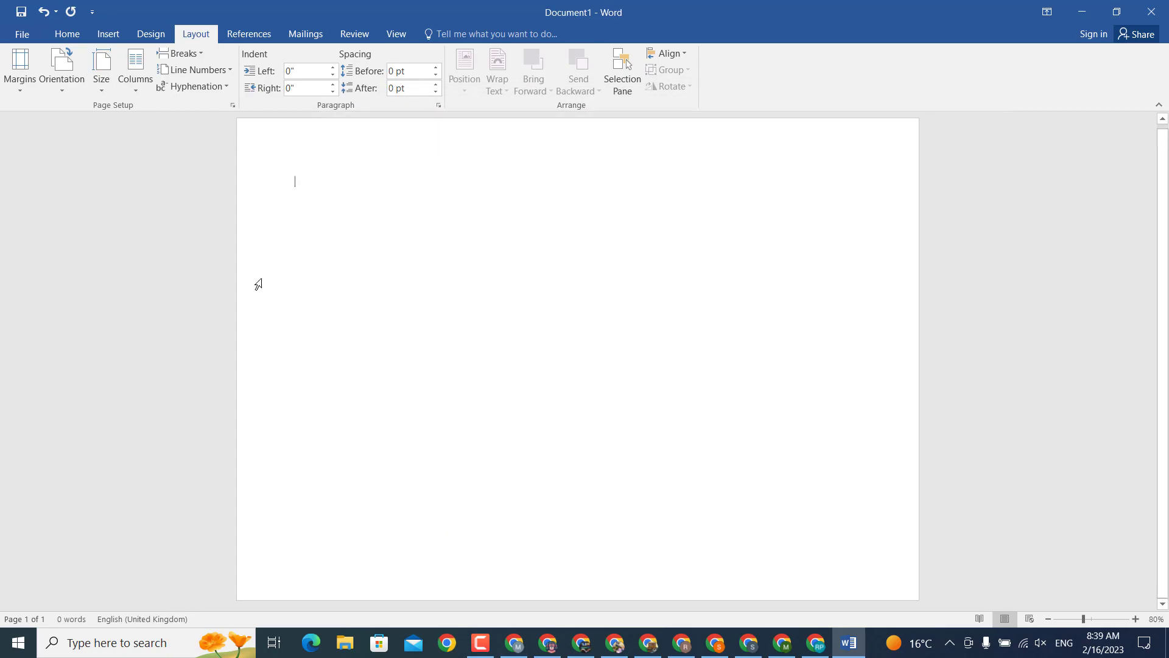
Step: Draw a rectangle shape from the page's top-left corner across the upper-left area
left_click(108, 34)
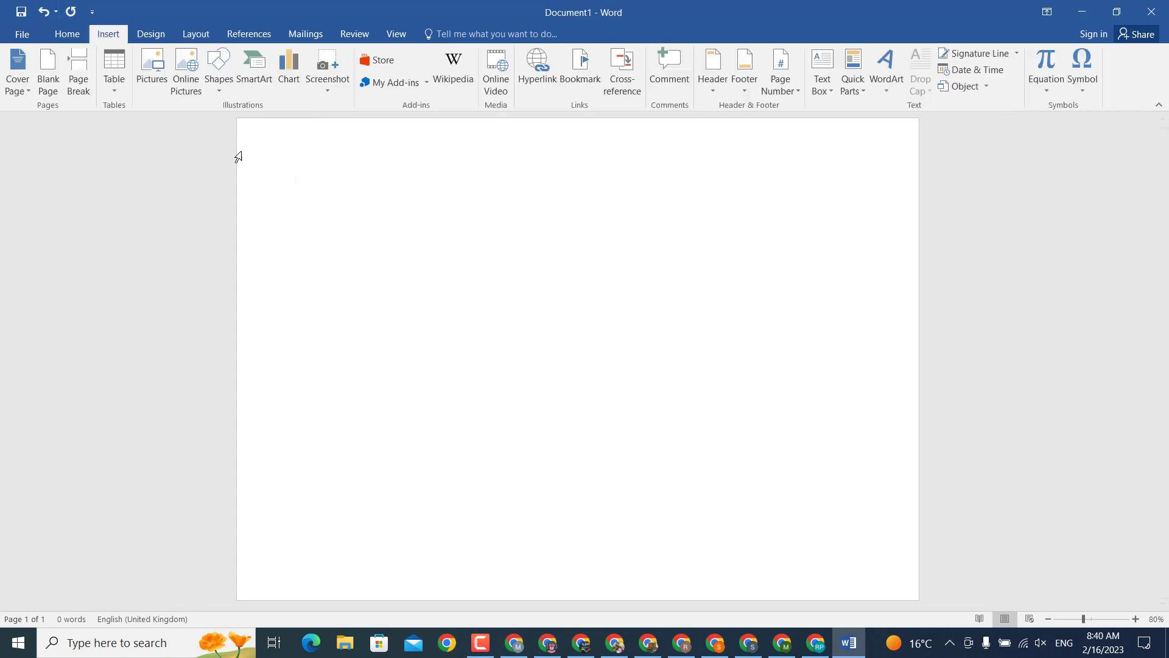
left_click(214, 92)
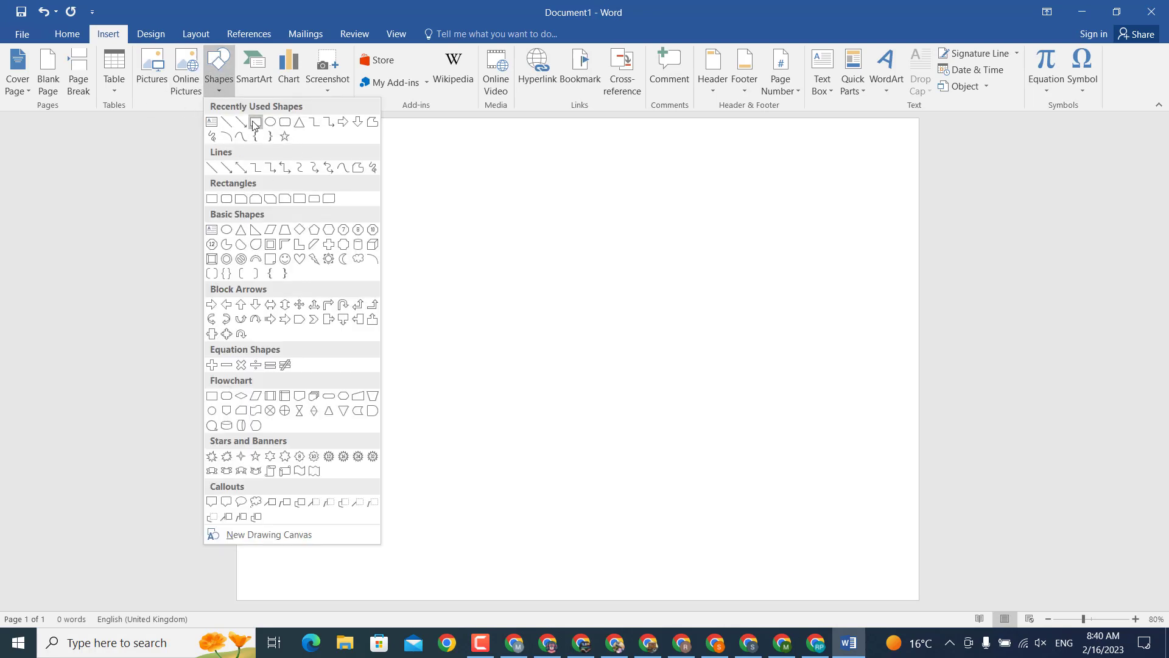
left_click(254, 123)
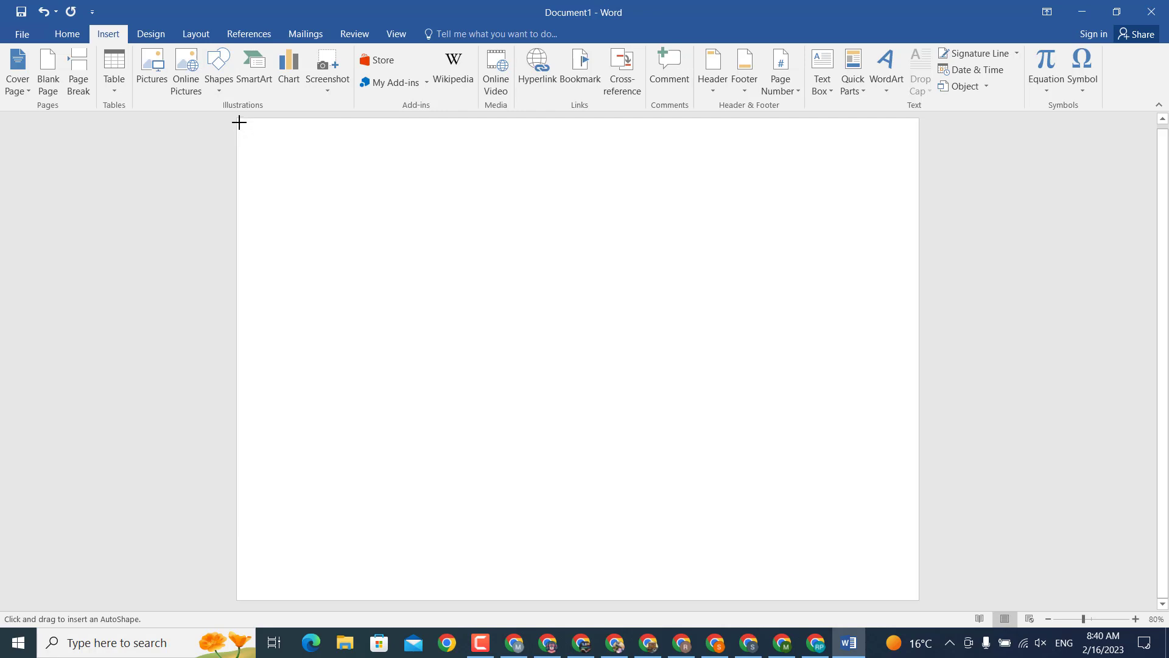
mouse_move(239, 122)
left_mouse_down()
mouse_move(571, 322)
mouse_move(901, 405)
mouse_move(903, 369)
left_mouse_up()
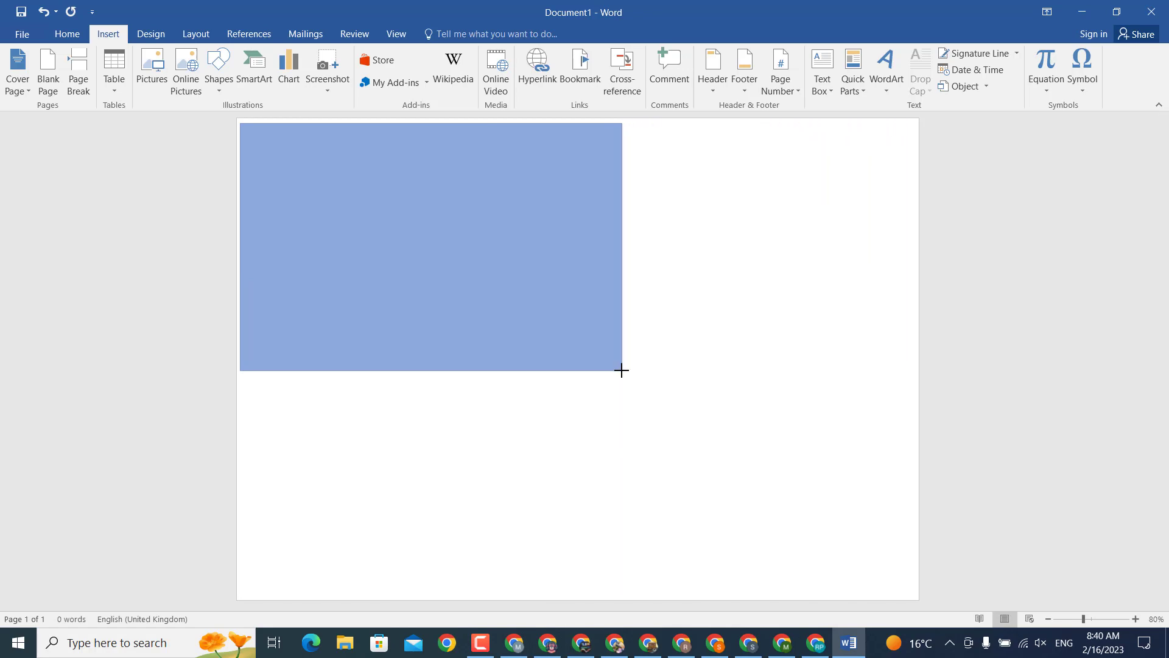
left_click_drag(902, 369, 622, 368)
Step: Switch the page orientation back to portrait, leaving the margins unchanged
key("Escape")
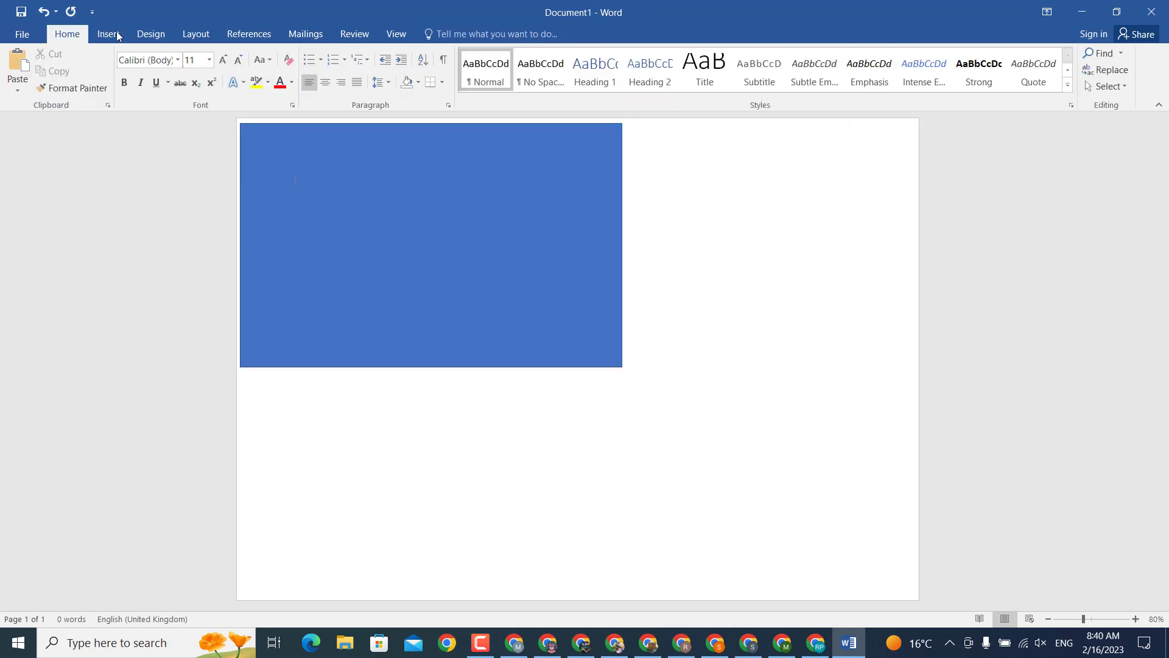
left_click(183, 34)
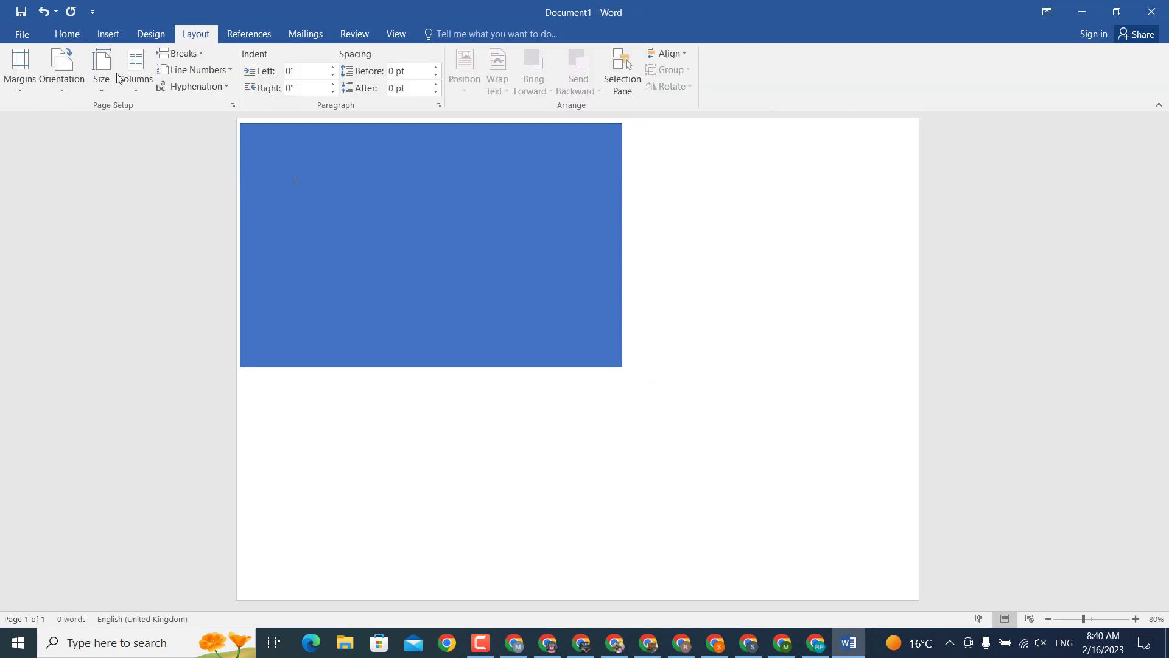
left_click(20, 68)
left_click(79, 86)
left_click(79, 85)
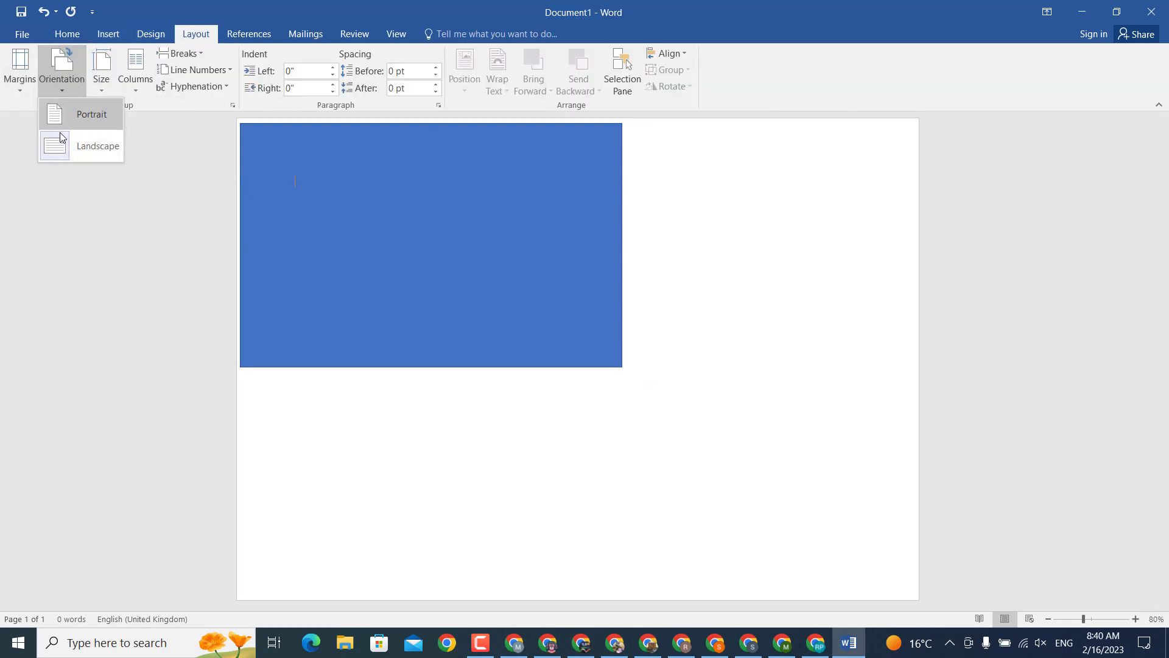
left_click(92, 113)
Step: Stretch the blue rectangle to the page's full width and make it shorter
left_click(676, 336)
scroll(676, 335, "down", 3)
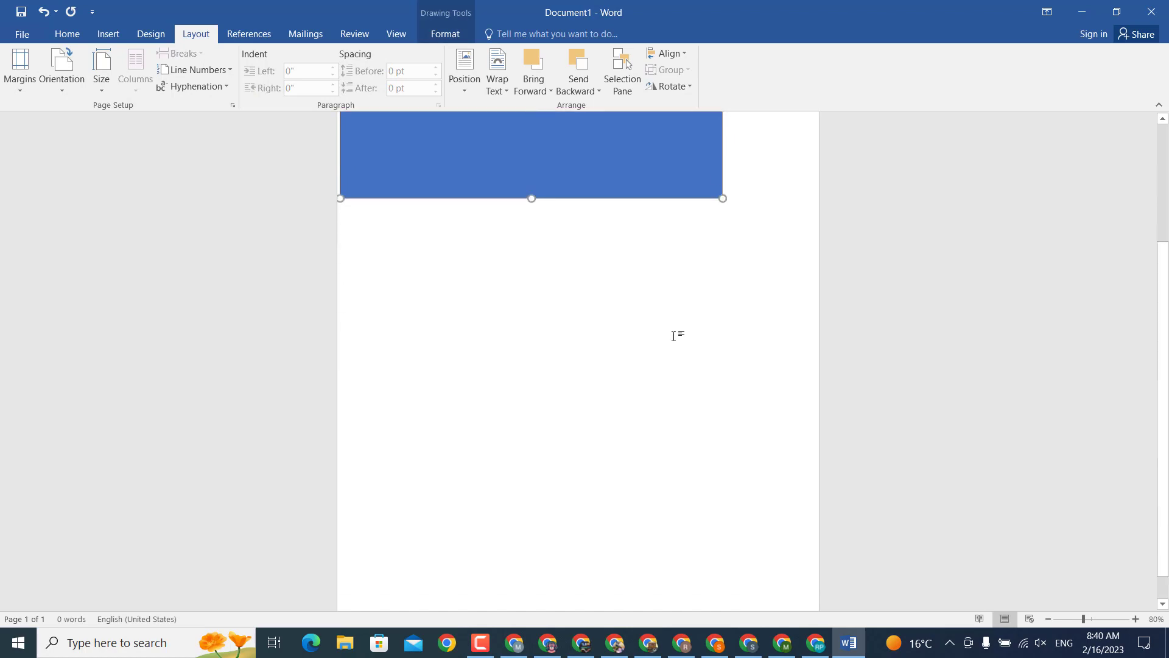
scroll(675, 336, "up", 2)
scroll(733, 260, "up", 2)
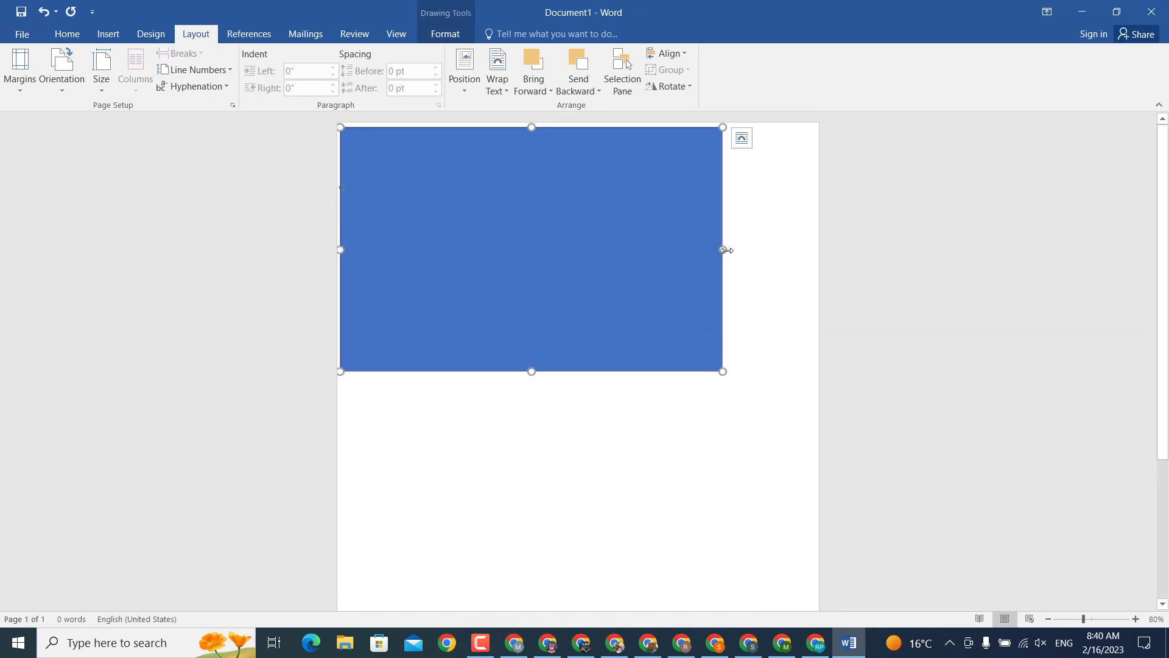
left_click_drag(725, 250, 811, 254)
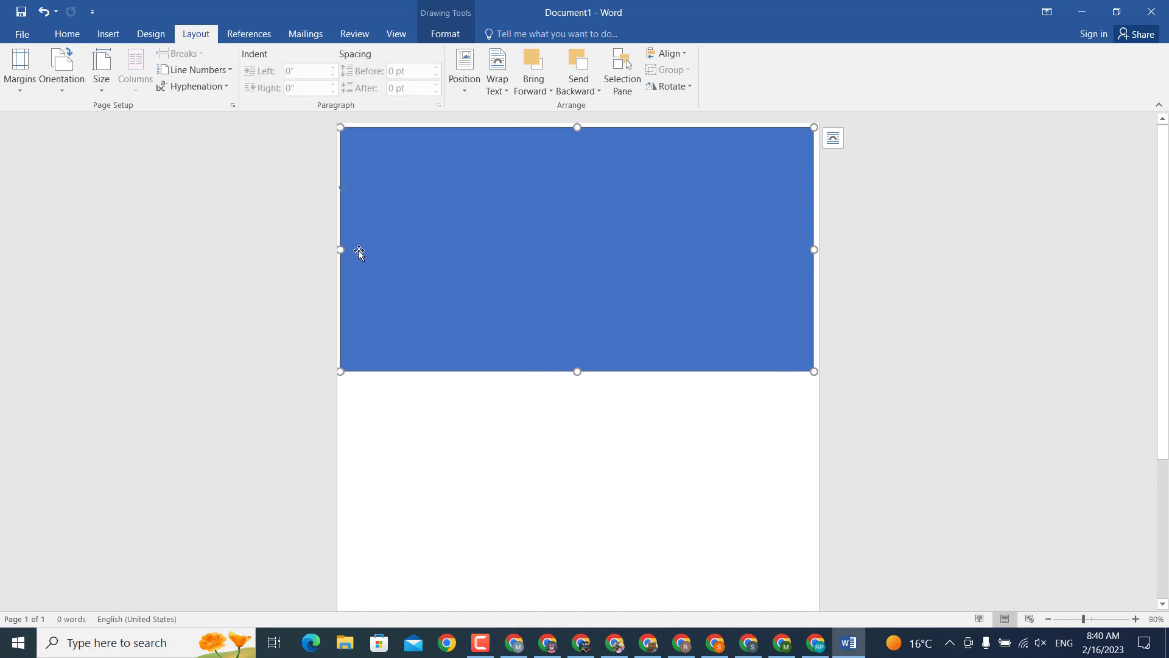
left_click_drag(341, 250, 341, 250)
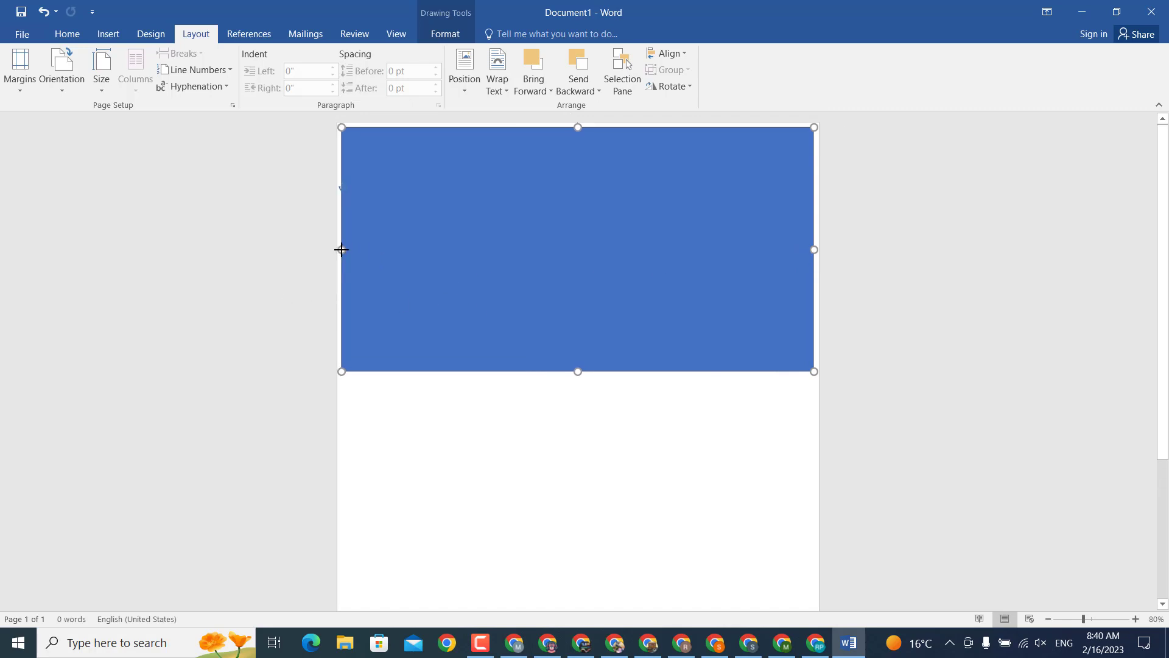
left_click_drag(578, 353, 583, 321)
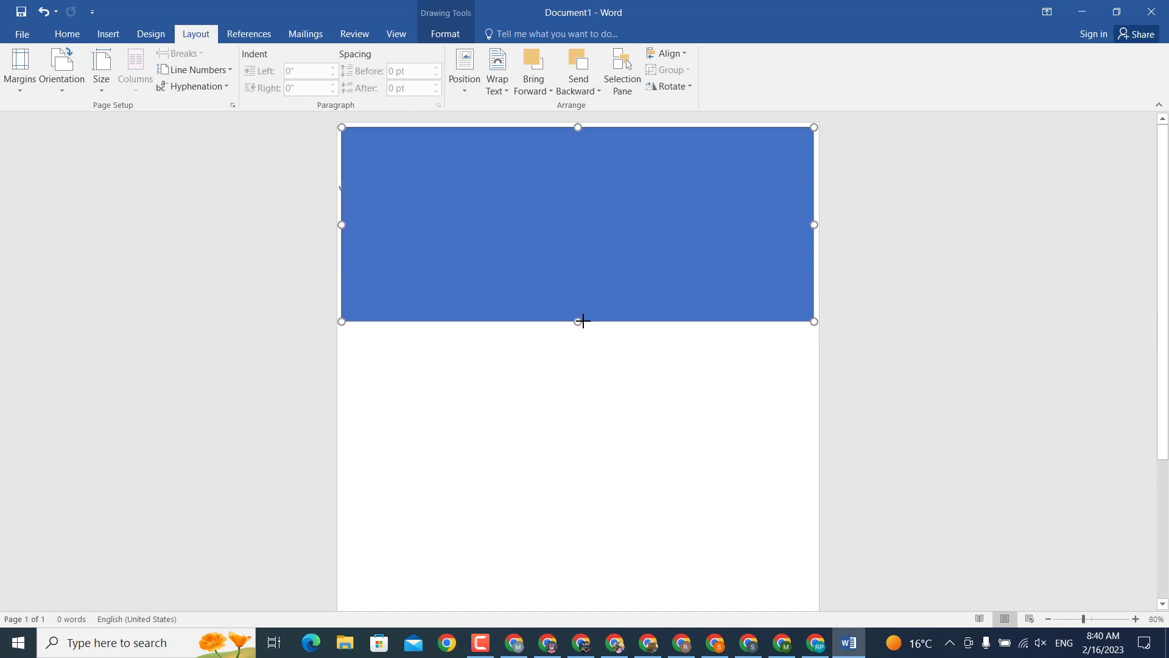
scroll(583, 321, "down", 1)
scroll(583, 321, "down", 3)
scroll(582, 321, "up", 3)
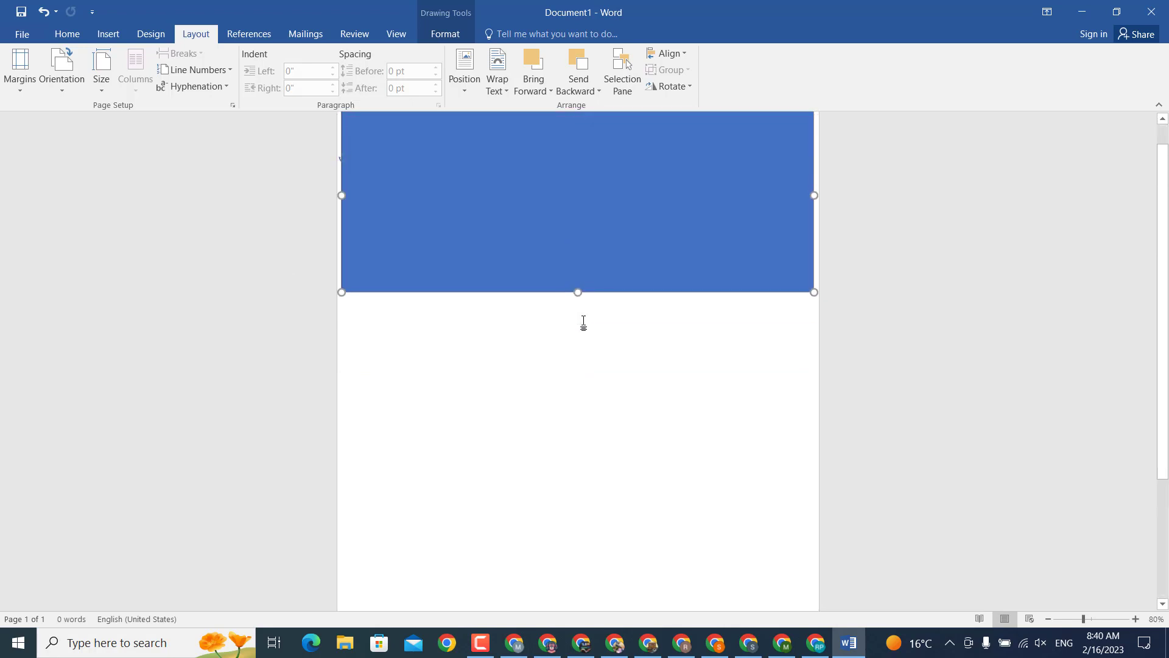
scroll(583, 321, "down", 3, "ctrl")
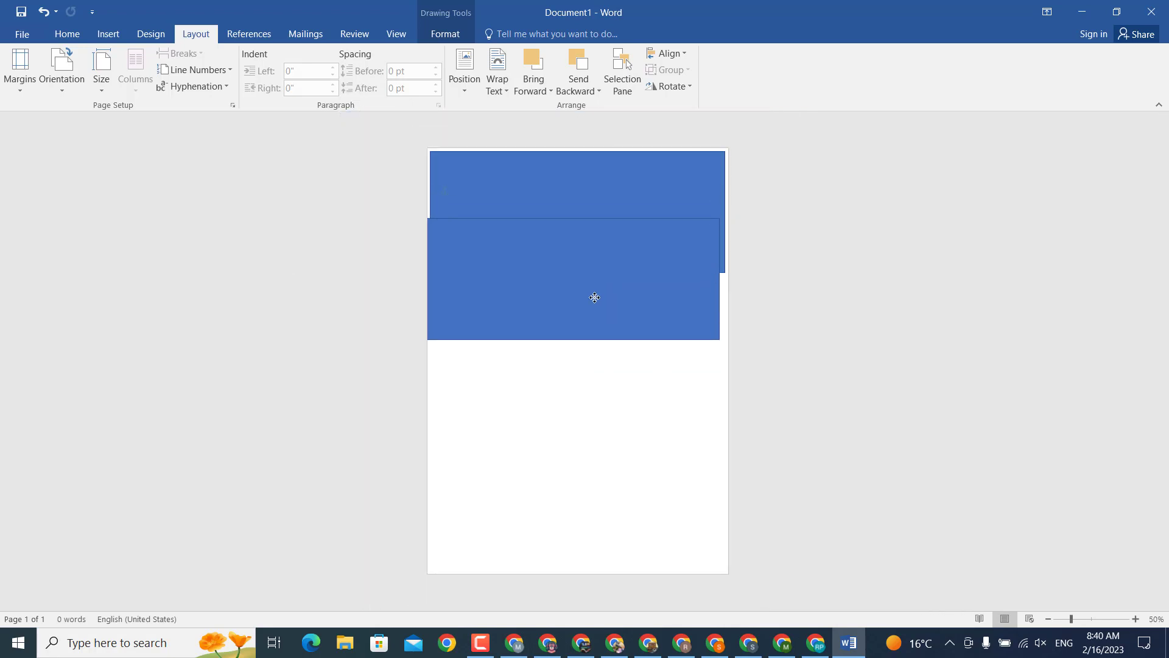
Step: Try Ctrl-drag copies of the rectangle below it, then delete the lower copies
left_click_drag(600, 218, 607, 470)
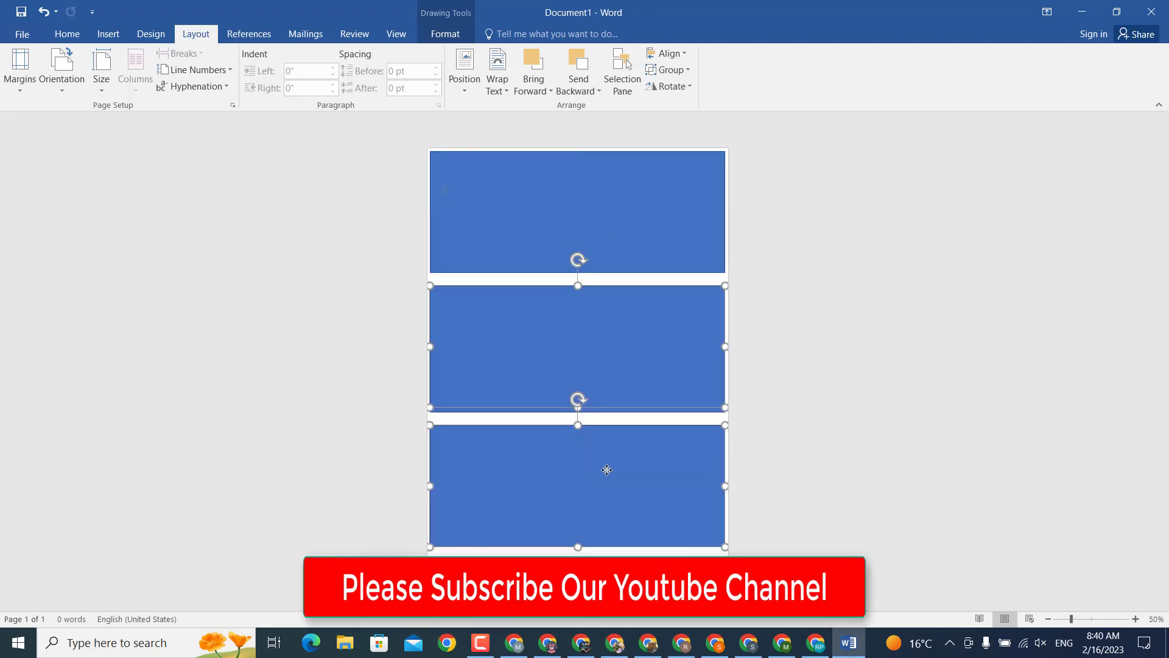
key("ctrl+z")
left_click(602, 362)
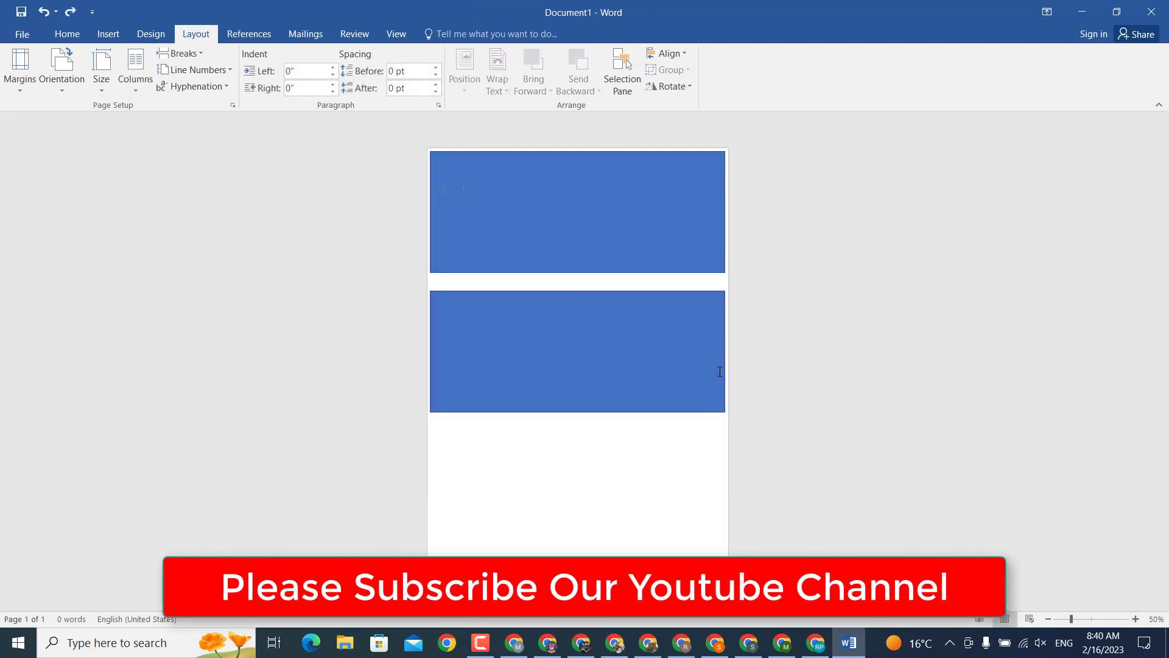
left_click_drag(579, 334, 575, 458)
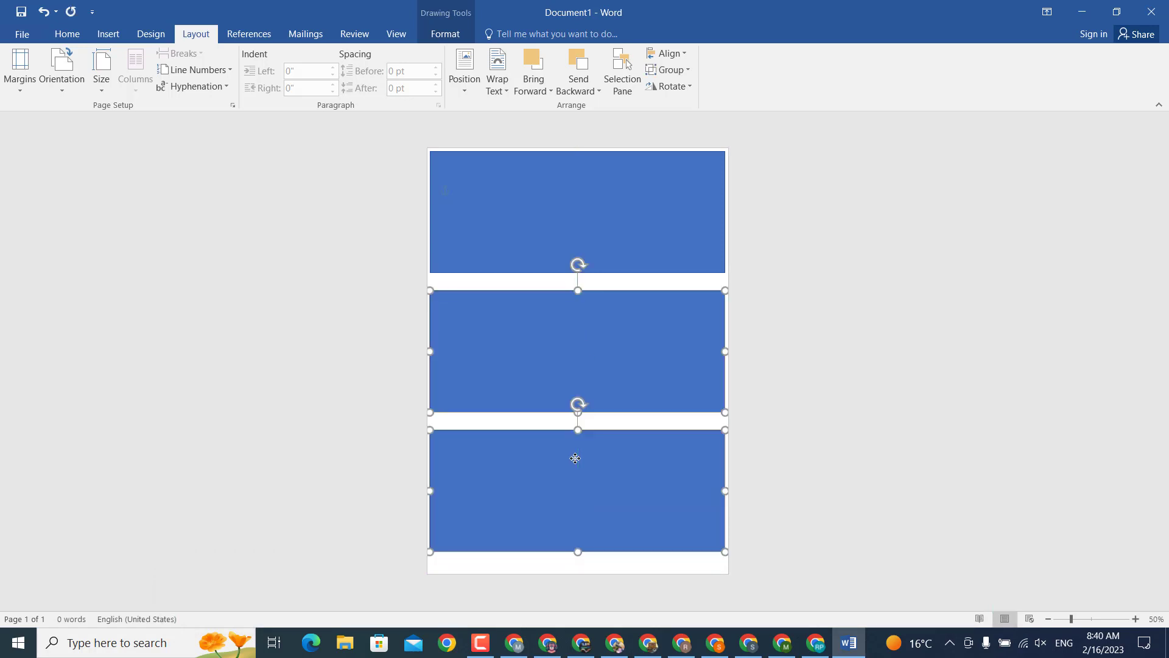
key("Delete")
Step: Make the top rectangle slightly taller, then remove the two extra duplicates below it
left_click(586, 257)
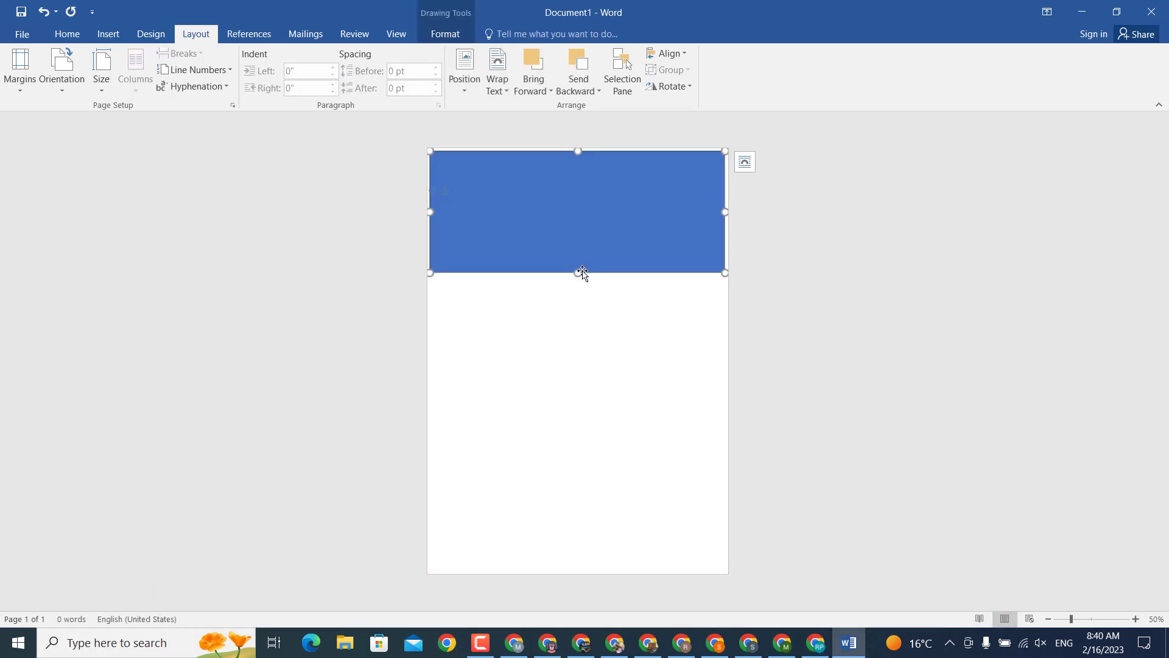
left_click_drag(576, 276, 576, 279)
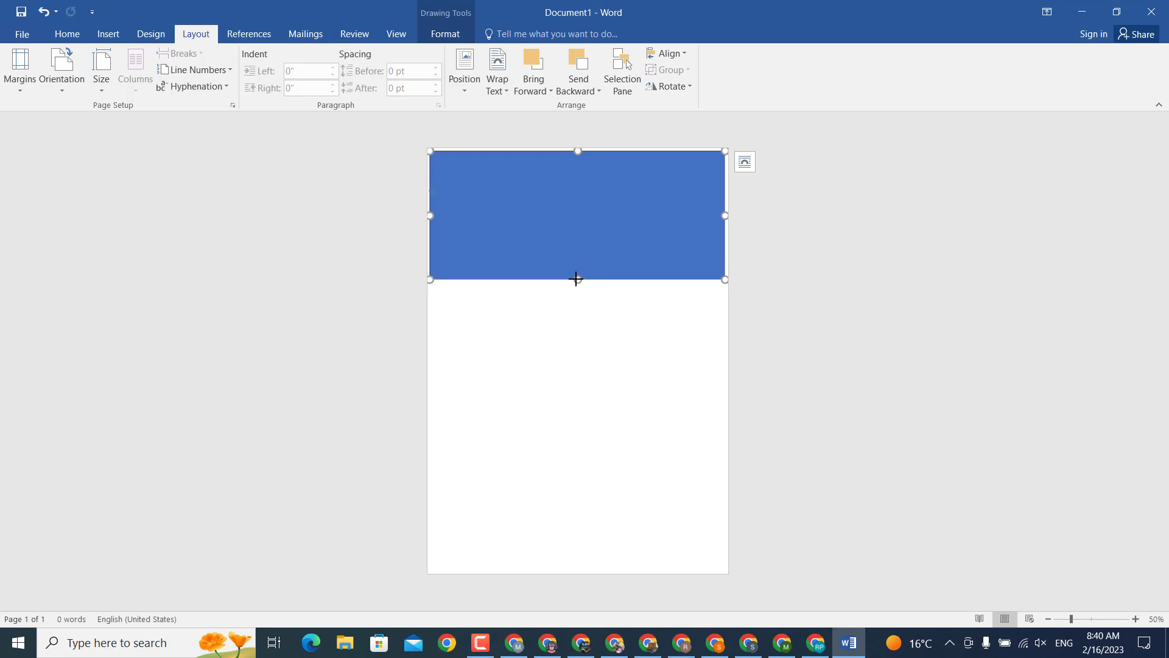
left_click_drag(575, 231, 578, 367)
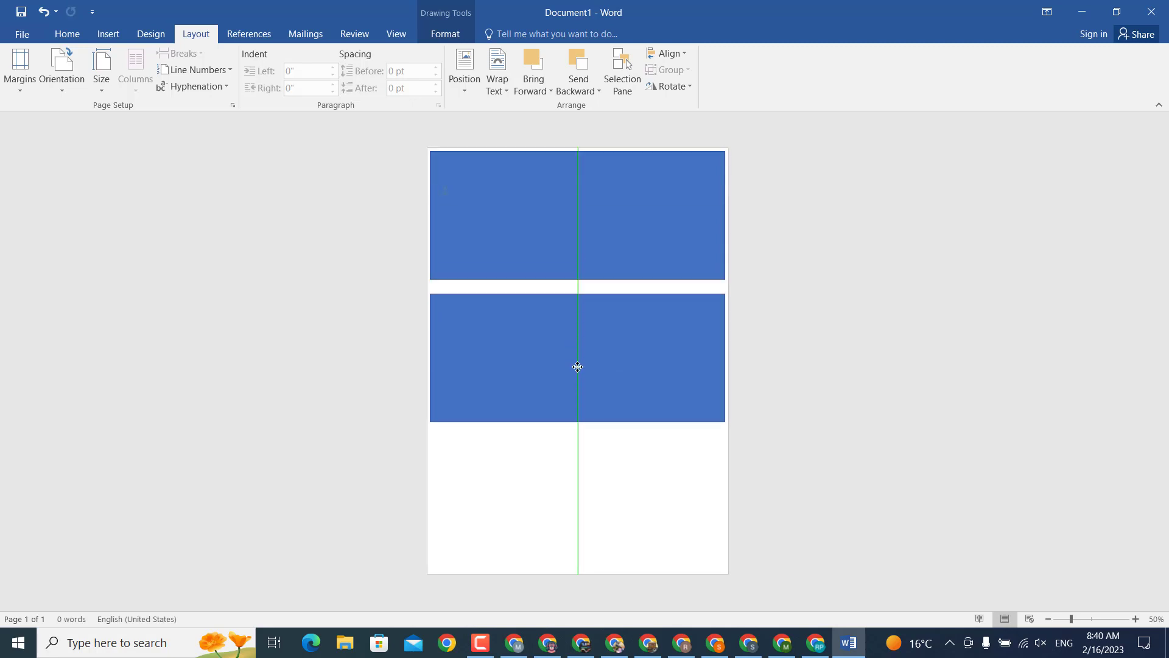
left_click(582, 342)
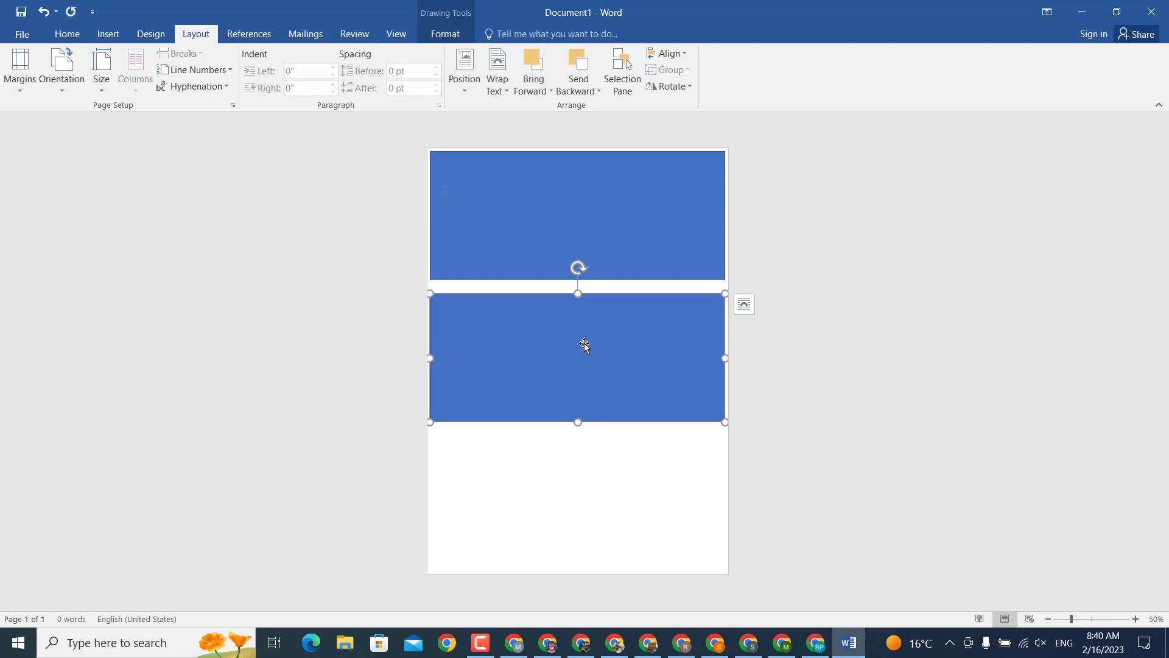
left_click_drag(577, 328, 579, 462)
left_click(816, 390)
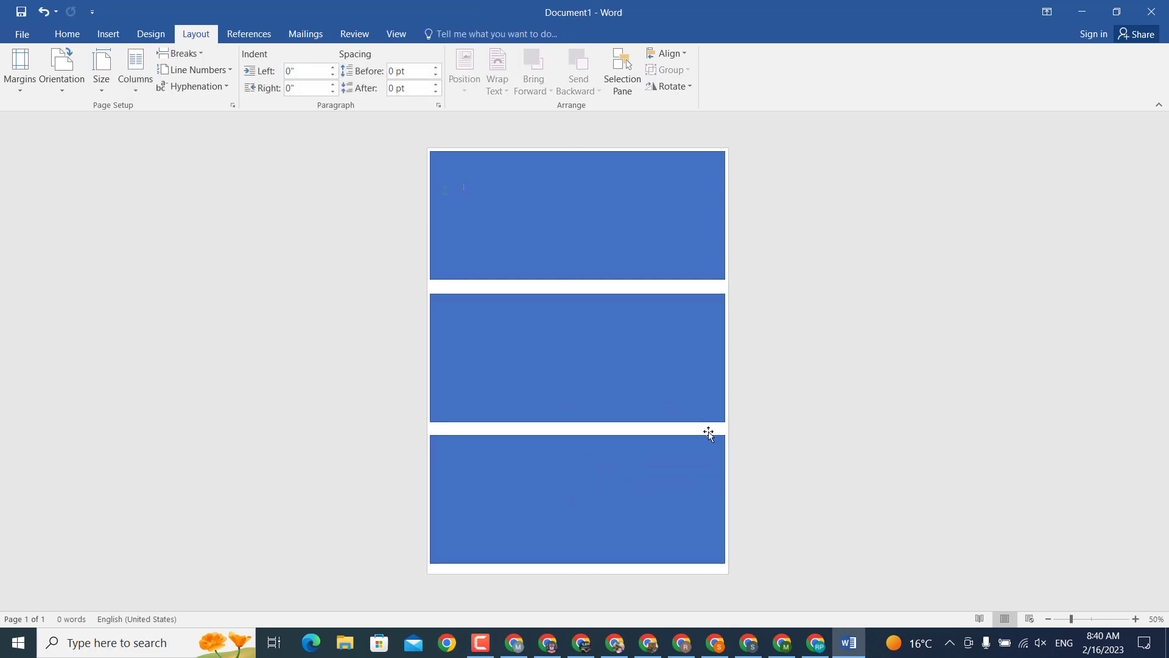
left_click(620, 385)
key("Delete")
left_click(608, 439)
key("Delete")
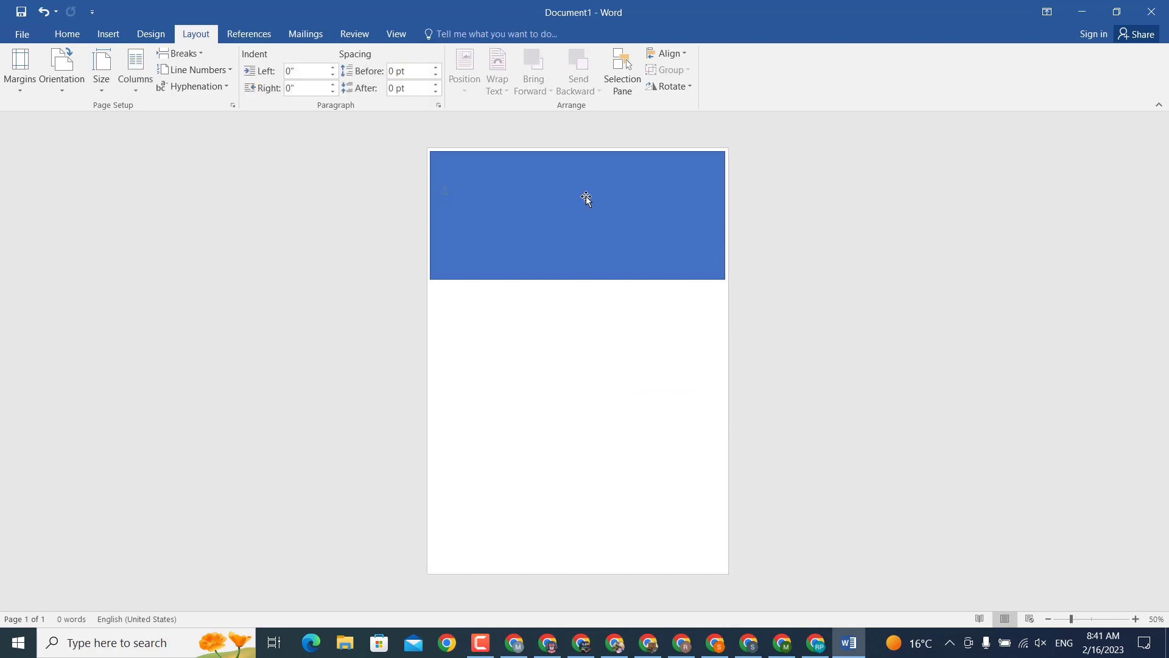
scroll(585, 196, "up", 1)
scroll(586, 196, "up", 11)
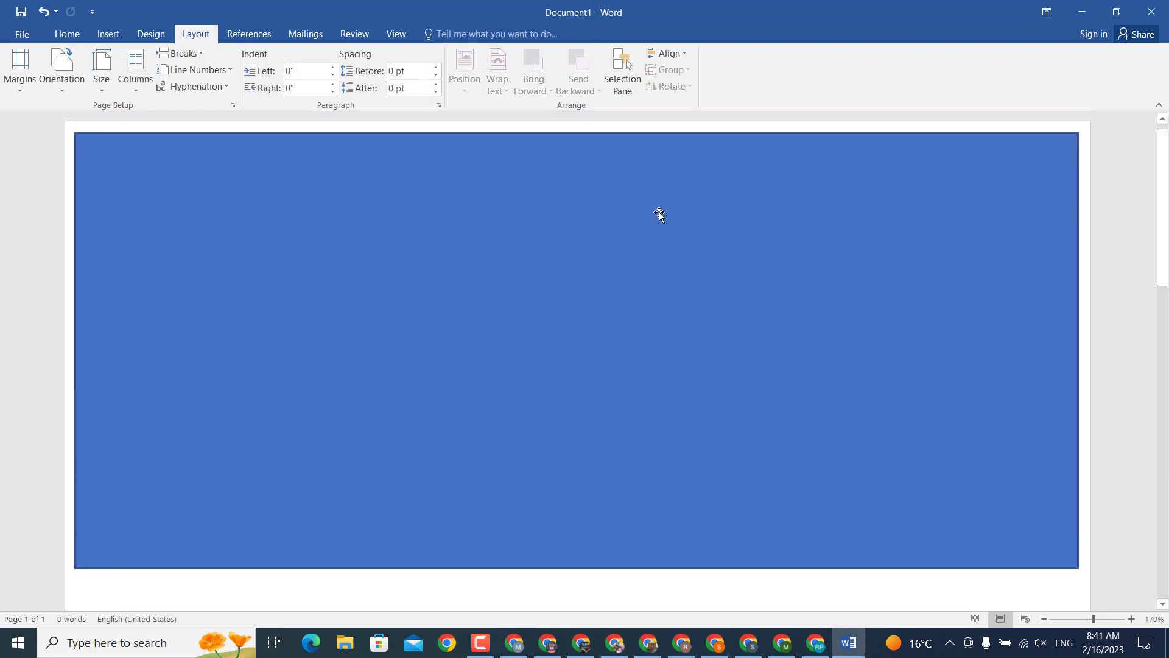
Step: Give the rectangle a white fill and a 3 pt dark red outline
left_click(589, 269)
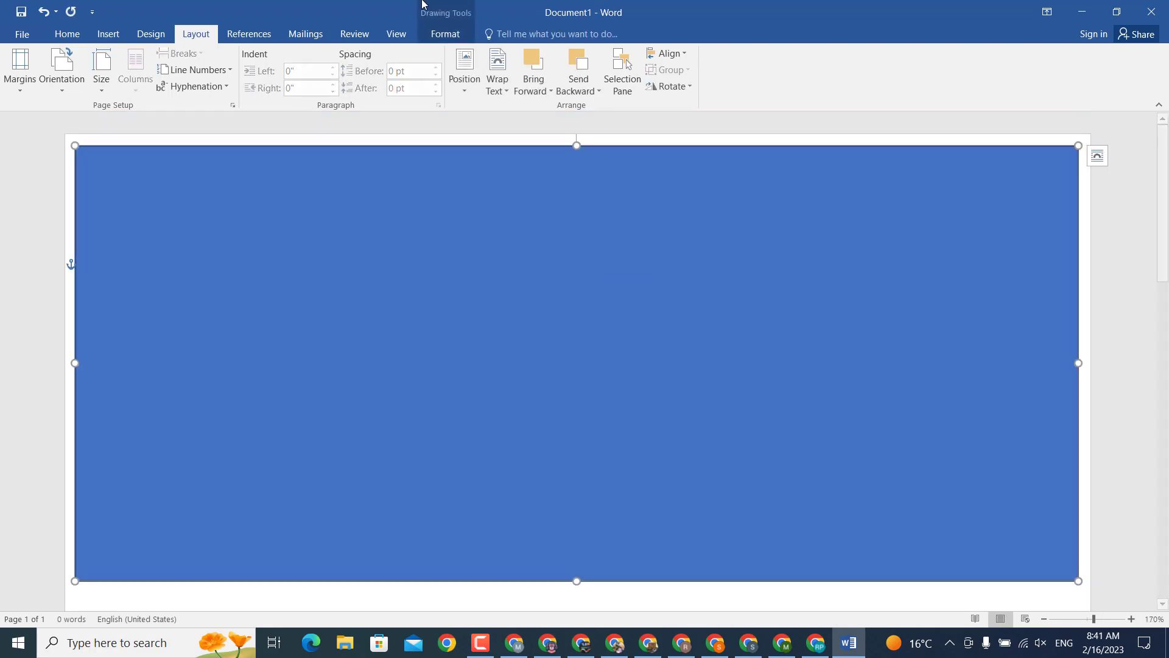
left_click(438, 31)
left_click(391, 54)
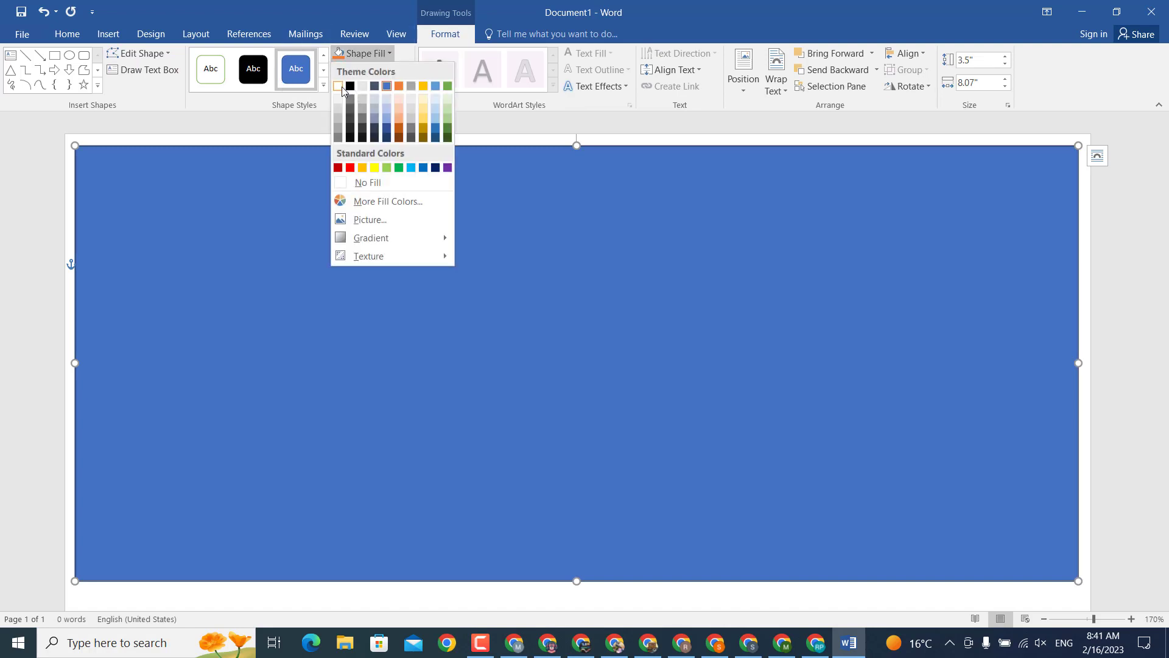
left_click(339, 86)
left_click(376, 70)
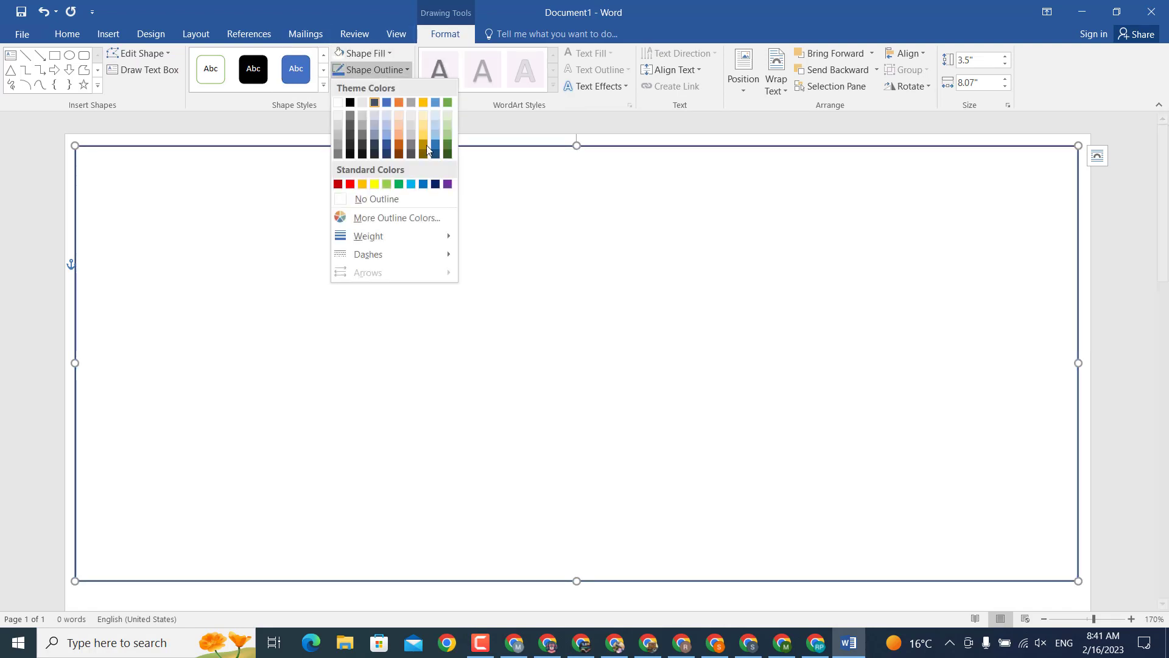
left_click(338, 184)
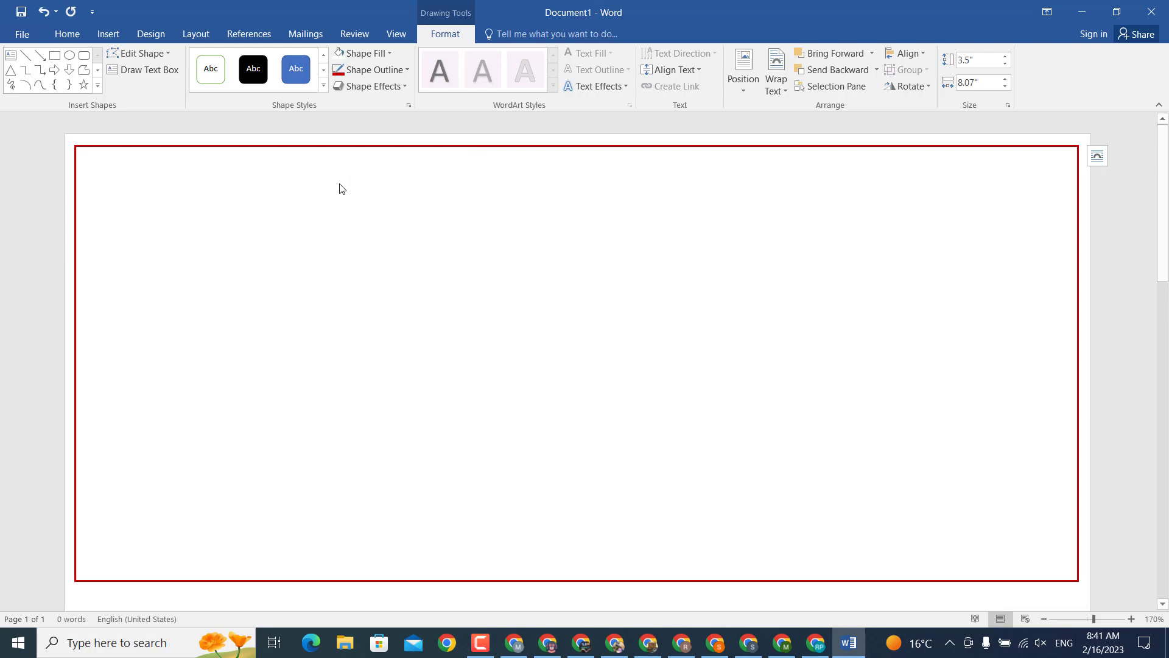
left_click(390, 72)
mouse_move(368, 236)
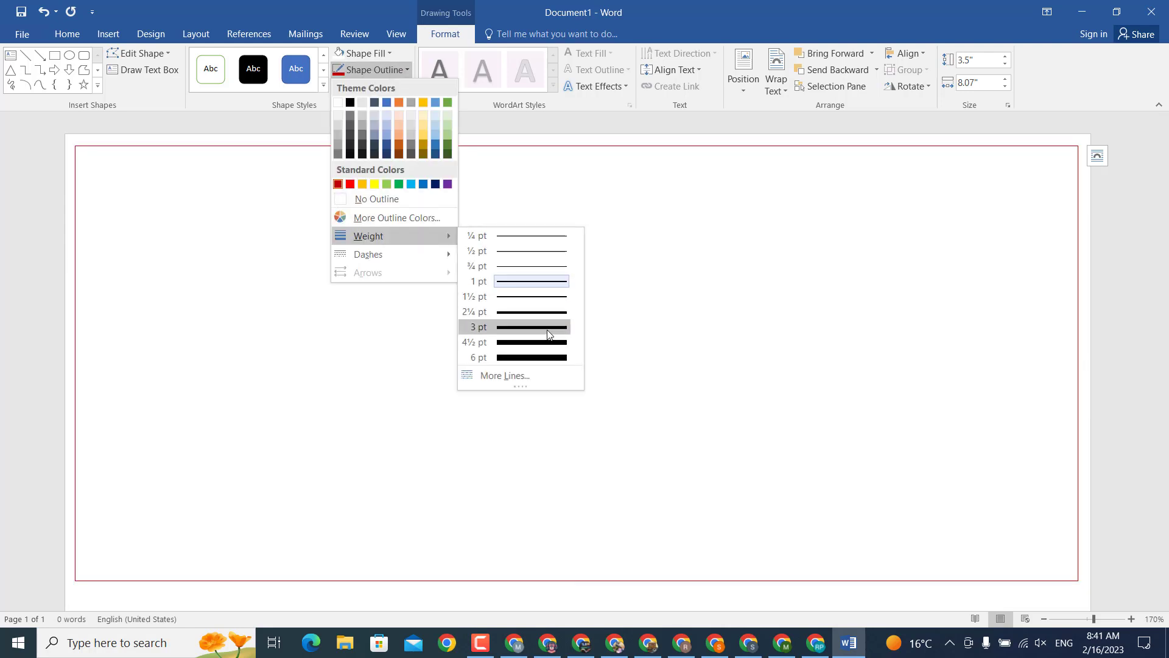
left_click(547, 334)
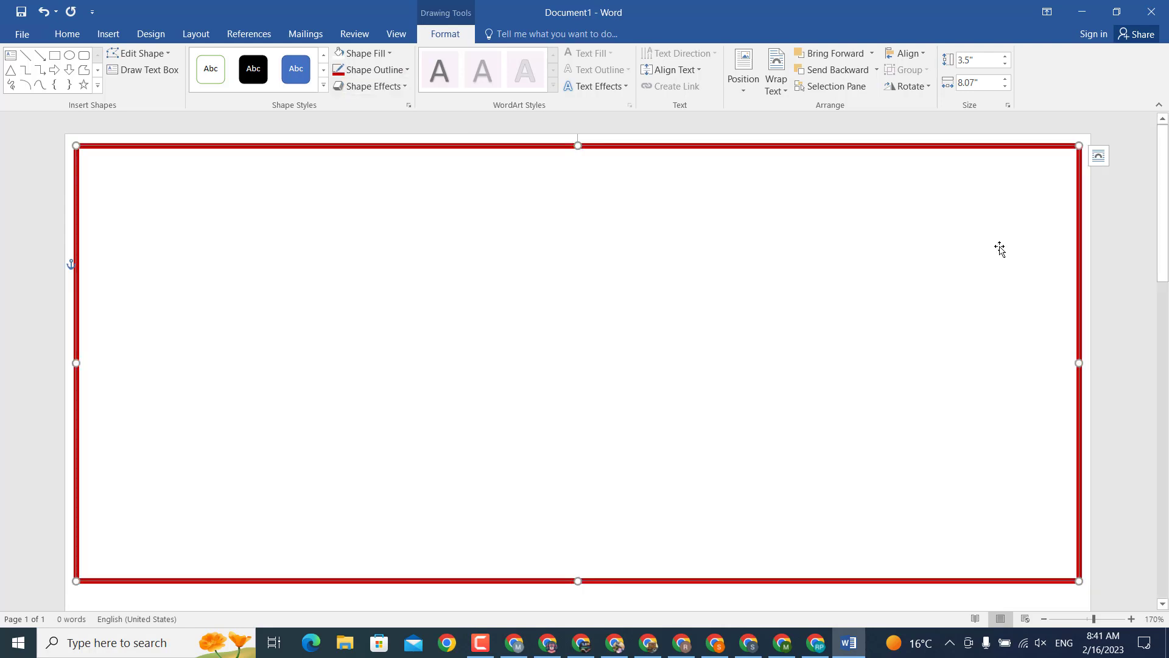
left_click(1084, 259)
Step: Insert a plain WordArt box and replace its text with a 12Akruti Image corner ornament
left_click(109, 33)
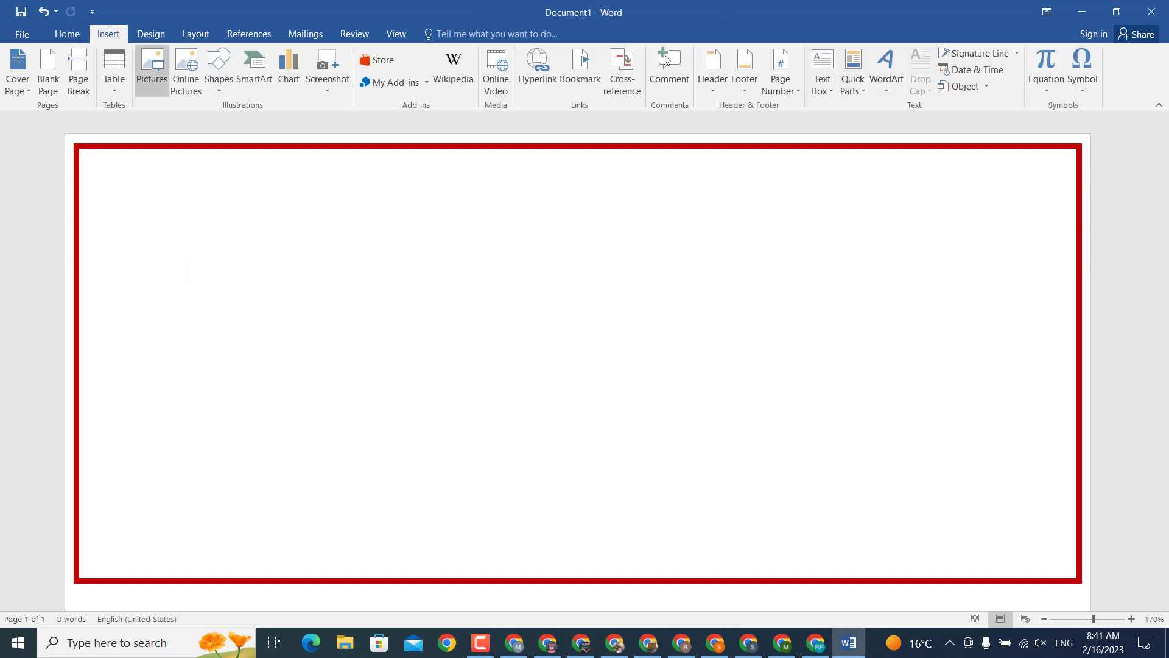
left_click(886, 70)
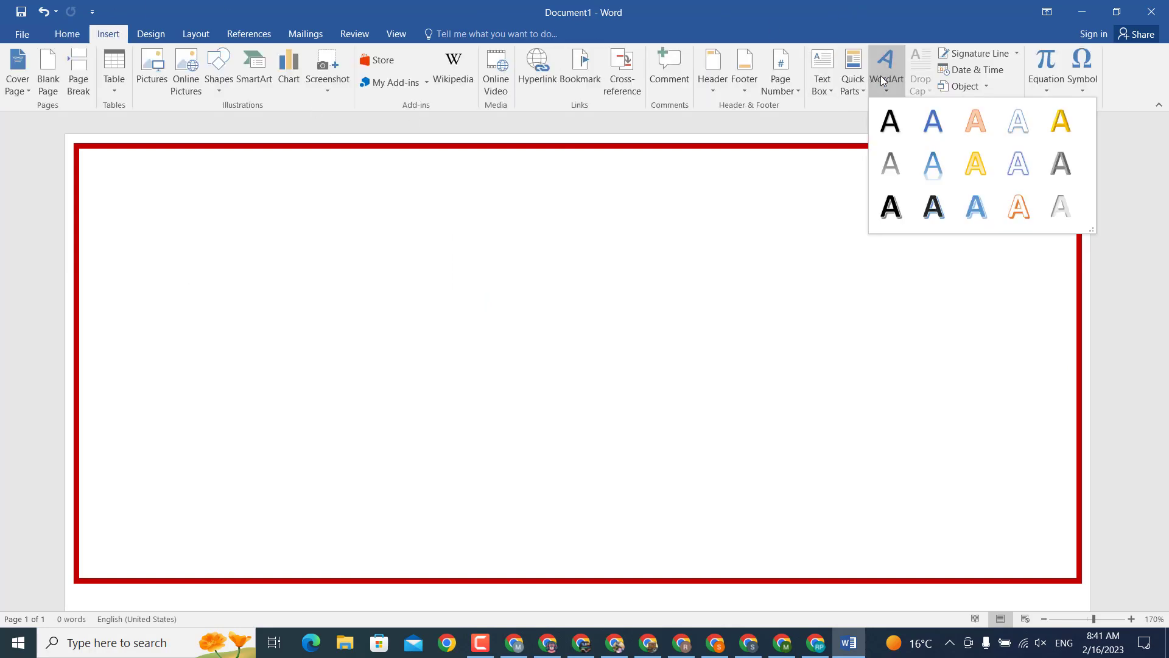
left_click(890, 121)
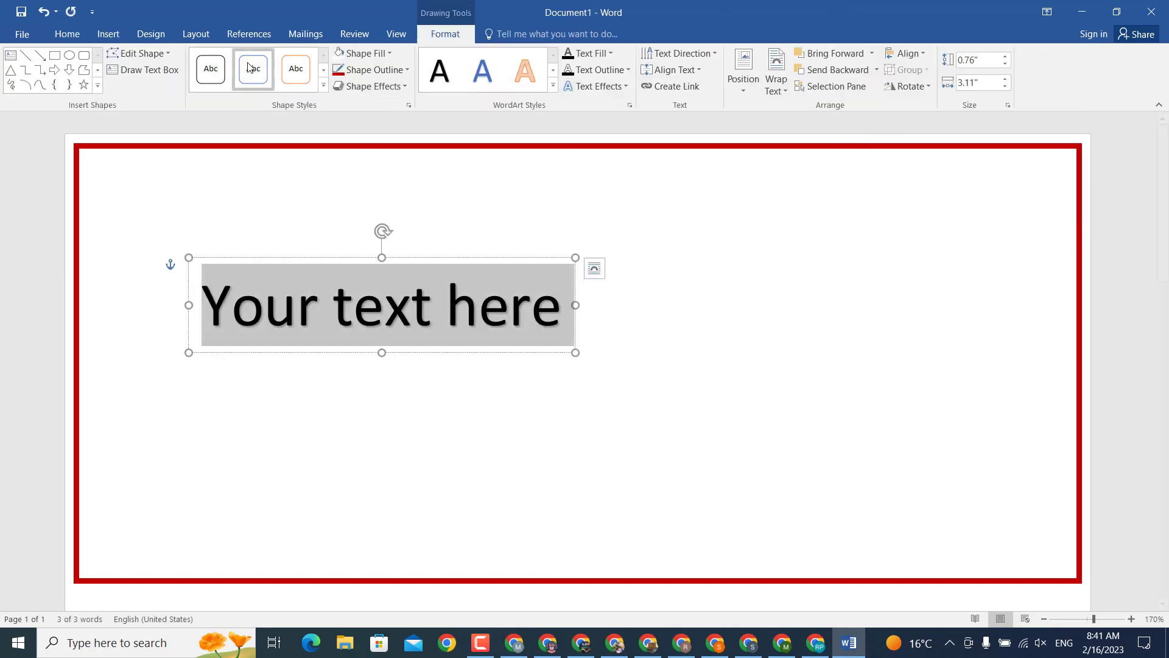
left_click(108, 34)
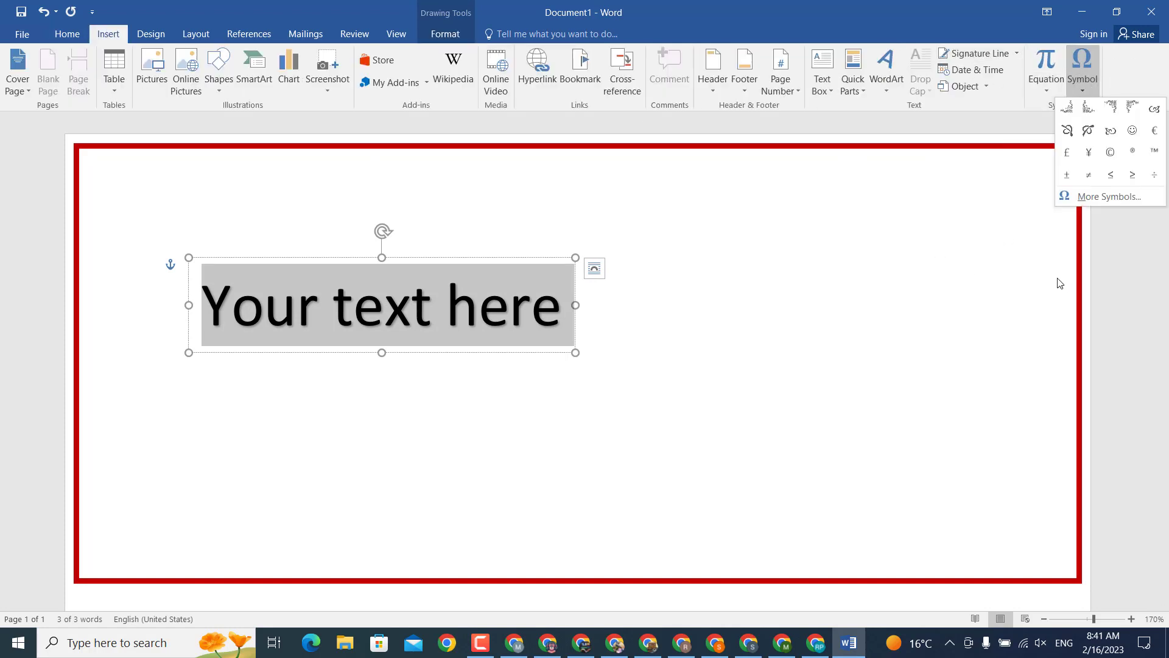
left_click(1093, 213)
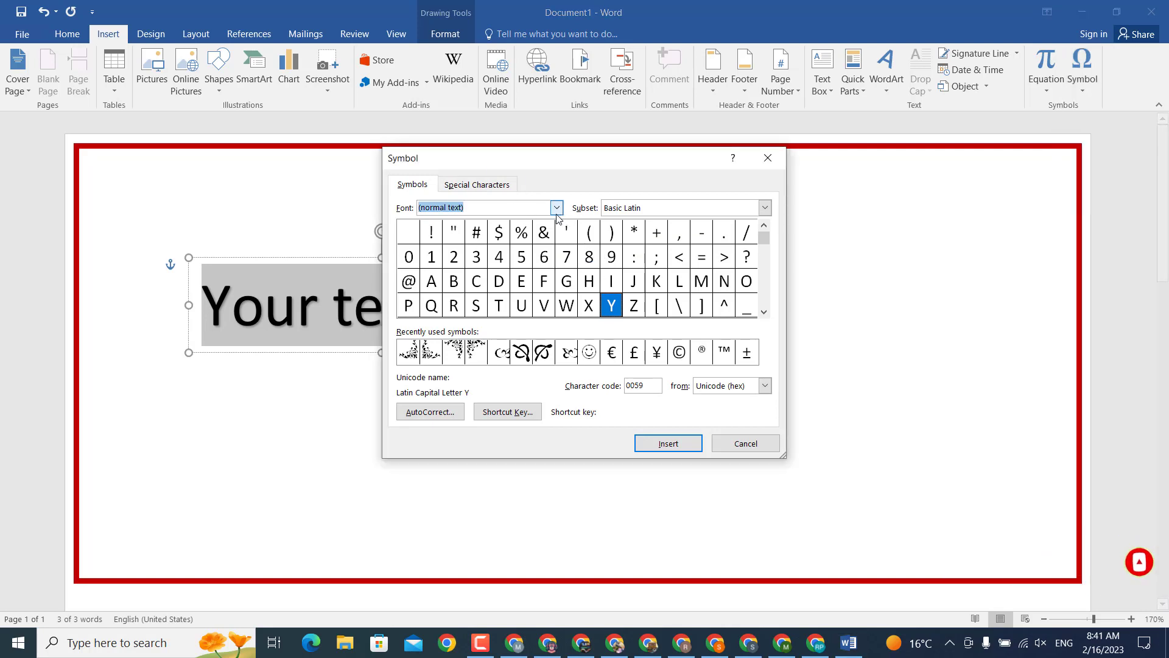
left_click(557, 208)
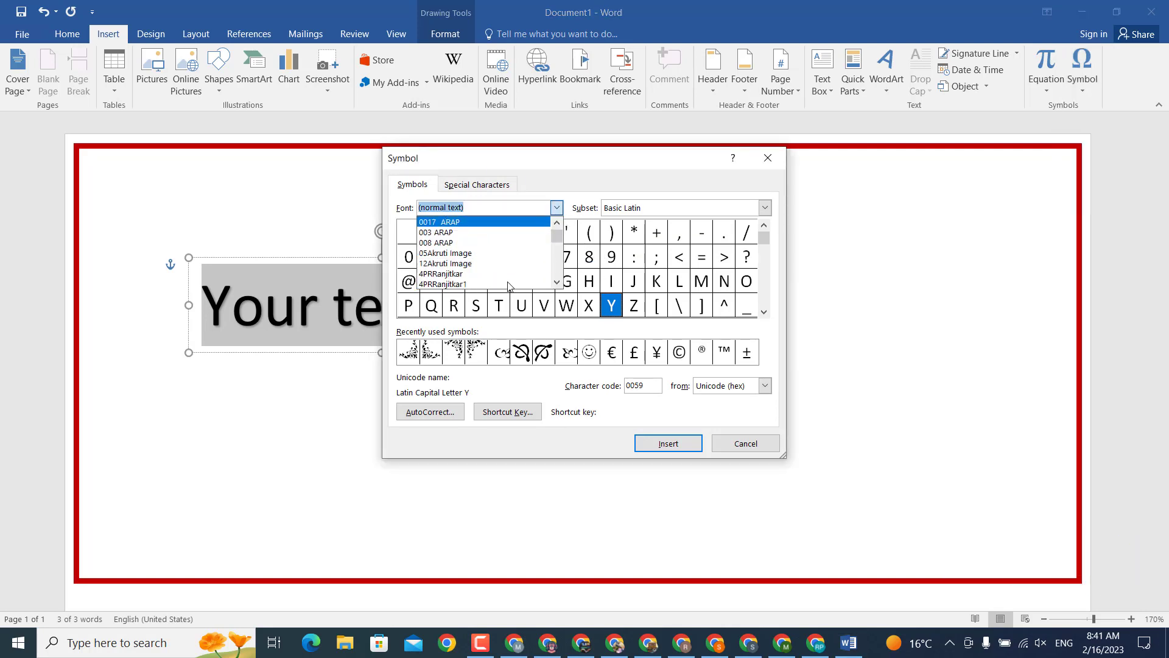
scroll(481, 268, "down", 2)
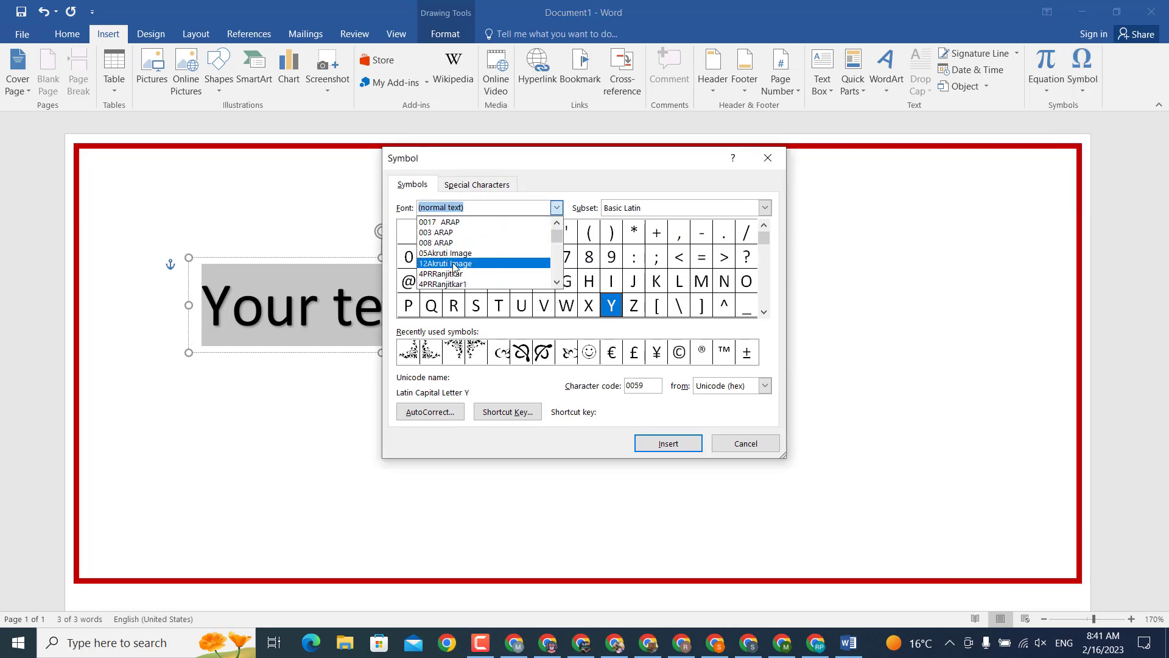
left_click(454, 263)
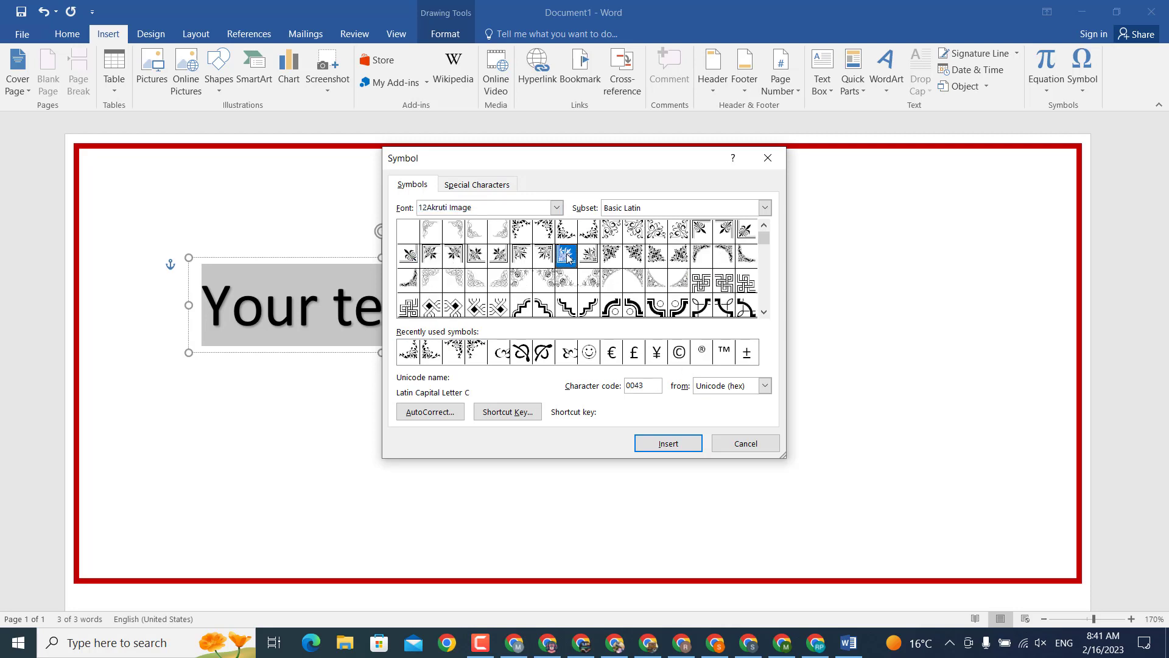
left_click(668, 444)
left_click(746, 444)
Step: Move the ornament into the top-left corner, size it 48 pt, and copy it rightward
left_click_drag(269, 303, 181, 306)
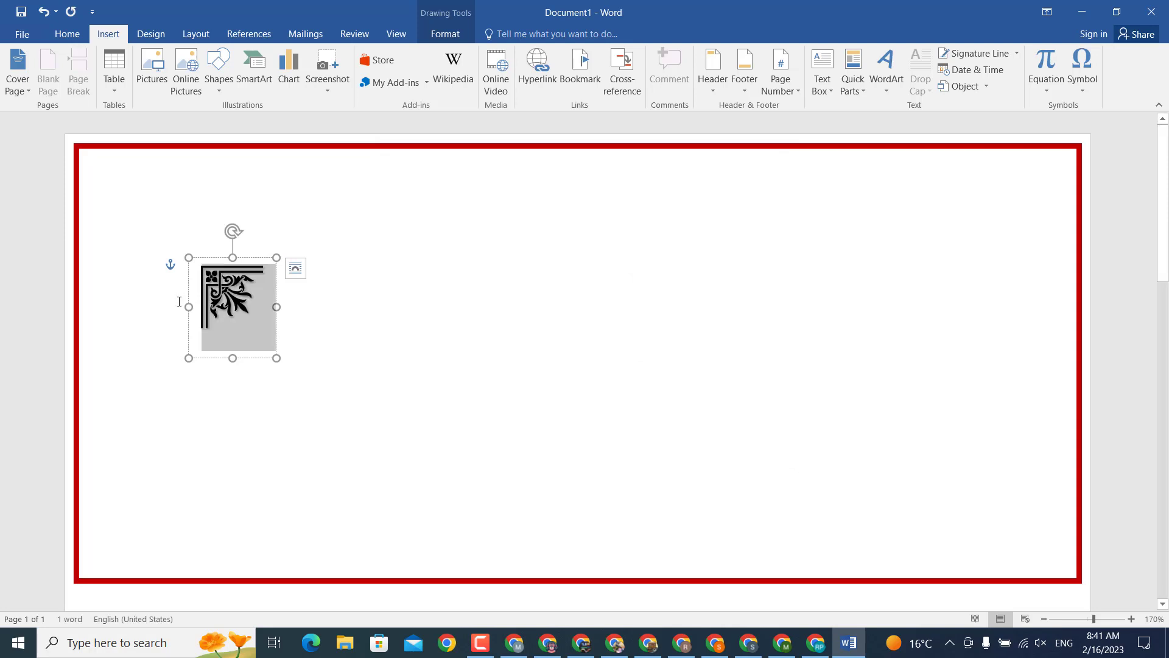
mouse_move(246, 260)
left_mouse_down()
mouse_move(121, 137)
mouse_move(121, 149)
left_mouse_up()
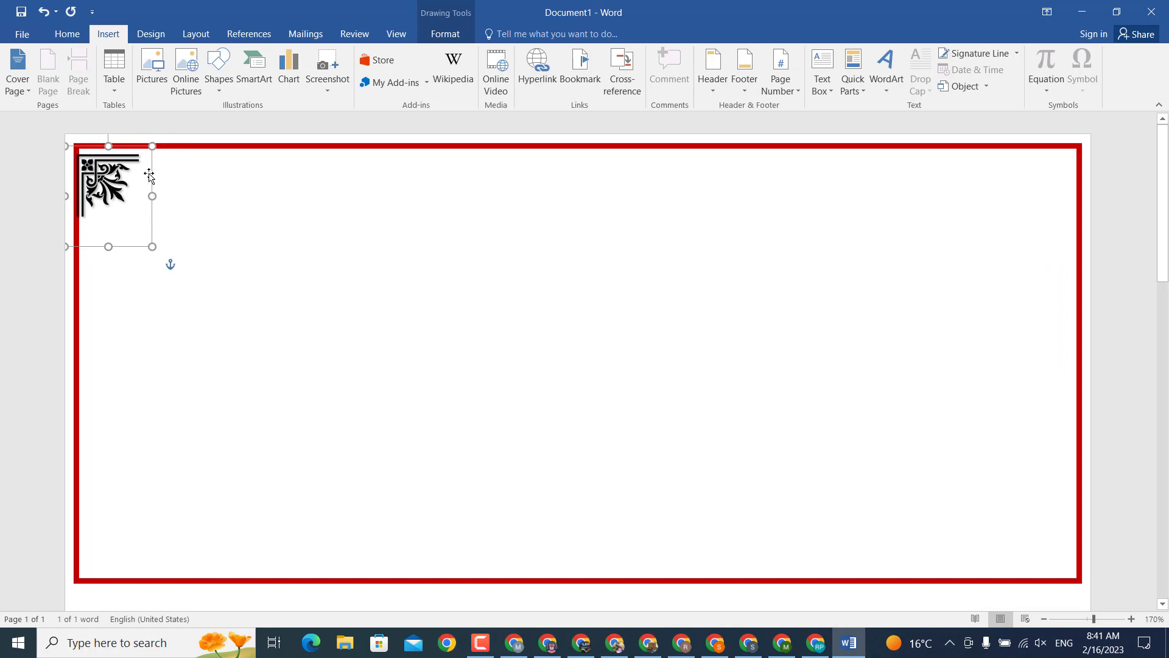
left_click_drag(151, 181, 157, 177)
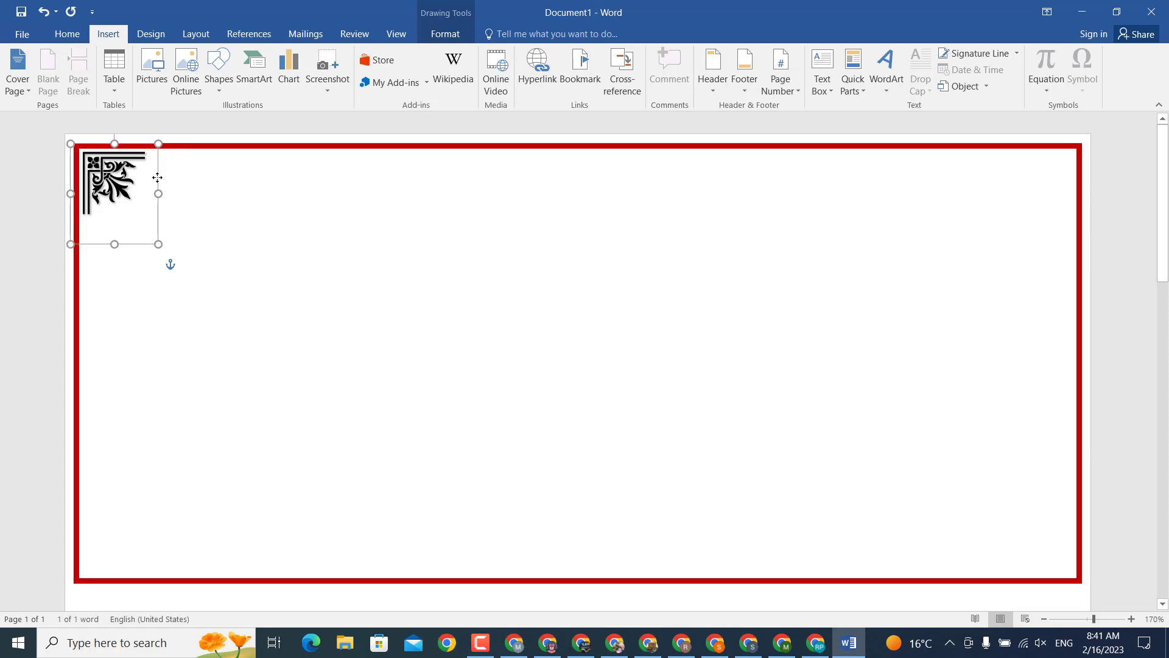
triple_click(145, 215)
left_click(67, 34)
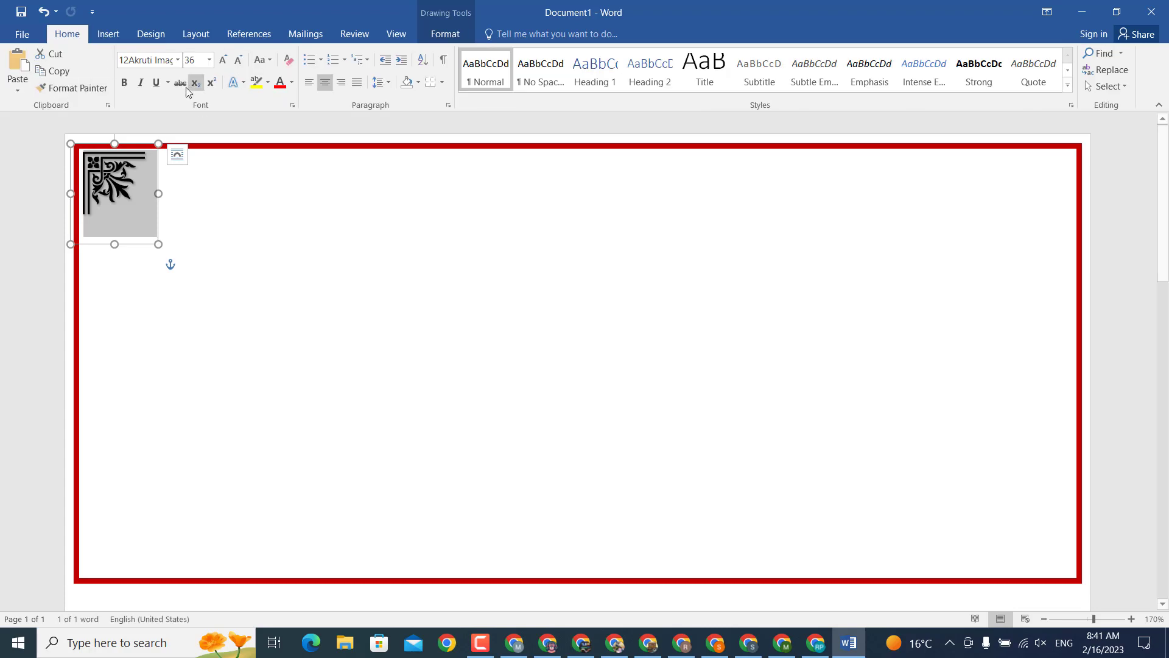
key("ctrl+shift+period")
left_click(143, 255)
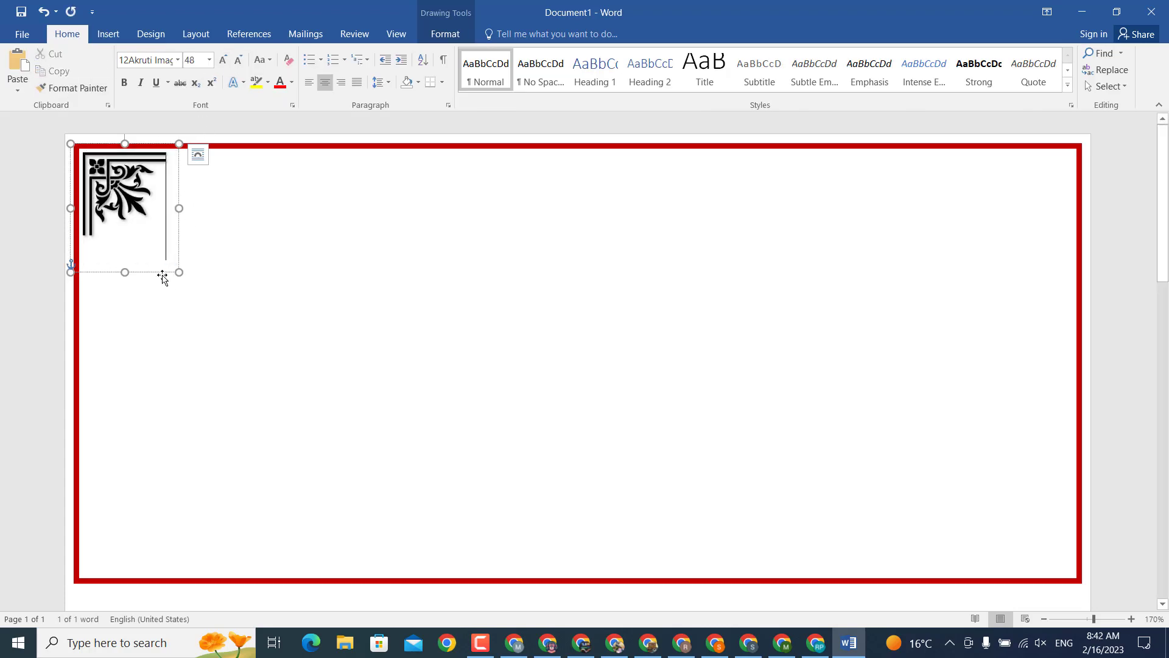
left_click_drag(162, 275, 954, 247)
Step: Replace the copied ornament's content with the mirrored corner glyph from More Symbols
triple_click(926, 195)
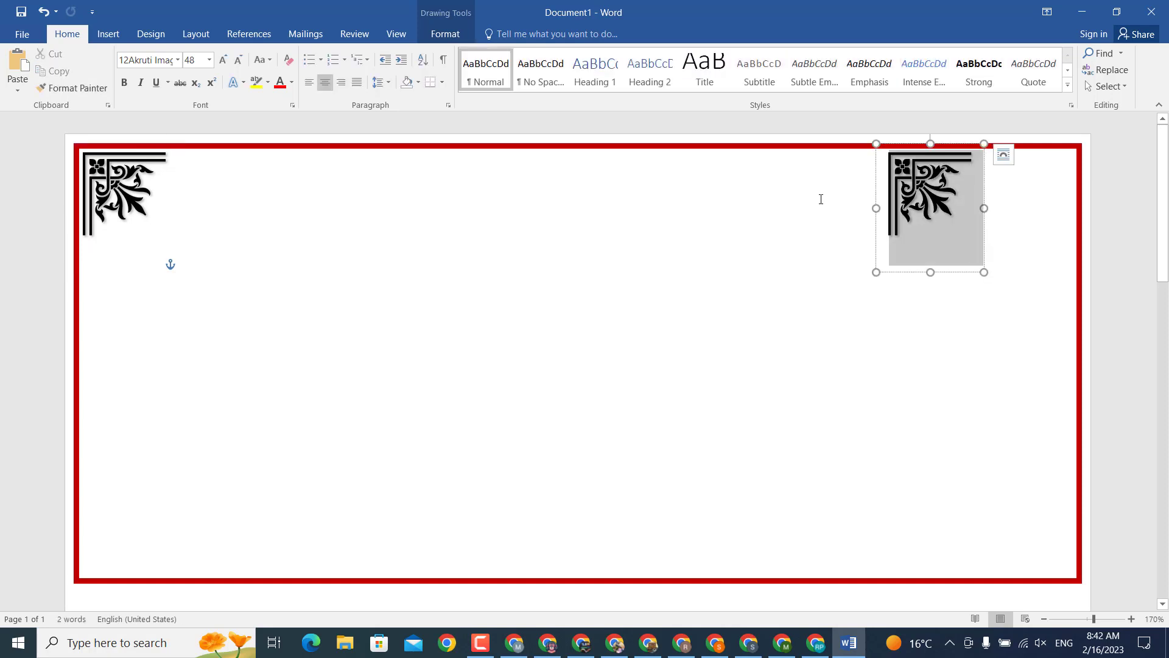
left_click(116, 27)
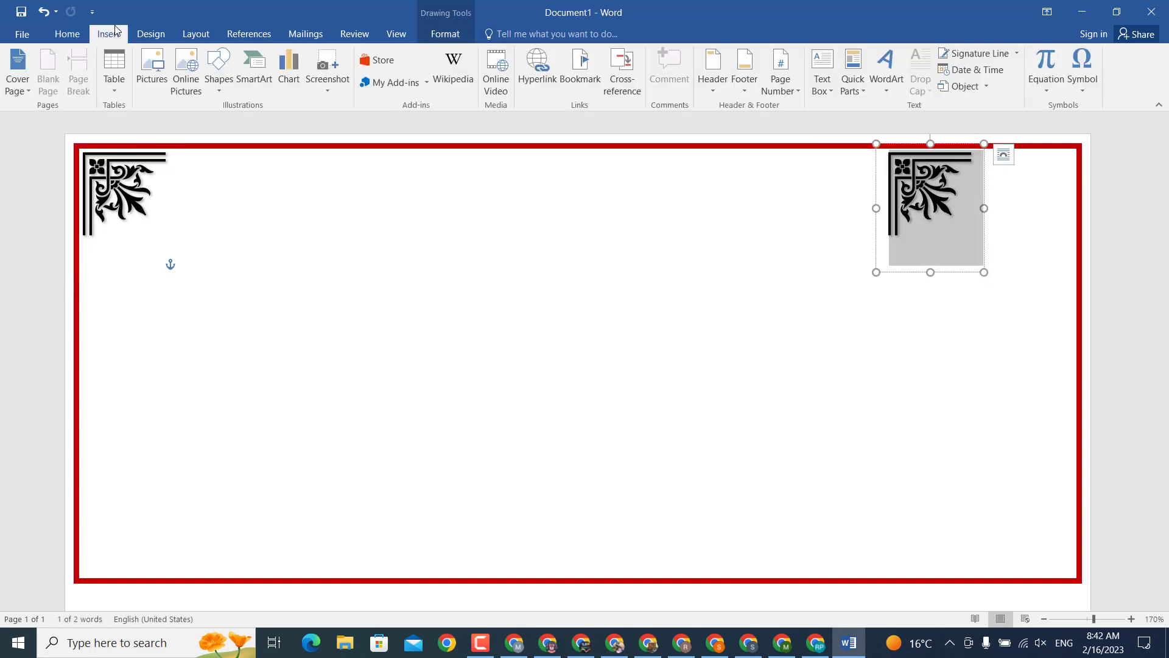
left_click(1082, 77)
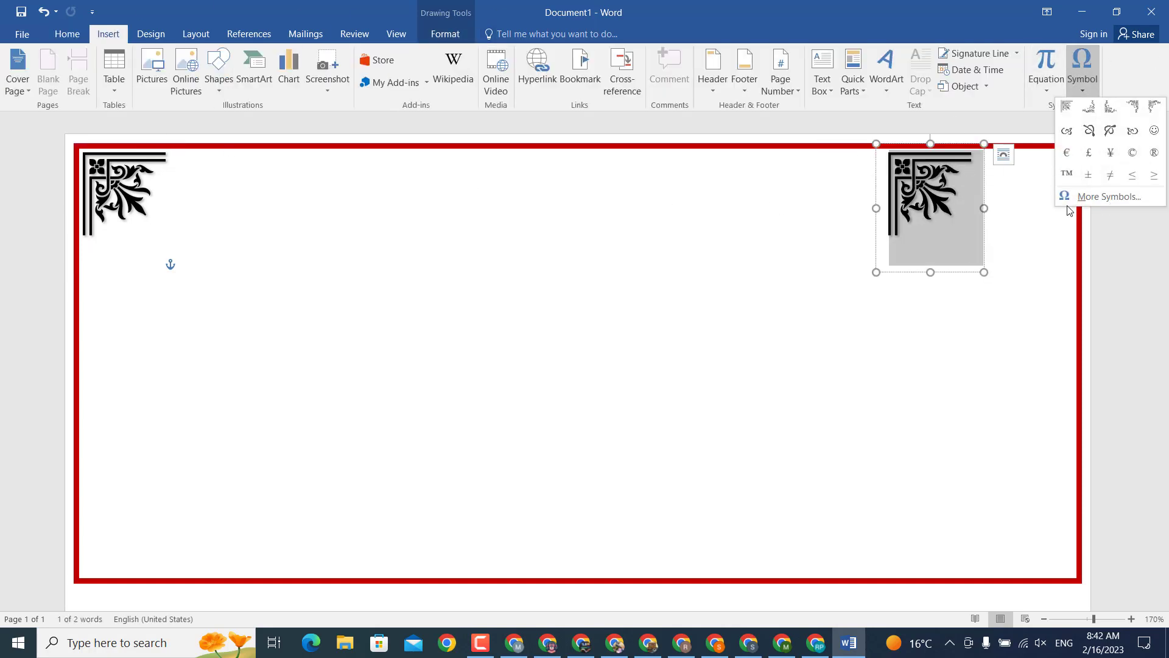
left_click(1090, 196)
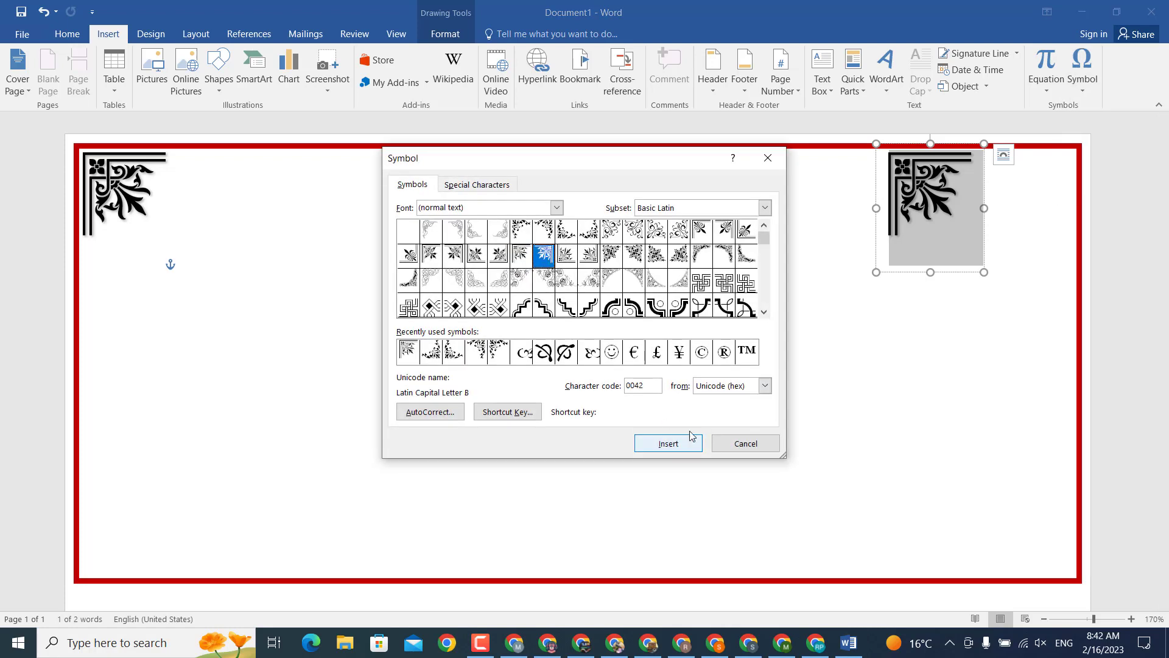
left_click(668, 444)
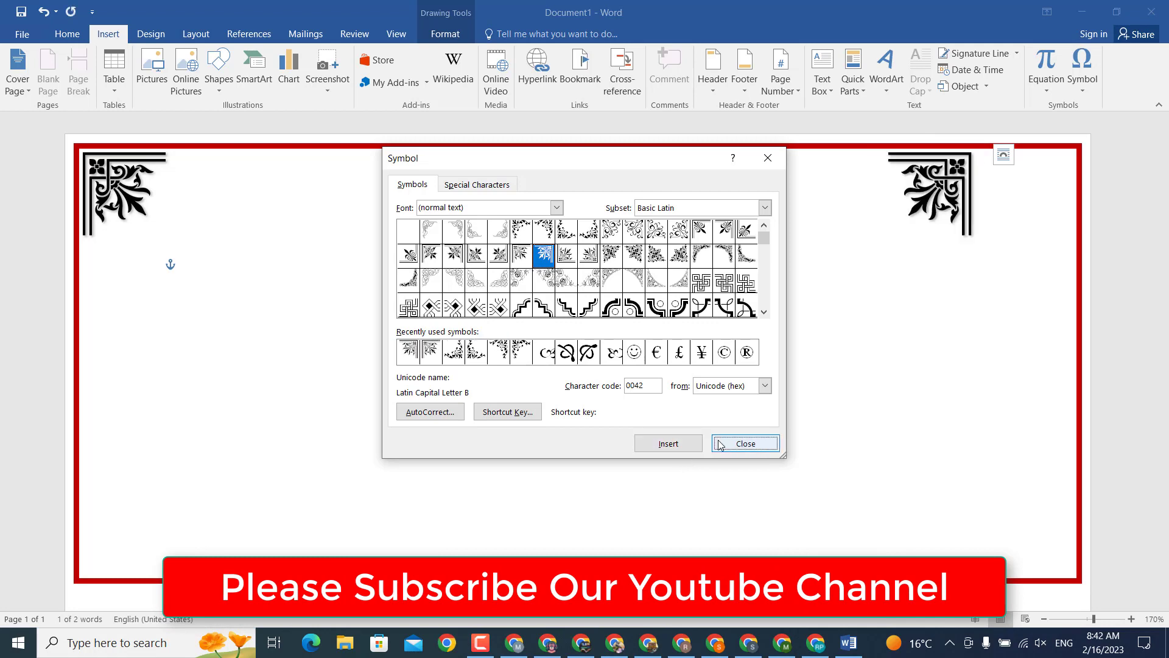
left_click(745, 443)
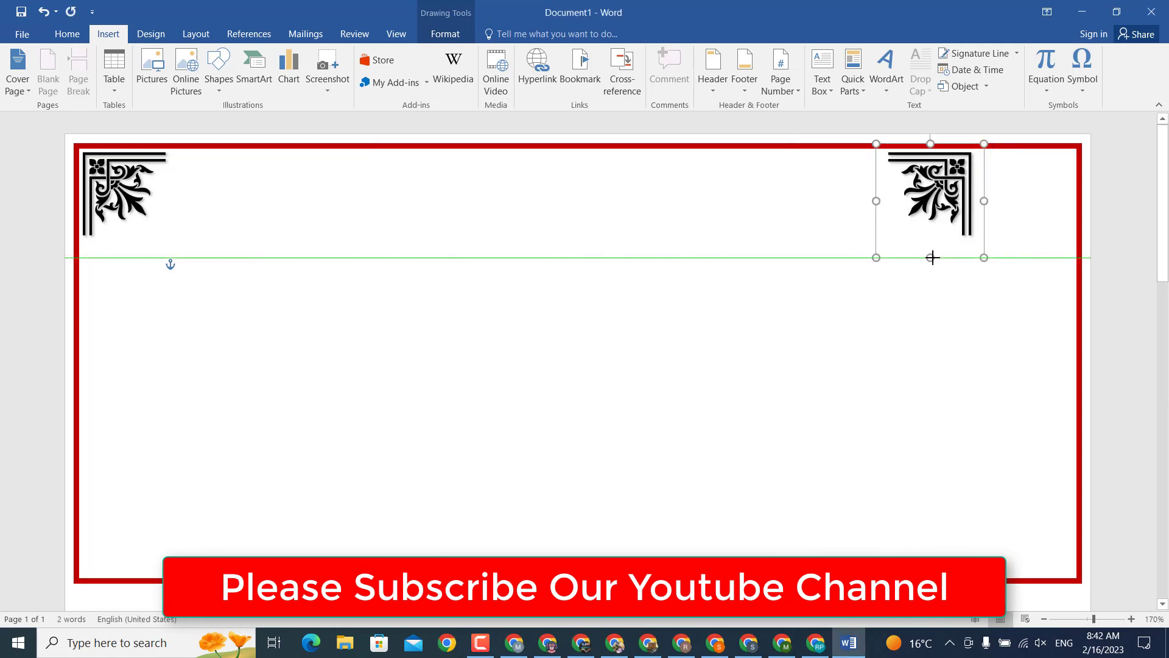
Step: Shorten the right ornament box and fit it into the border's top-right corner
mouse_move(932, 272)
left_mouse_down()
mouse_move(932, 258)
mouse_move(1053, 257)
left_mouse_up()
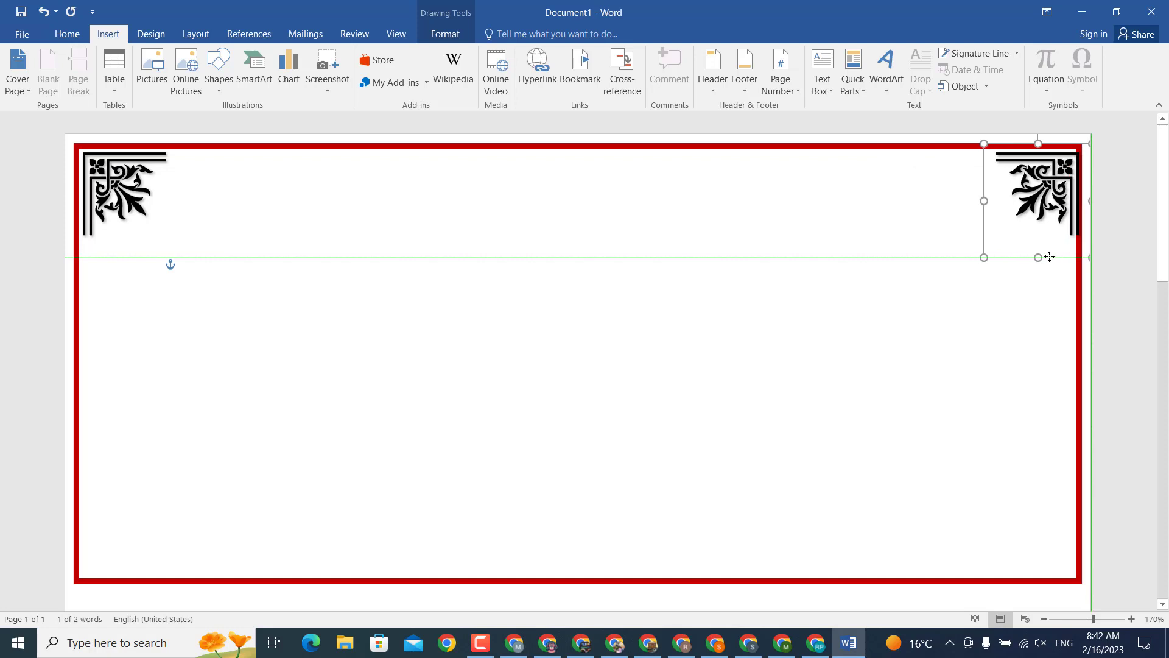
left_click_drag(1050, 257, 1063, 266)
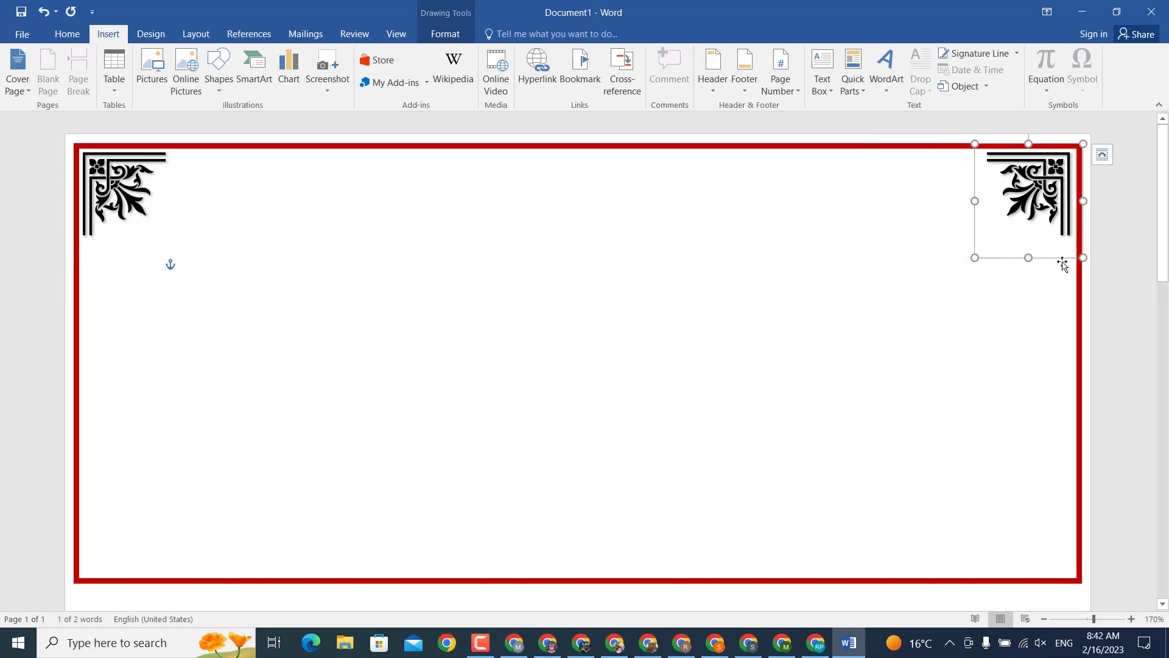
key("Right")
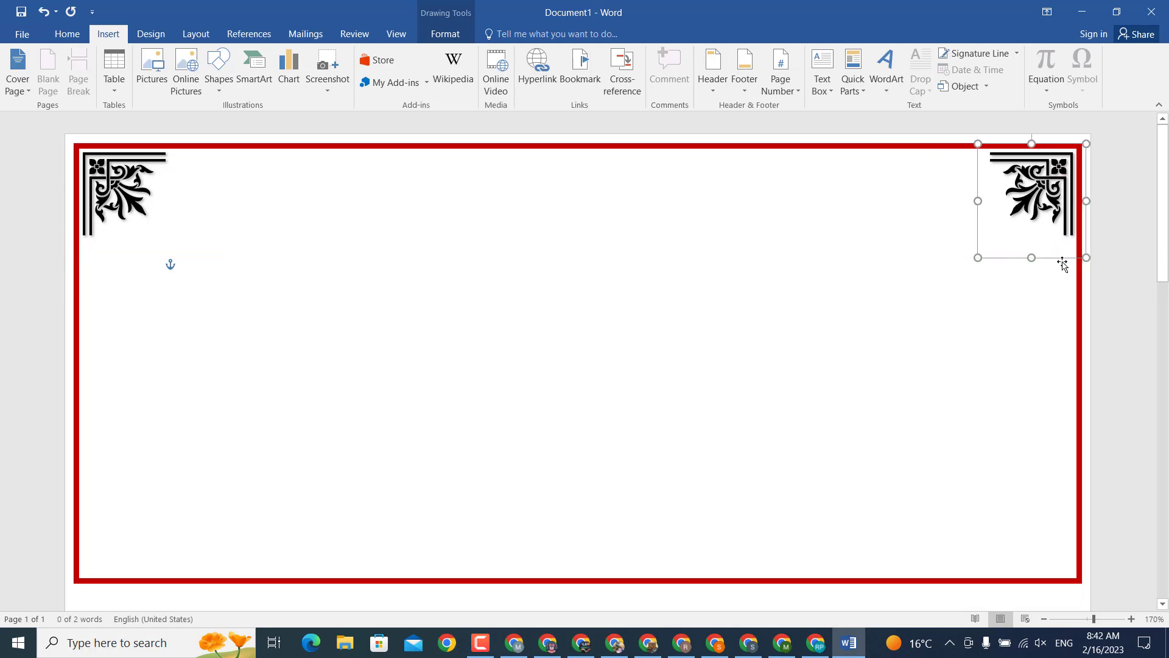
left_click(1094, 271)
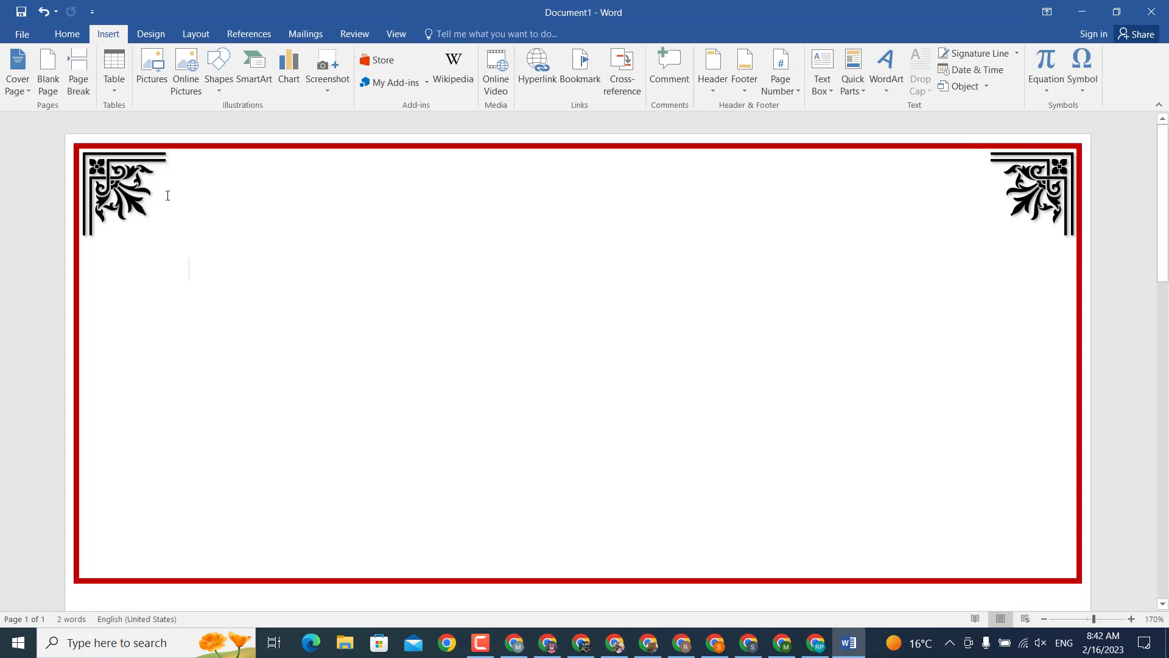
Step: Select both top corner ornaments and change their font colour to red
left_click(183, 209)
left_click(178, 209)
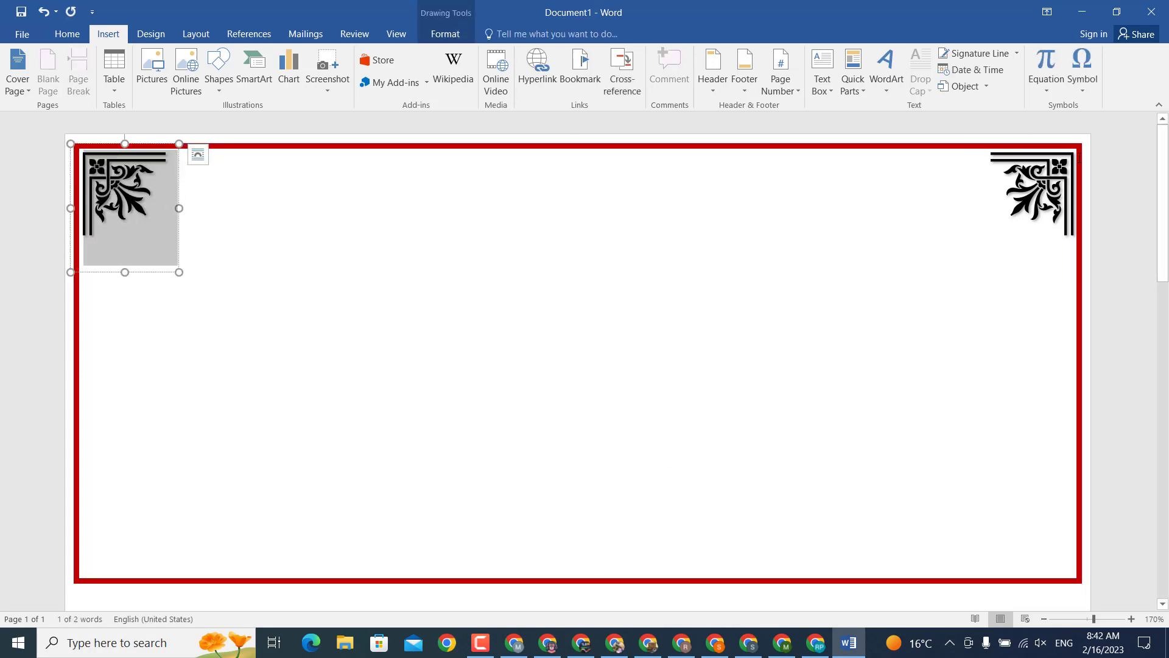
left_click(1025, 180, "shift")
left_click_drag(1025, 181, 1037, 183)
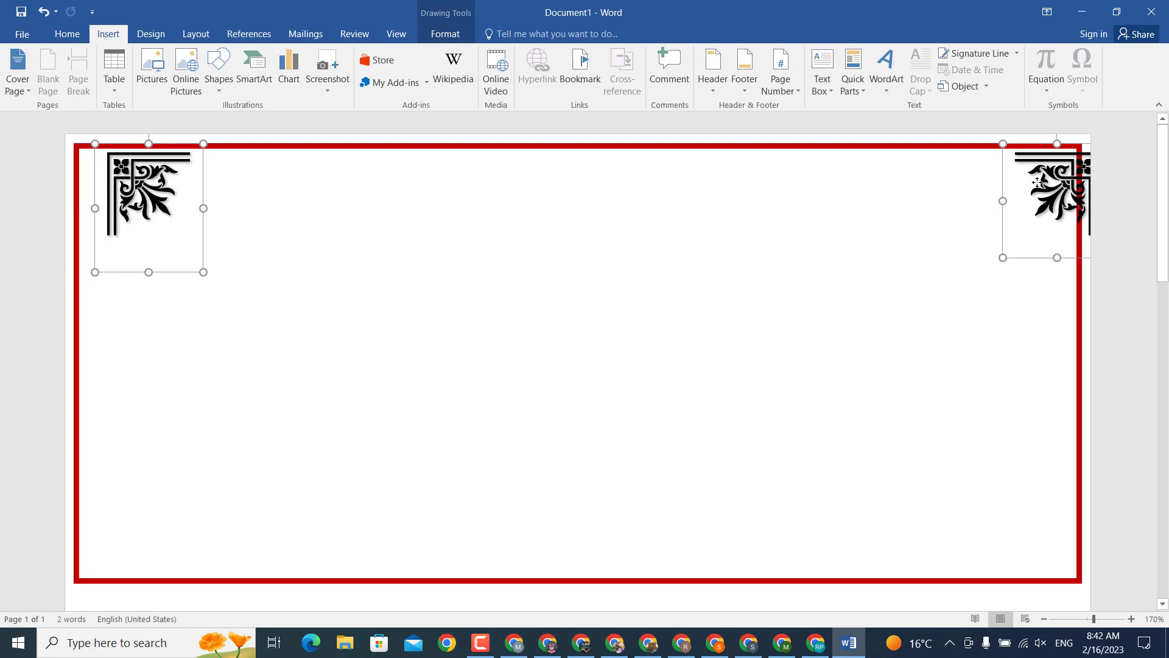
key("ctrl+z")
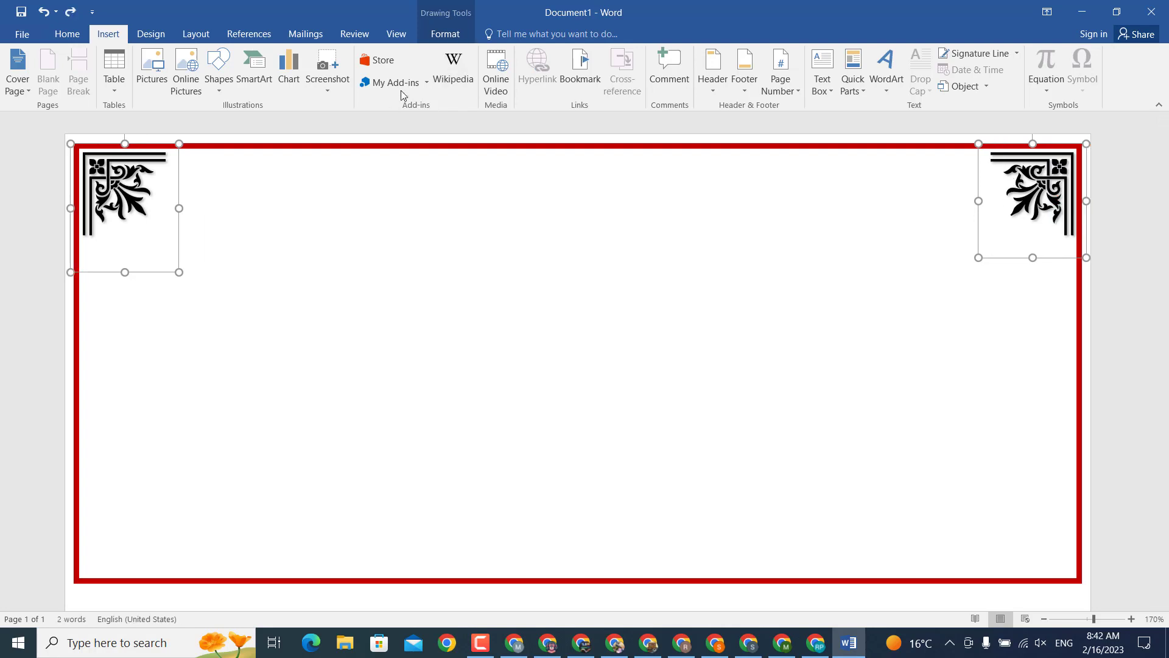
left_click(67, 34)
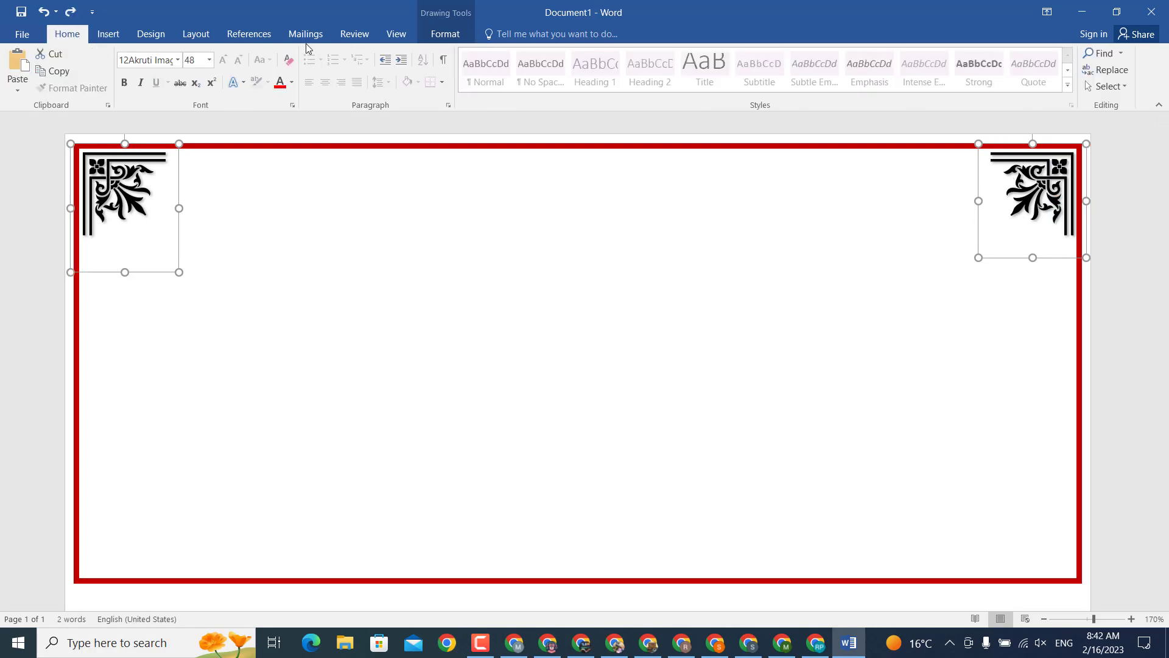
left_click(291, 83)
left_click(291, 214)
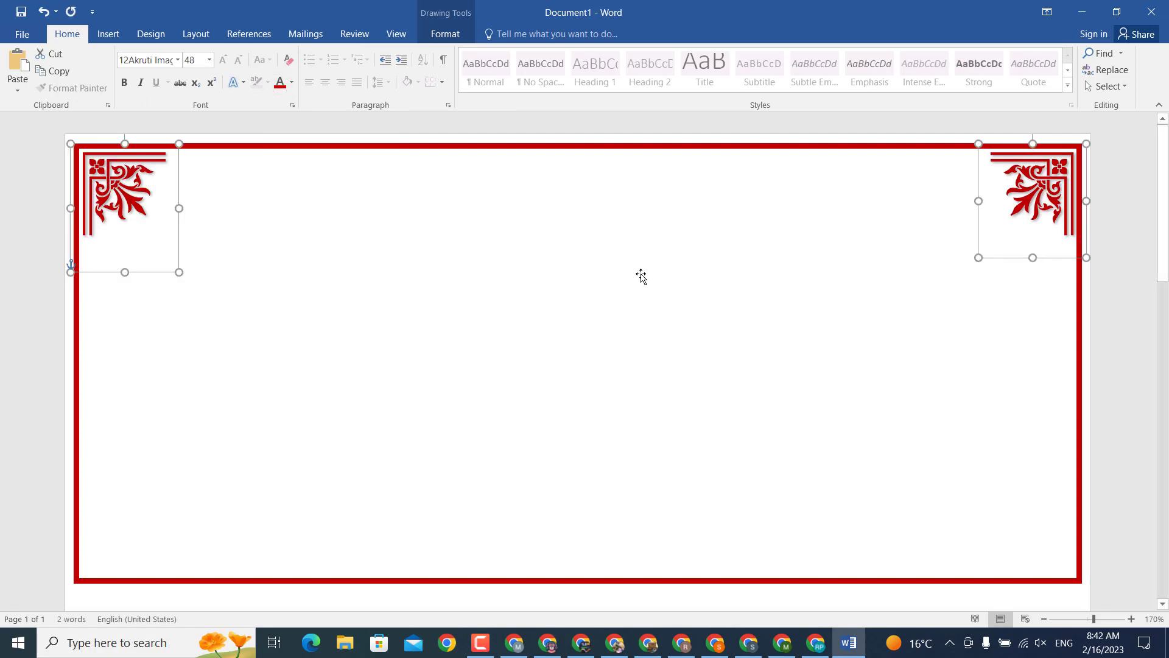
left_click(641, 276)
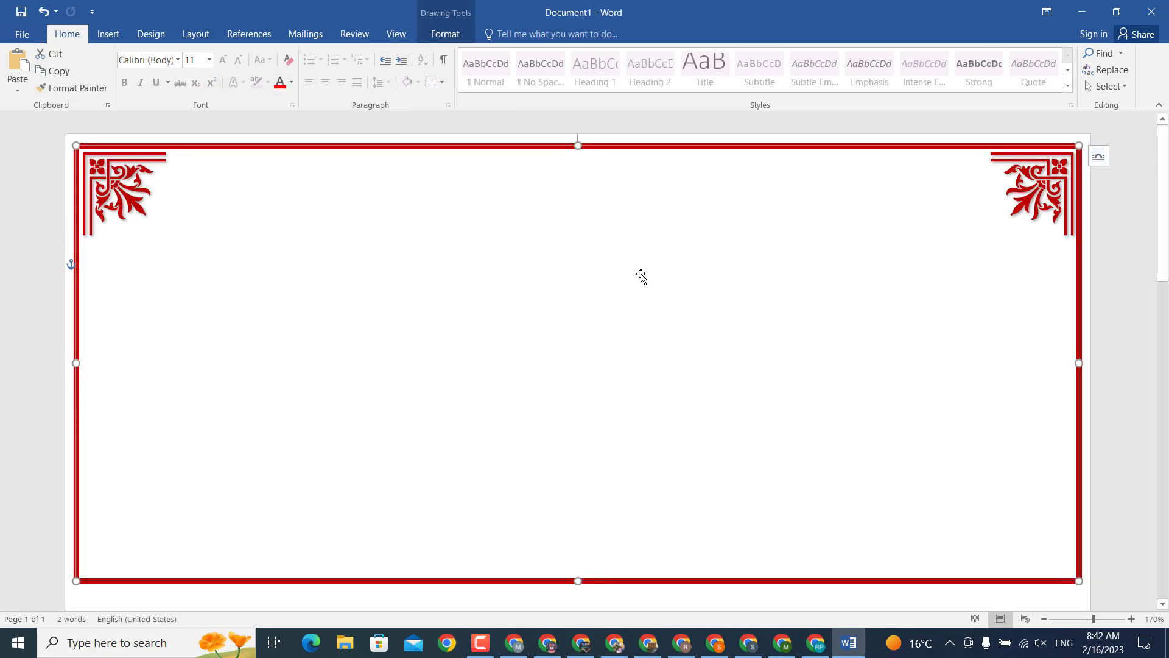
left_click(1141, 352)
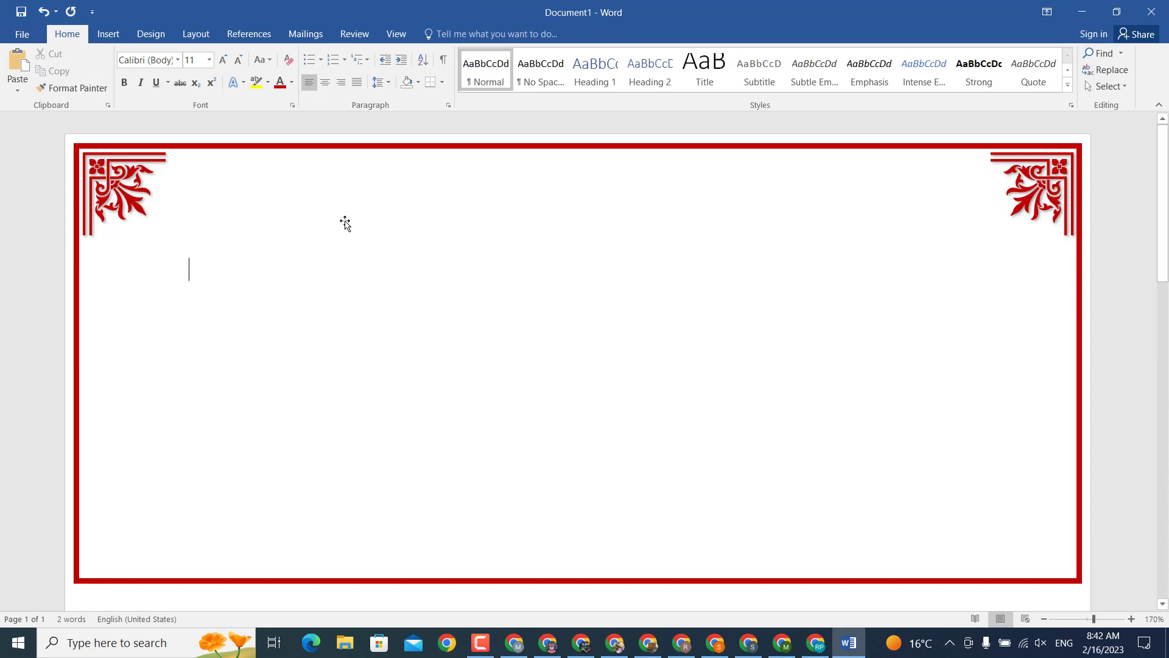
left_click(103, 34)
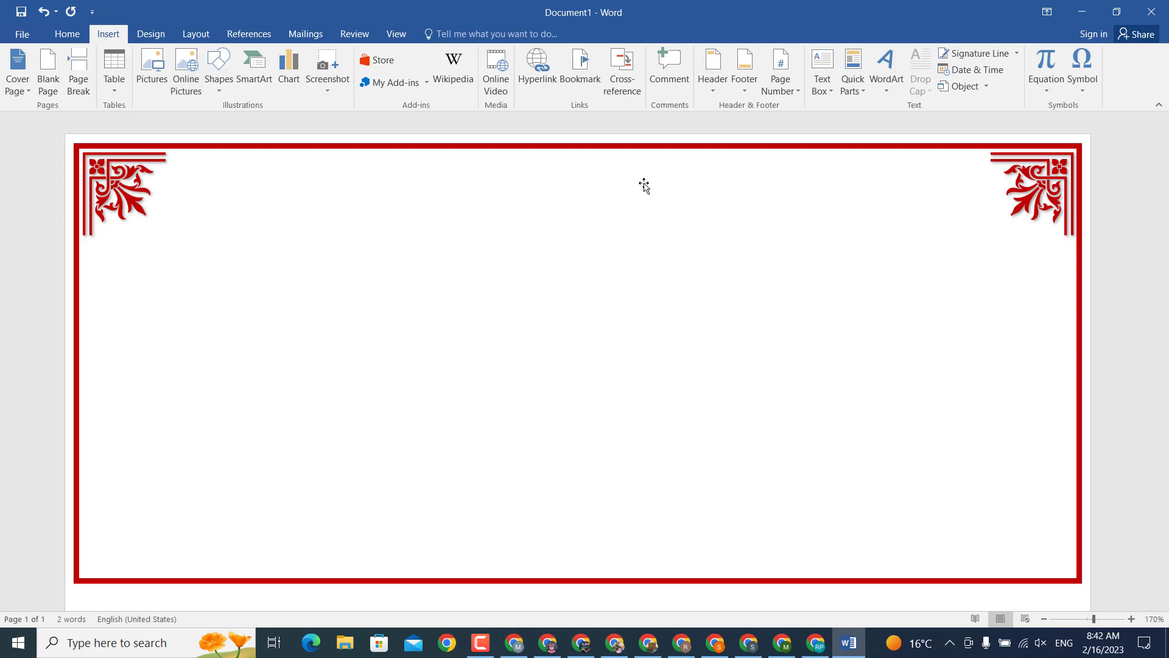
Step: Insert first-style WordArt in Preeti, type सादर निमन्त्रणा, and move it to the top centre
left_click(886, 71)
left_click(900, 138)
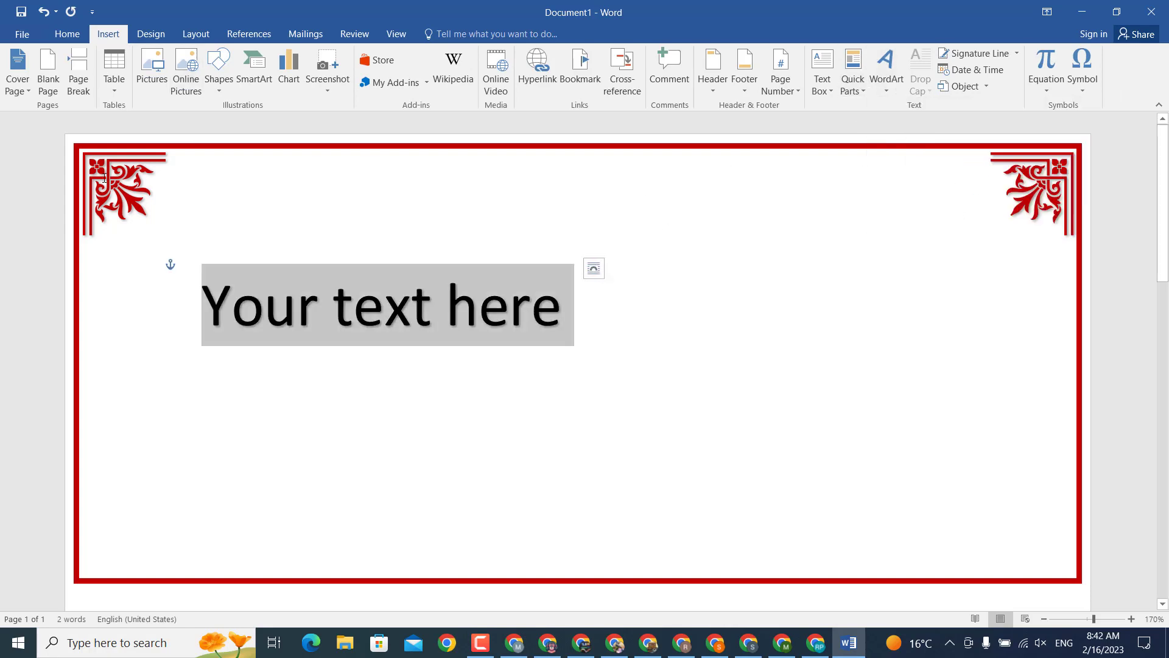
left_click(67, 35)
left_click(160, 60)
type("Preeti")
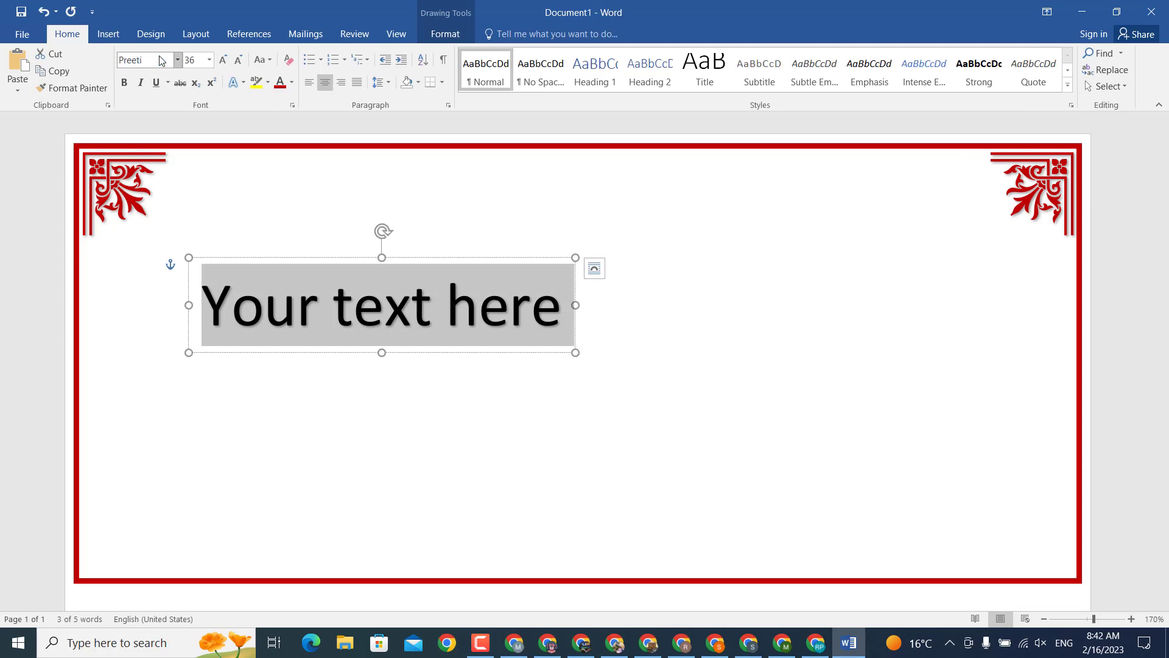
key("Return")
type(";")
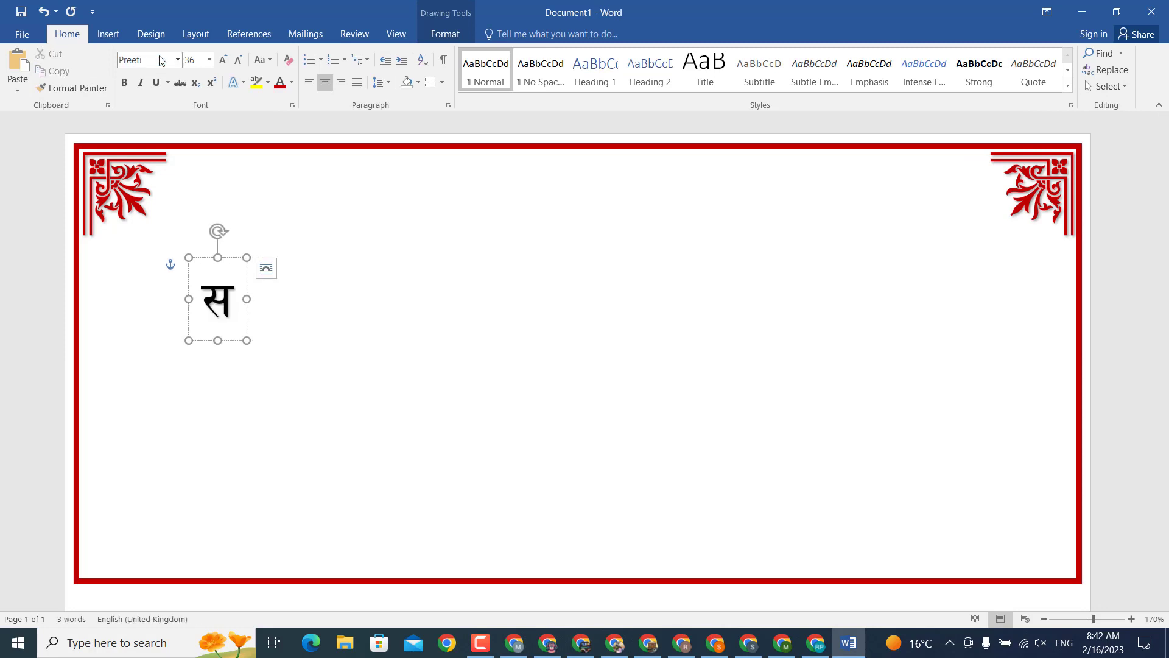
type("fb/ l")
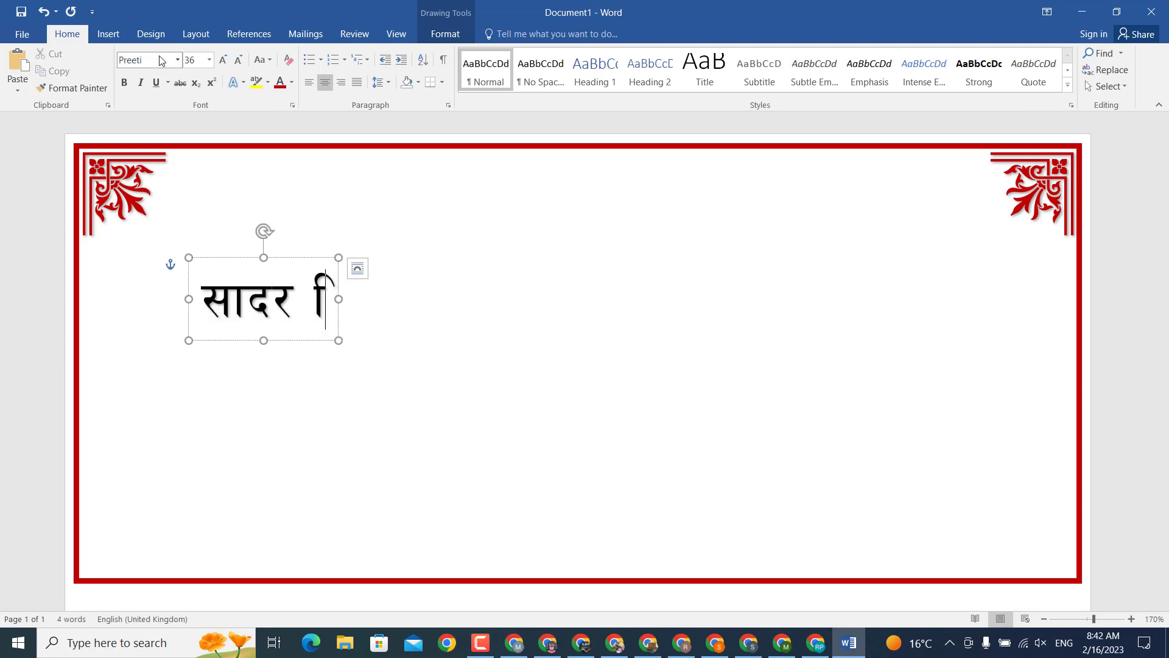
type("gdg")
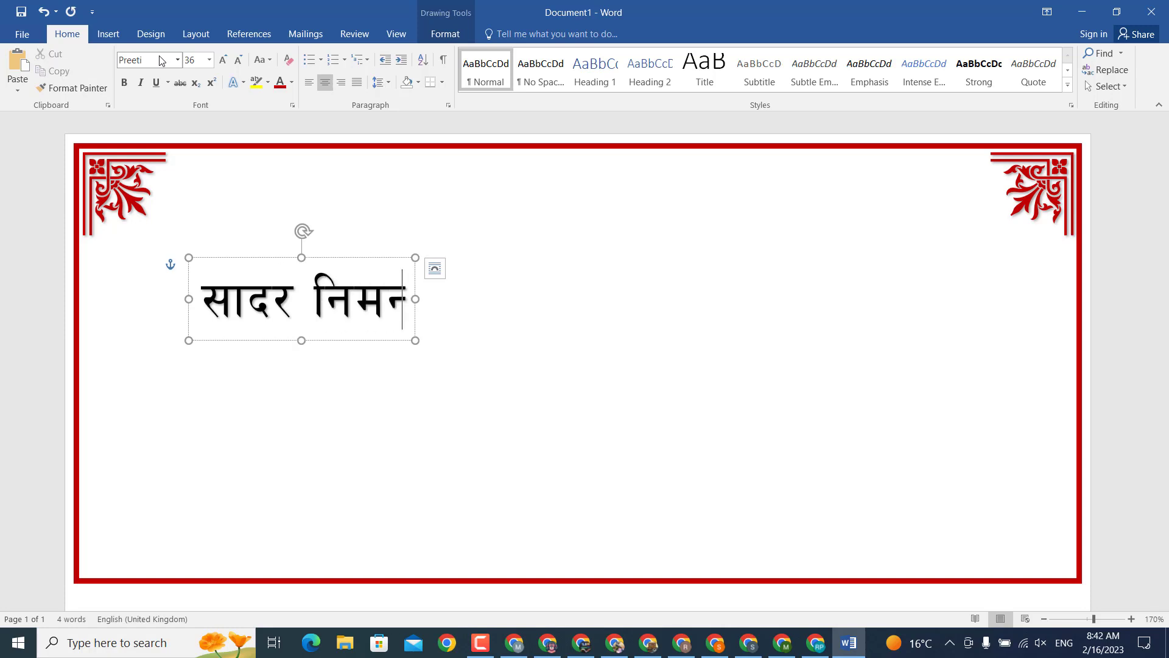
type("q0ff")
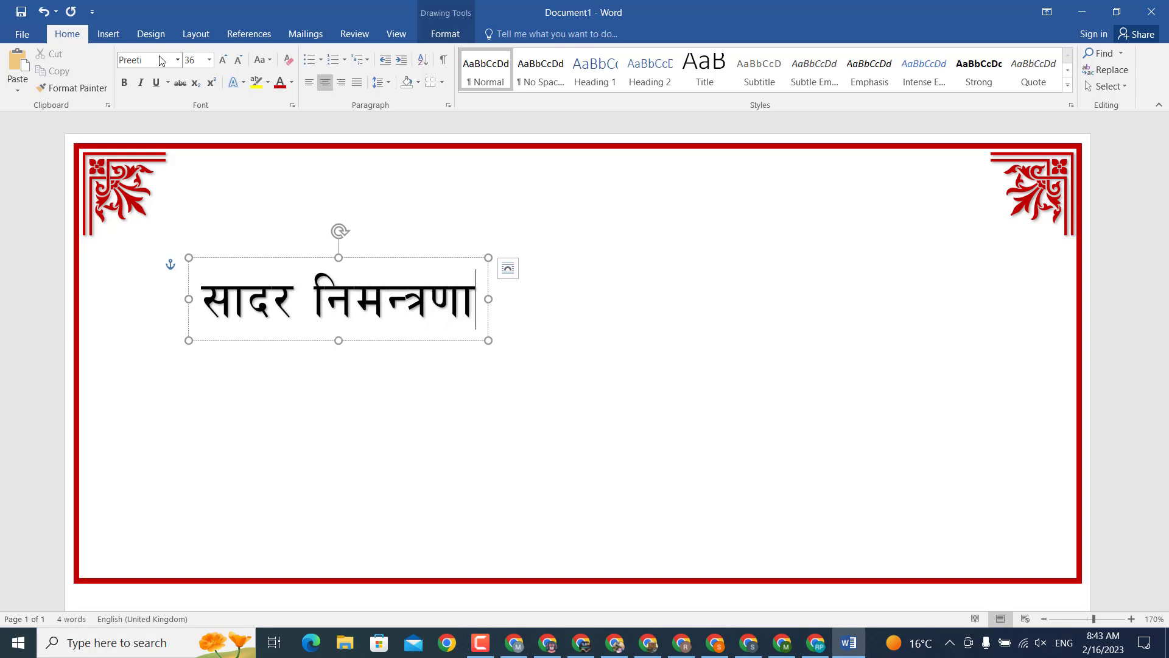
mouse_move(403, 340)
left_mouse_down()
mouse_move(616, 248)
mouse_move(611, 261)
left_mouse_up()
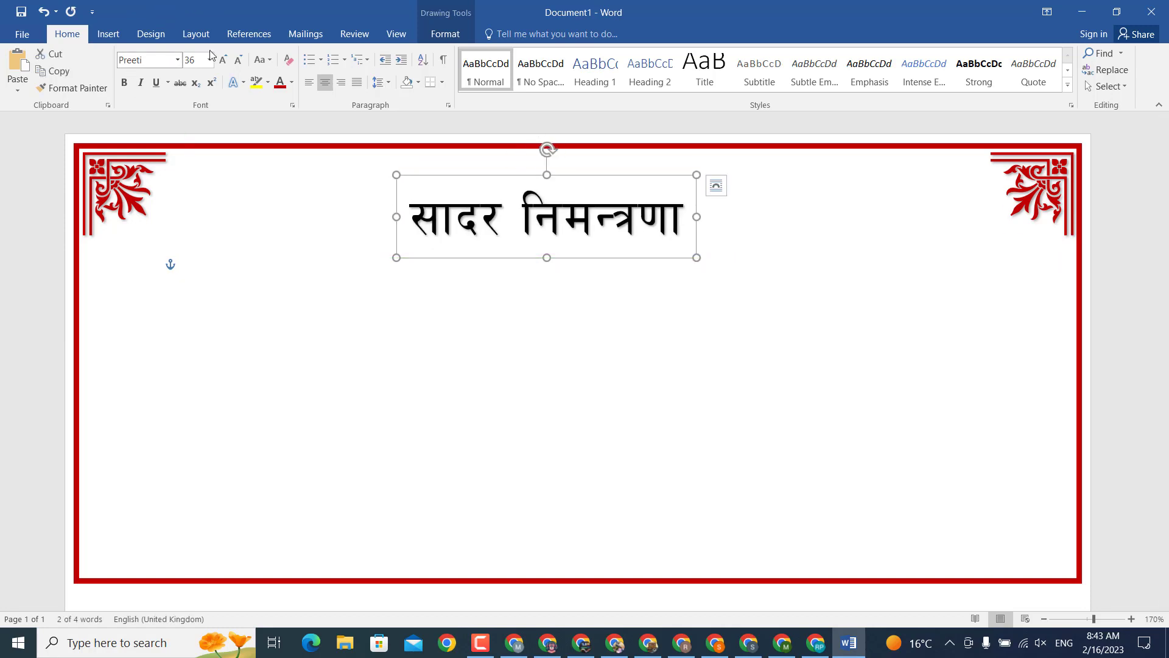
Step: Change the title font to 003 ARAP, colour it red, and centre it horizontally
left_click(178, 63)
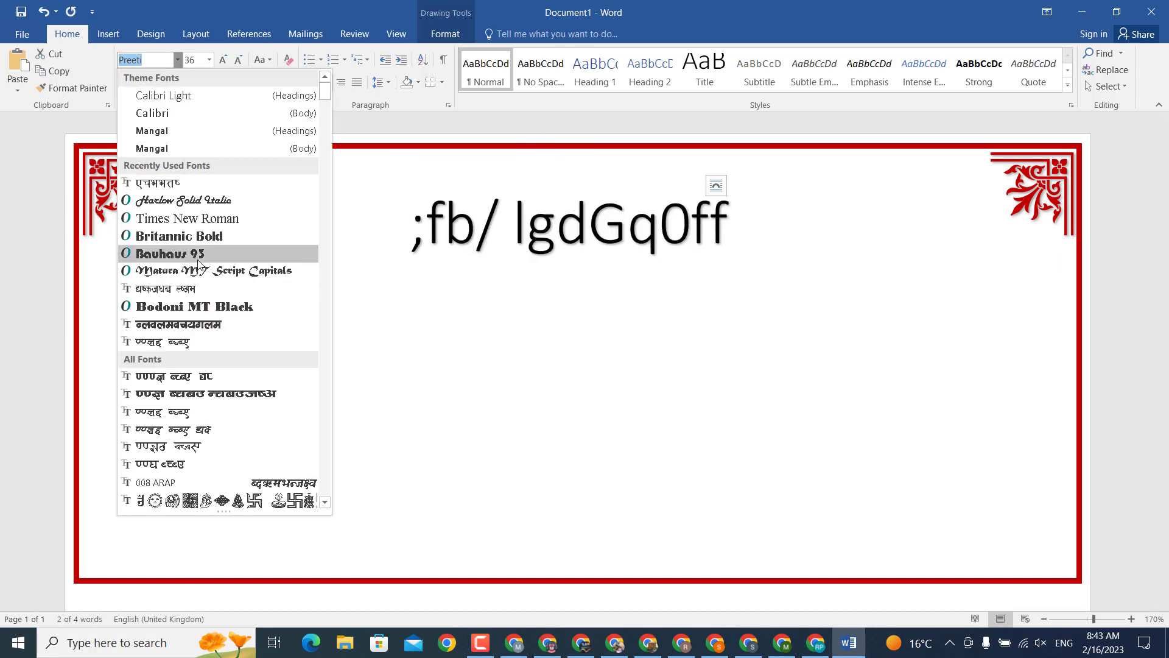
scroll(204, 275, "down", 2)
scroll(203, 292, "down", 1)
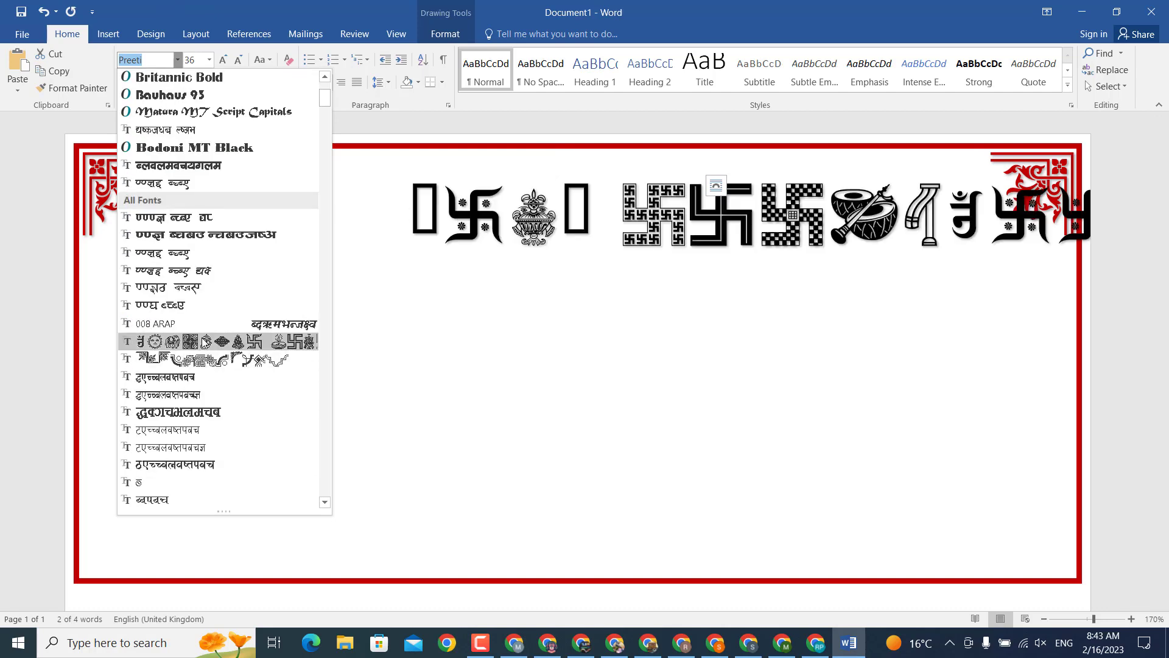
left_click(201, 301)
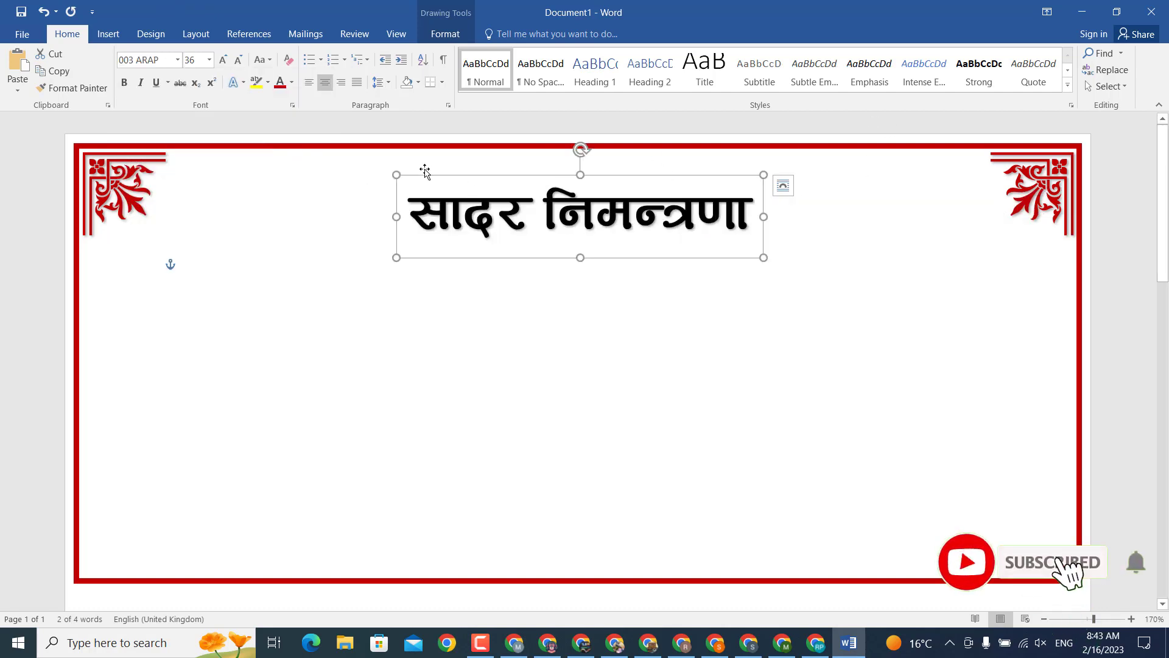
left_click(292, 82)
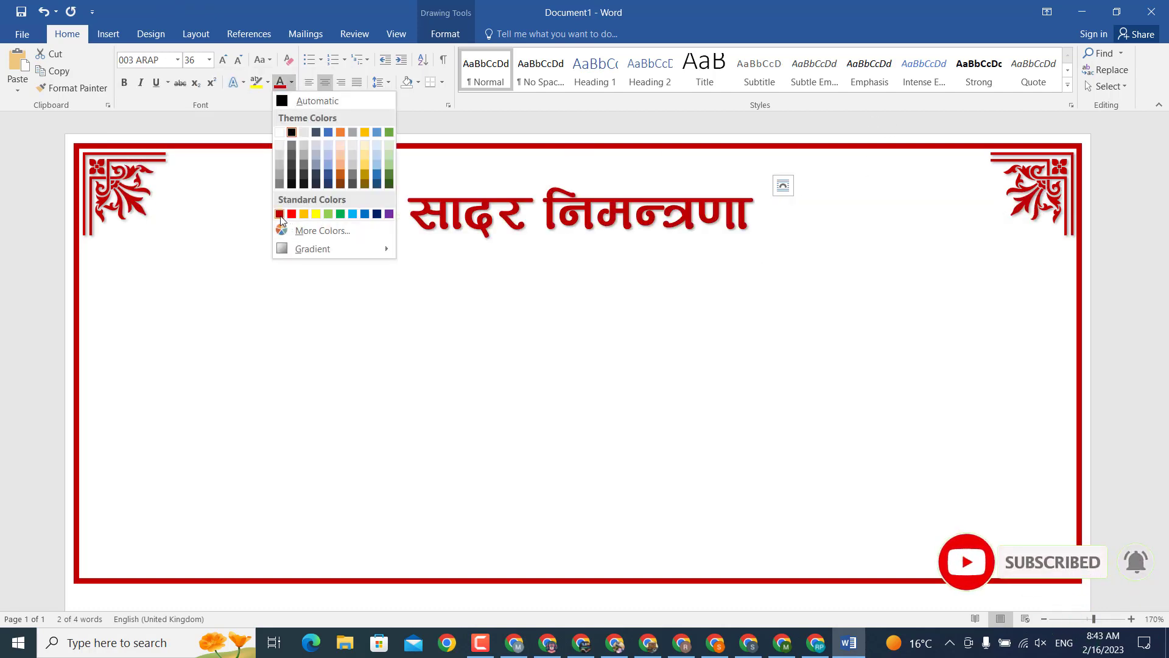
left_click(280, 215)
left_click_drag(617, 257, 615, 258)
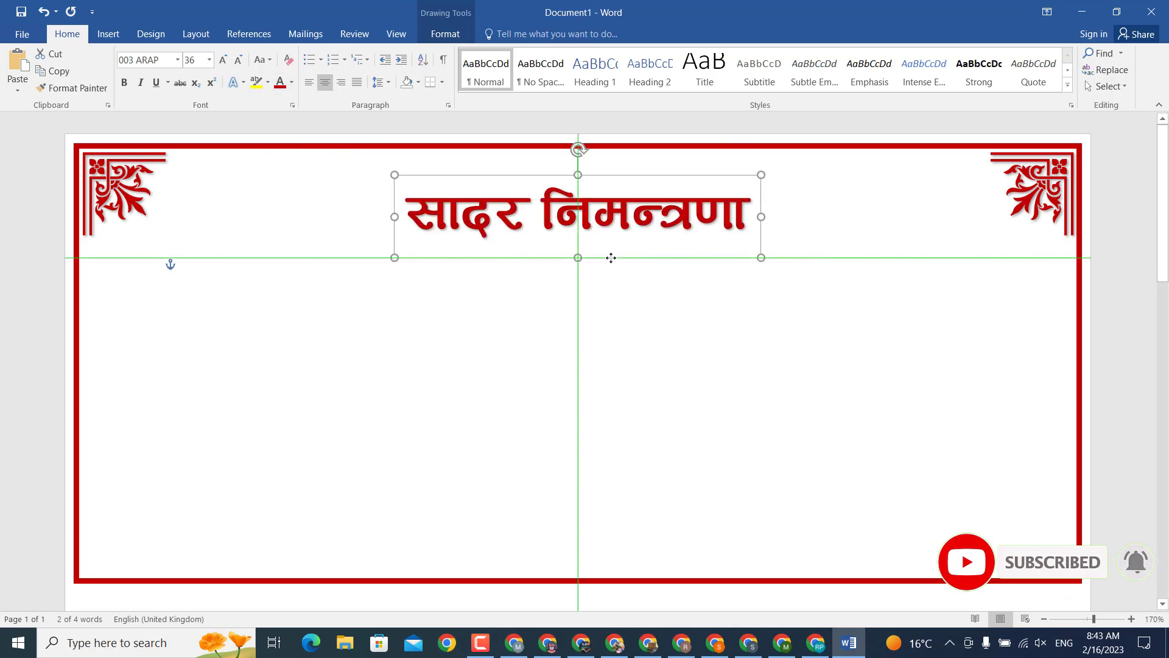
left_click(994, 260)
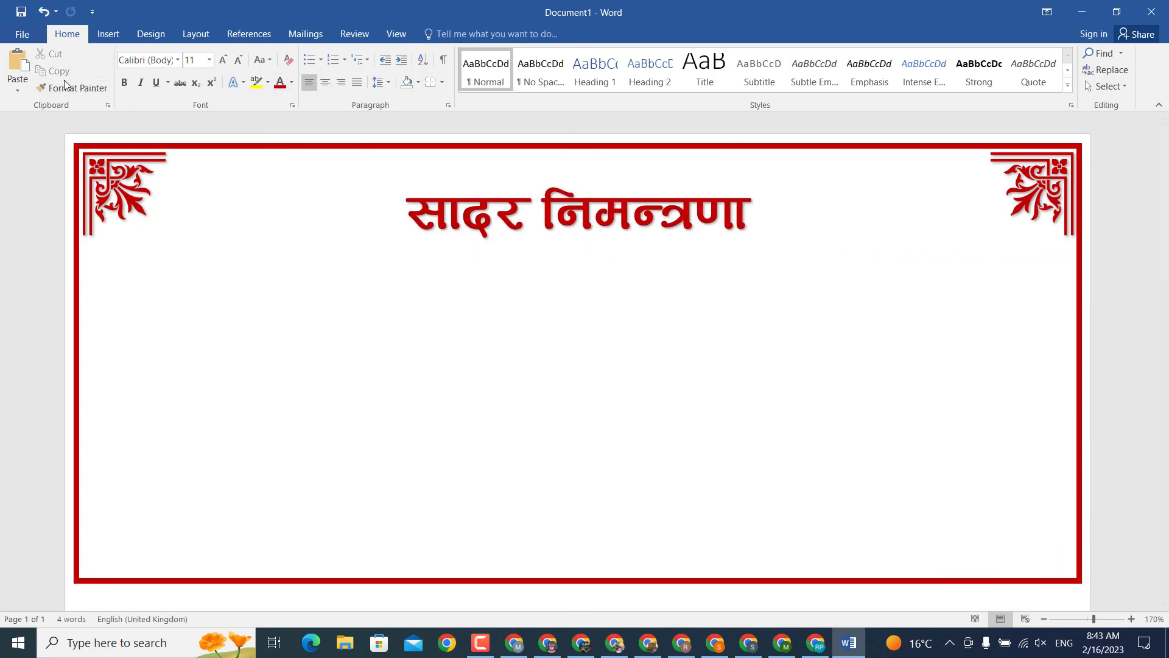
left_click(108, 34)
left_click(213, 78)
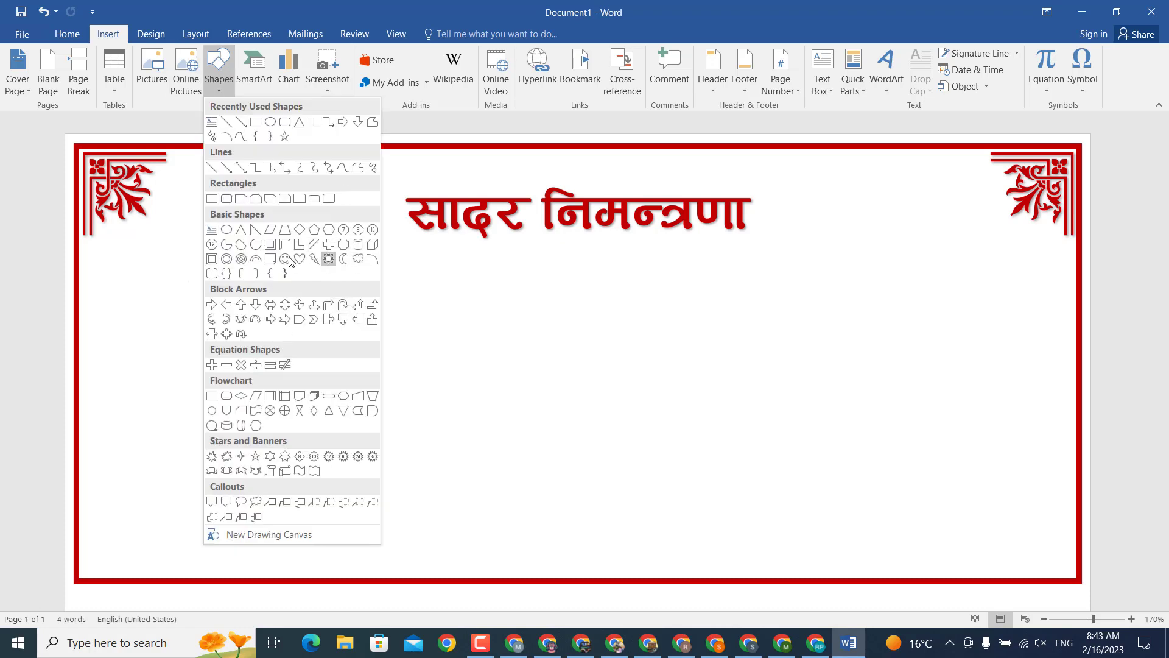
Step: Draw a red sun shape with no outline just before the title
left_click(328, 259)
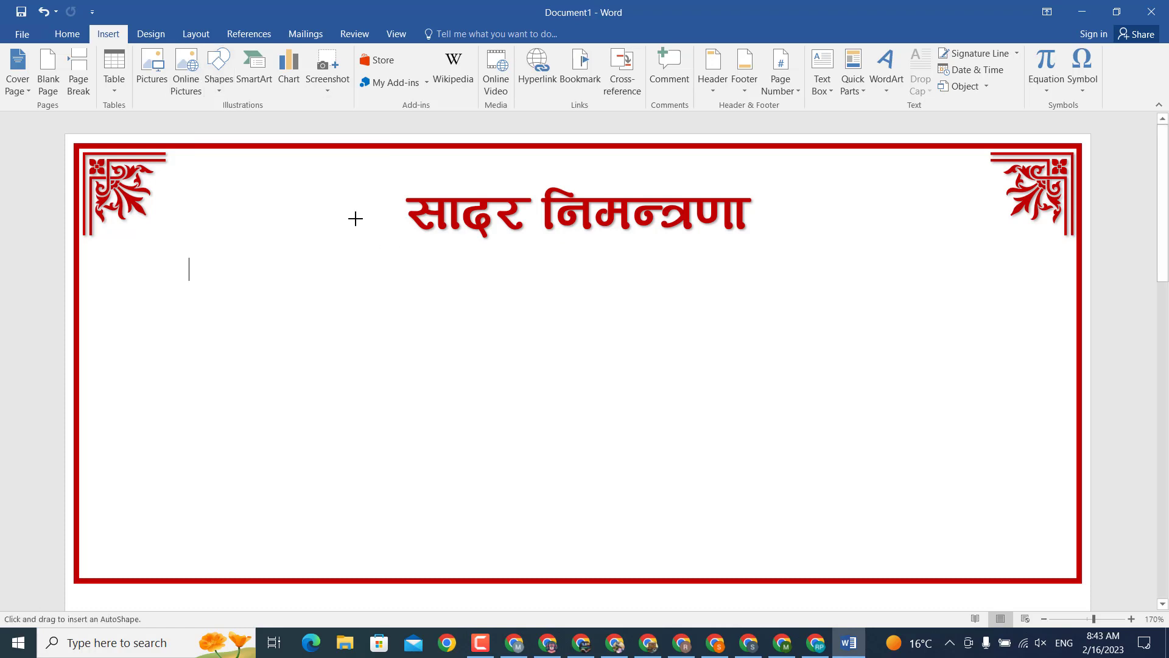
left_click_drag(336, 199, 382, 246)
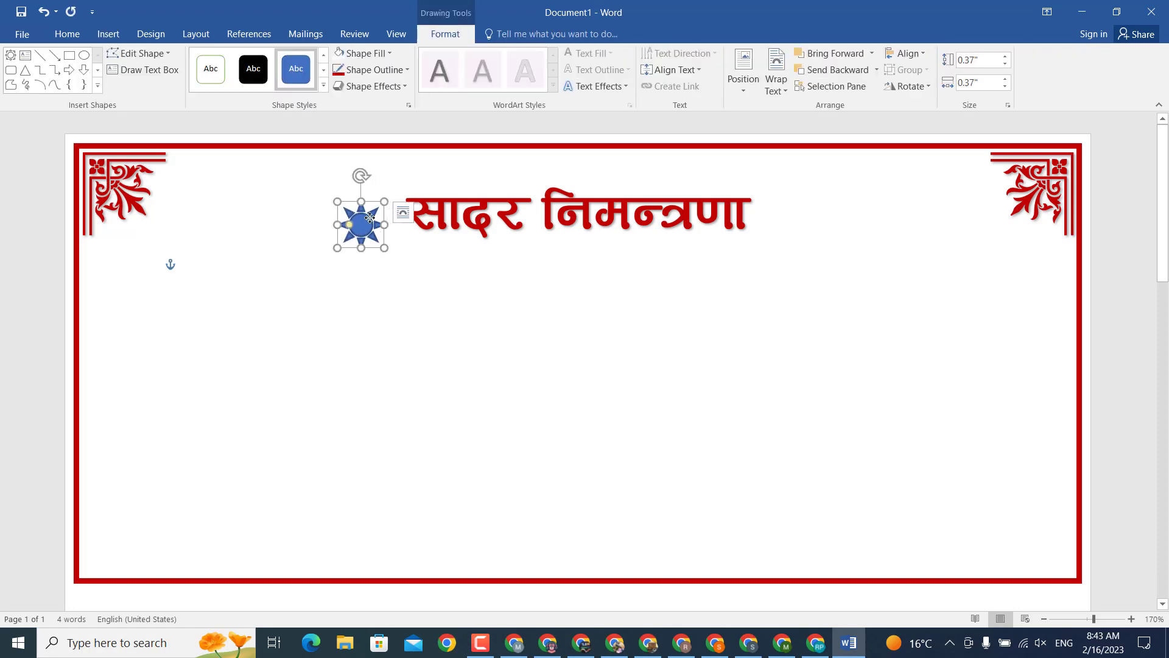
left_click(365, 53)
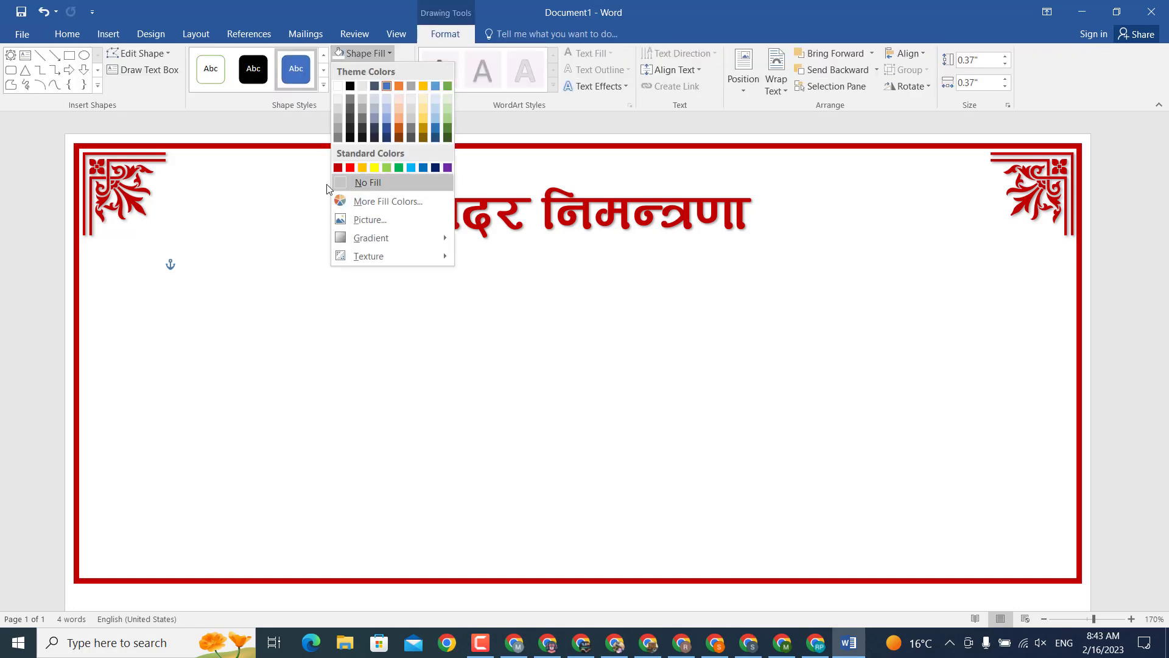
key("Escape")
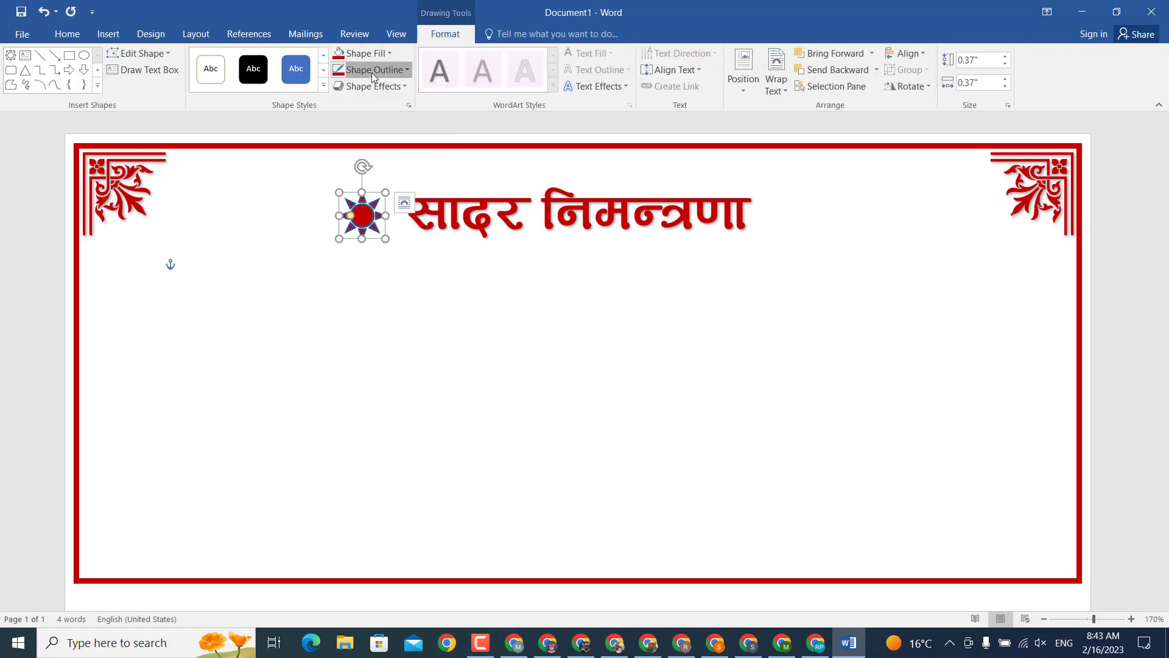
left_click(373, 70)
left_click(401, 206)
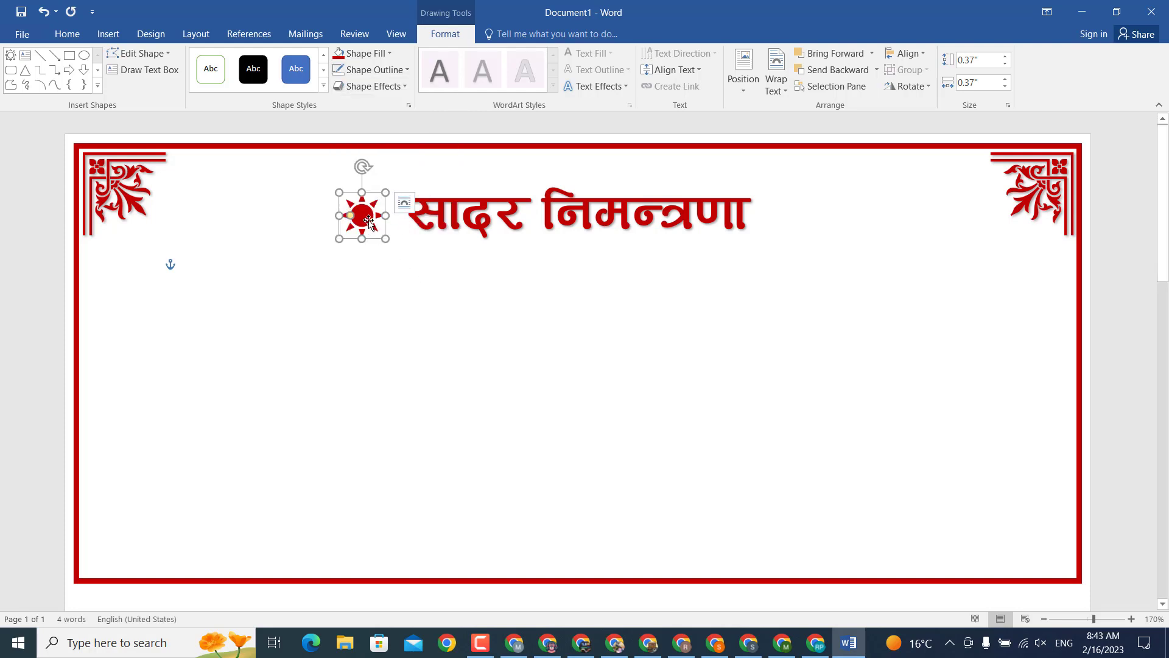
left_click_drag(368, 220, 376, 213)
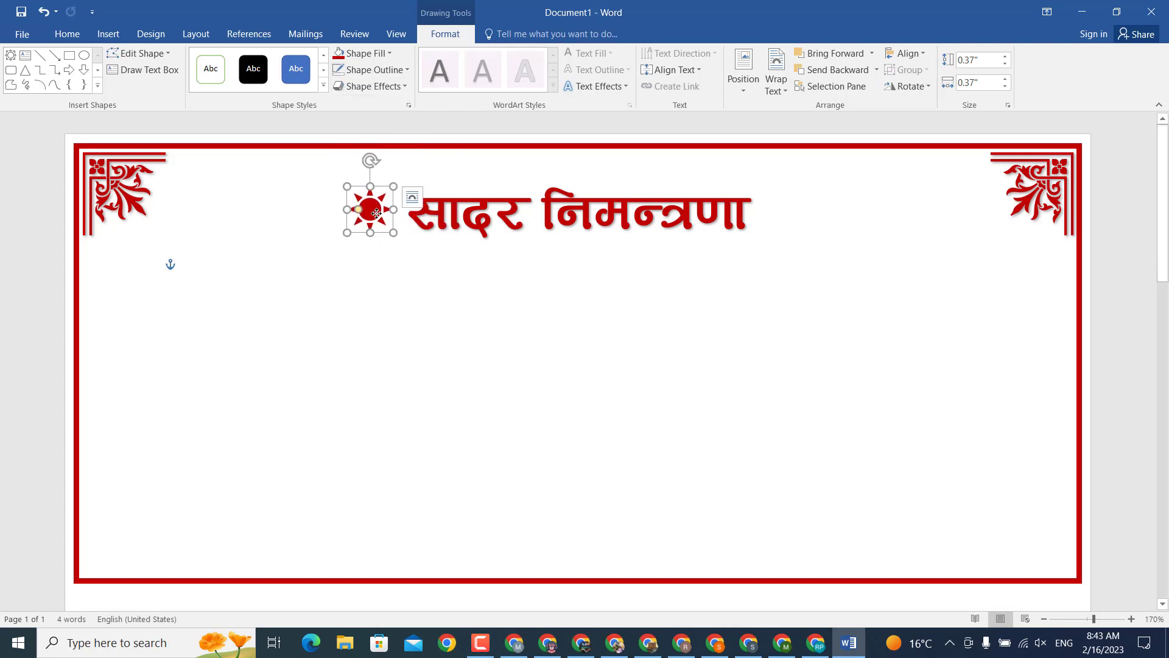
Step: Copy the sun to just after the title and nudge it up to align
left_click_drag(718, 223, 839, 272)
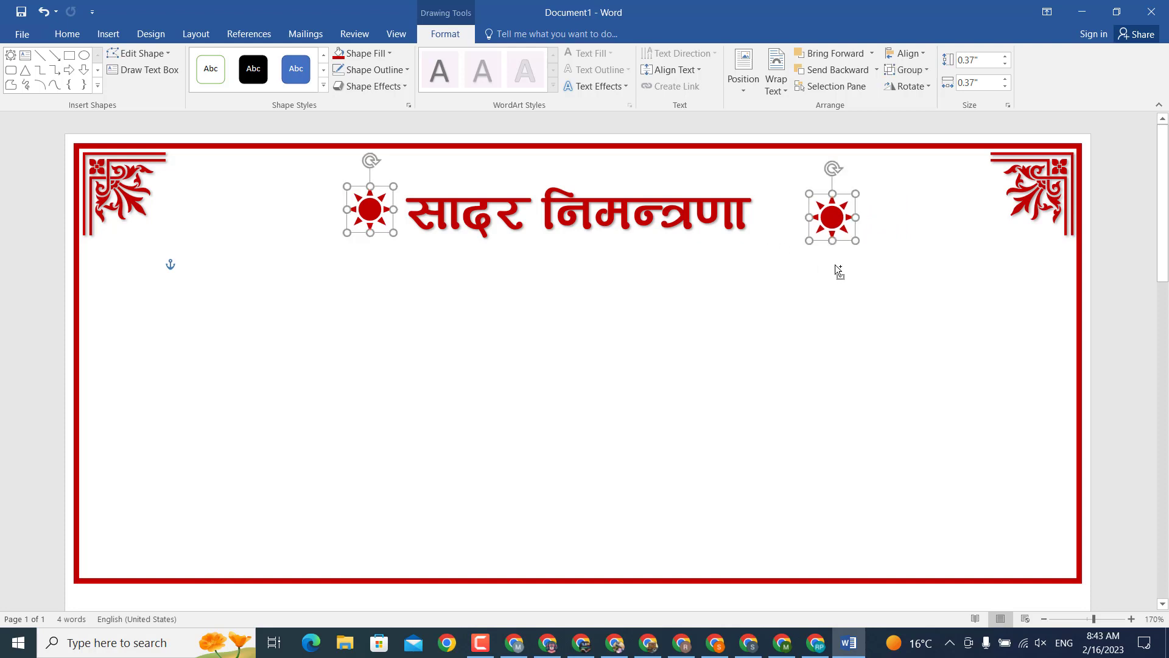
left_click(898, 244)
left_click_drag(833, 219, 781, 220)
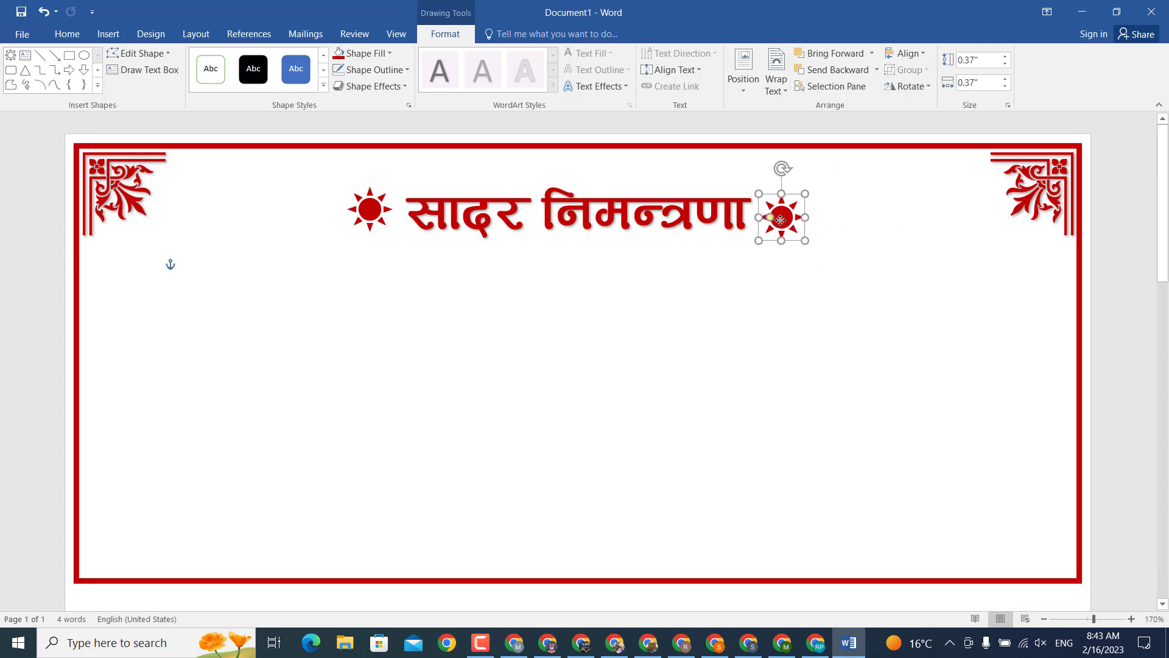
left_click(1138, 336)
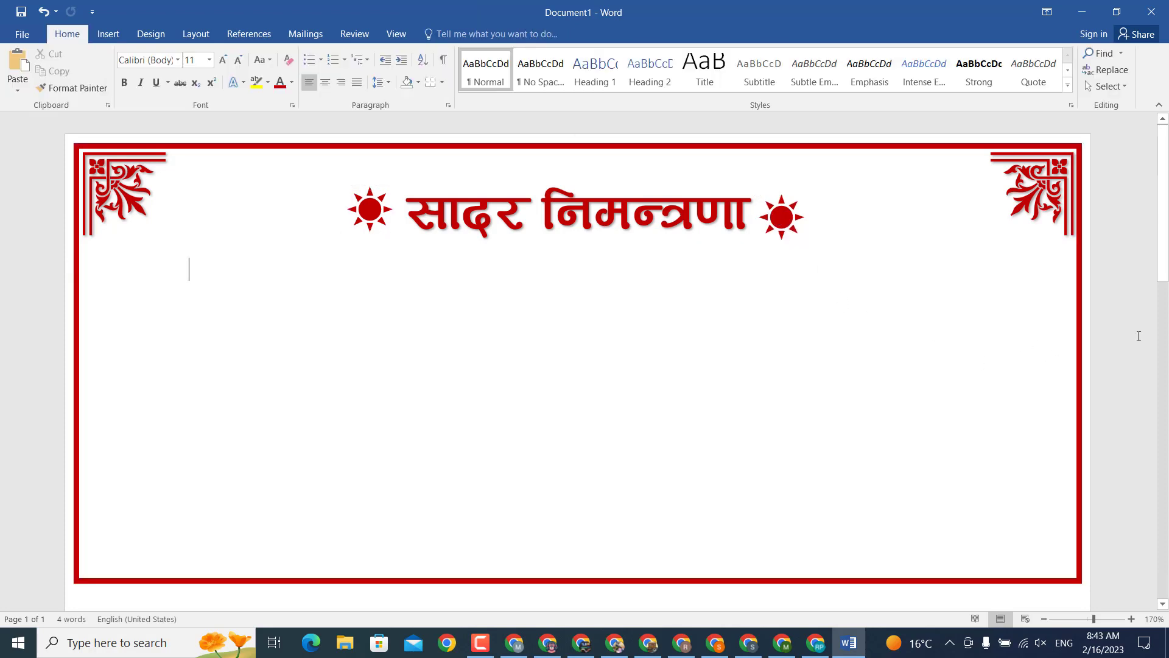
left_click(790, 211)
key("Up")
key("Up")
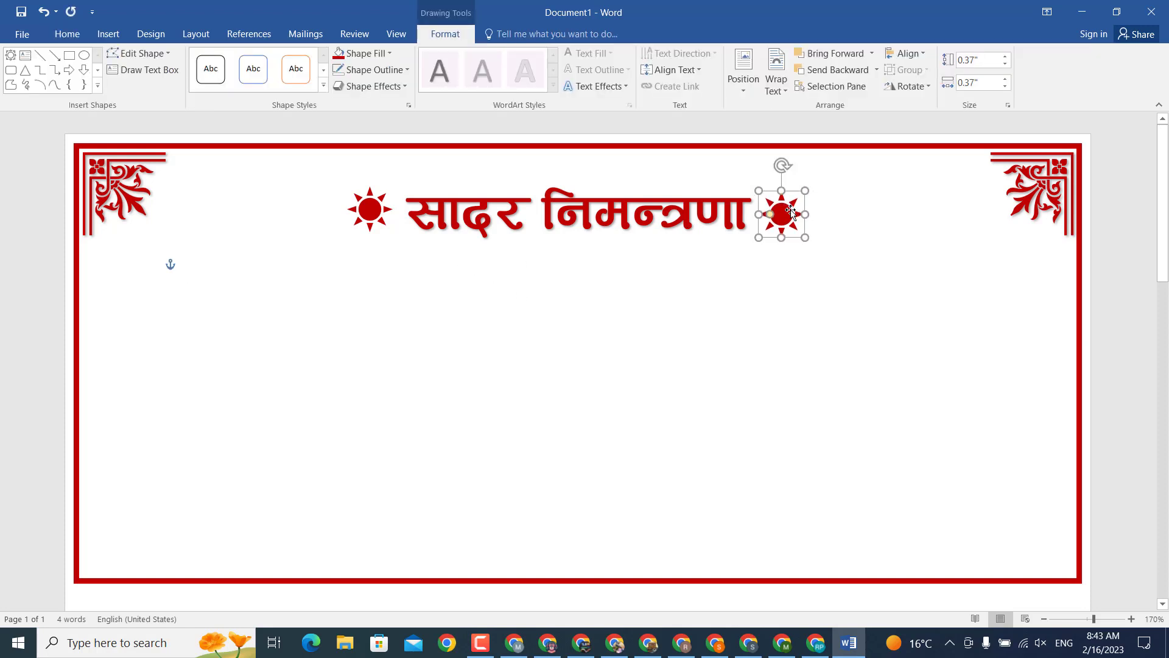
key("Up")
left_click(1093, 263)
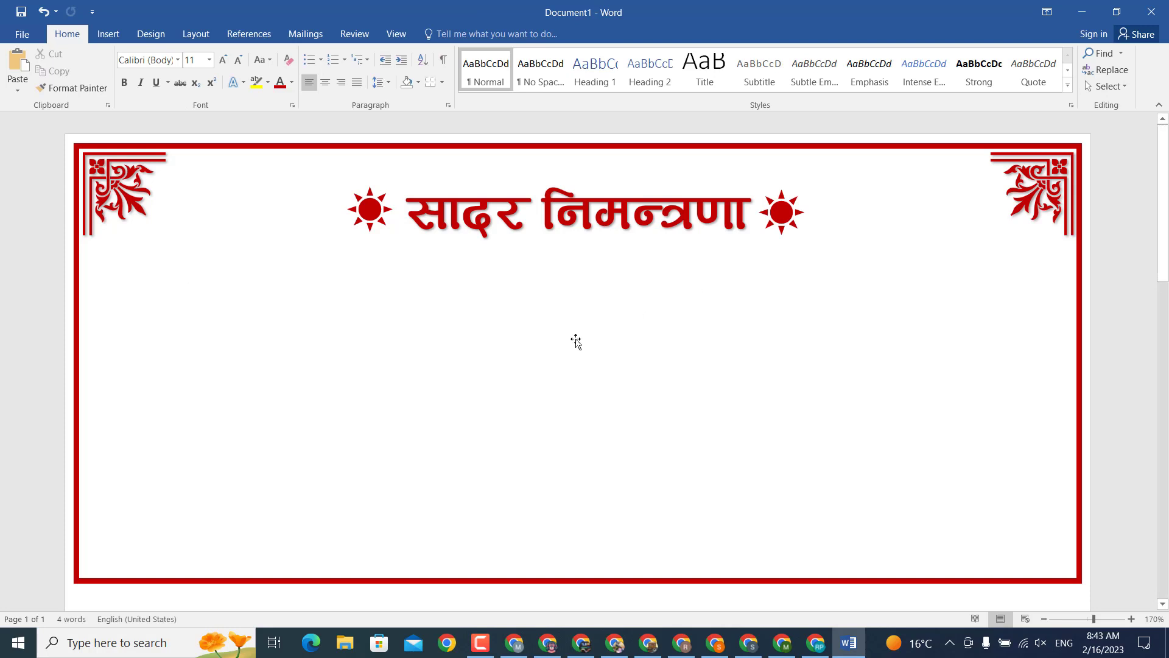
Step: Draw a thin rectangle bar under the left half of the title
left_click(108, 34)
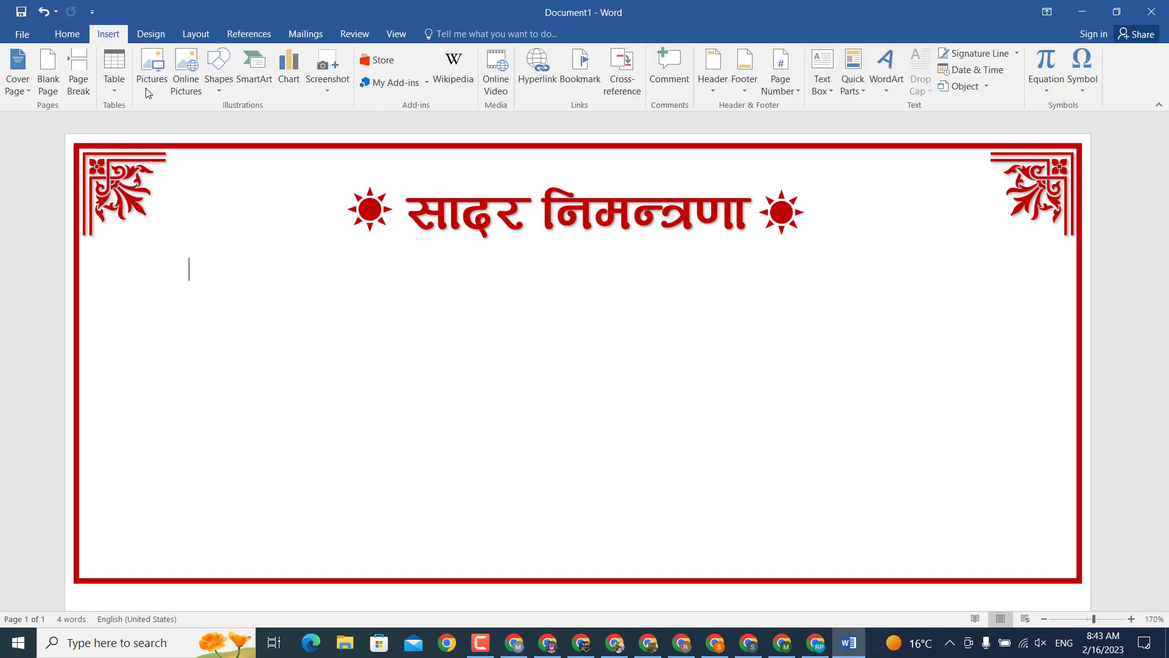
left_click(223, 79)
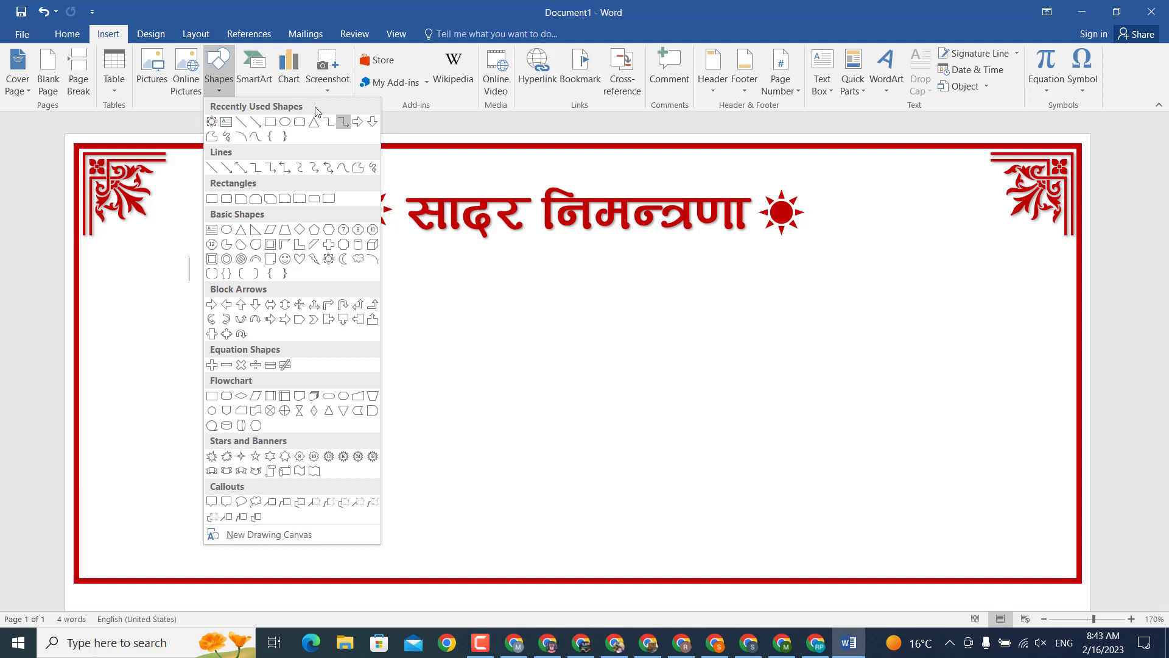
left_click(269, 122)
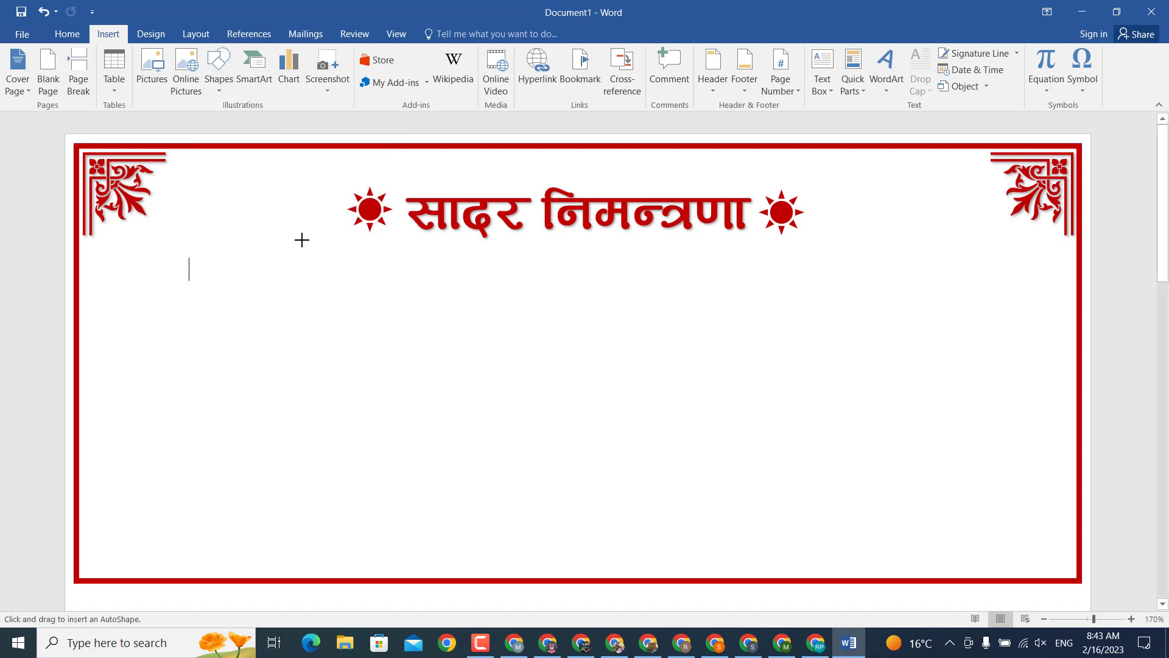
mouse_move(300, 242)
left_mouse_down()
mouse_move(554, 249)
mouse_move(522, 252)
left_mouse_up()
scroll(515, 251, "up", 9)
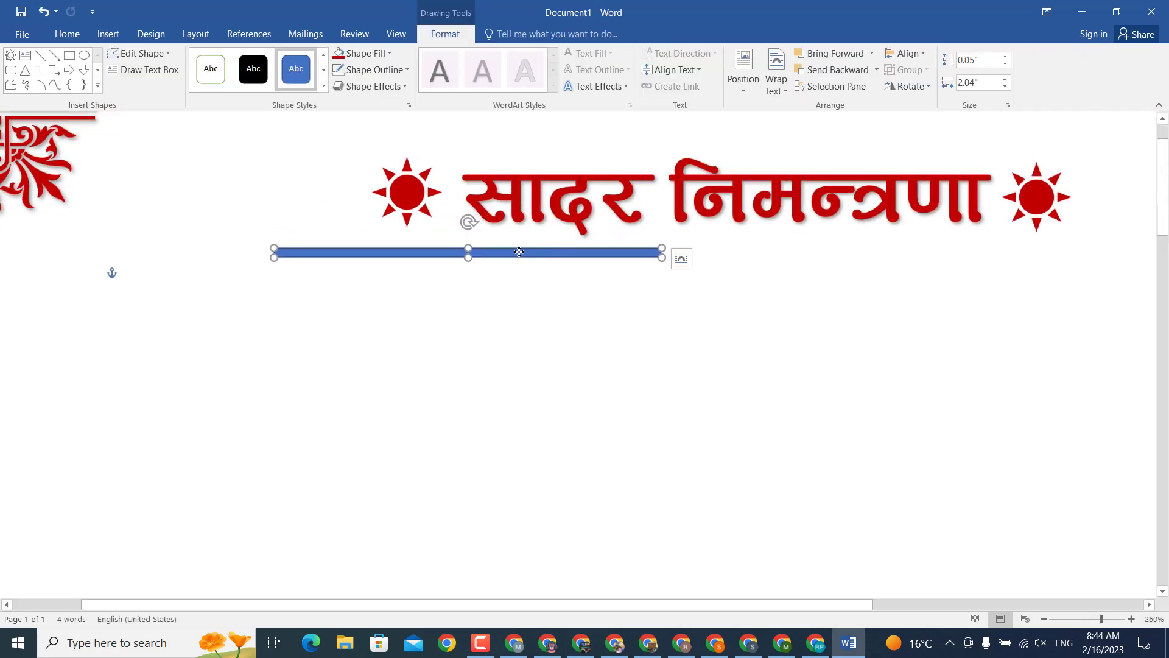
left_click_drag(519, 251, 540, 245)
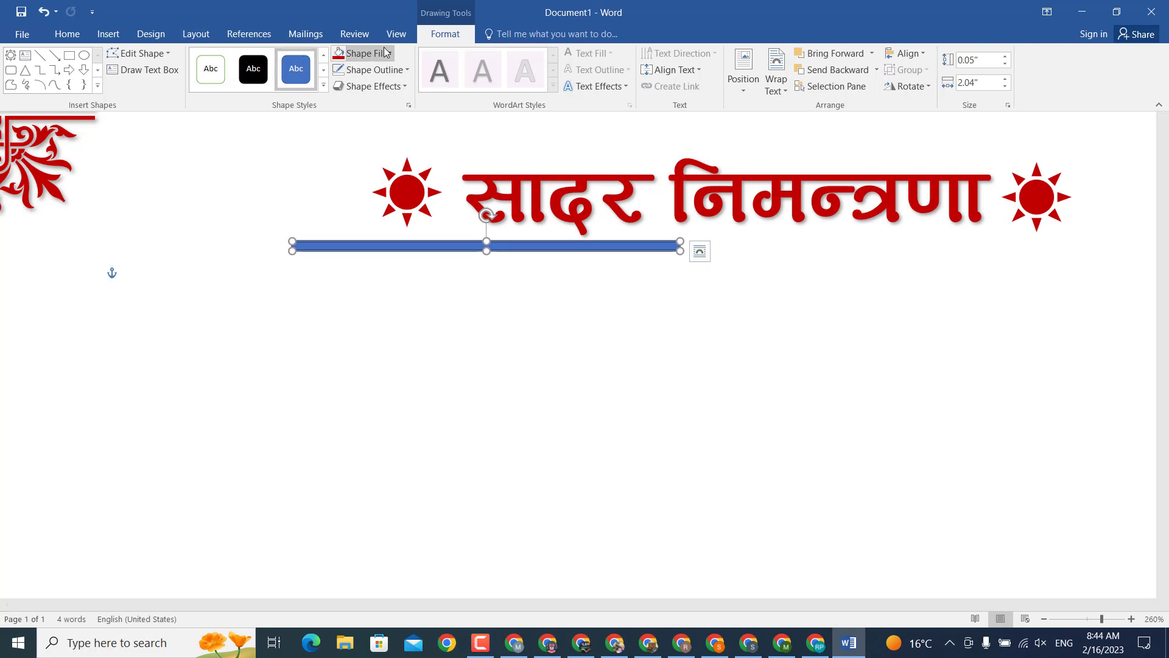
Step: Fill the bar dark red with no outline, then switch it to a gradient fill
left_click(360, 54)
left_click(339, 169)
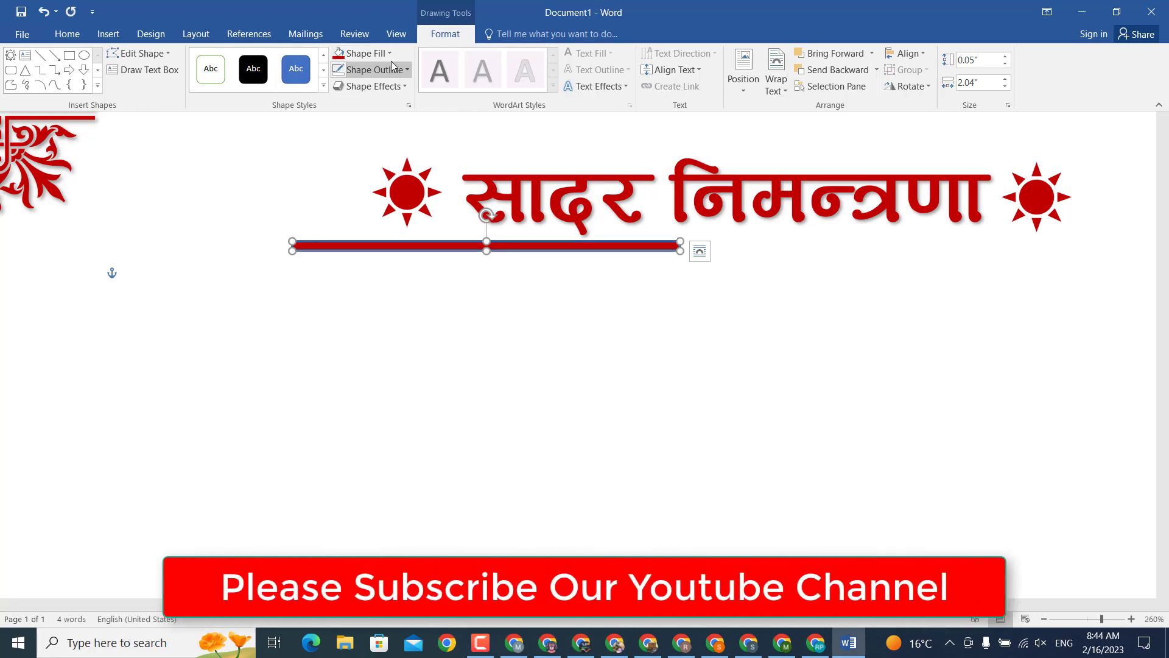
left_click(388, 72)
left_click(378, 207)
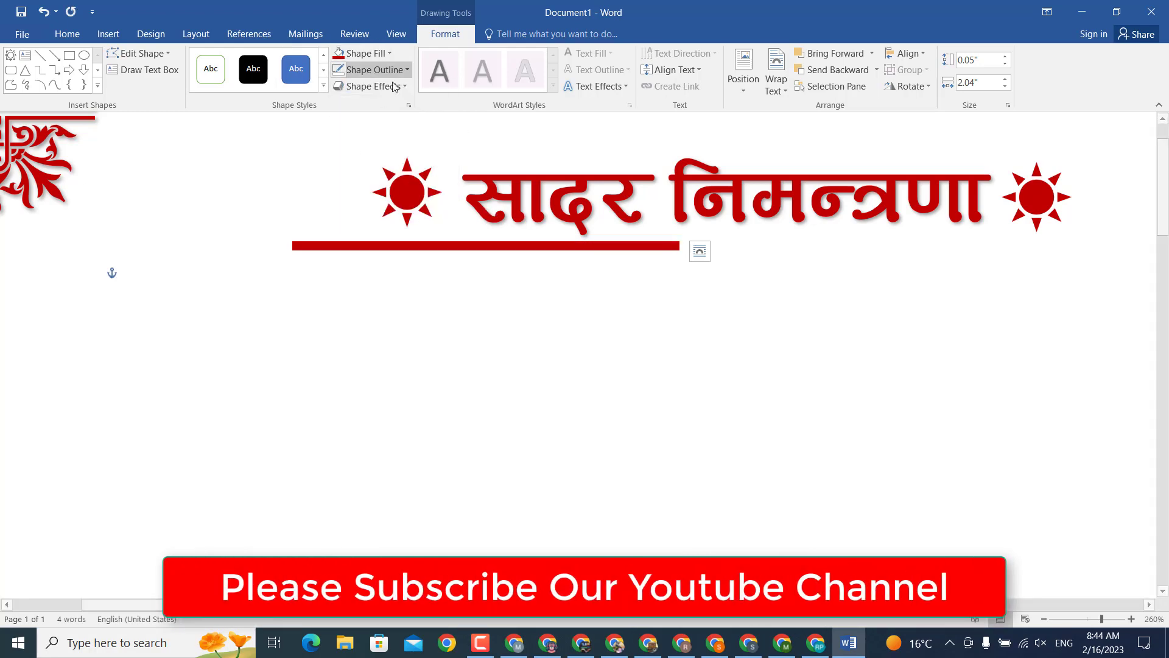
left_click(364, 53)
mouse_move(371, 238)
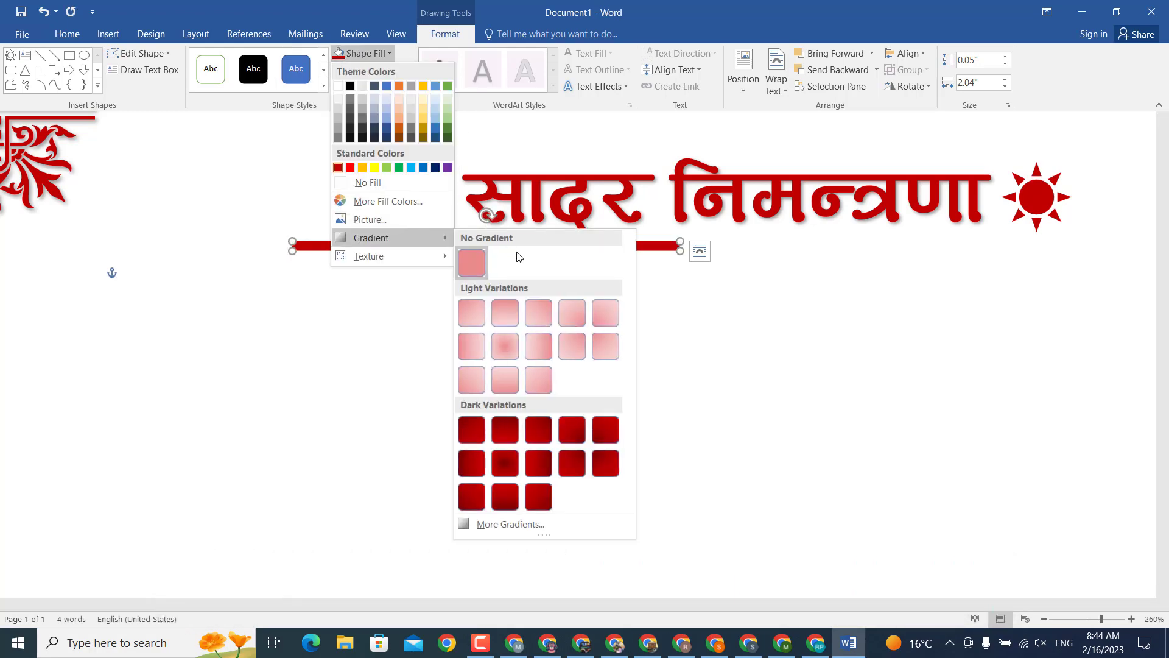
left_click(523, 523)
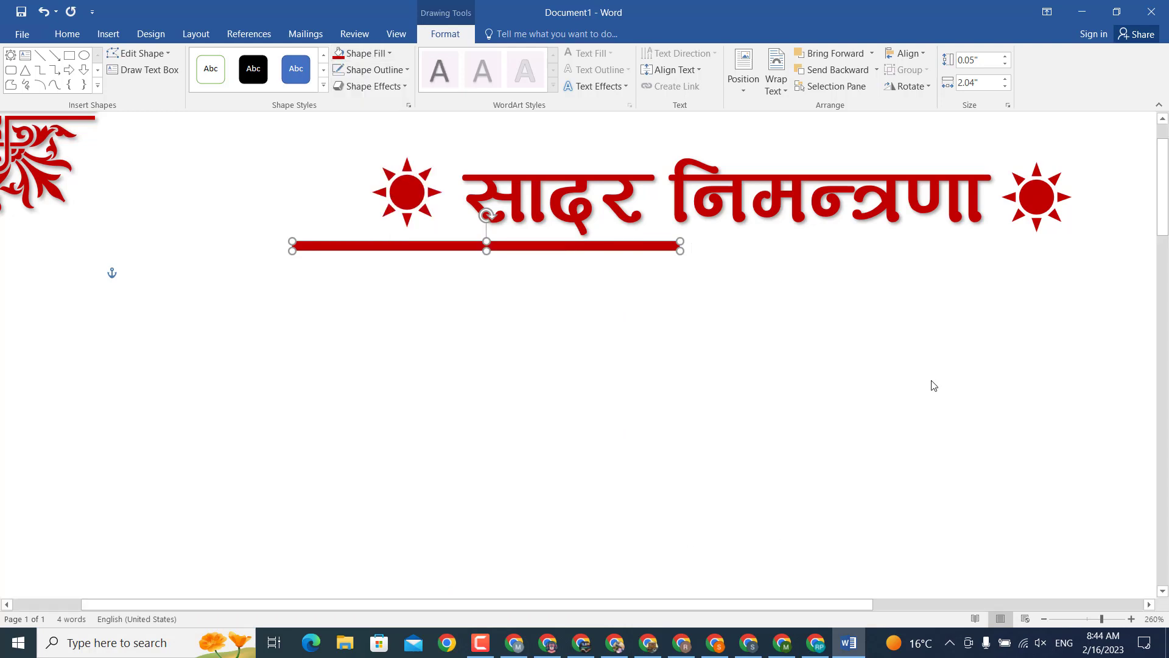
left_click(1015, 237)
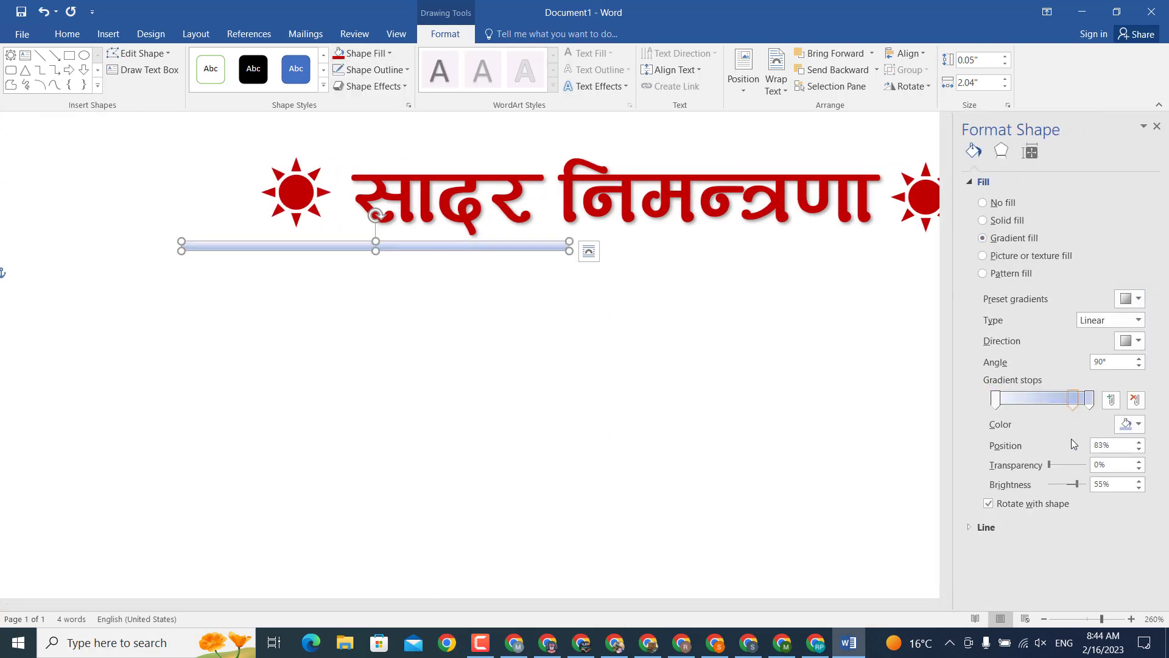
Step: Make the bar's linear gradient run from white at the left to dark red at the right
left_click_drag(1073, 444, 1030, 414)
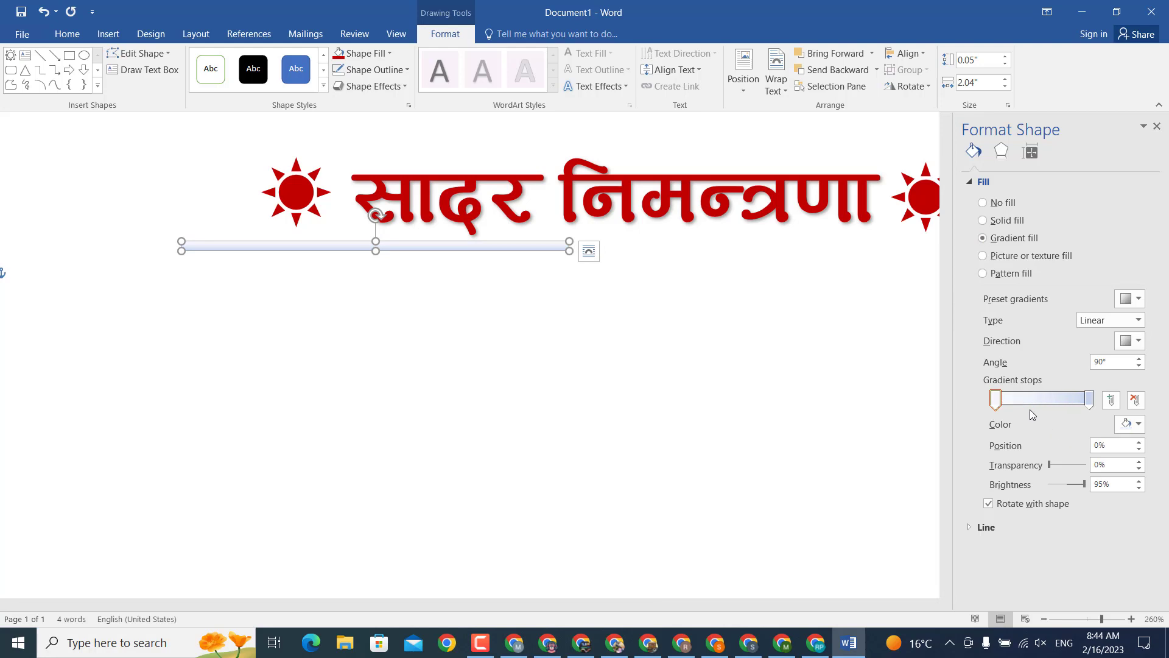
left_click(1137, 426)
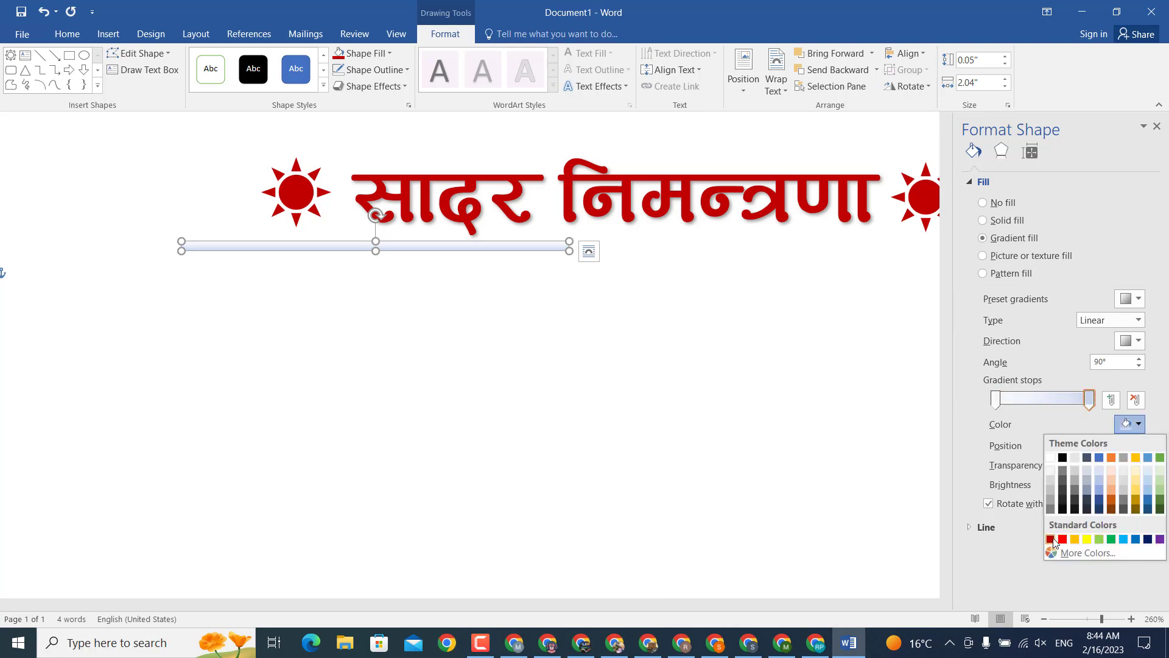
left_click(1050, 539)
left_click(1125, 343)
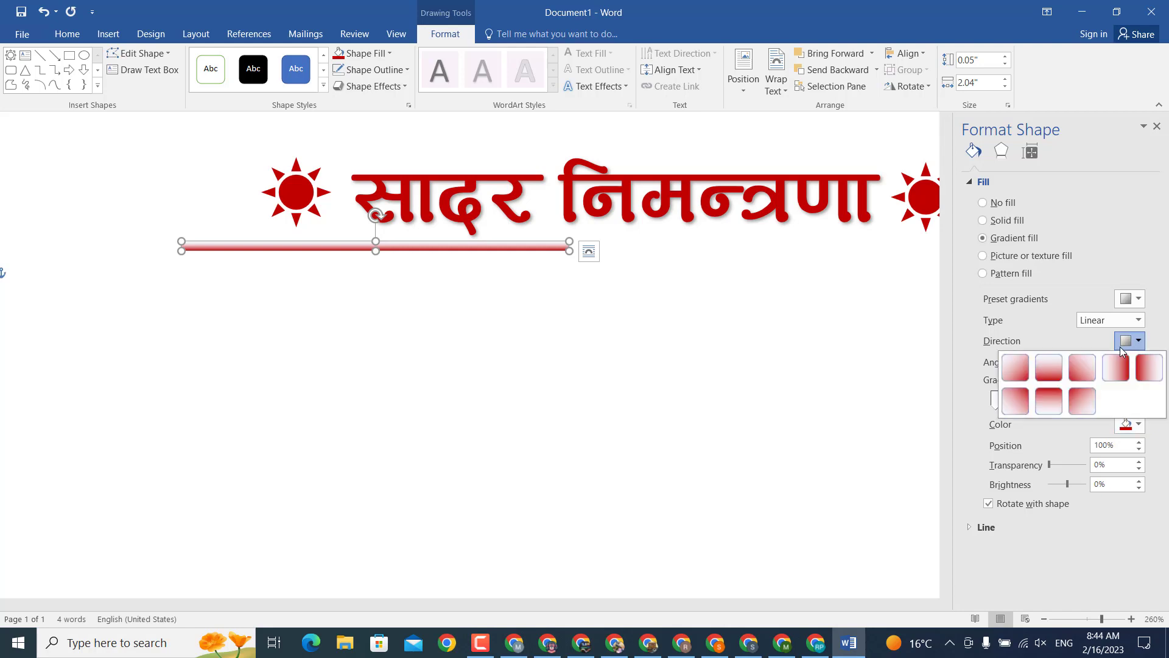
left_click(1110, 365)
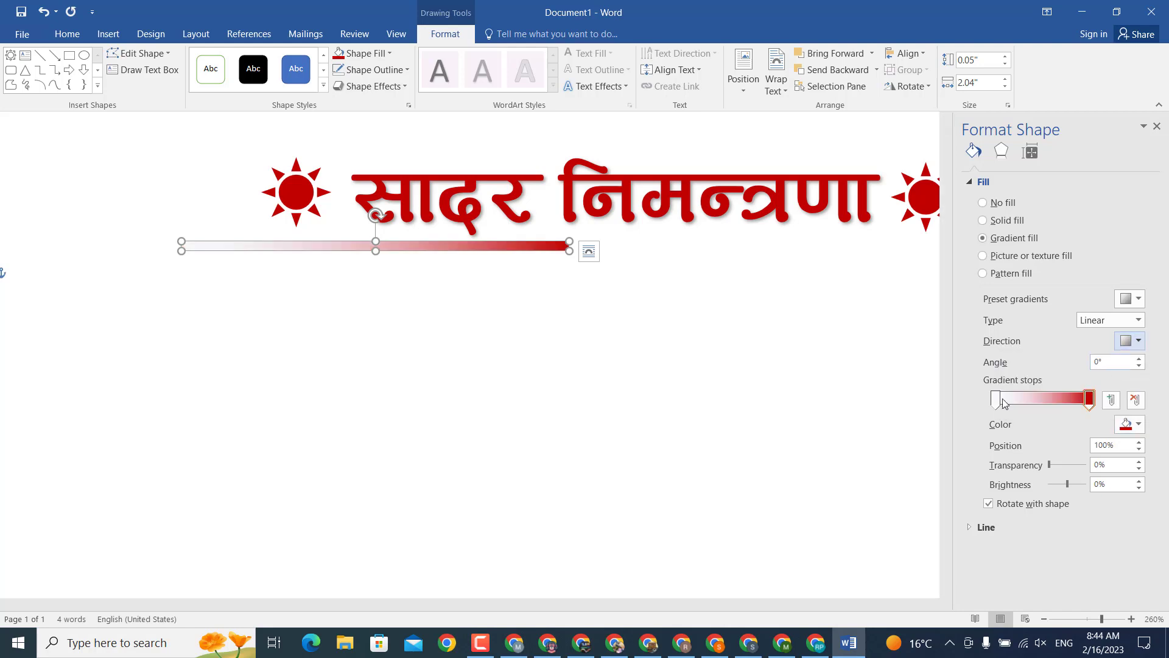
mouse_move(1088, 401)
left_mouse_down()
mouse_move(1067, 401)
mouse_move(1077, 406)
left_mouse_up()
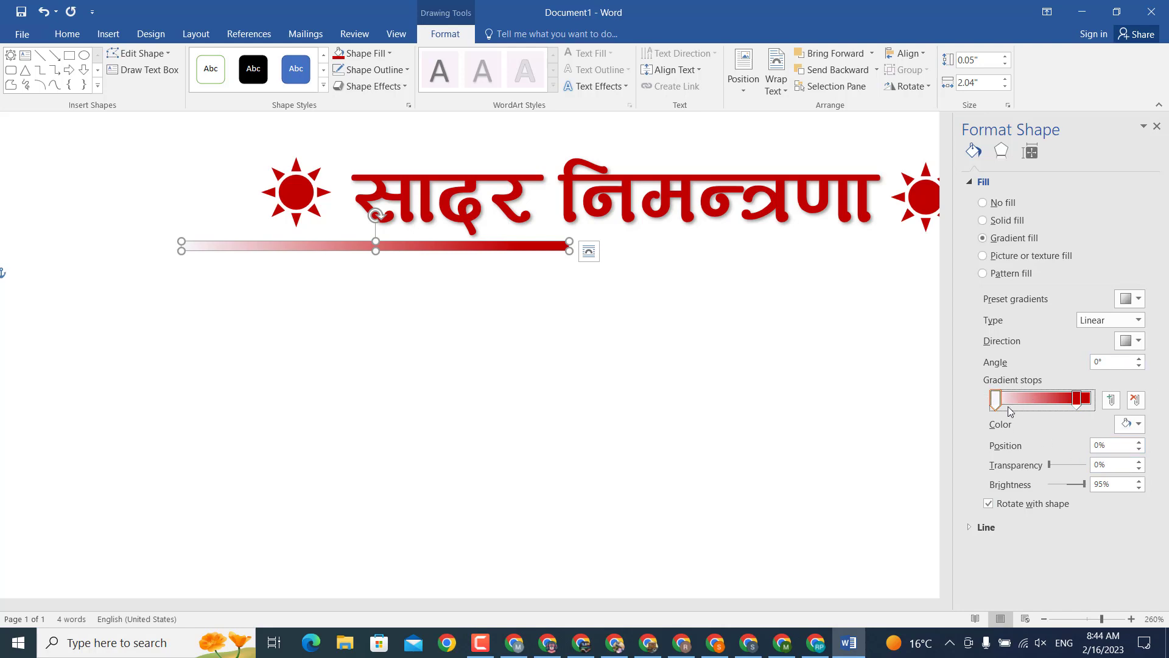
left_click_drag(1085, 399, 1093, 401)
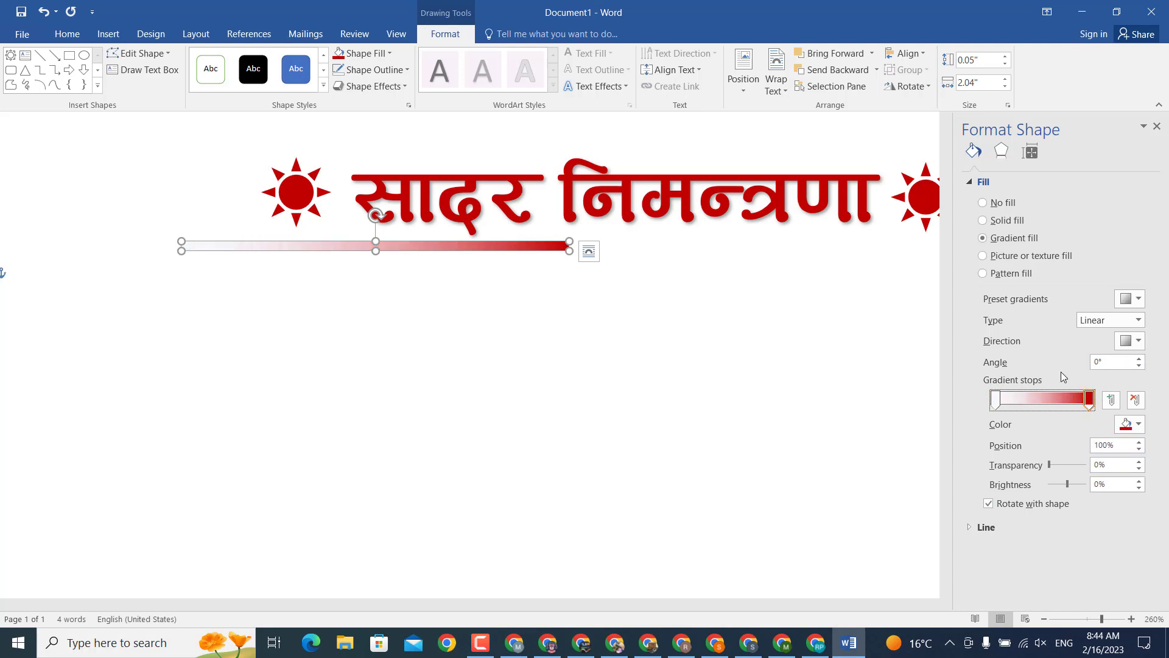
Step: Close the Format Shape pane and duplicate the gradient bar
left_click(585, 359)
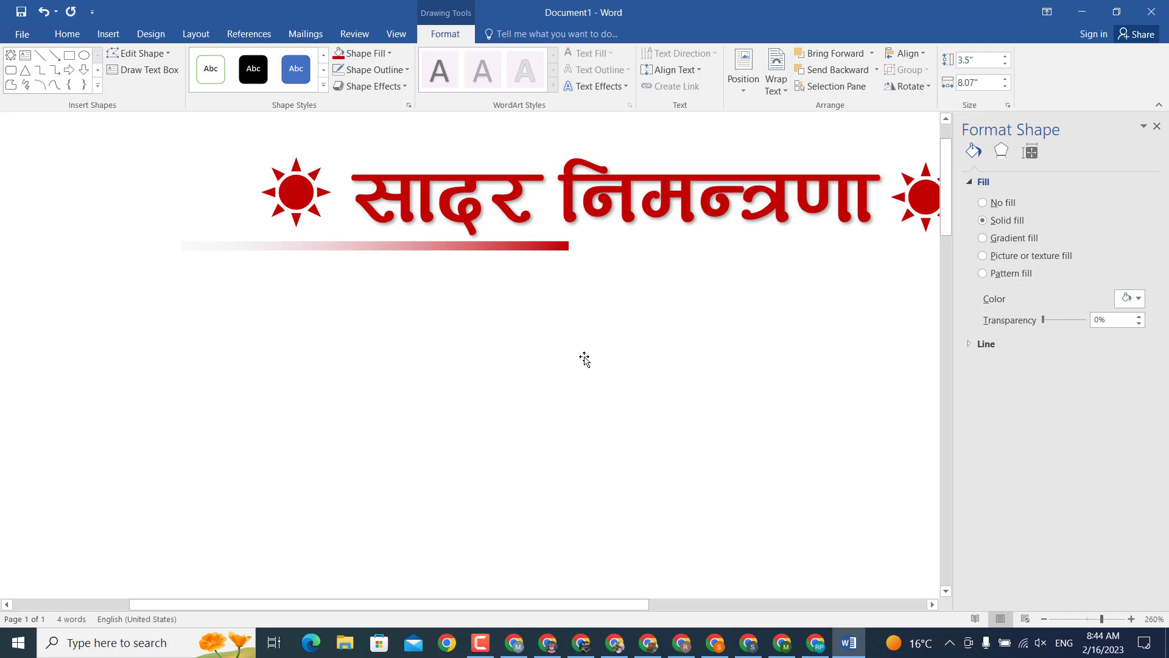
left_click(529, 249)
left_click(1156, 126)
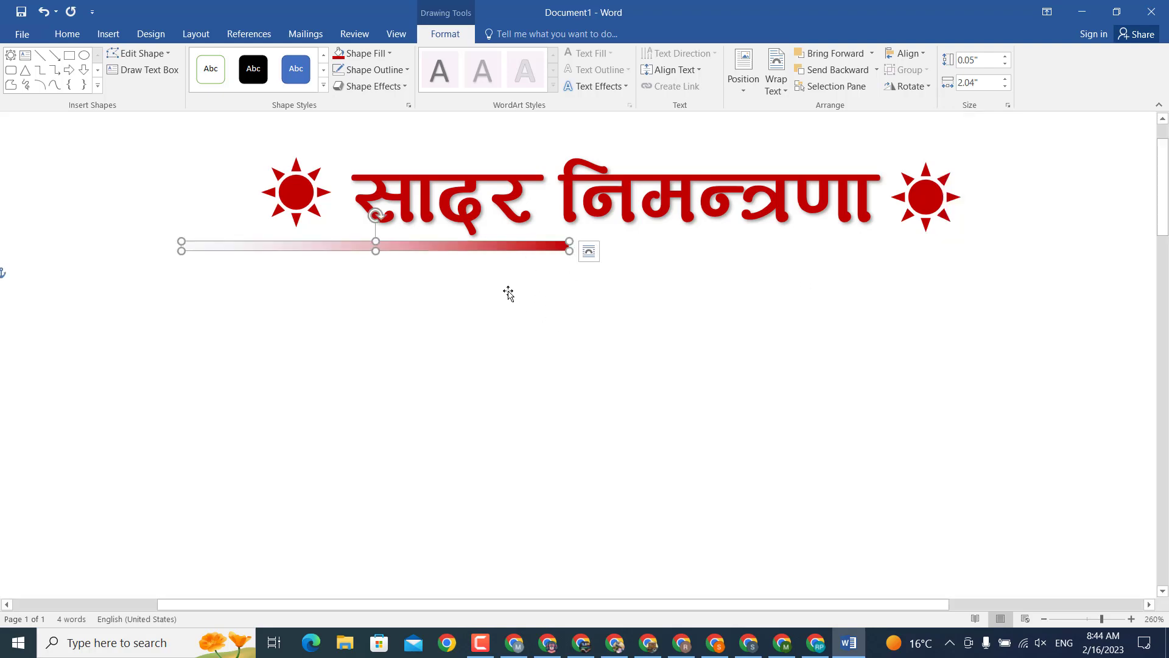
key("ctrl+v")
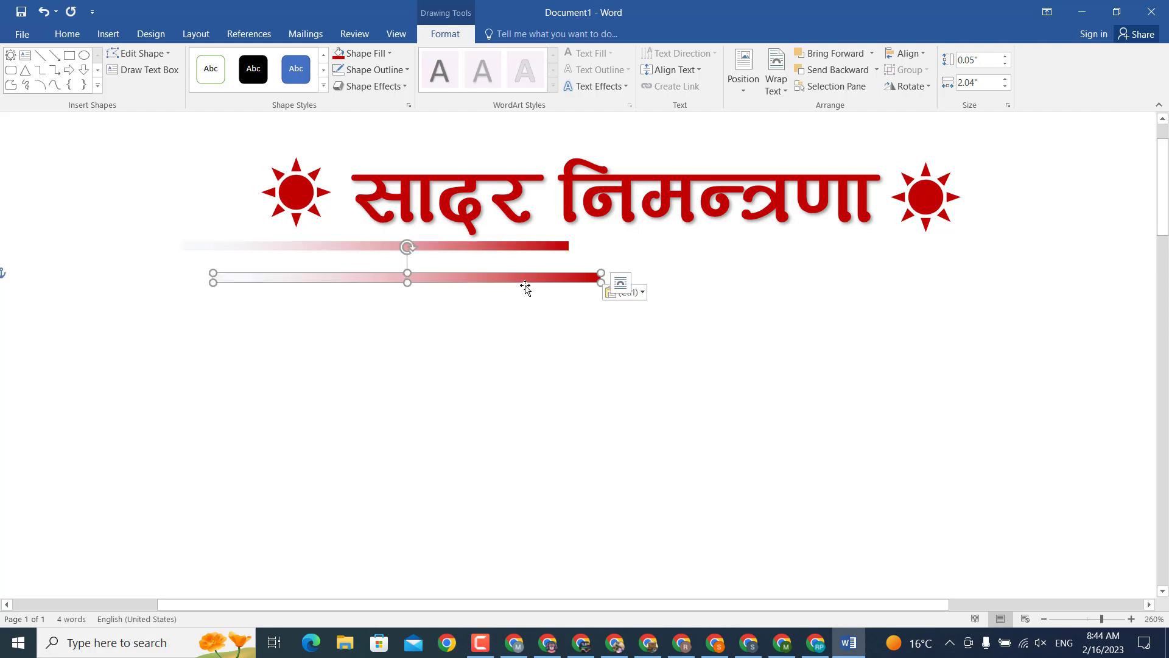
Step: Move the copy under the title's right half and mirror its gradient to fade rightward
left_click_drag(757, 291, 917, 249)
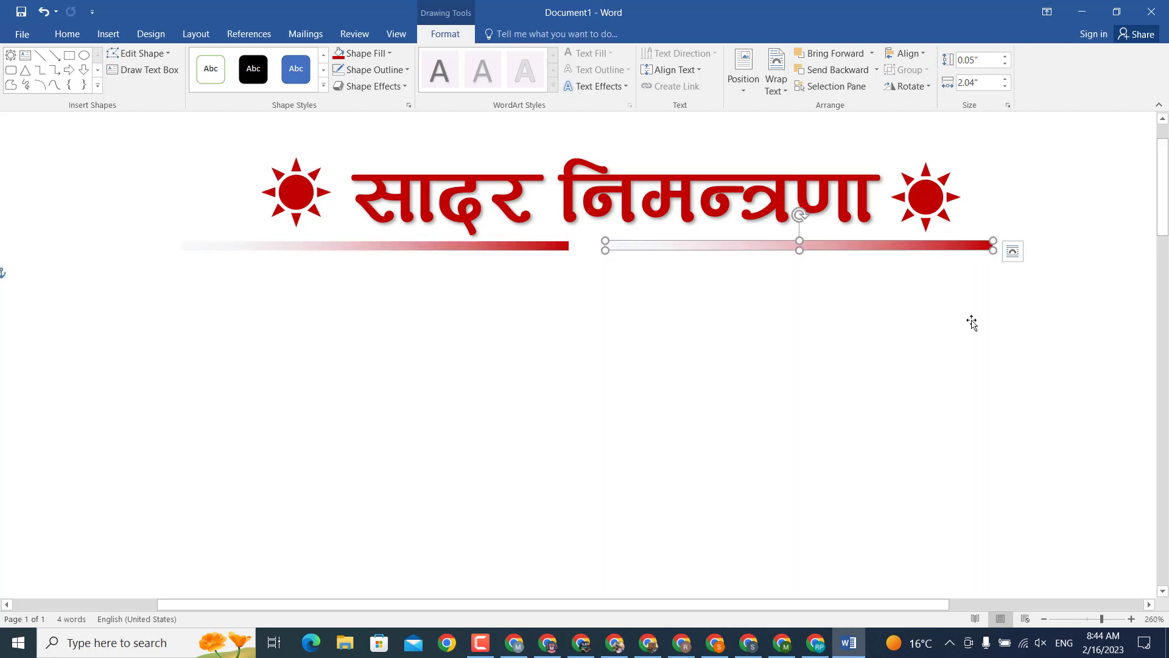
left_click(389, 53)
mouse_move(371, 237)
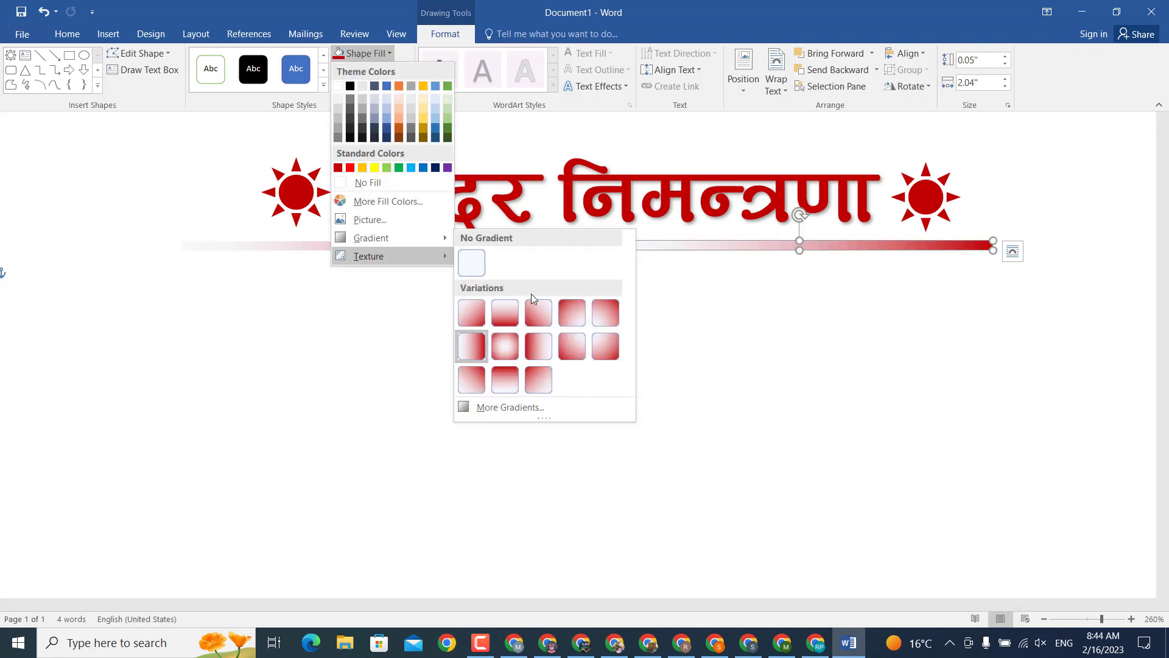
left_click(510, 406)
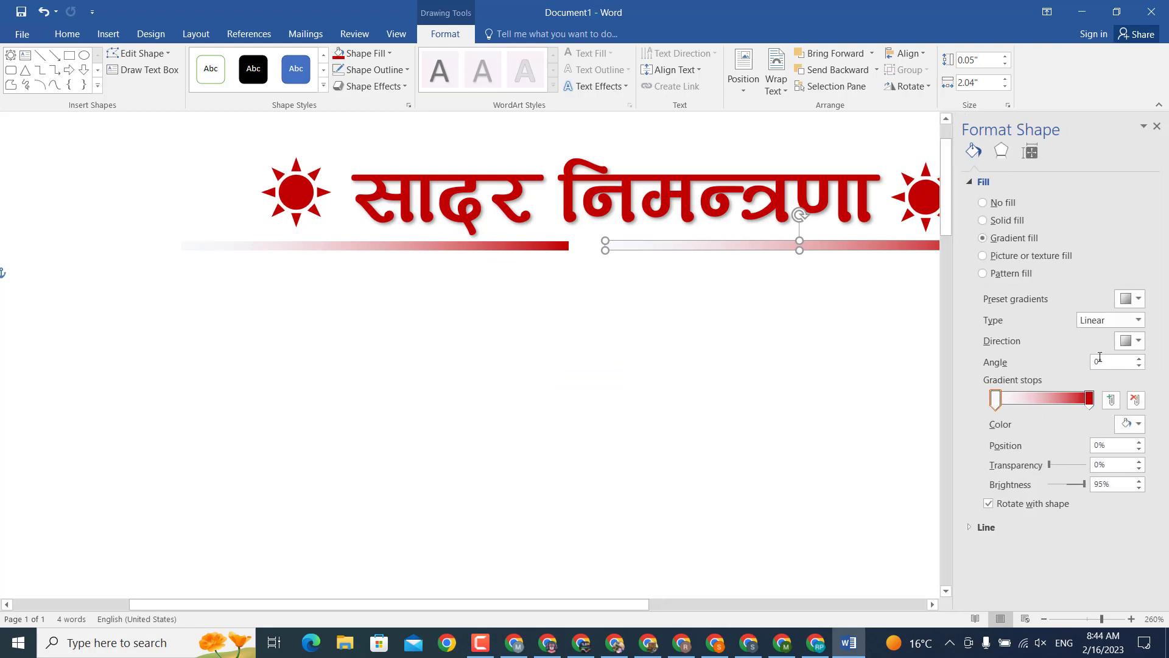
left_click(1133, 341)
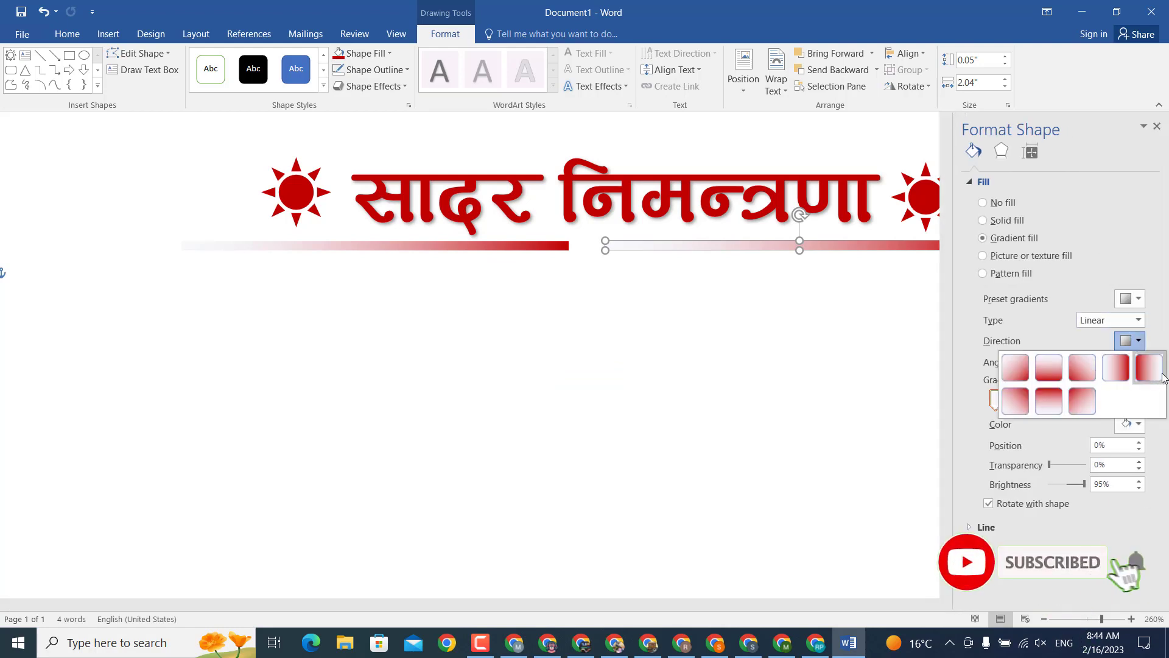
left_click(1153, 375)
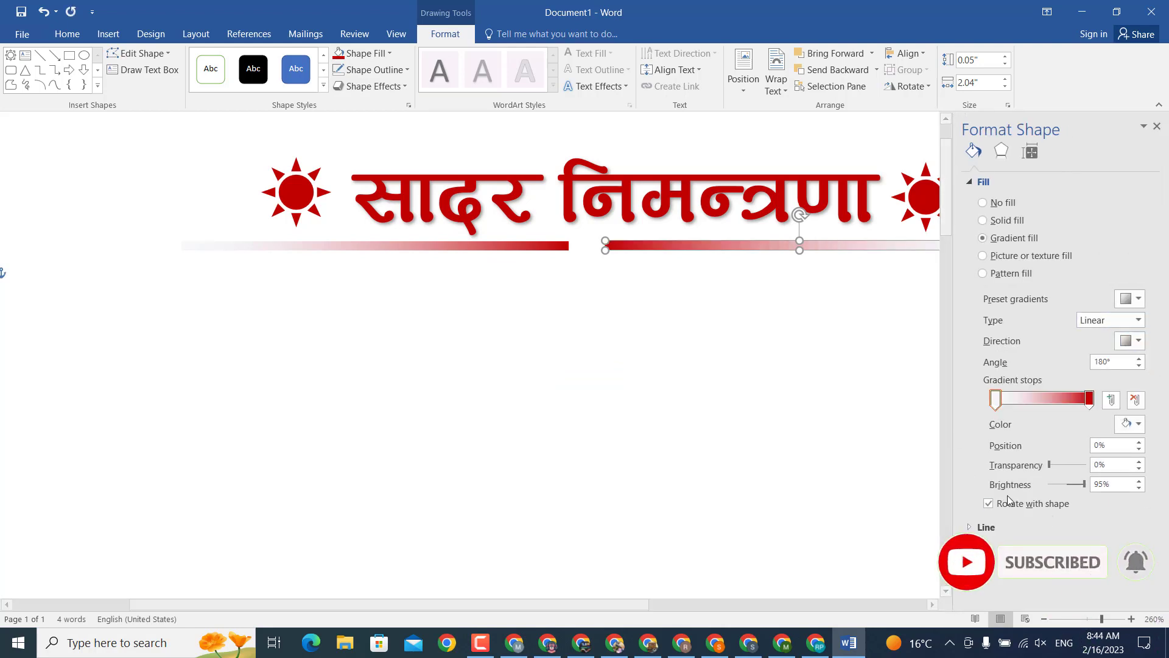
left_click(869, 418)
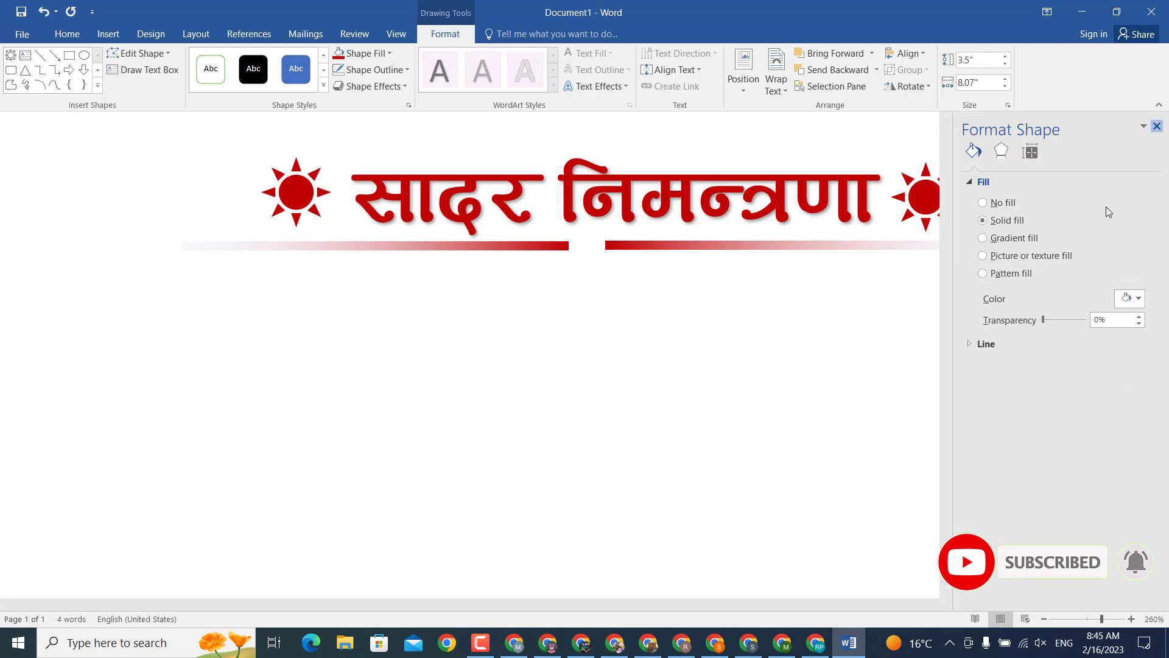
left_click(1157, 126)
Step: Nudge the right bar into final position, then select the left bar
left_click(673, 246)
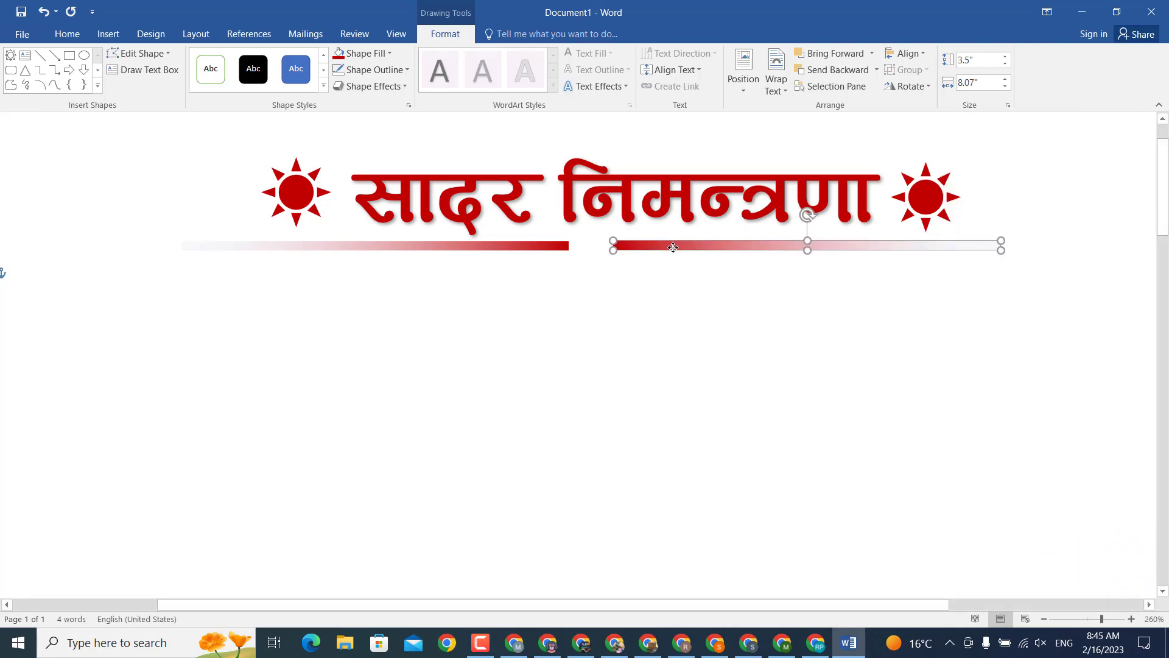
left_click_drag(673, 247, 676, 276)
left_click(676, 277)
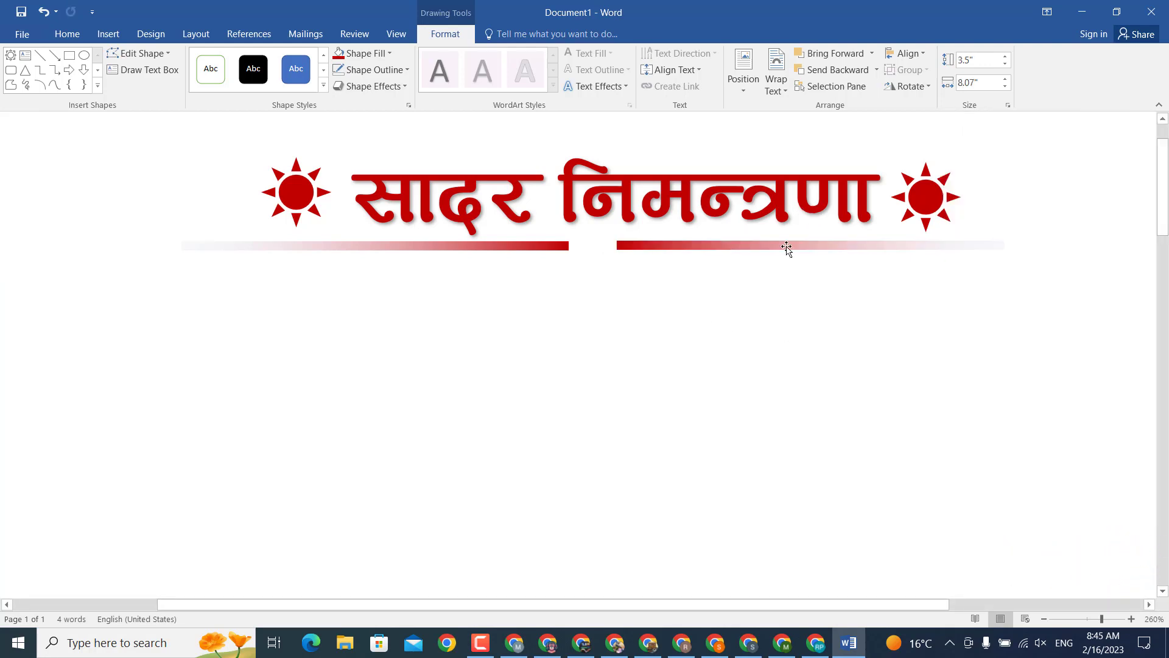
left_click(550, 248)
left_click(386, 387)
Step: Draw a small circle between the two bars, nudged up in line with them
left_click(109, 34)
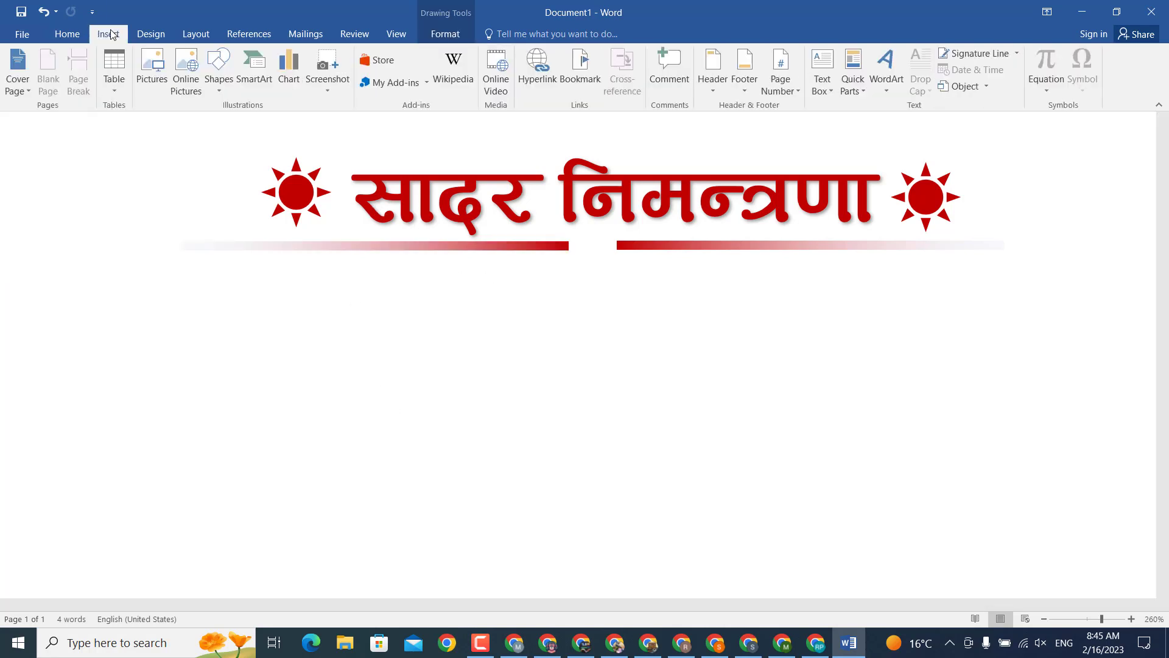
left_click(221, 90)
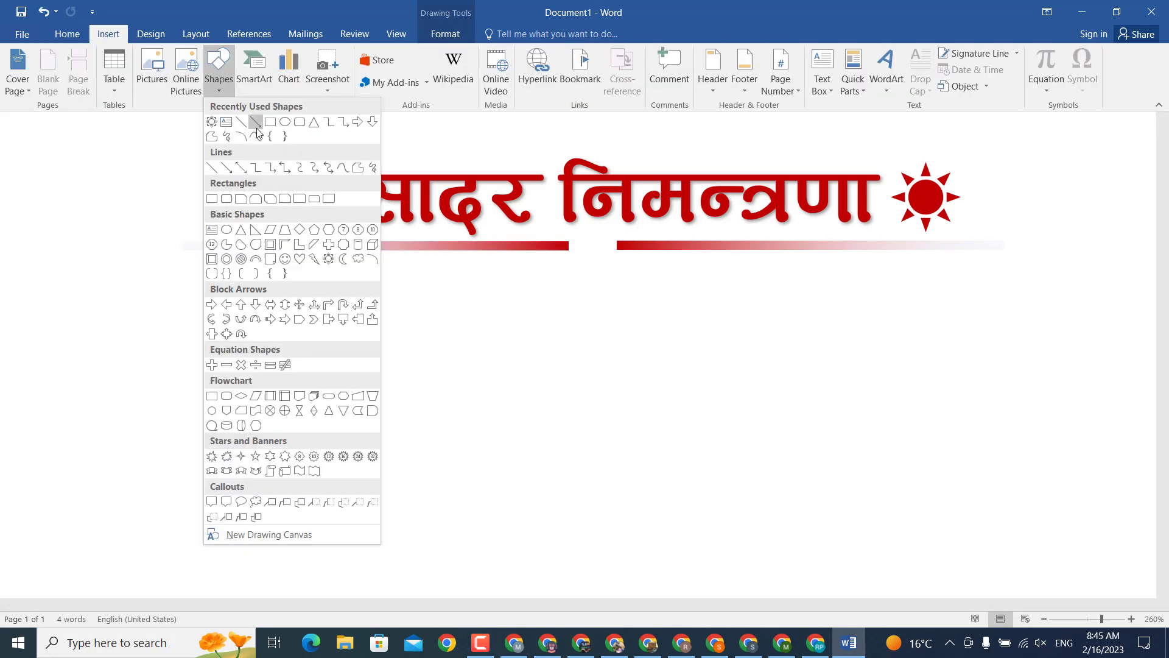
left_click(297, 125)
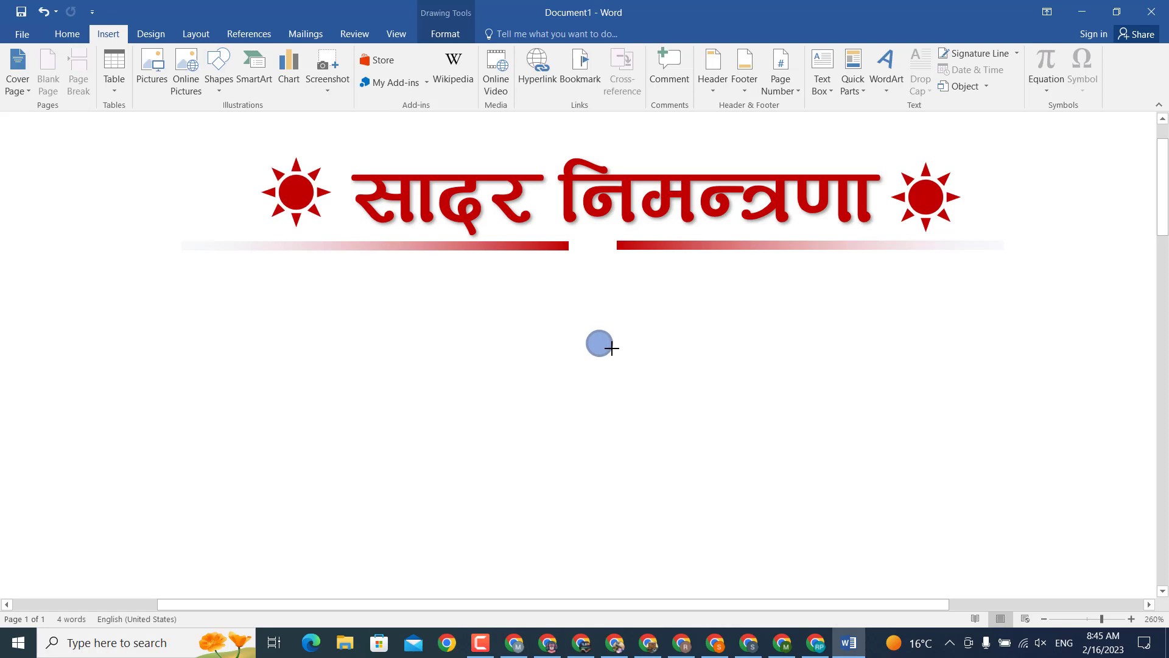
mouse_move(586, 332)
left_mouse_down()
mouse_move(611, 348)
mouse_move(596, 250)
left_mouse_up()
key("ctrl+Up")
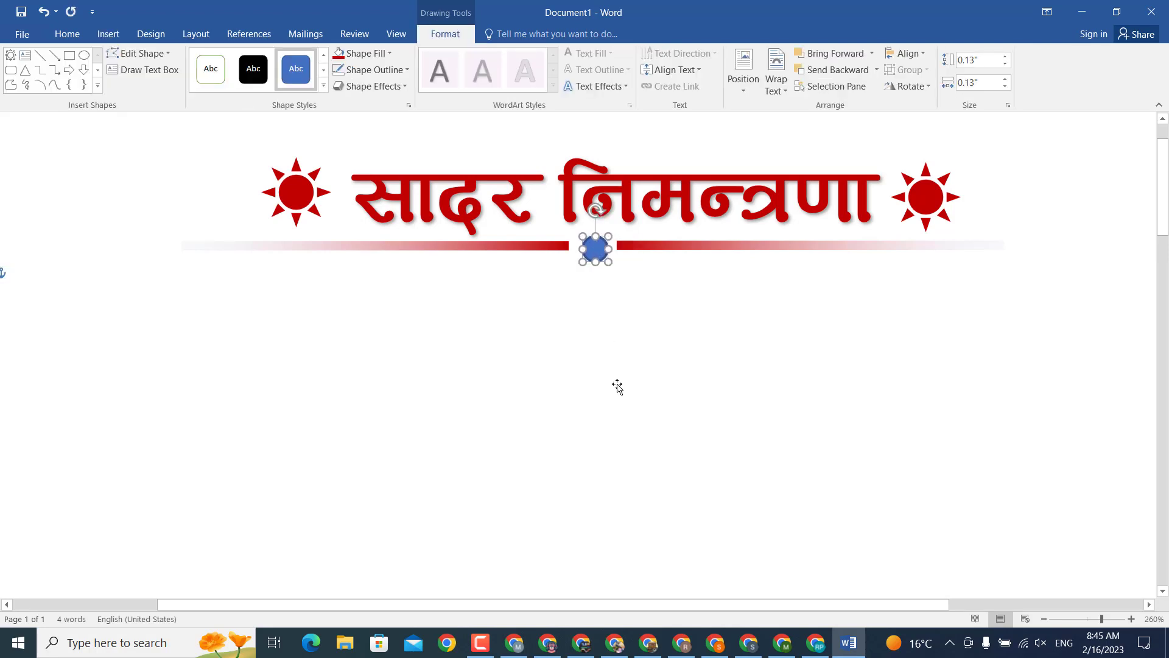
key("ctrl+Up")
key("ctrl+Up")
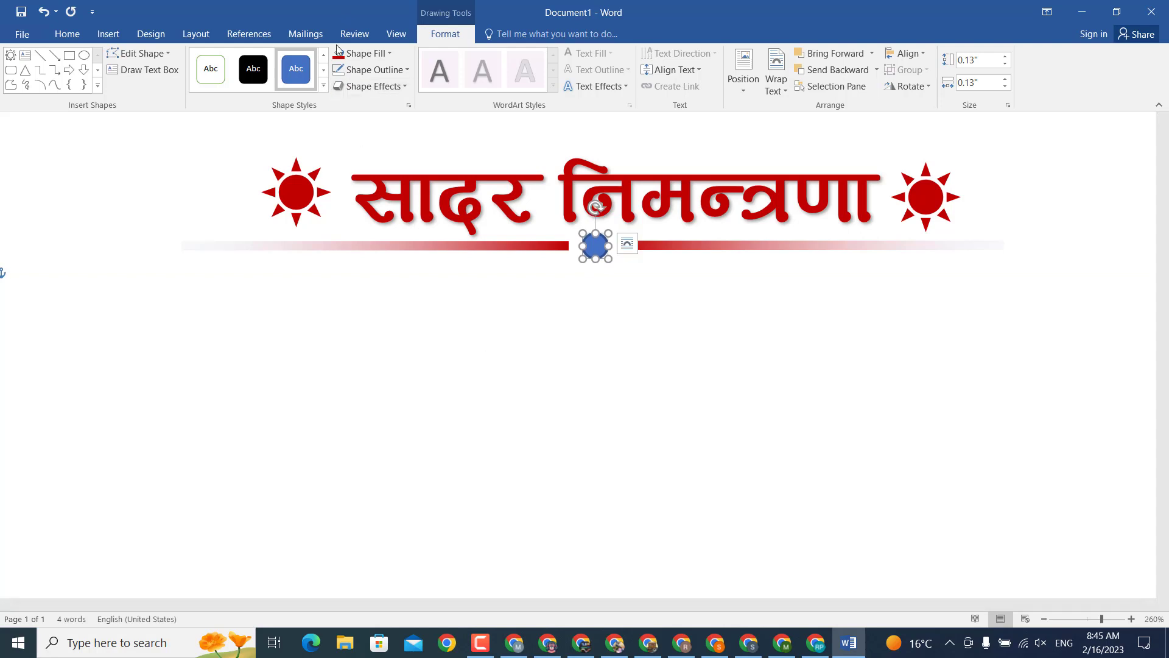
Step: Fill the circle dark red and remove its outline
left_click(370, 53)
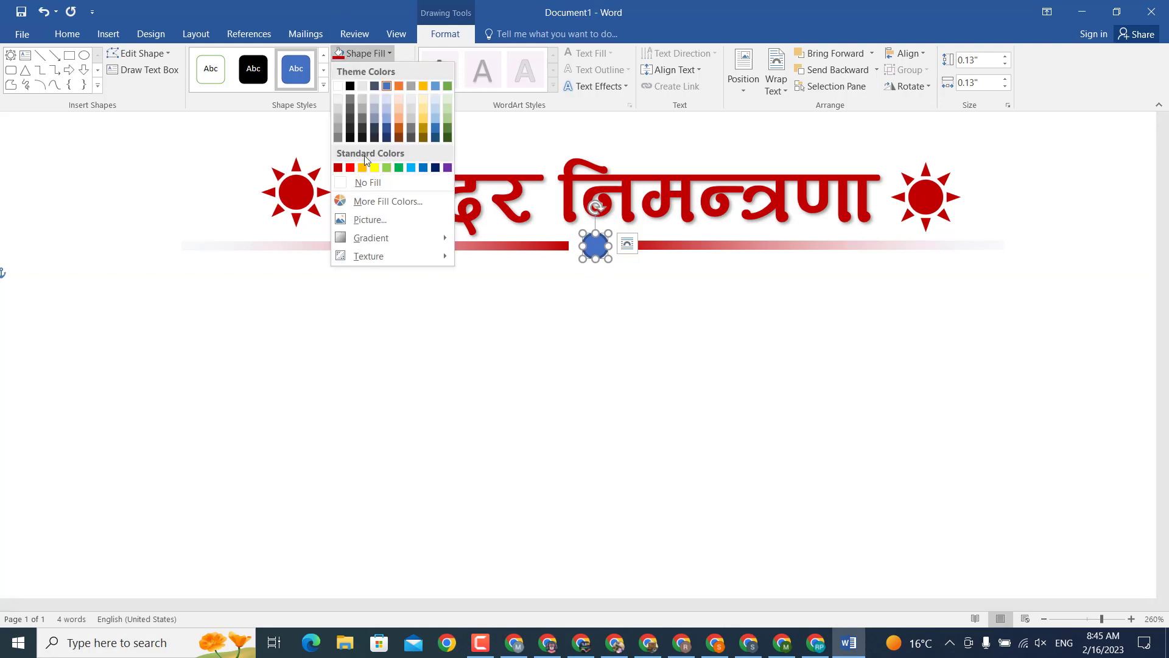
left_click(338, 168)
left_click(373, 70)
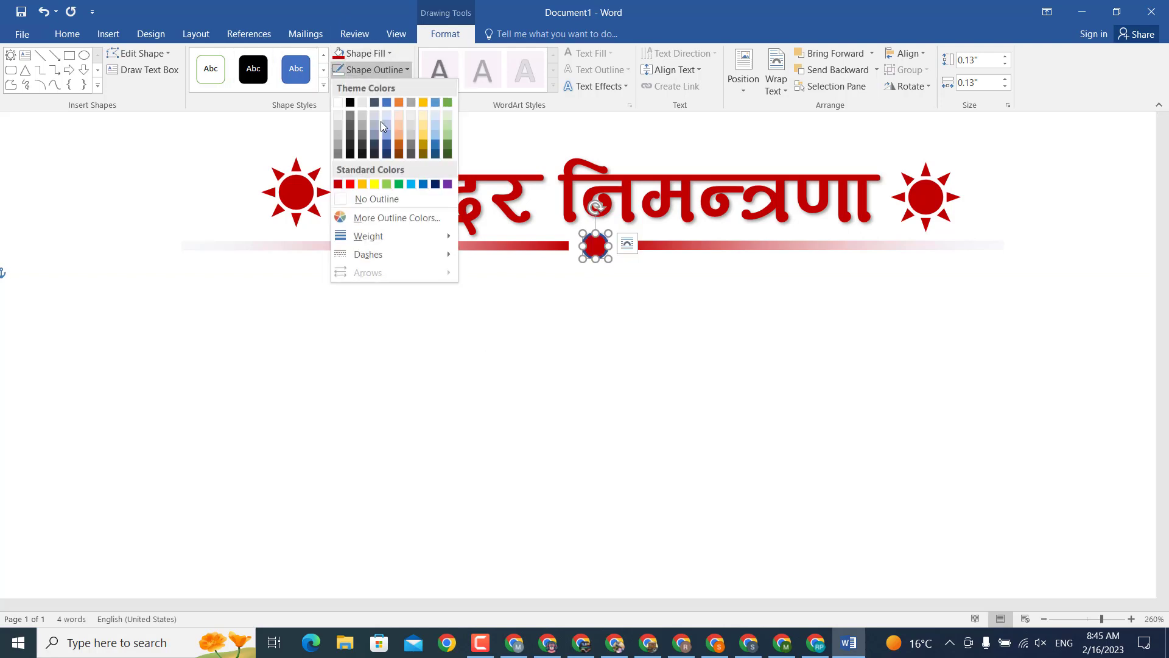
left_click(390, 199)
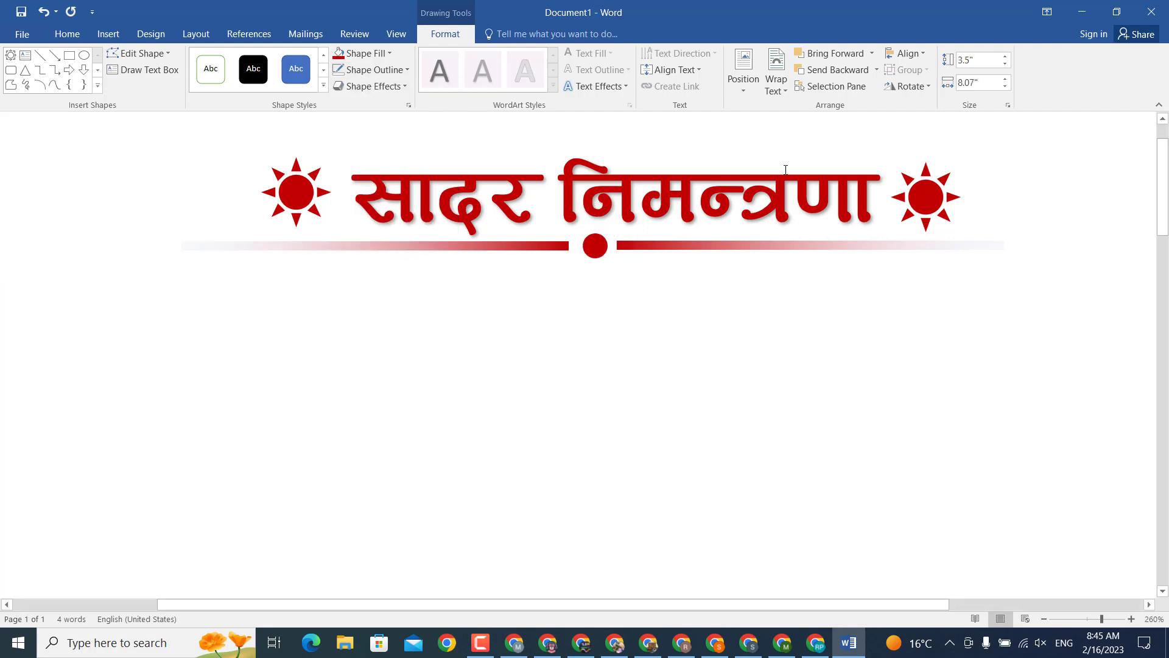
left_click(644, 249)
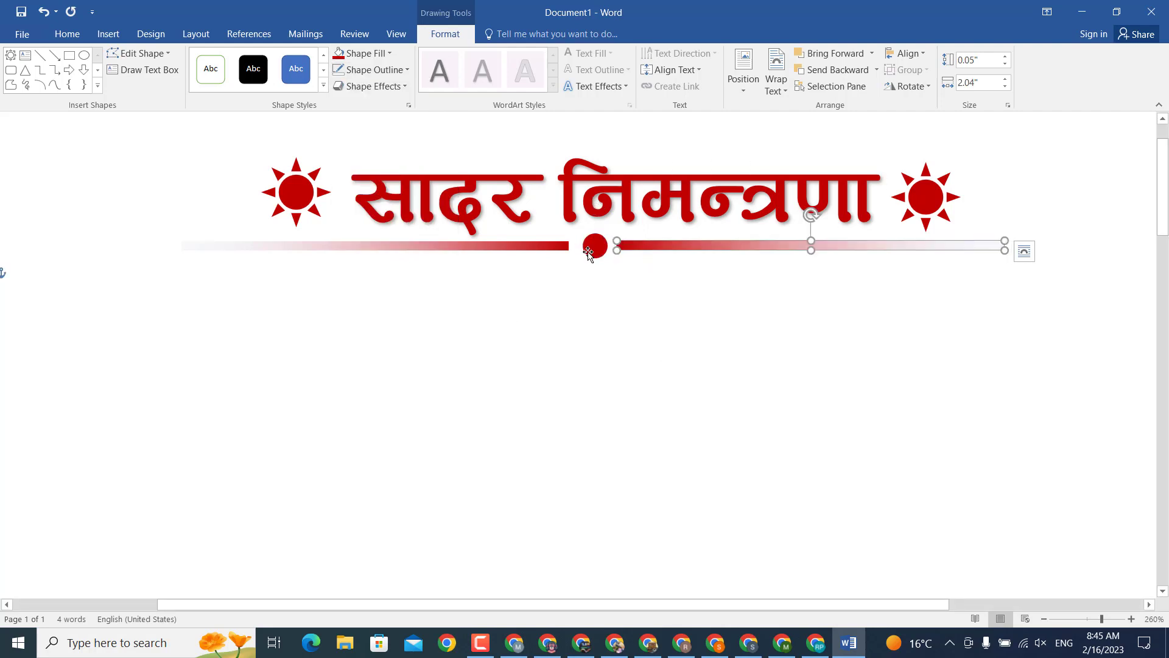
Step: Group the left bar, right bar and red dot, and shift the group into place
left_click(556, 248, "shift")
left_click(601, 249, "shift")
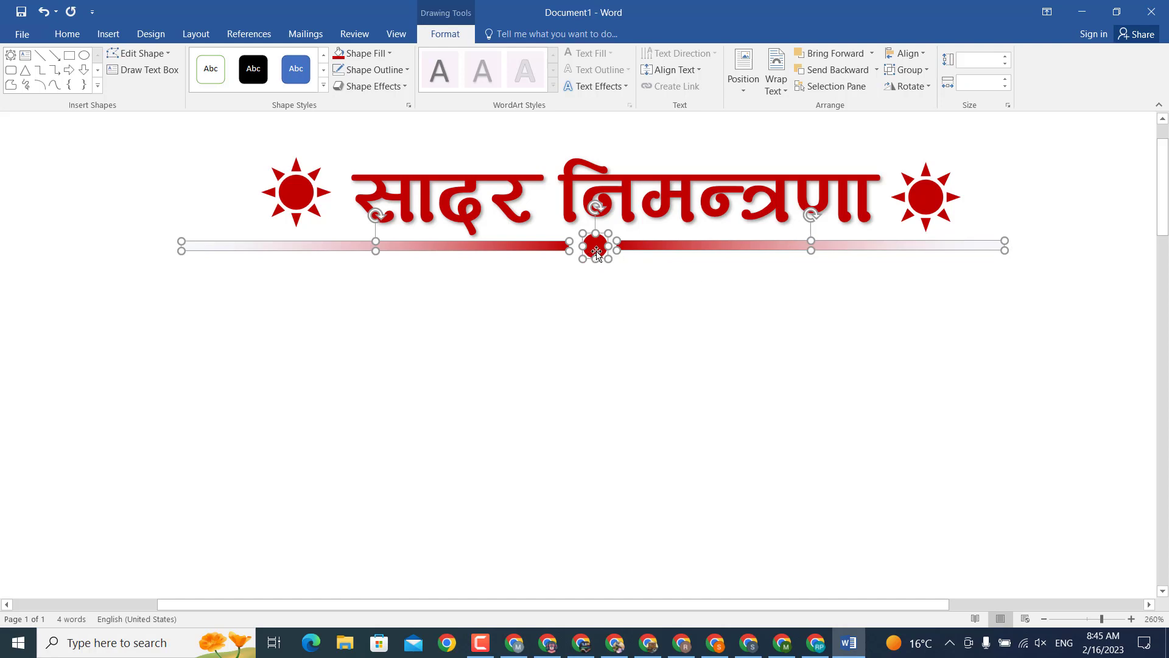
right_click(597, 254)
mouse_move(634, 334)
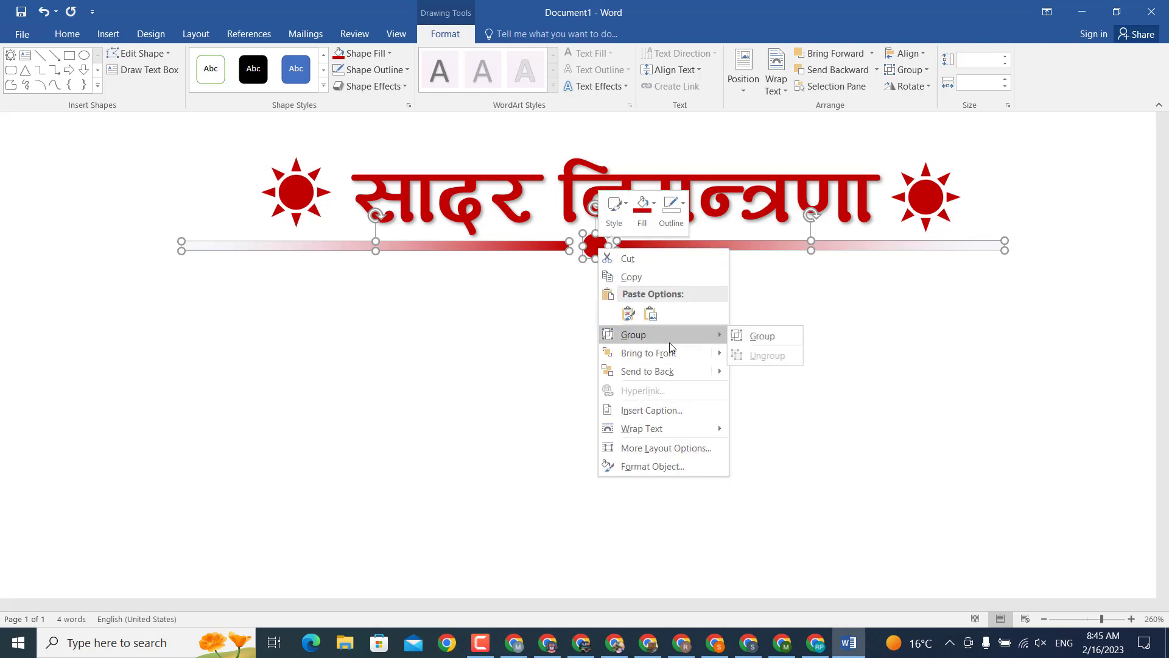
left_click(773, 337)
left_click(753, 320)
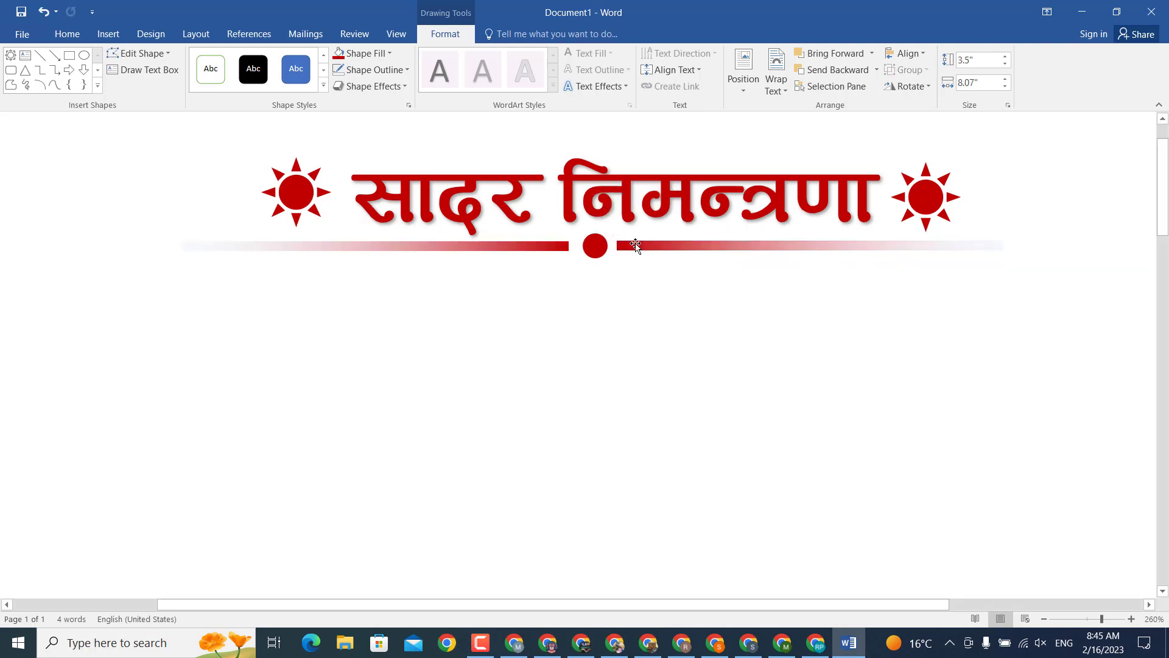
mouse_move(633, 246)
left_mouse_down()
mouse_move(592, 243)
mouse_move(600, 232)
mouse_move(599, 248)
left_mouse_up()
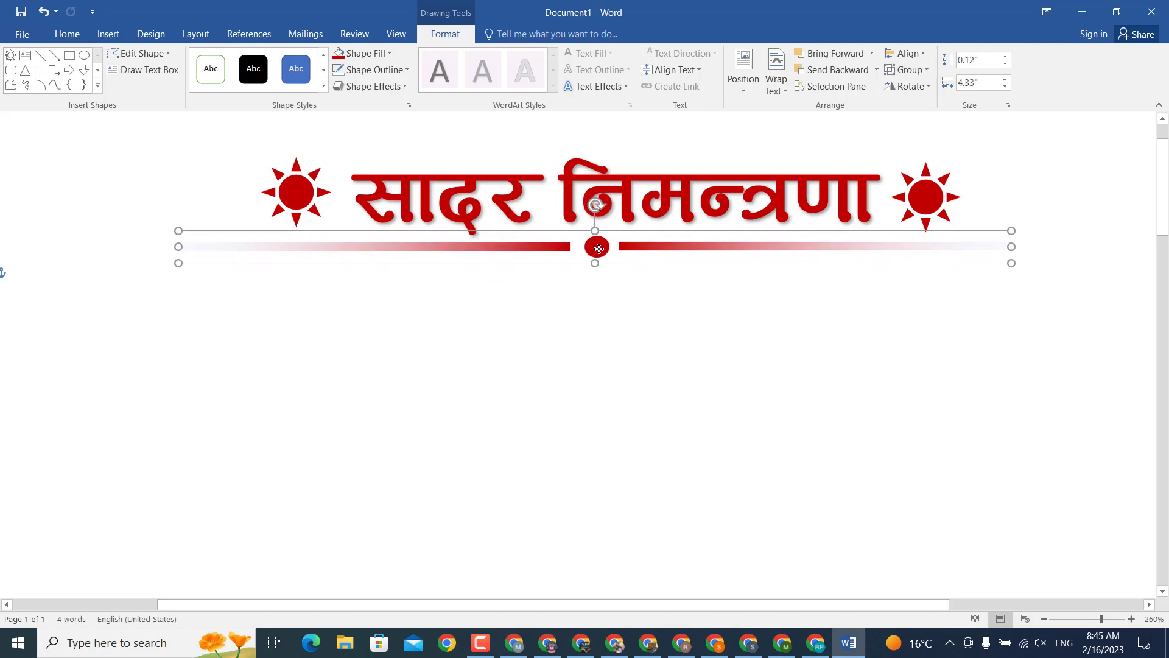
left_click(645, 319)
scroll(651, 313, "down", 7, "ctrl")
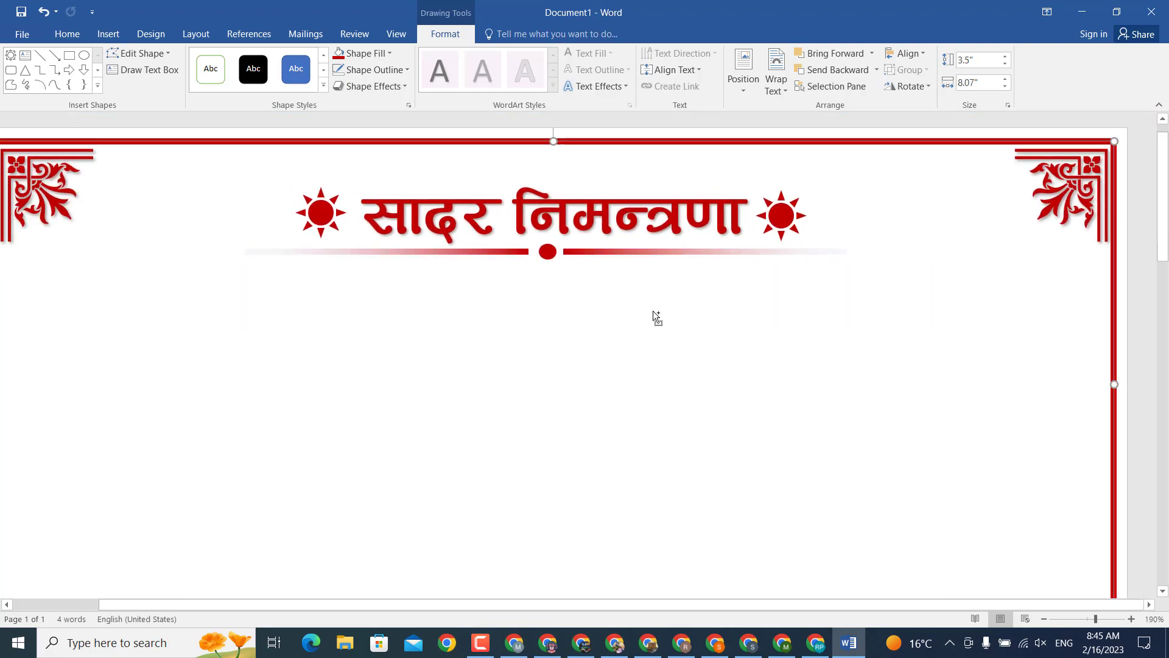
scroll(609, 314, "down", 4, "ctrl")
scroll(573, 280, "up", 1, "ctrl")
scroll(590, 240, "up", 1, "ctrl")
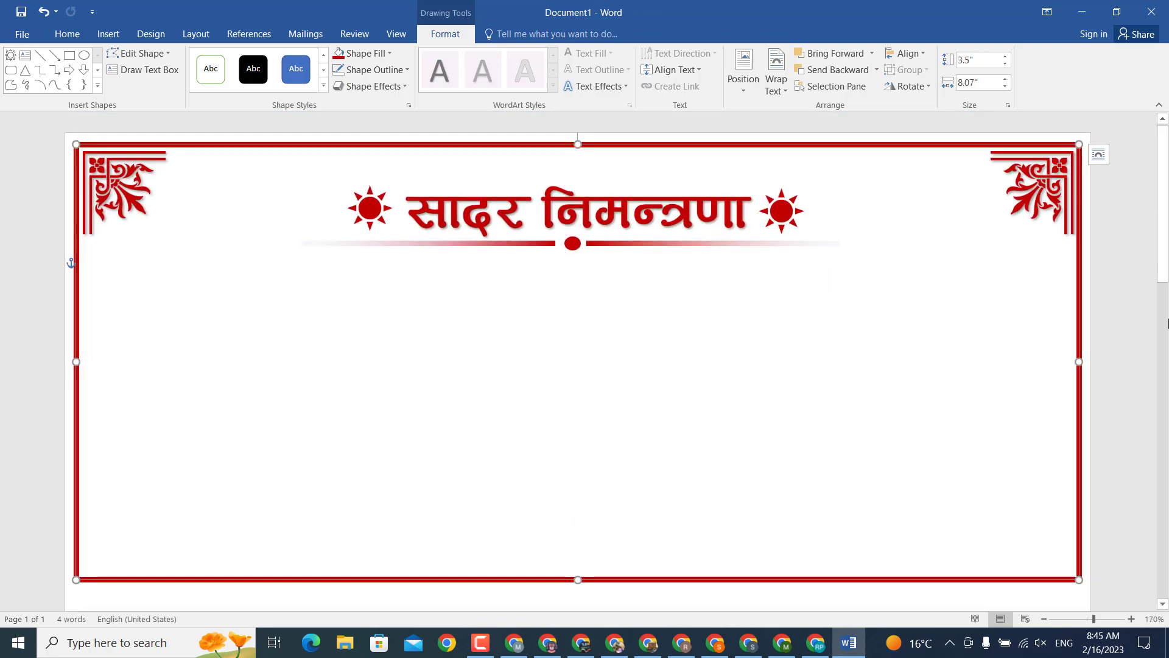
Step: Draw a wide text box below the title divider
left_click(1099, 344)
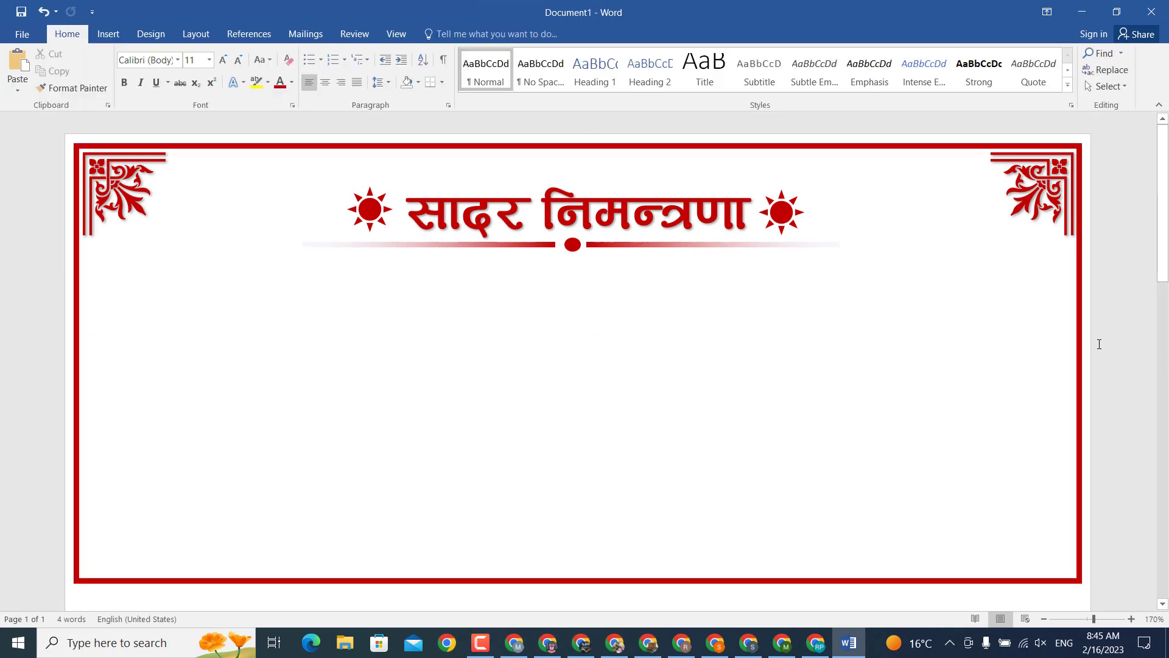
left_click(108, 34)
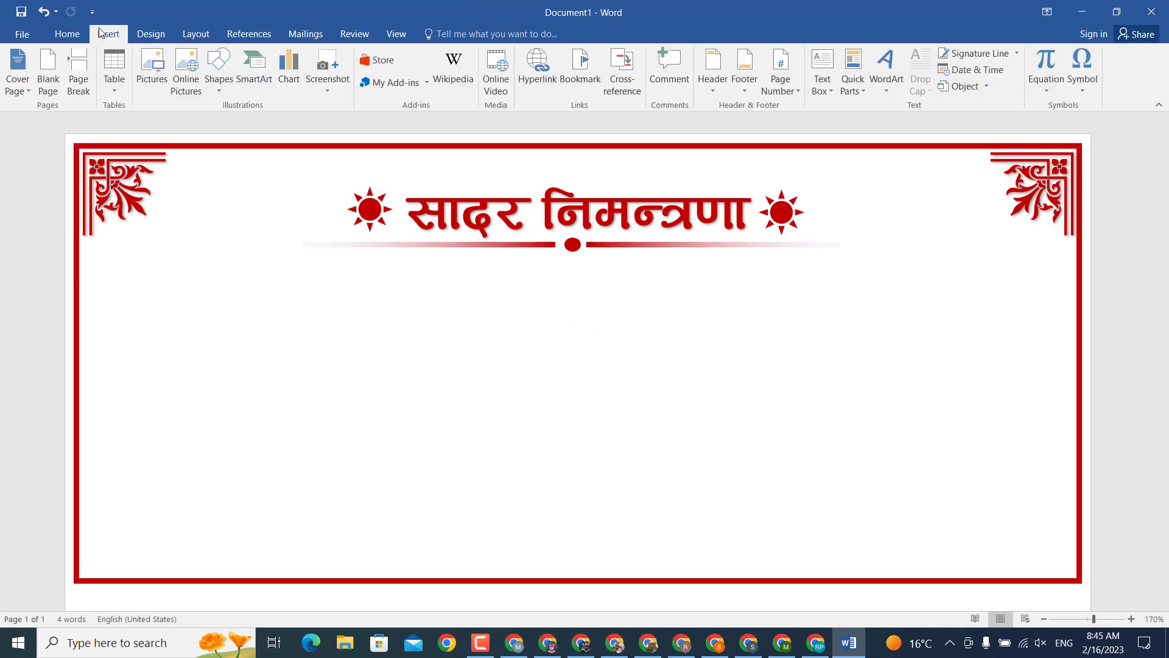
left_click(220, 82)
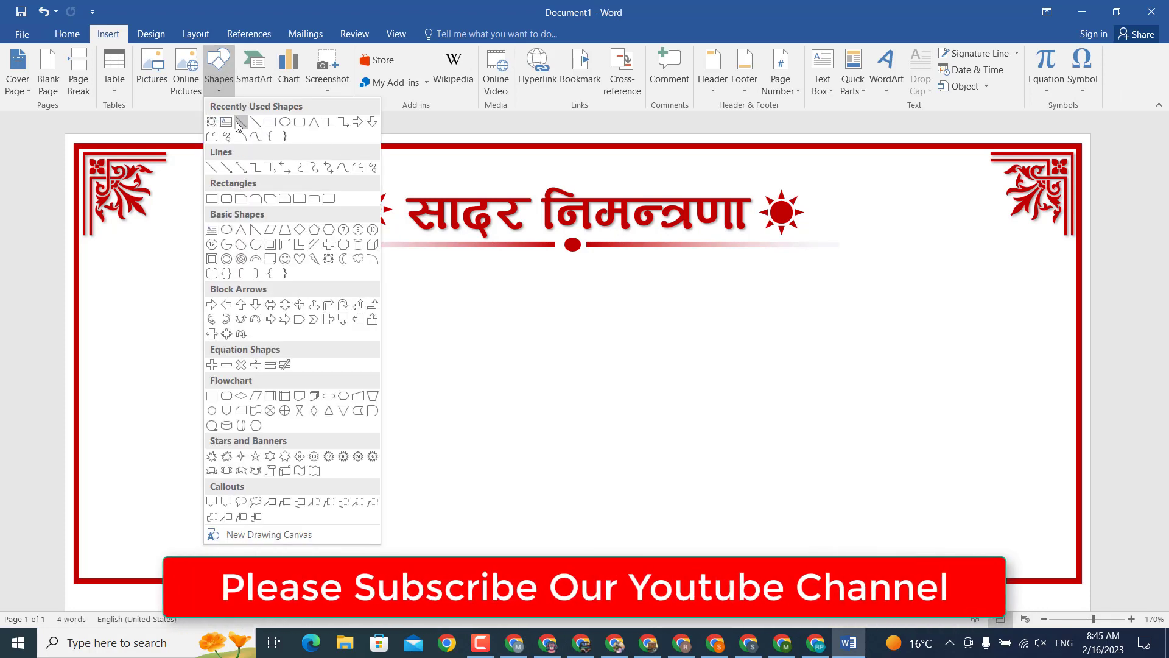
left_click(226, 125)
mouse_move(144, 278)
left_mouse_down()
mouse_move(674, 395)
mouse_move(1048, 396)
left_mouse_up()
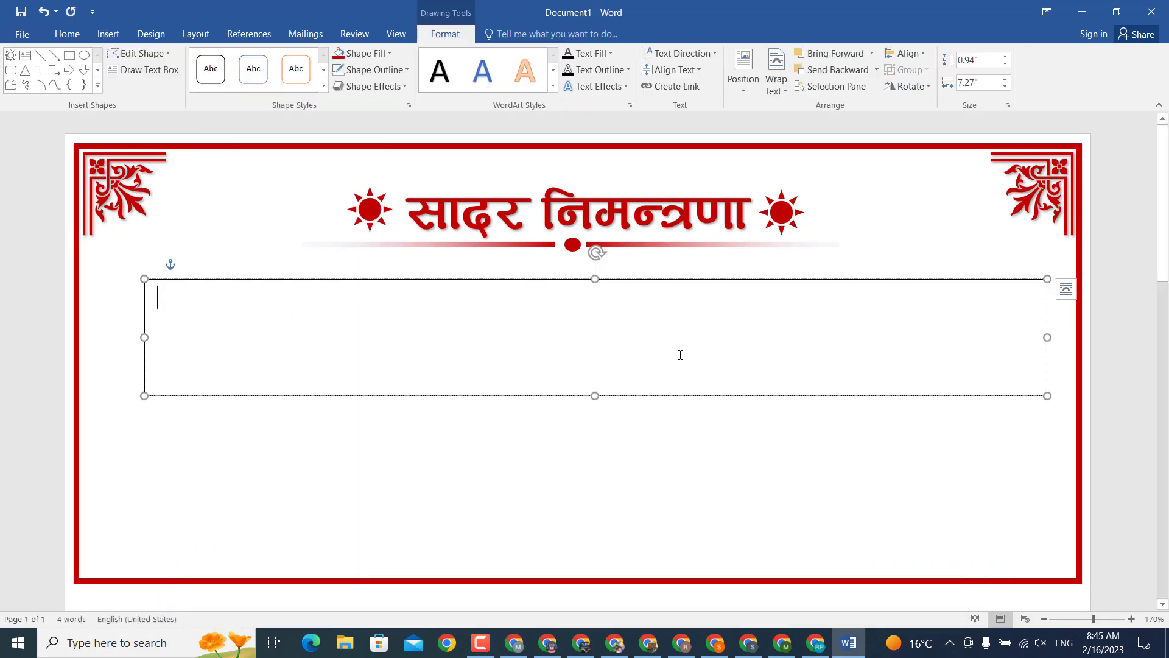
Step: Set the box font to Preeti and type the श्री salutation and invitation text
left_click(67, 34)
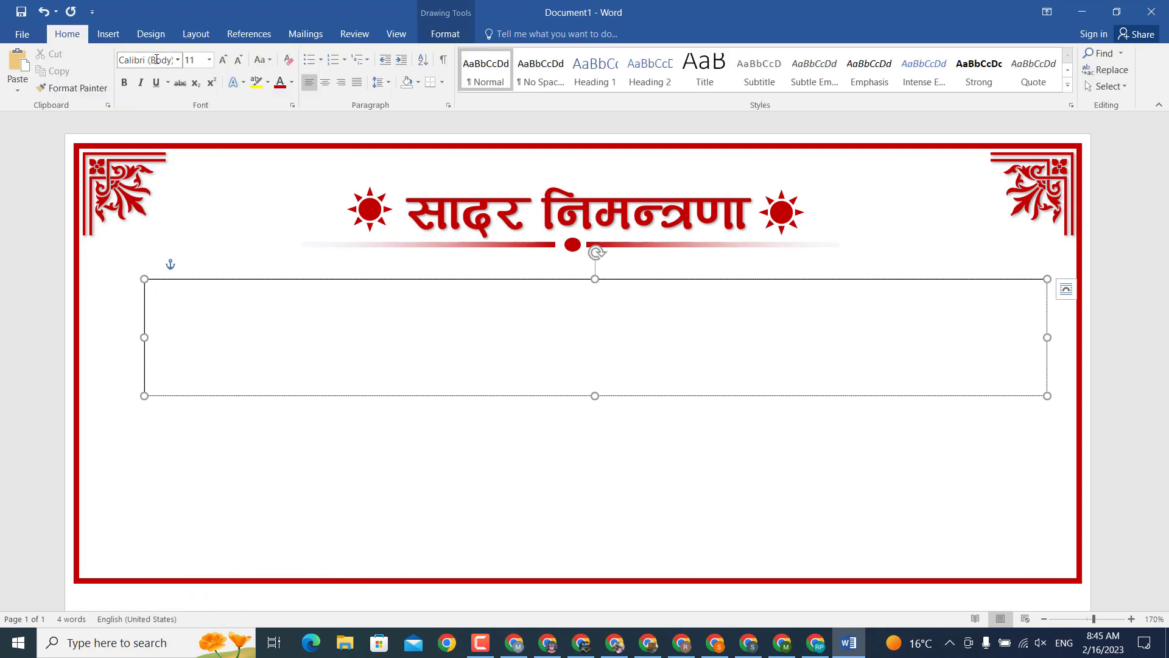
left_click(156, 59)
type("Preeti")
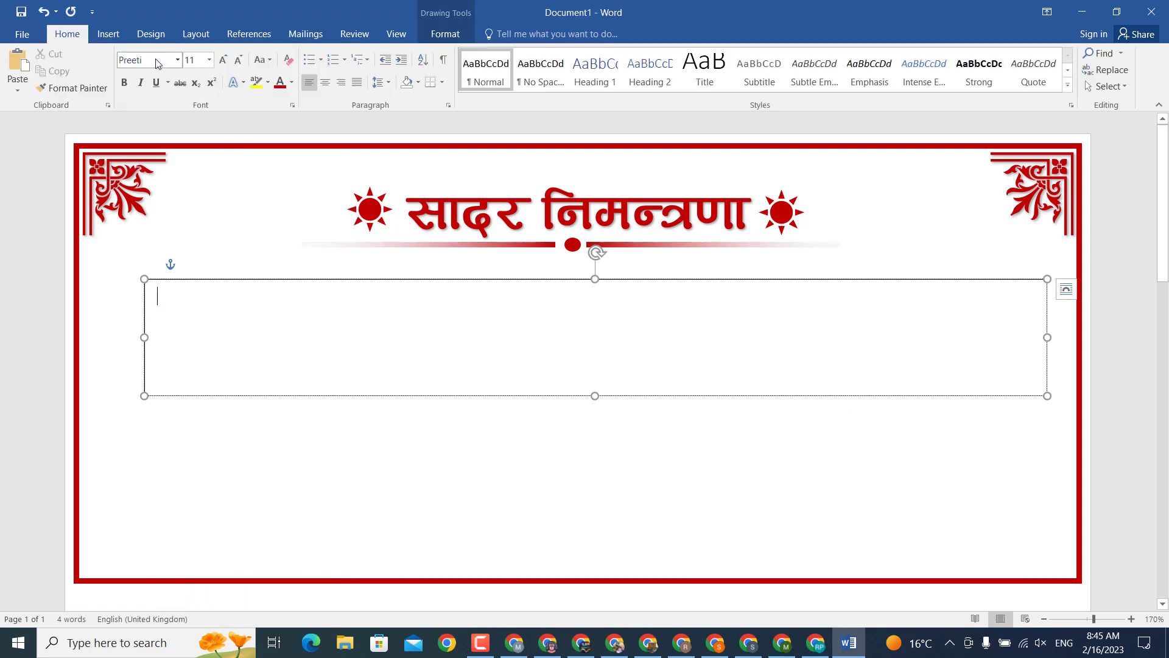
type(">L")
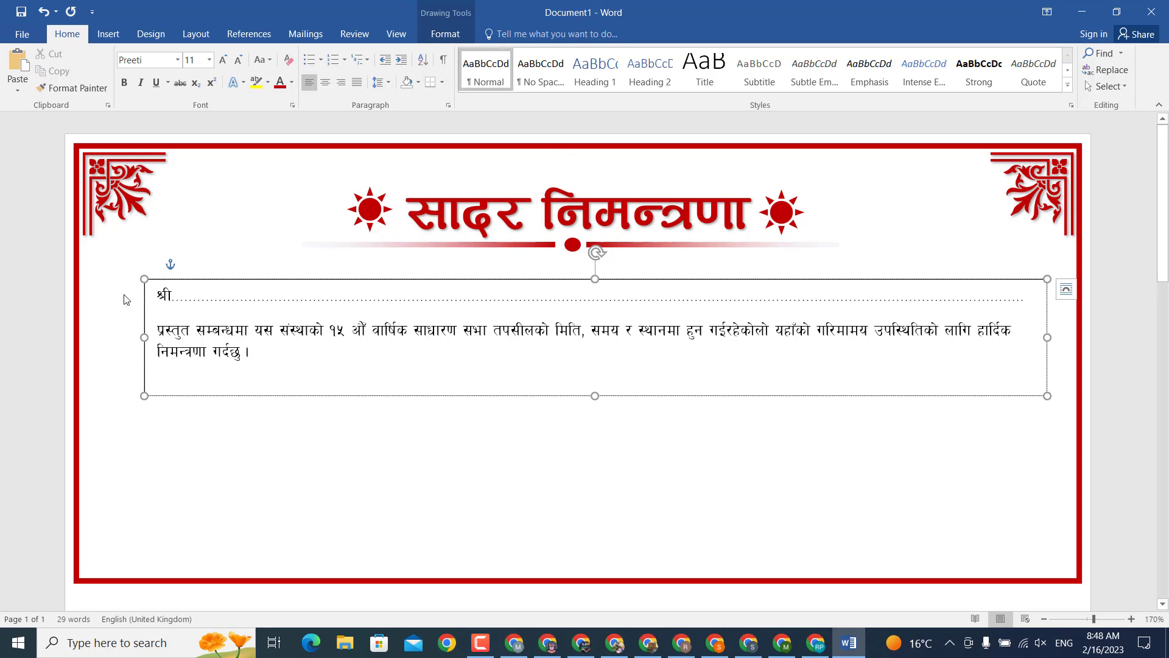
Step: Enlarge the invitation text to 18, make the box taller, and centre the text
key("ctrl+a")
left_click(224, 59)
left_click(224, 60)
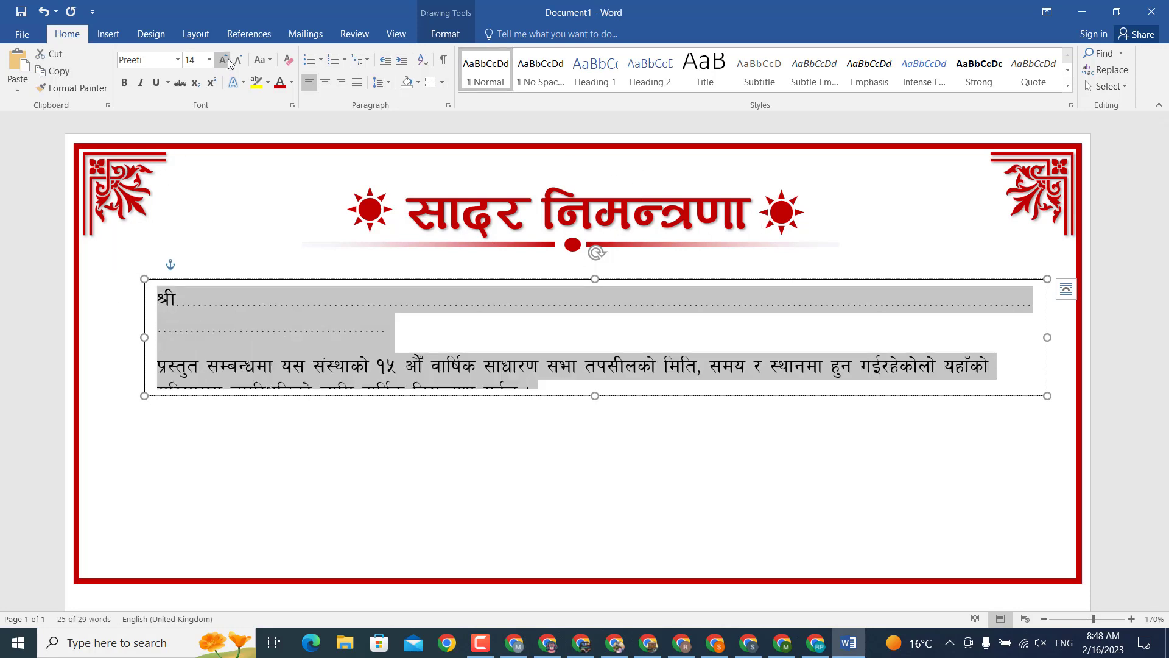
left_click(224, 59)
left_click(223, 60)
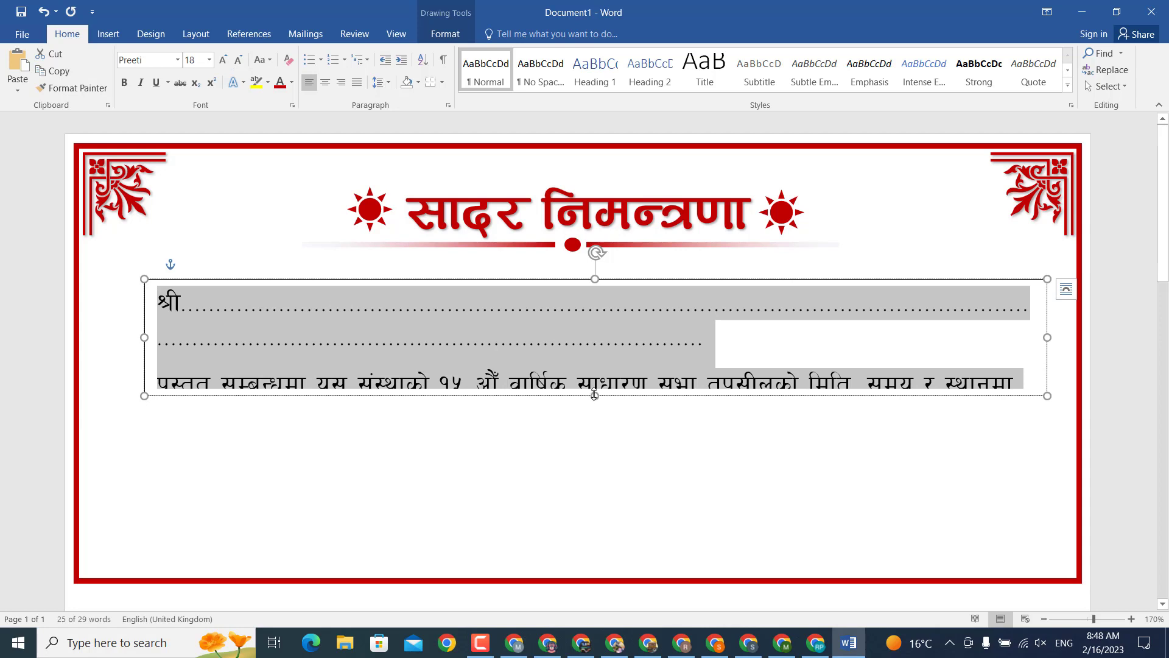
left_click_drag(595, 394, 602, 455)
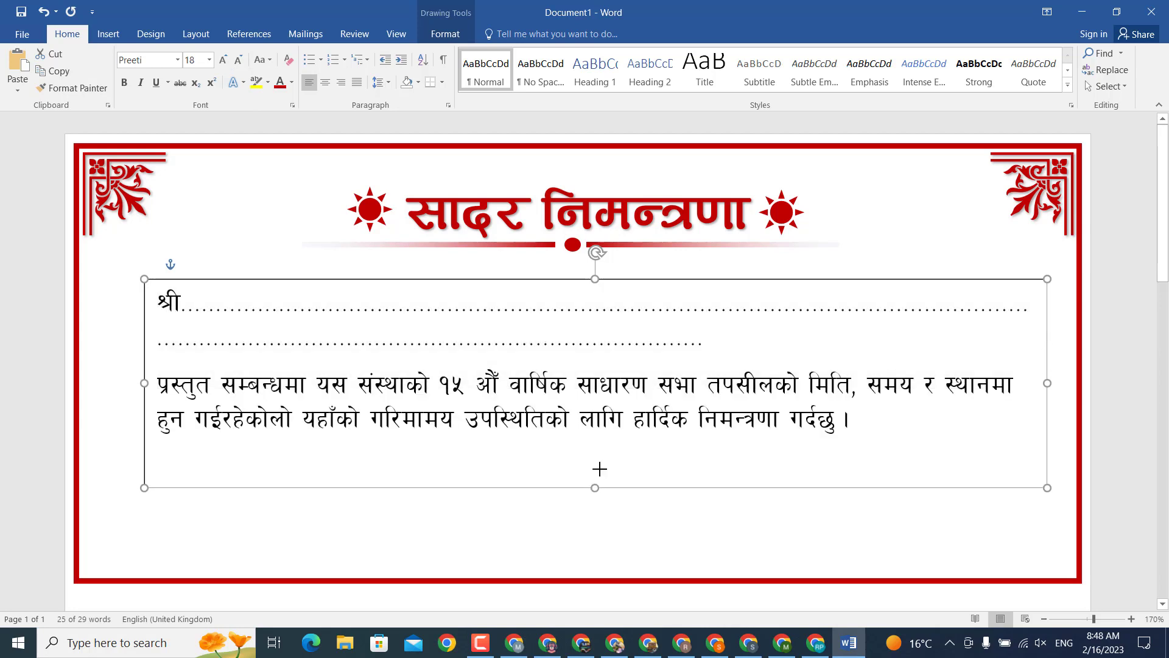
left_click(844, 421)
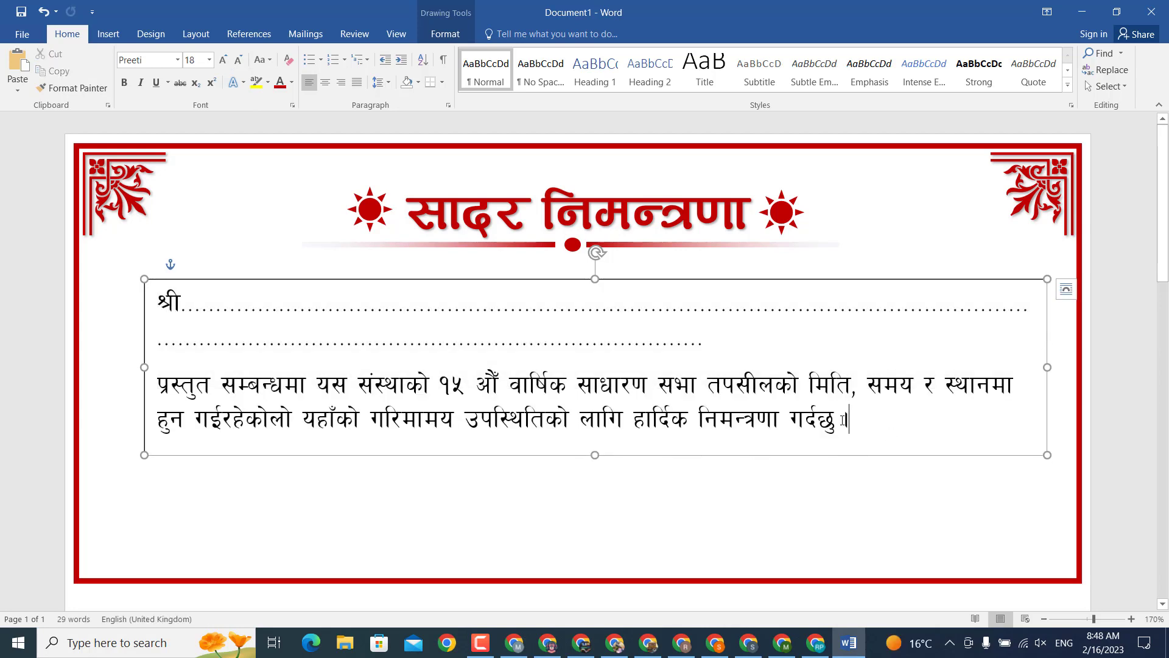
key("ctrl+a")
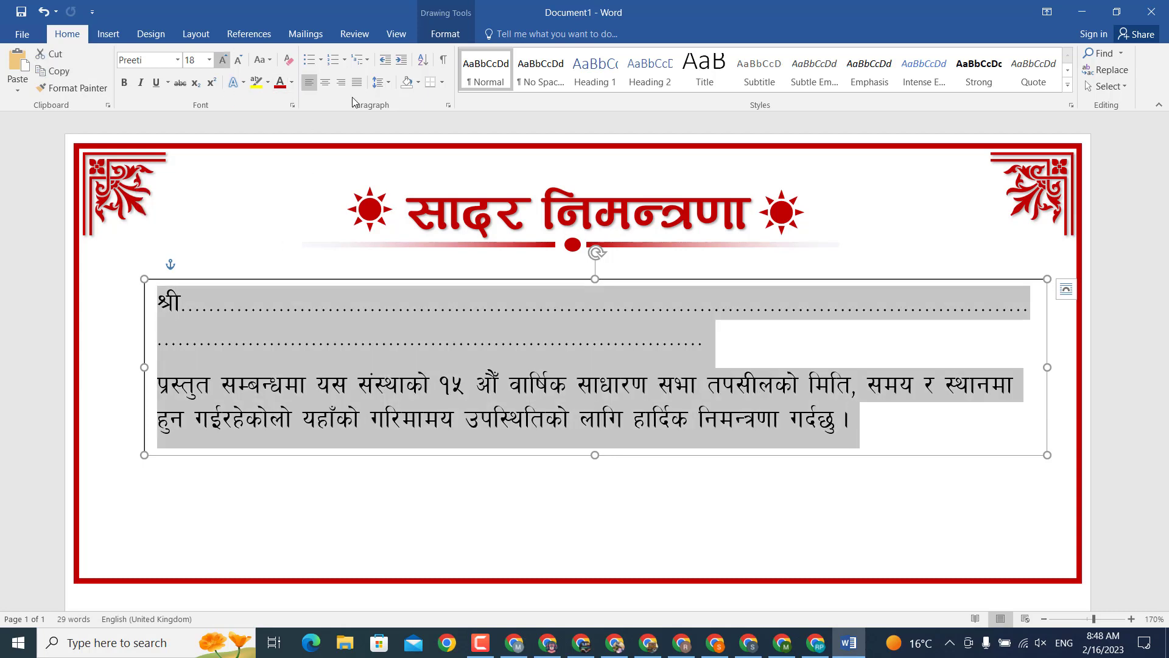
left_click(325, 83)
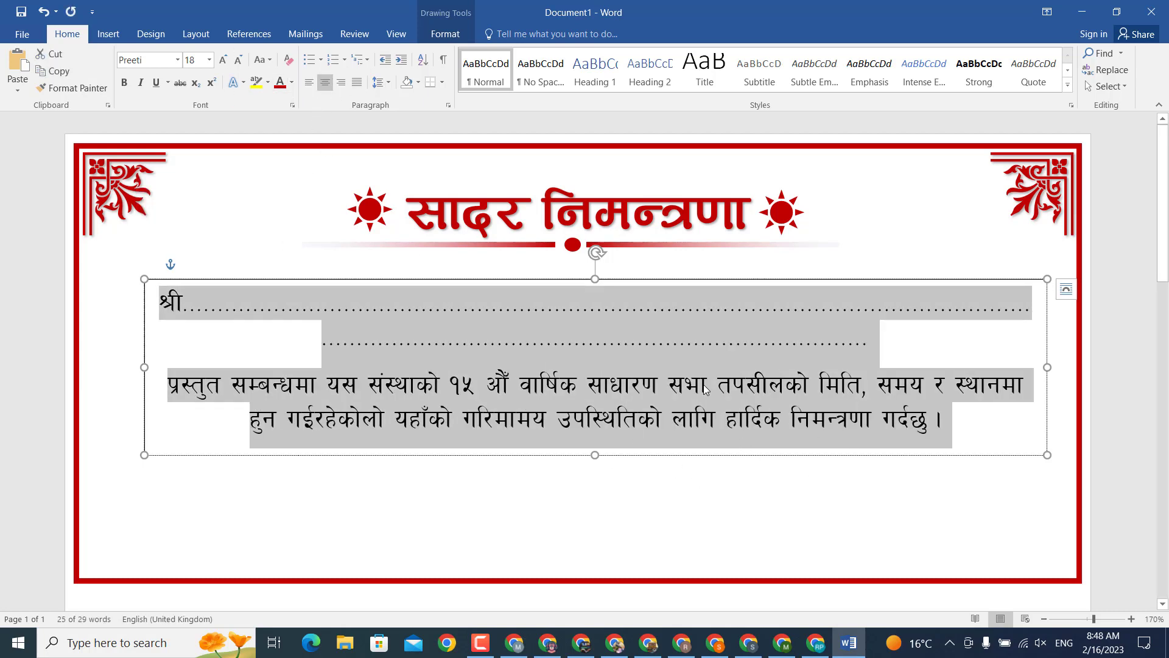
Step: Delete the extra dotted line under श्री
left_click(676, 342)
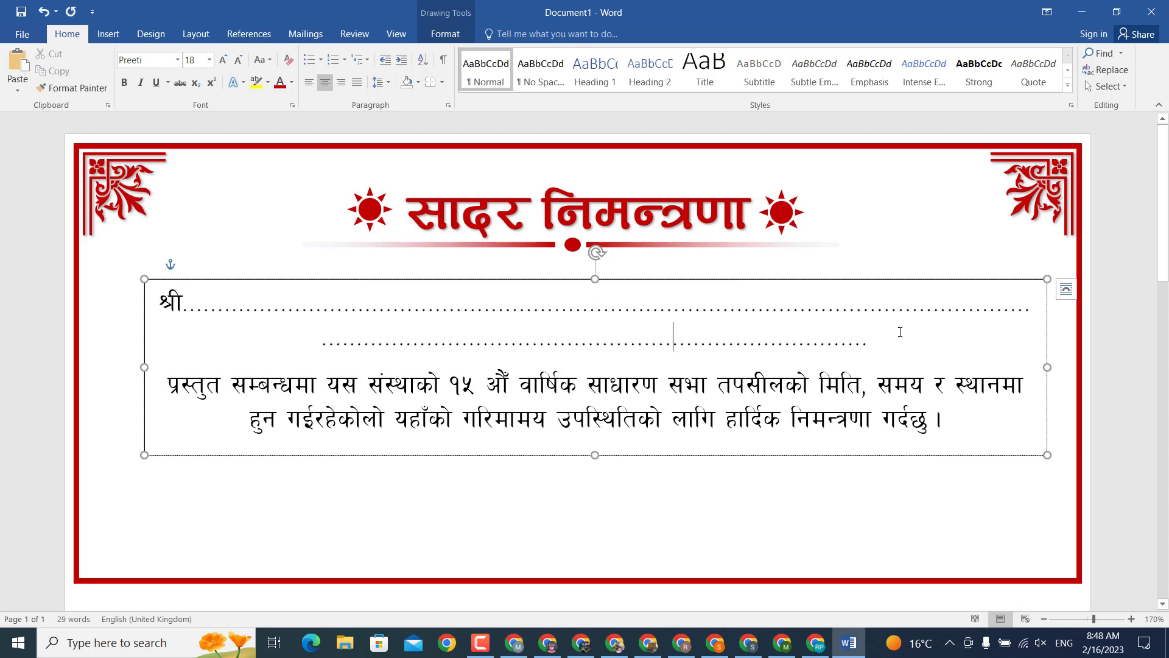
key("BackSpace")
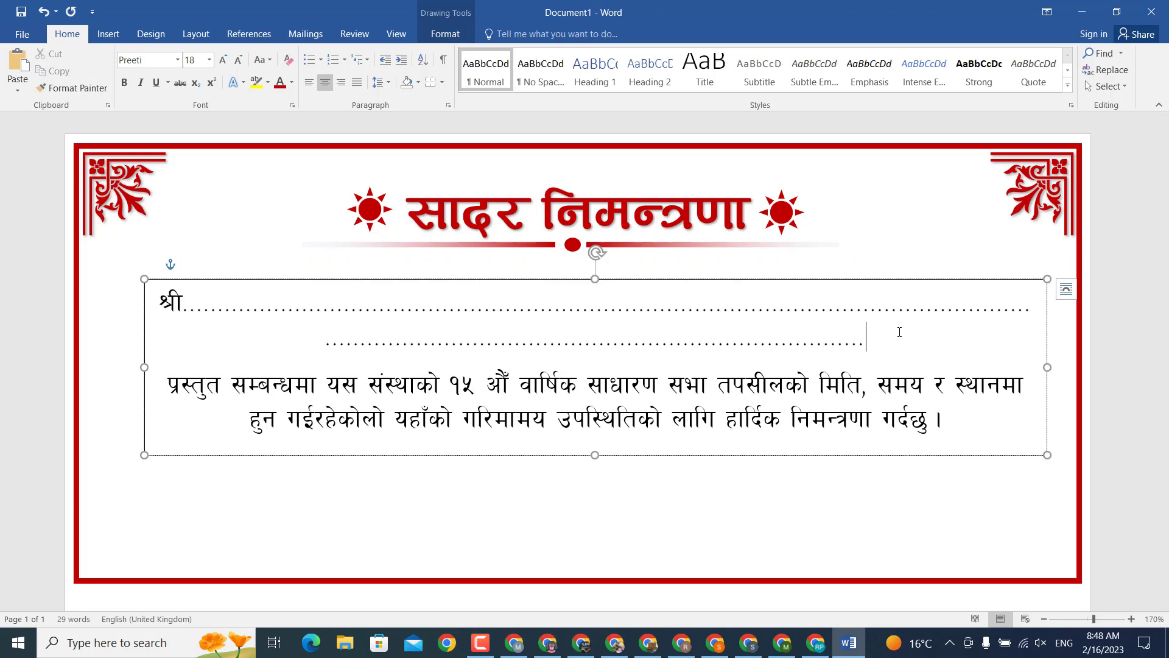
key("BackSpace")
key("BackSpace")
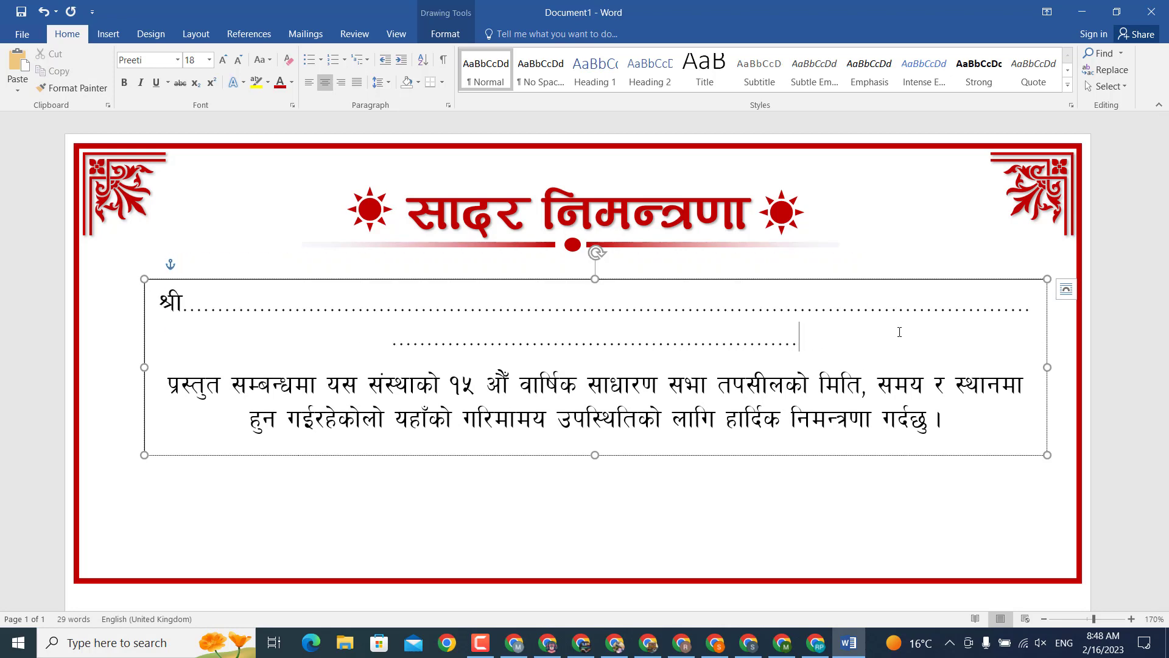
key("BackSpace")
key("BackSpace")
key("BackSpace")
key("BackSpace")
key("BackSpace")
key("BackSpace")
key("BackSpace")
key("BackSpace")
key("BackSpace")
key("BackSpace")
key("BackSpace")
key("BackSpace")
key("BackSpace")
key("BackSpace")
key("BackSpace")
key("BackSpace")
key("BackSpace")
key("BackSpace")
key("BackSpace")
key("BackSpace")
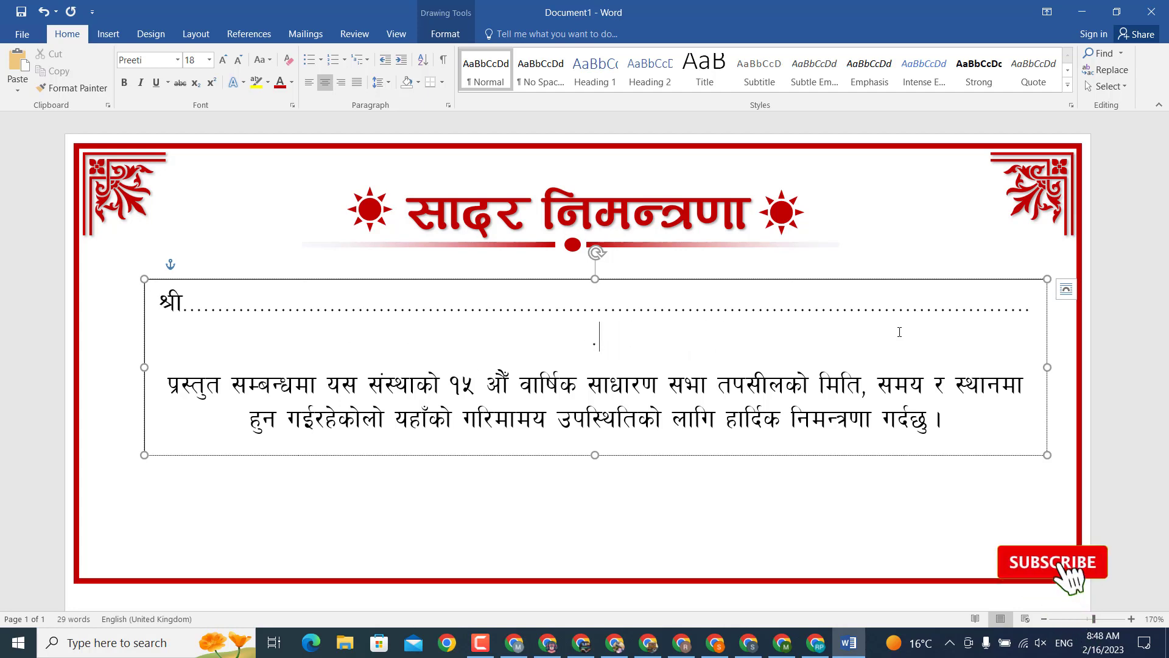
key("BackSpace")
key("BackSpace")
key("BackSpace")
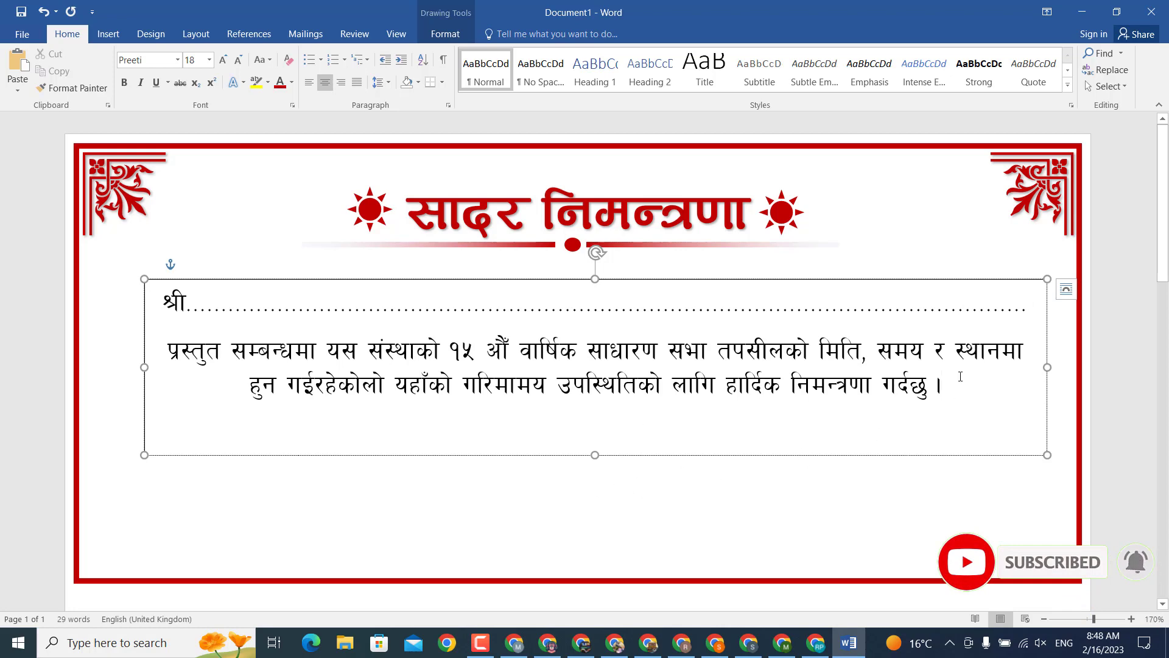
Step: Centre the text box horizontally on the card
scroll(953, 385, "down", 3, "ctrl")
scroll(953, 385, "down", 3, "ctrl")
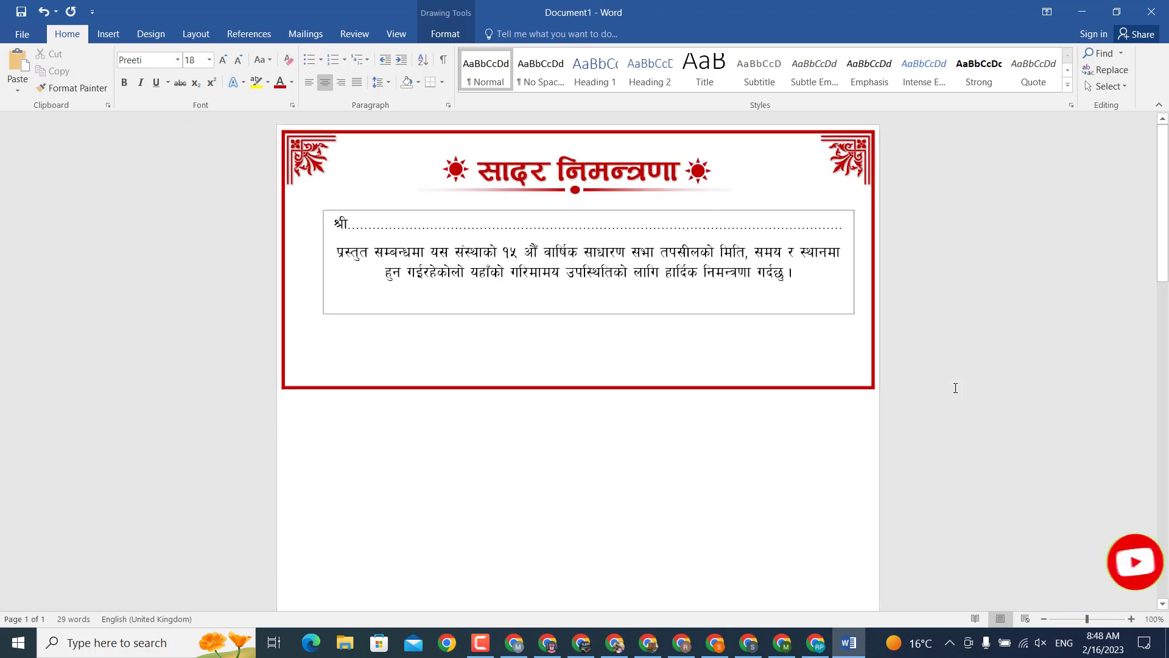
left_click(740, 373)
left_click(737, 318)
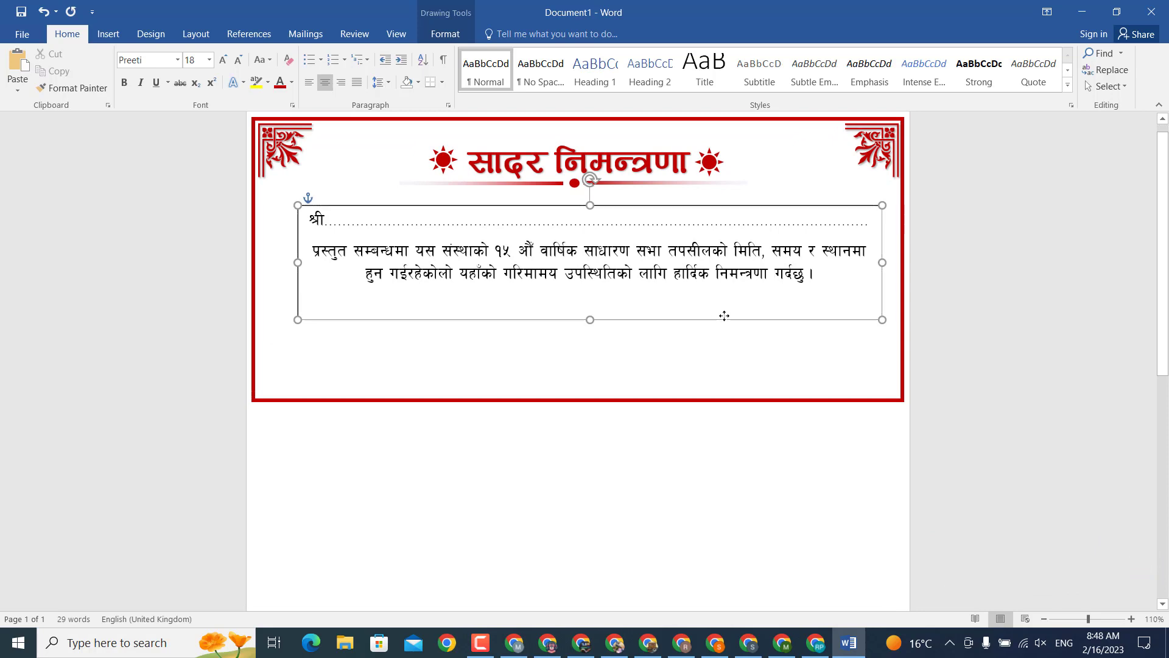
left_click_drag(736, 318, 710, 313)
scroll(825, 305, "up", 2, "ctrl")
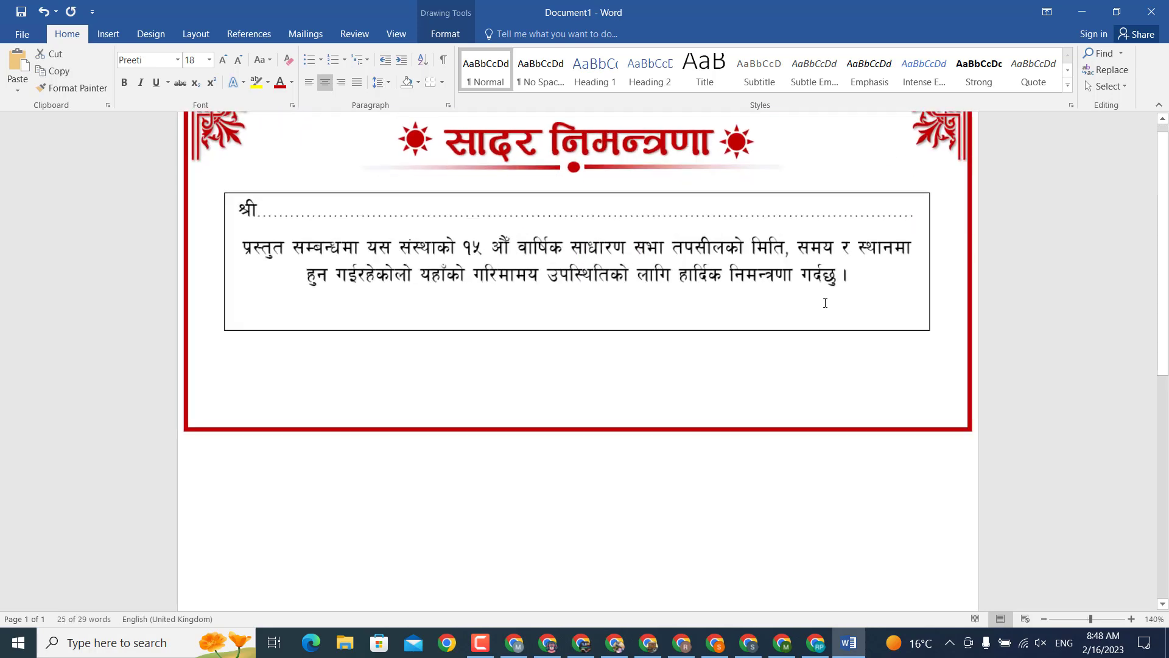
scroll(827, 283, "up", 1, "ctrl")
Step: Make the text bold in the 7PRRanjitkar font and shorten the box to fit
left_click_drag(893, 349, 55, 102)
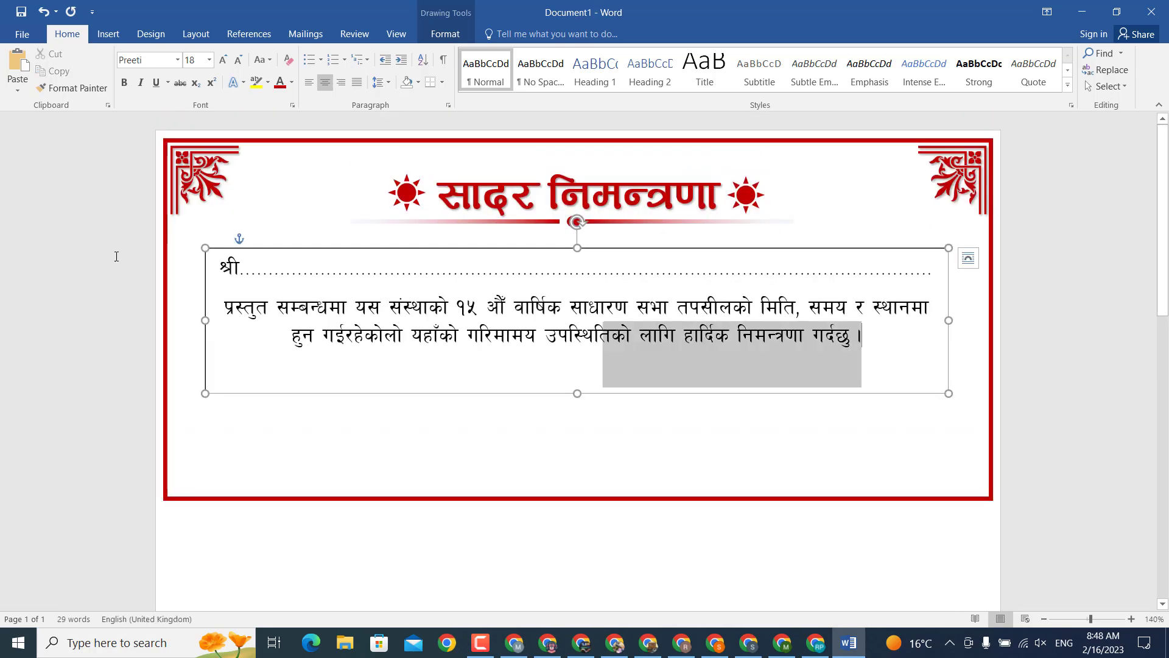
left_click(124, 82)
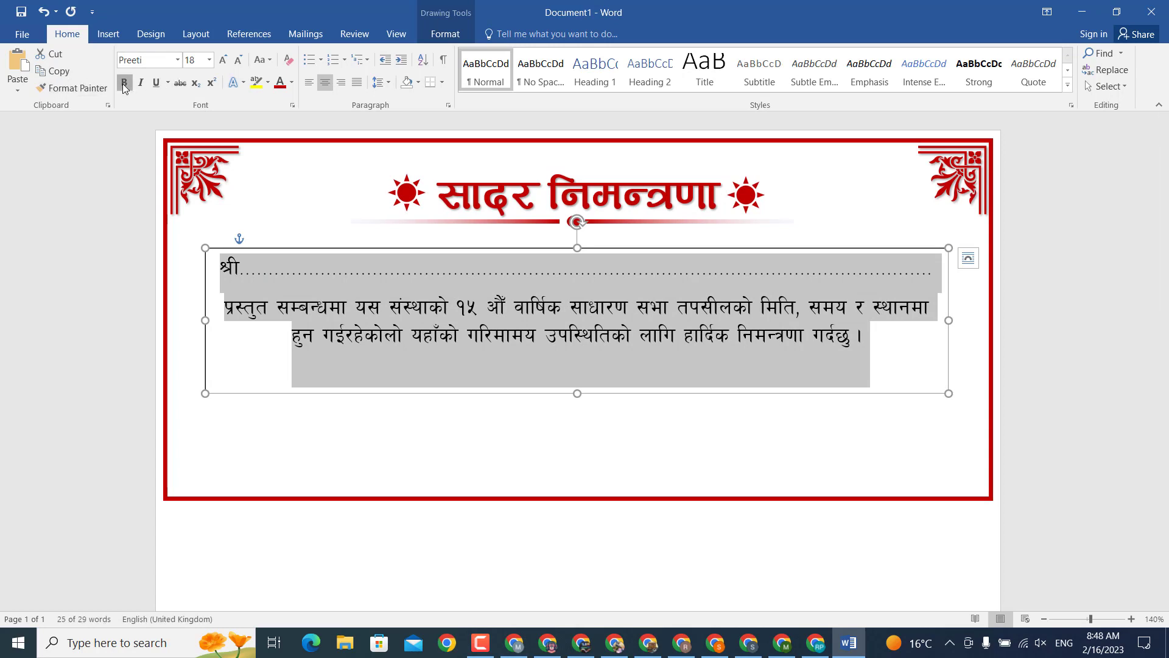
left_click(177, 59)
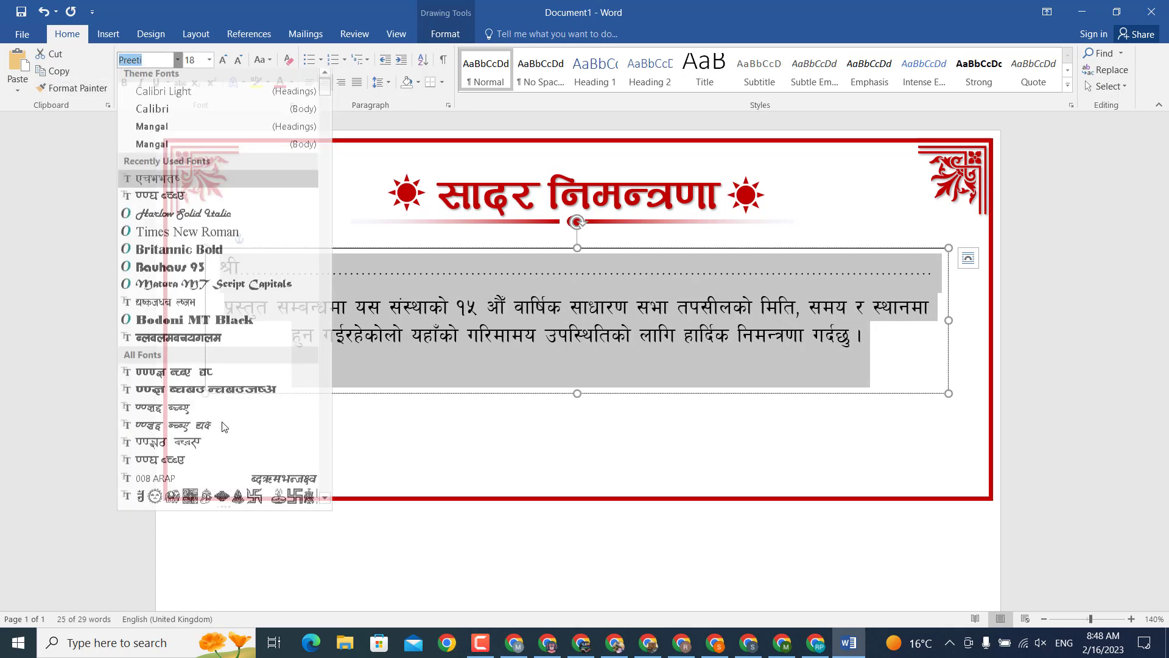
scroll(241, 350, "down", 1)
scroll(232, 304, "down", 3)
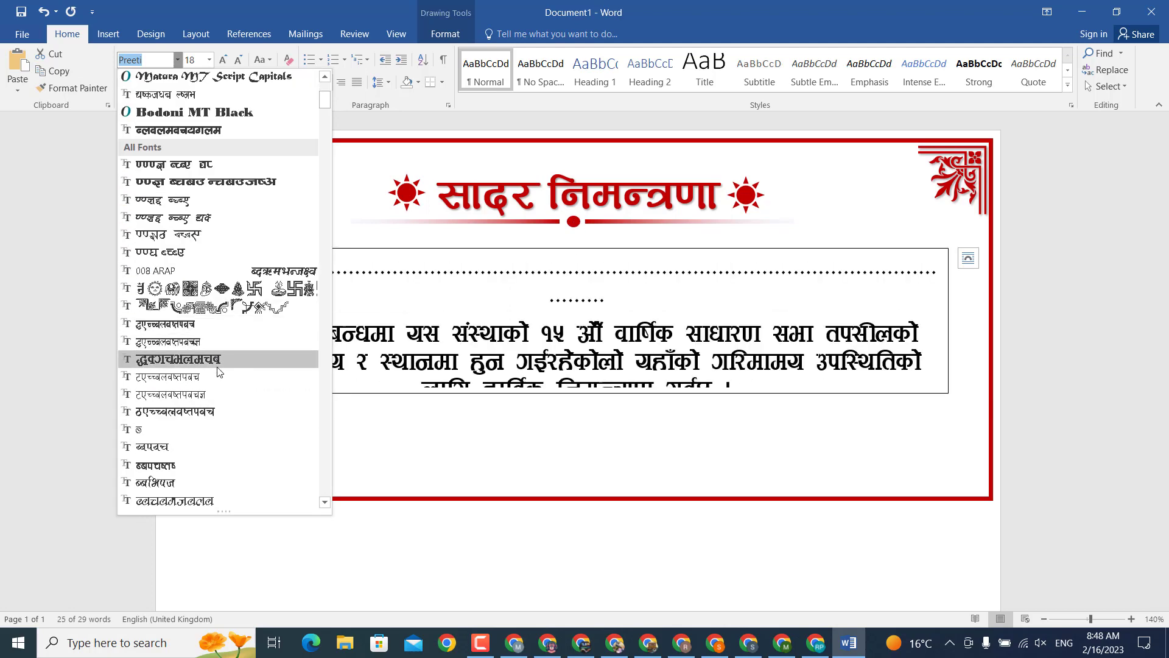
left_click(217, 410)
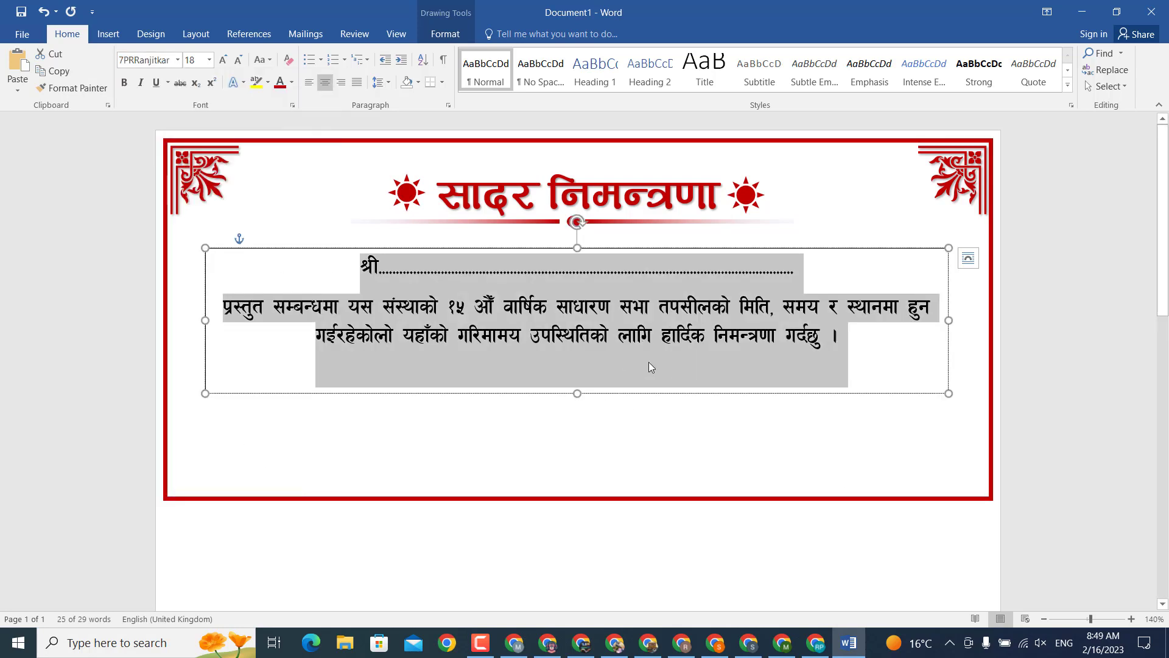
left_click_drag(577, 393, 574, 373)
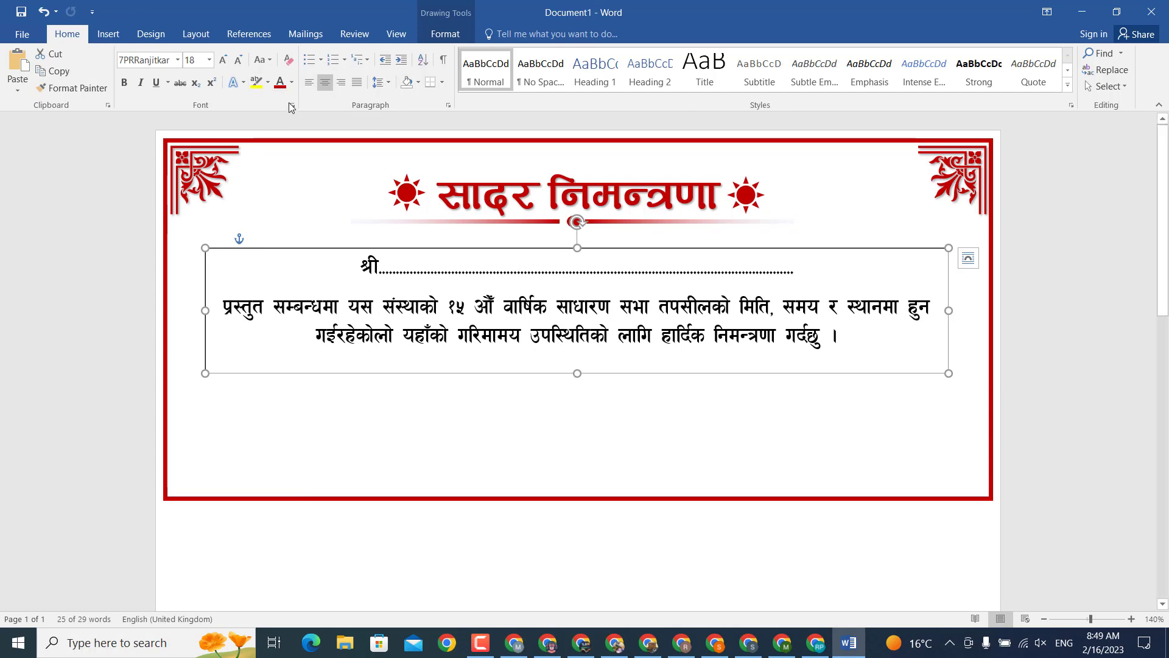
Step: Colour the invitation text dark red and give its box no fill and no outline
left_click(291, 82)
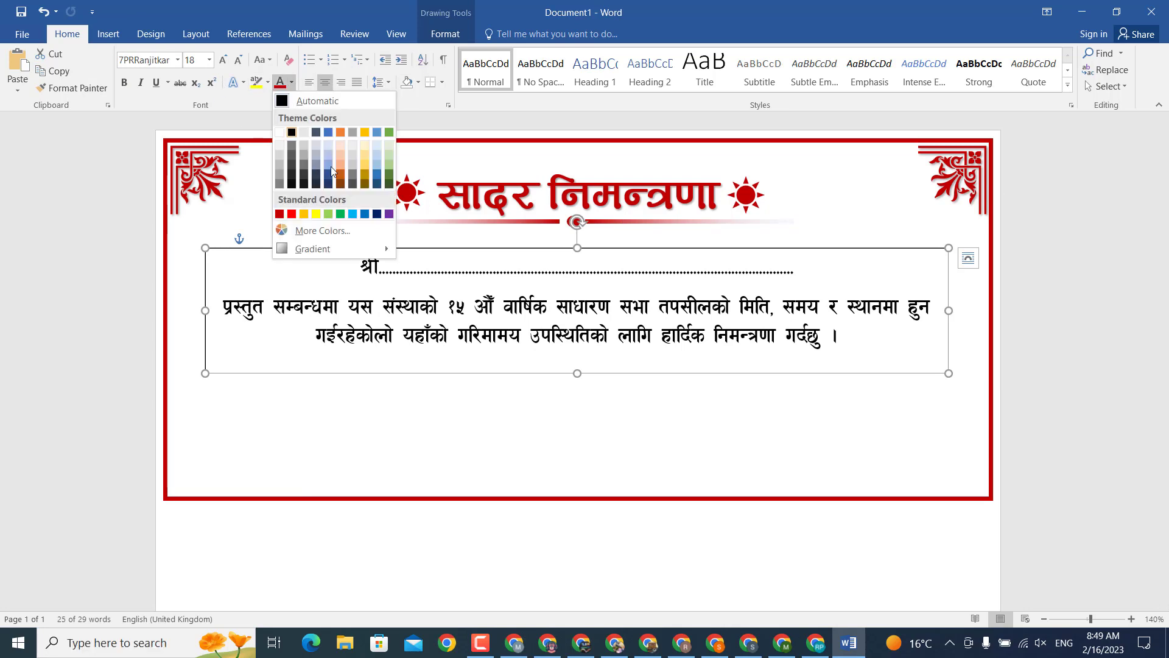
left_click(283, 219)
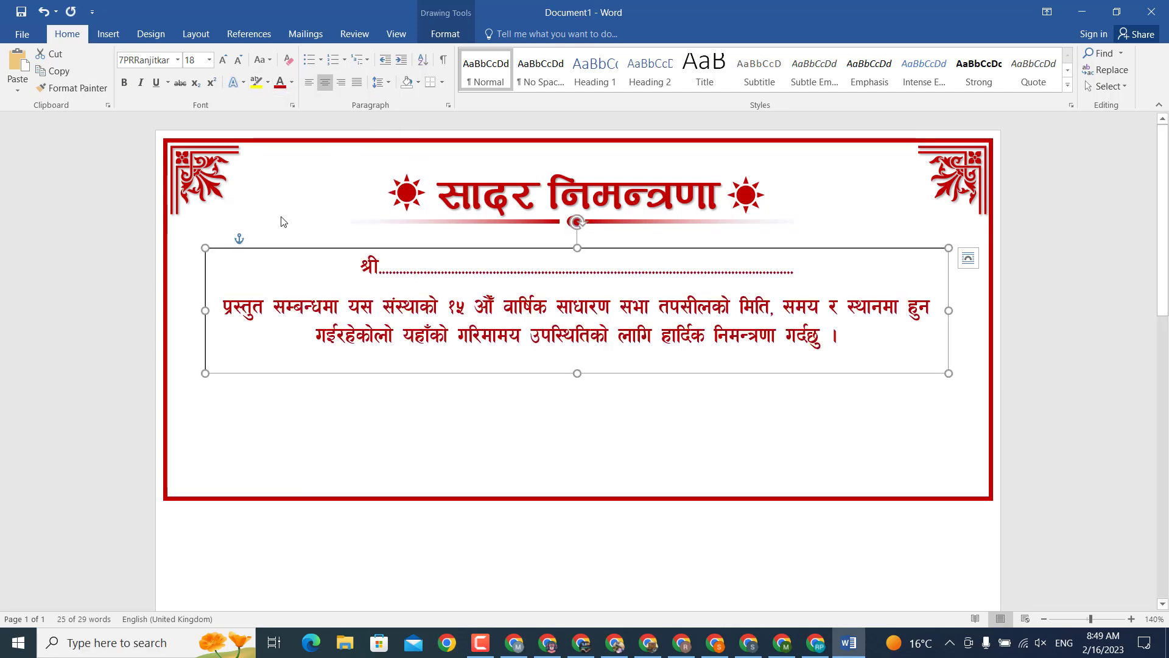
left_click(445, 33)
left_click(365, 53)
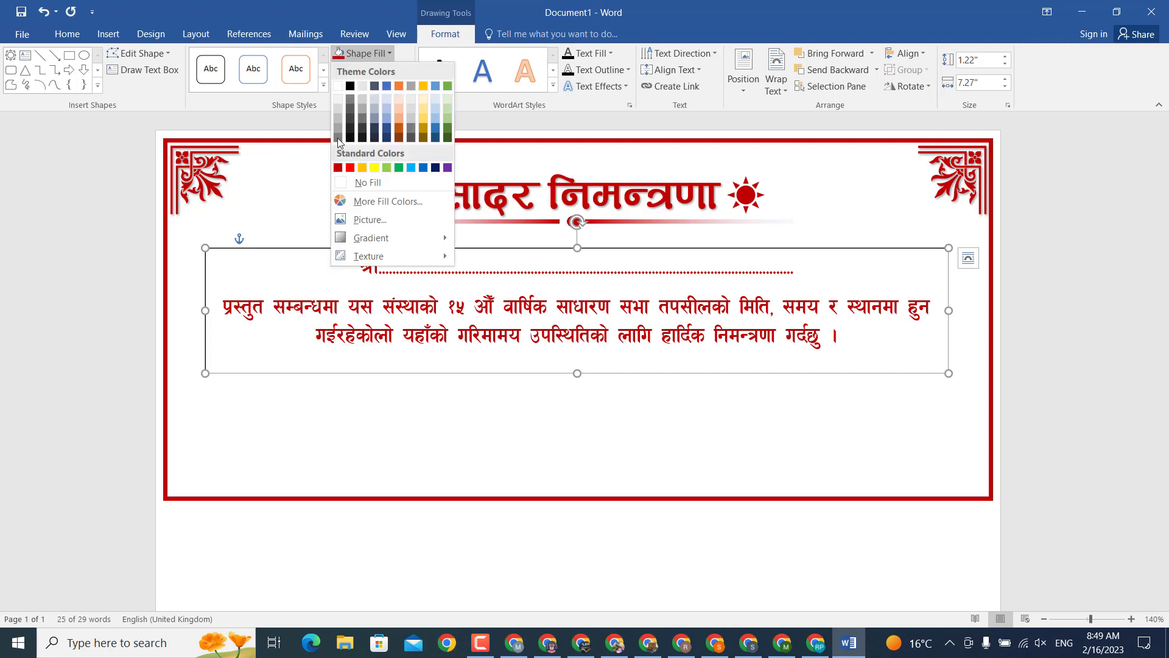
left_click(403, 188)
left_click(371, 69)
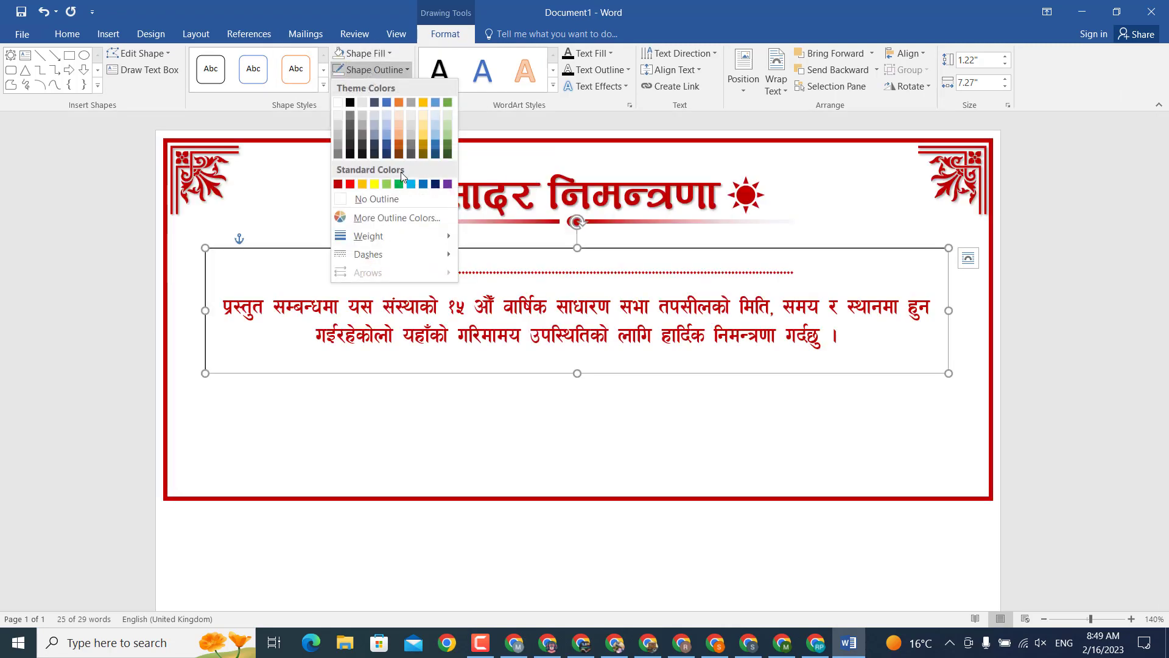
left_click(377, 198)
left_click(792, 407)
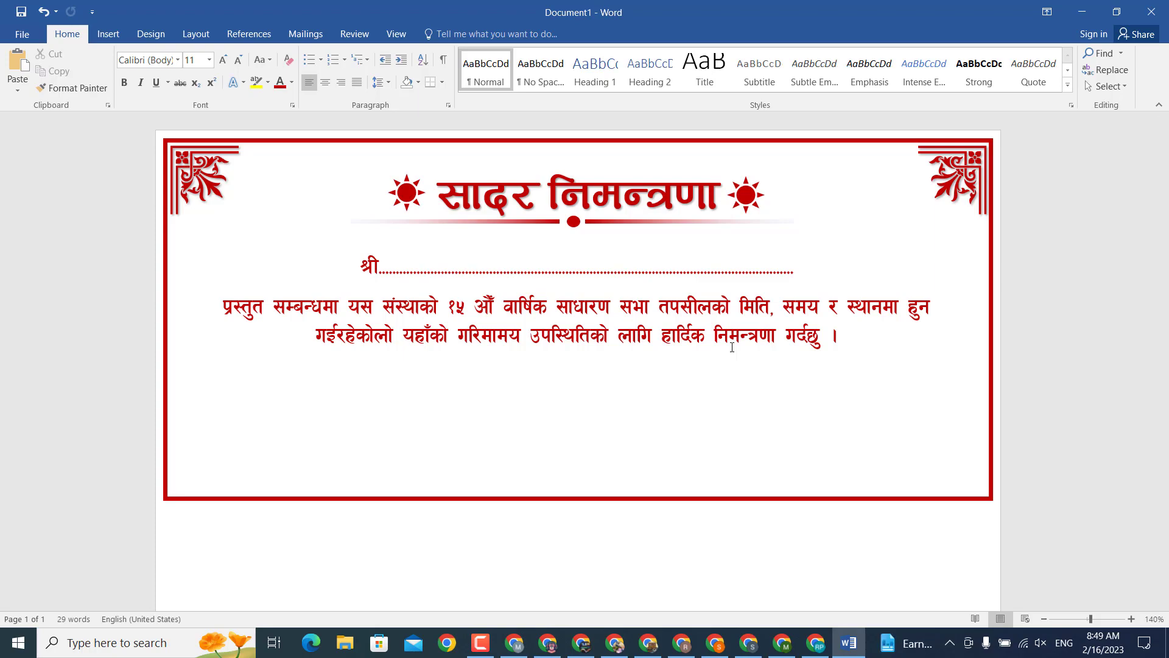
scroll(555, 254, "down", 2)
scroll(589, 213, "down", 2)
scroll(589, 213, "up", 2)
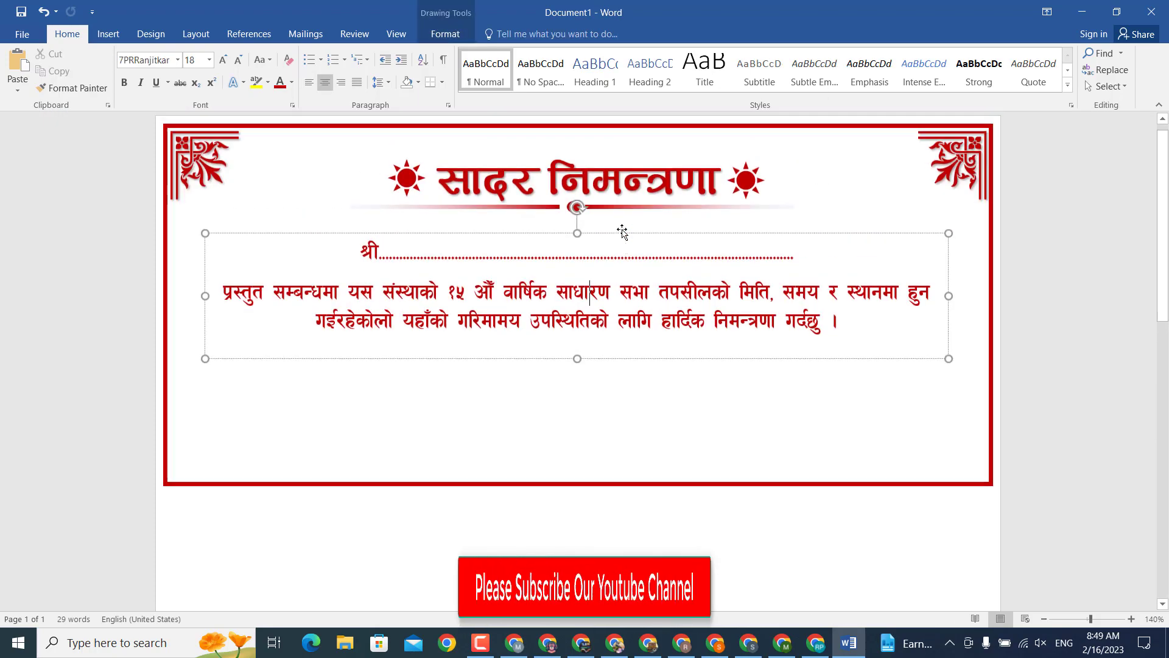
left_click(635, 239)
left_click_drag(635, 237, 636, 228)
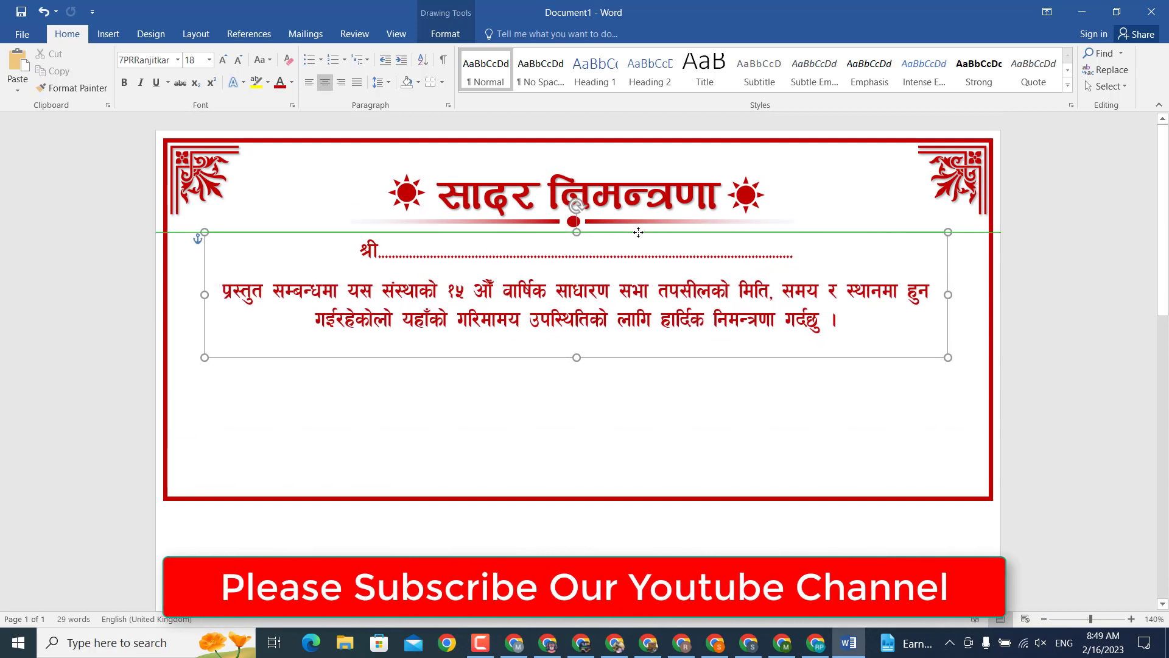
left_click(743, 387)
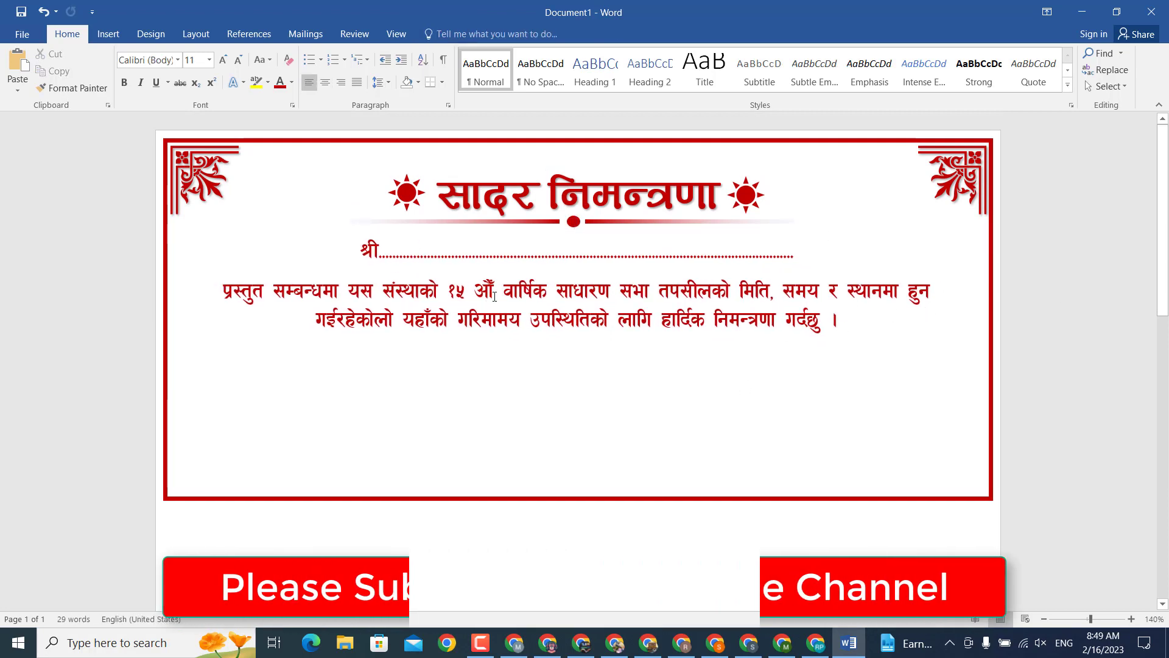
left_click(278, 264)
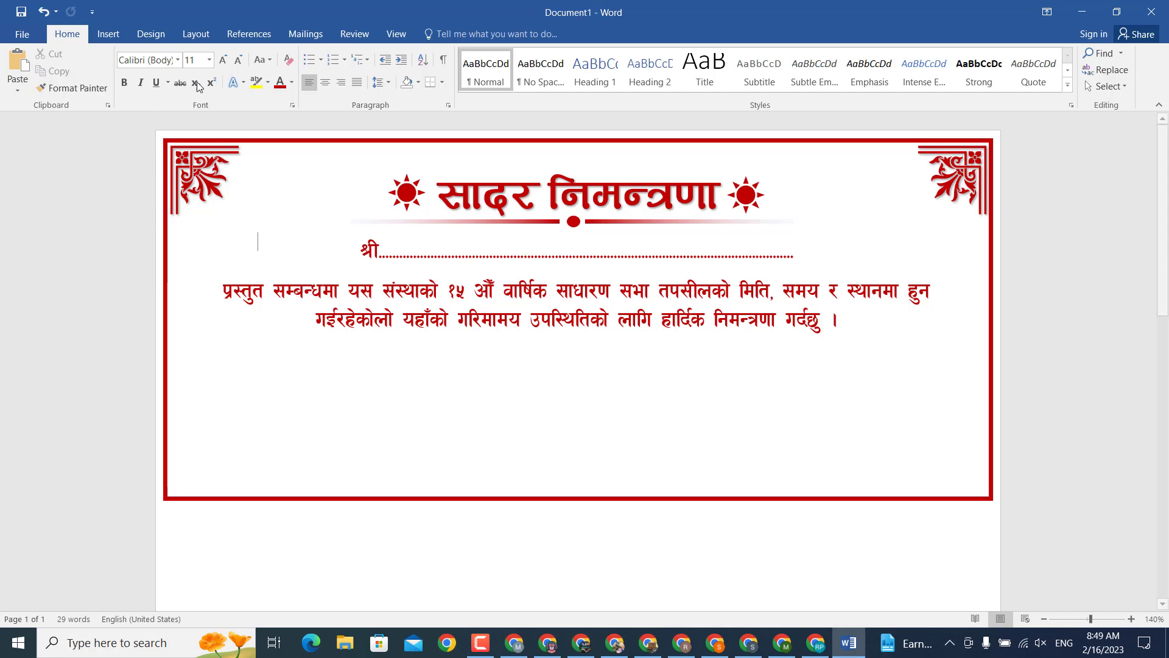
left_click(109, 35)
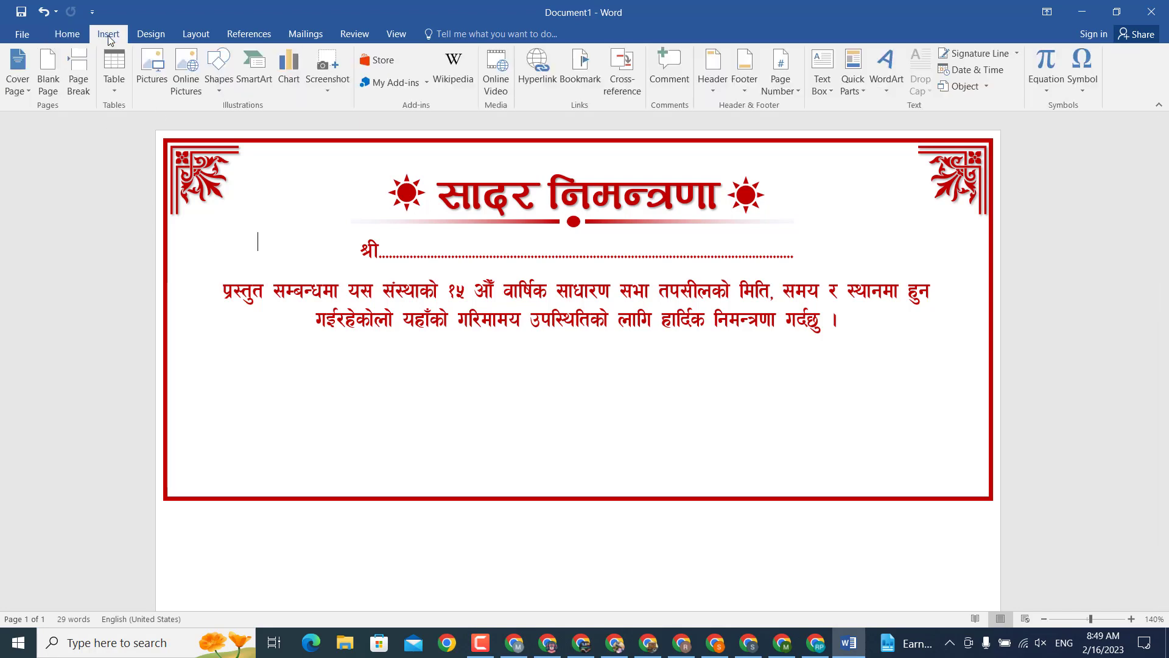
left_click(216, 85)
left_click(225, 121)
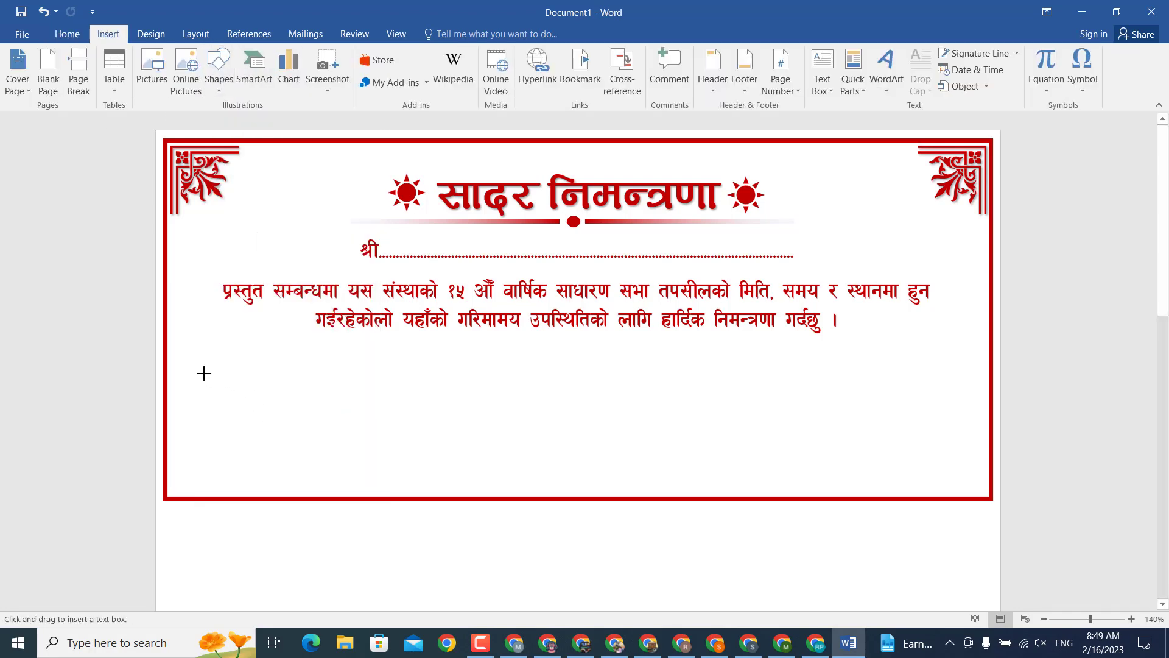
left_click_drag(177, 365, 611, 412)
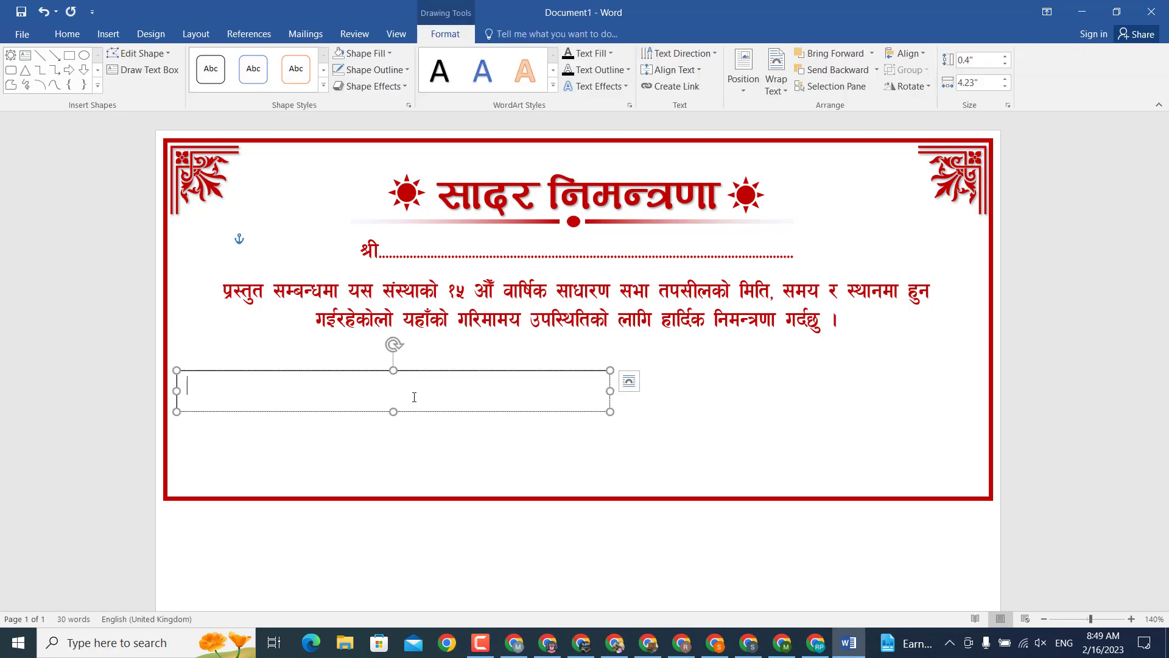
key("BackSpace")
left_click(432, 371)
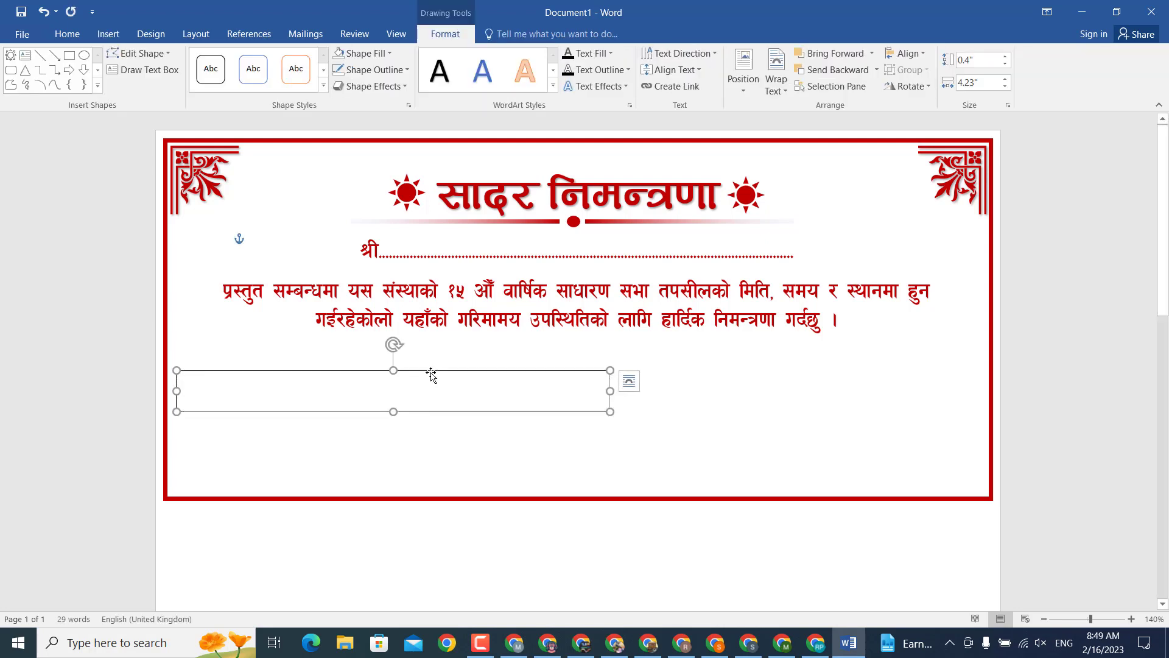
key("Delete")
left_click(509, 320)
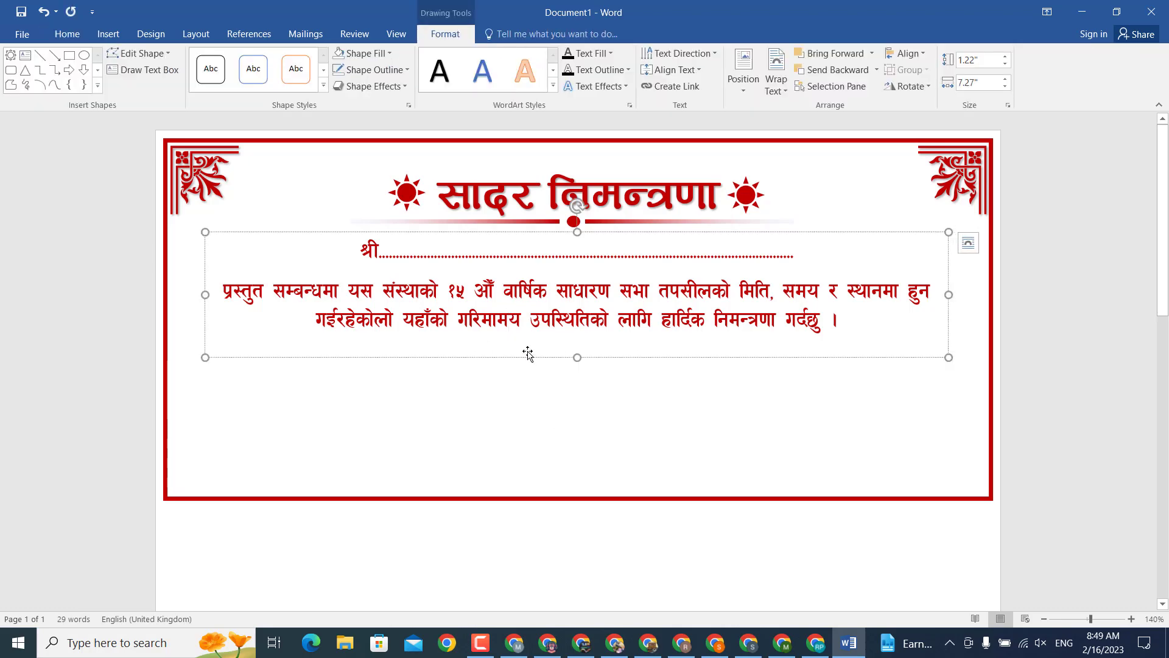
Step: Copy the invitation box below and replace its text with left-aligned कार्यक्रम
left_click_drag(525, 360, 519, 465)
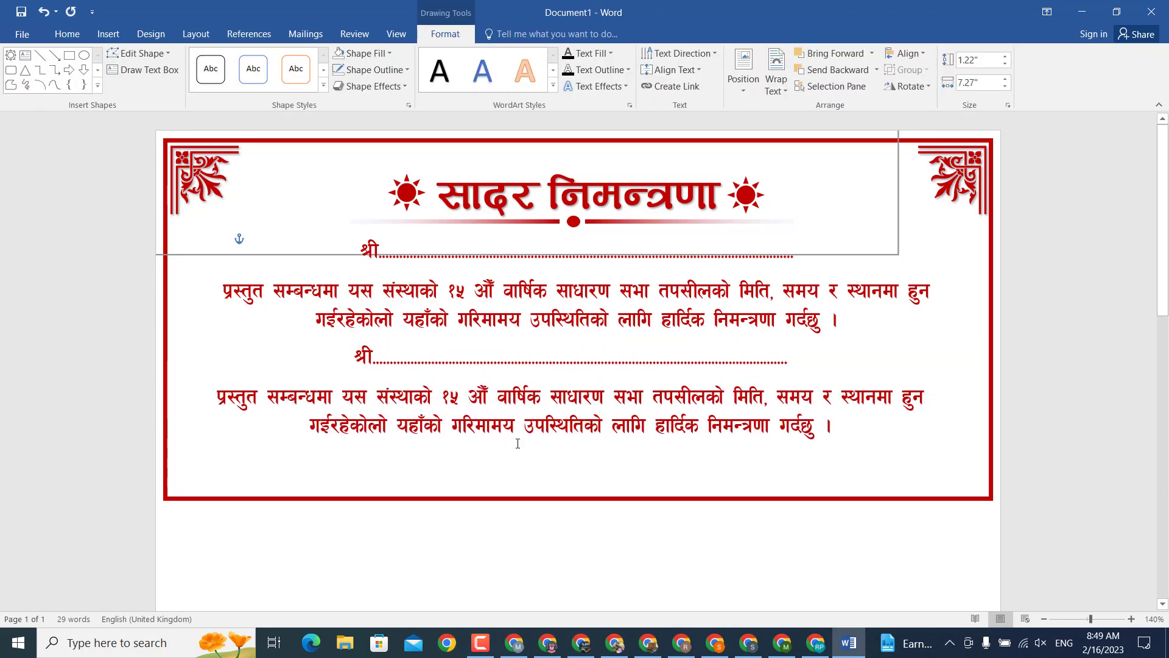
key("ctrl+a")
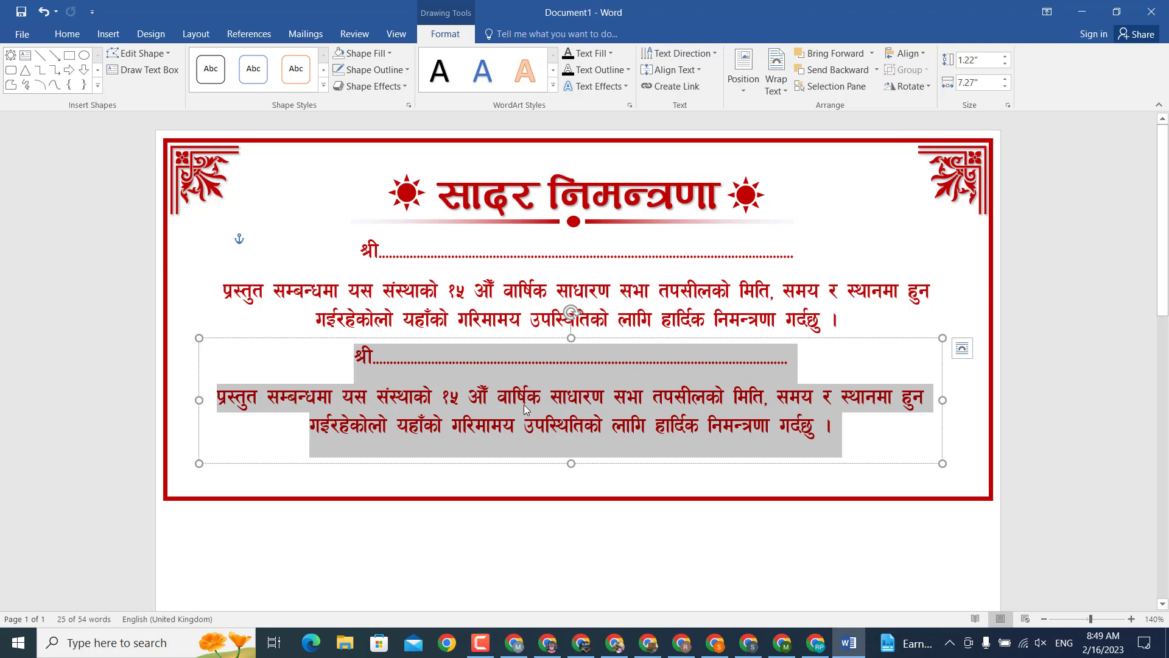
type("कार्य")
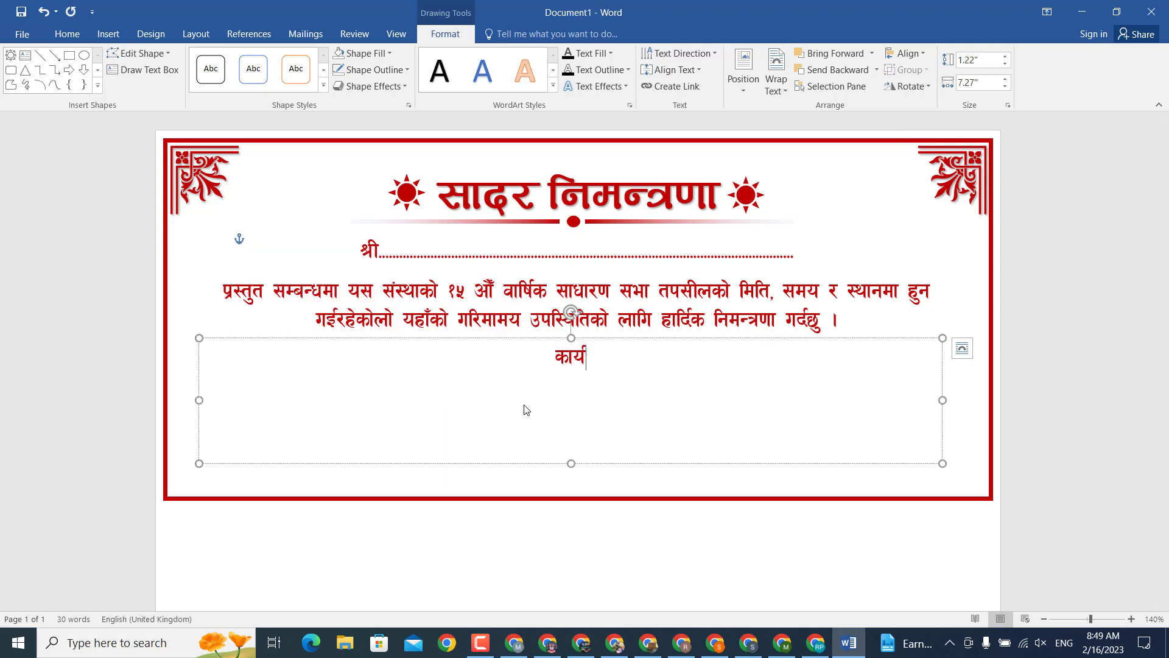
type("क्रम")
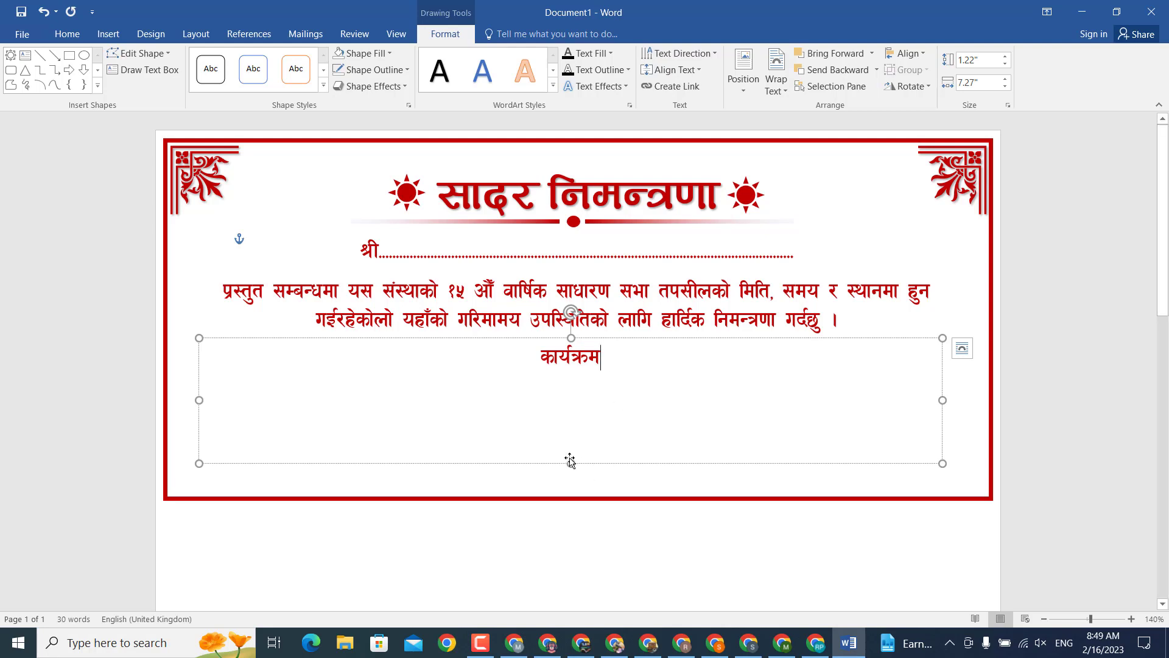
key("ctrl+a")
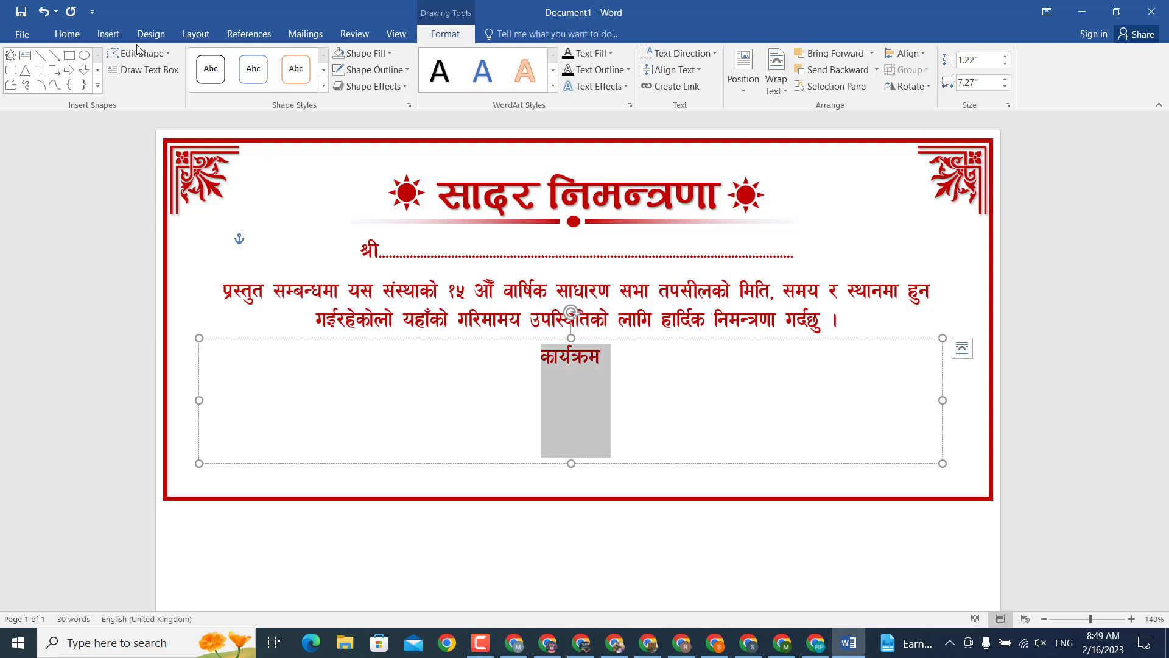
left_click(70, 36)
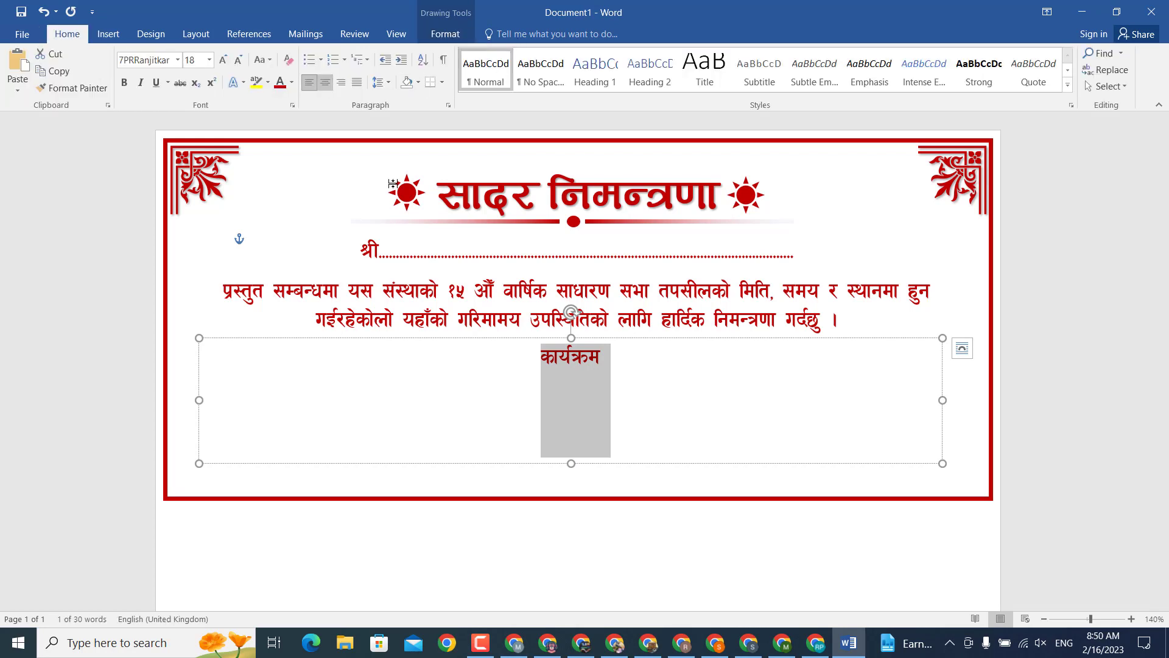
left_click(310, 81)
Step: Shrink the heading box to fit and finish it as italic 'कार्यक्रम :'
mouse_move(939, 461)
left_mouse_down()
mouse_move(538, 360)
mouse_move(542, 373)
mouse_move(588, 371)
mouse_move(594, 382)
mouse_move(549, 395)
mouse_move(540, 380)
left_mouse_up()
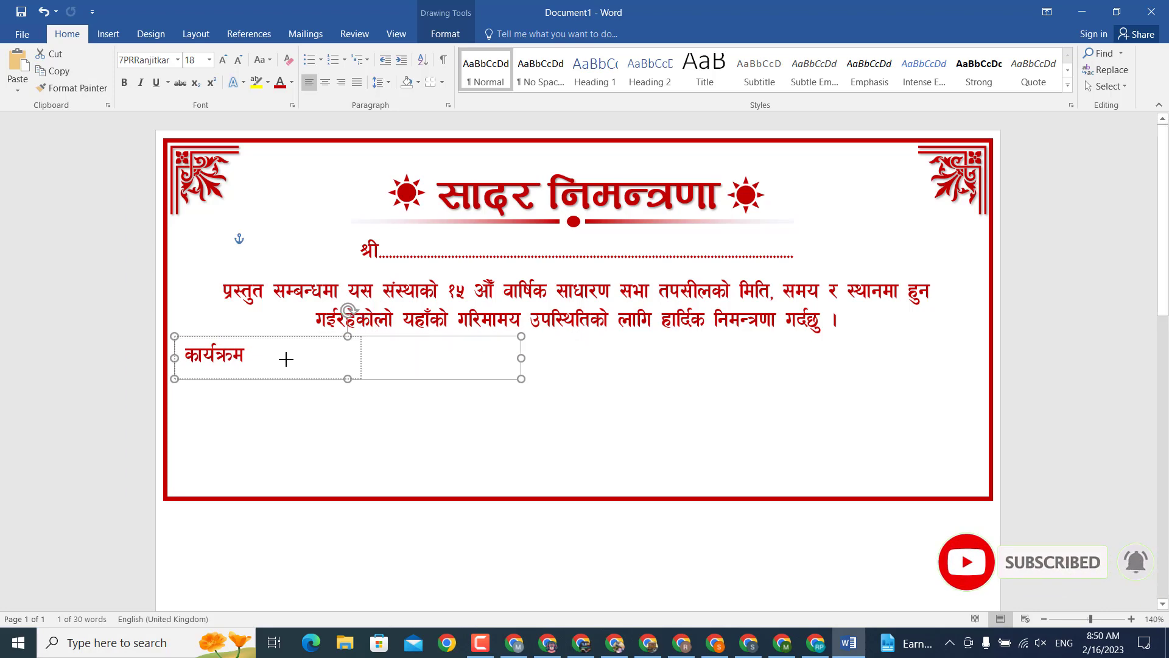
left_click_drag(572, 358, 260, 358)
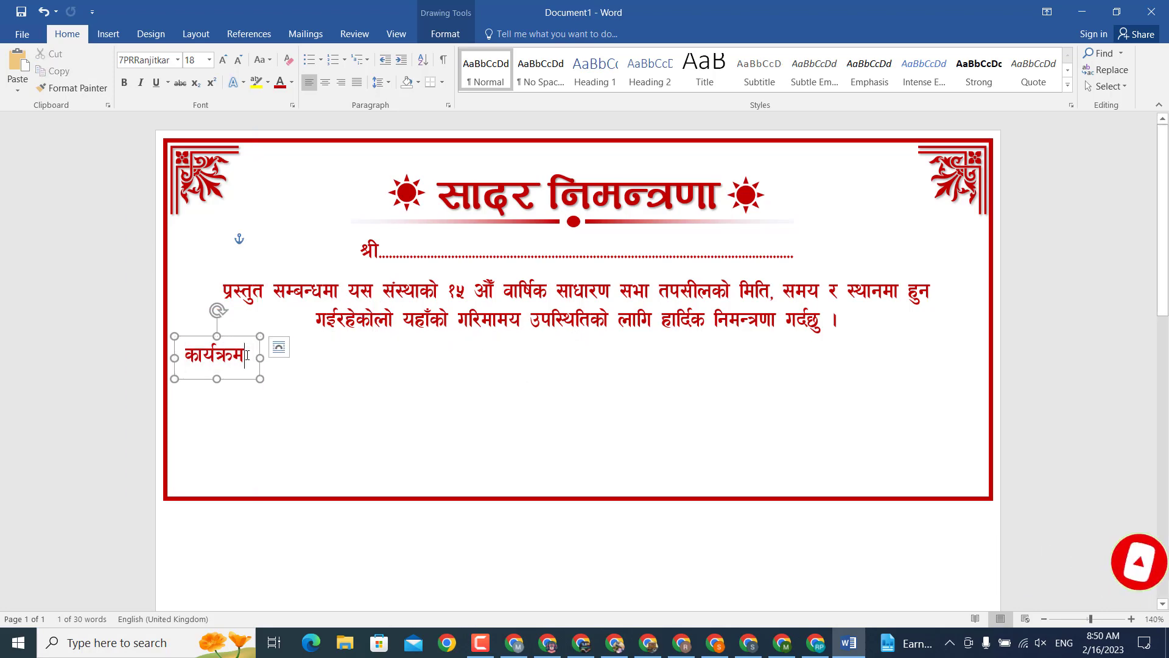
left_click(253, 355)
key("Return")
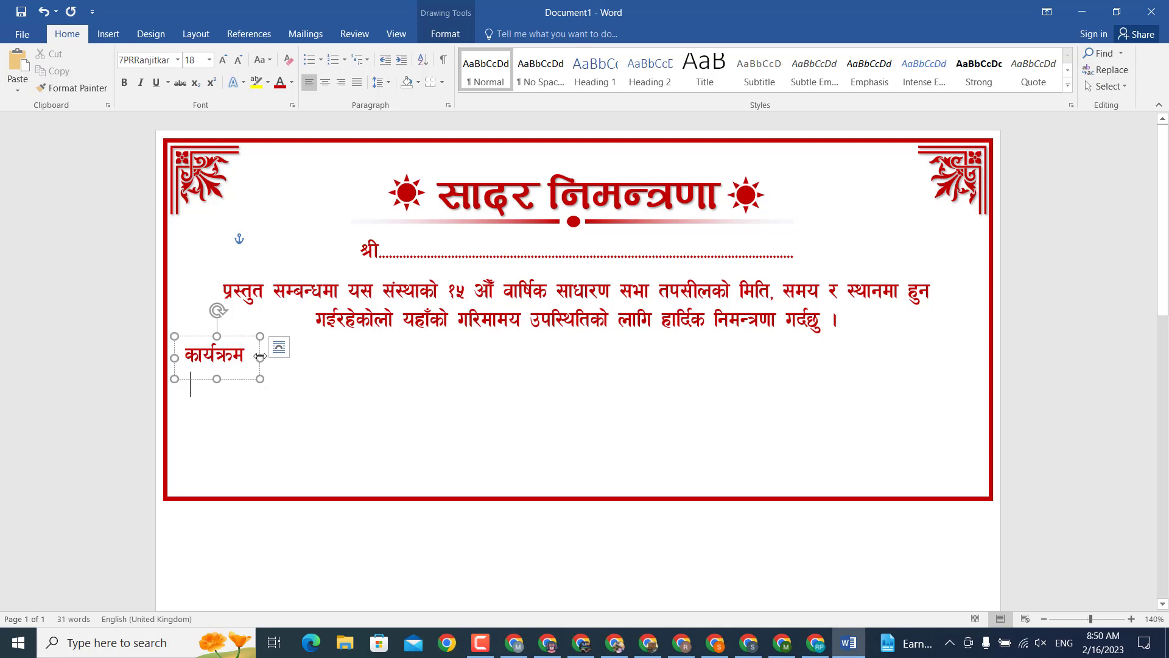
mouse_move(260, 356)
left_mouse_down()
mouse_move(292, 356)
mouse_move(170, 356)
left_mouse_up()
key("BackSpace")
type(":")
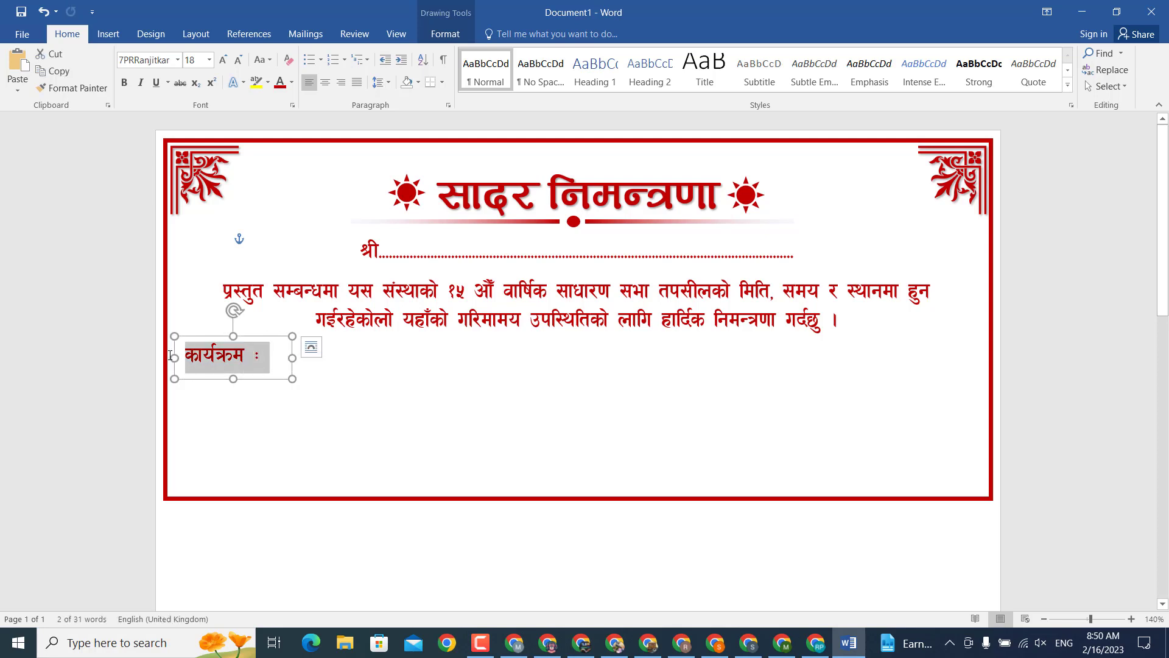
left_click(148, 83)
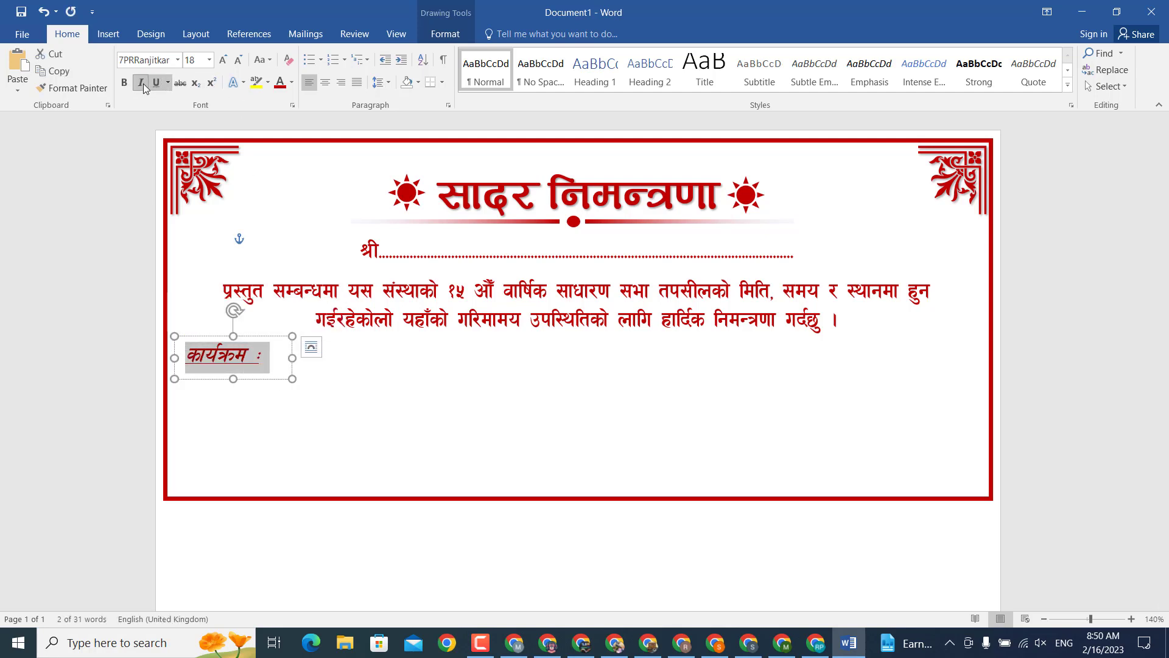
left_click(237, 407)
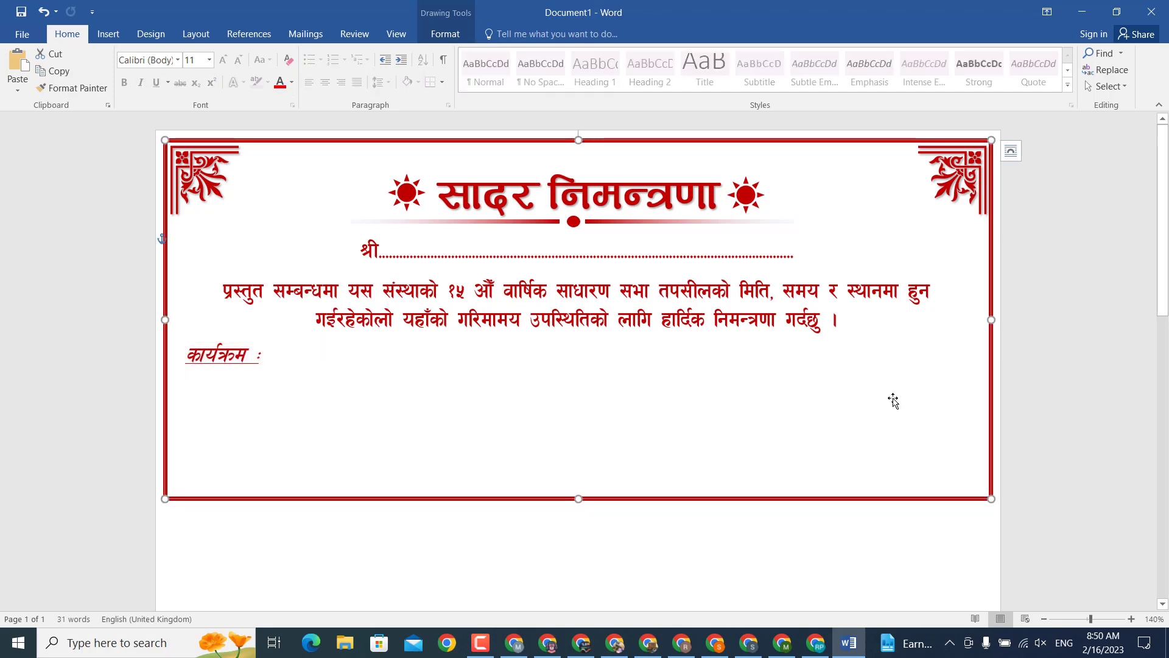
left_click(1151, 340)
Step: Draw a narrow text box near the title, then undo it
left_click(109, 34)
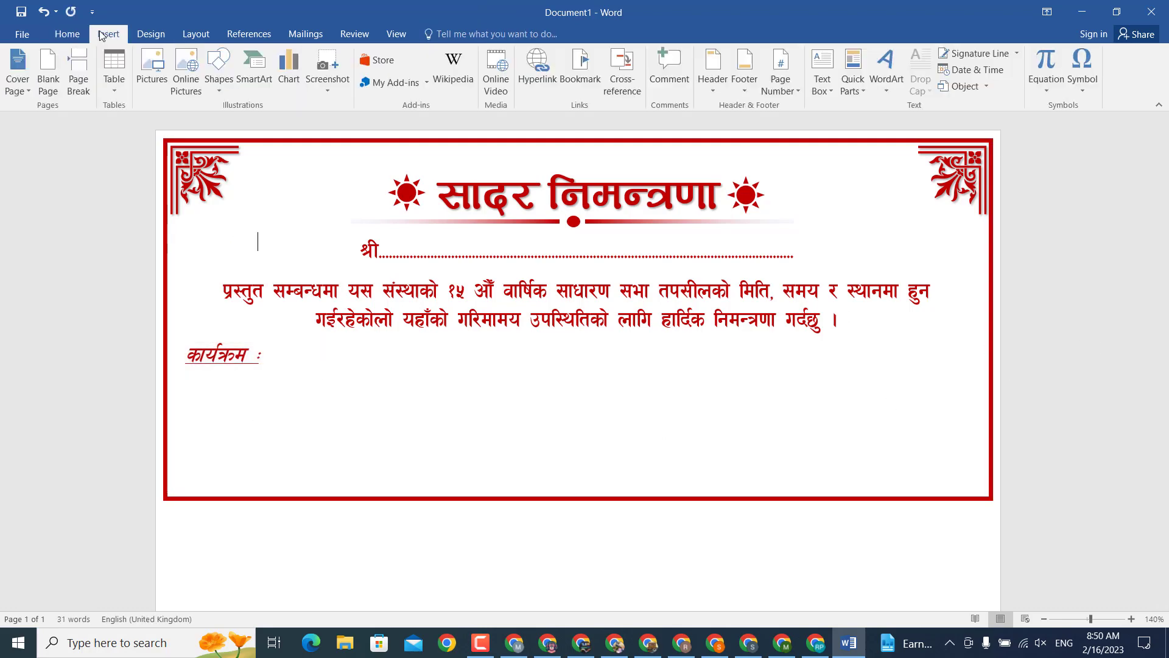
left_click(219, 70)
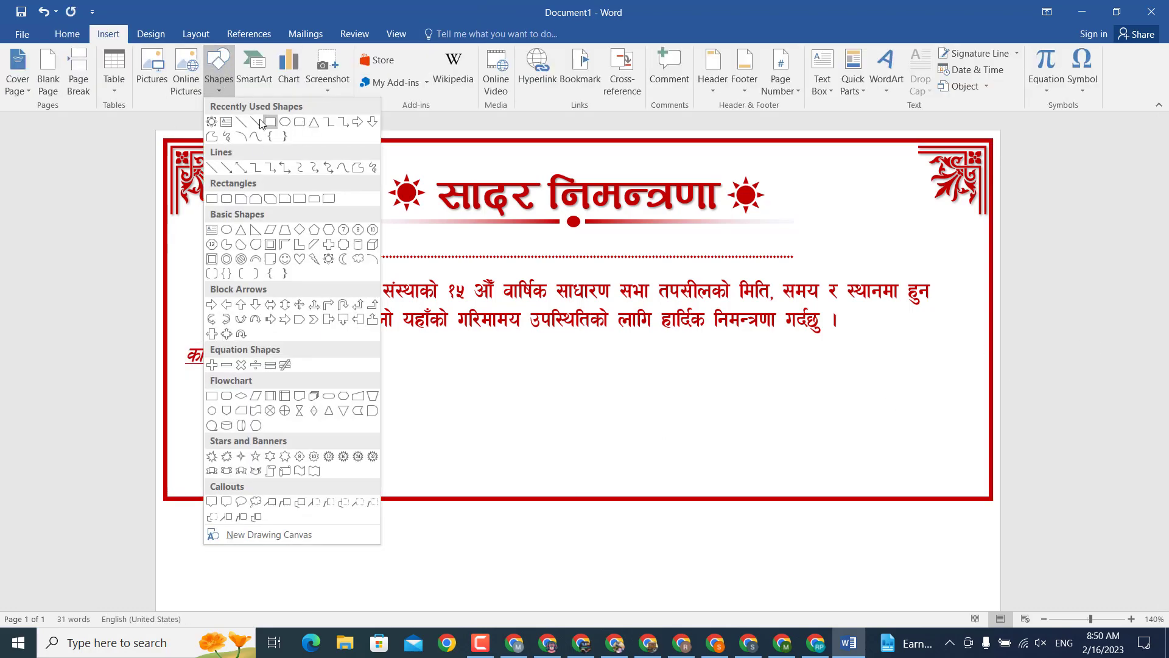
left_click(268, 122)
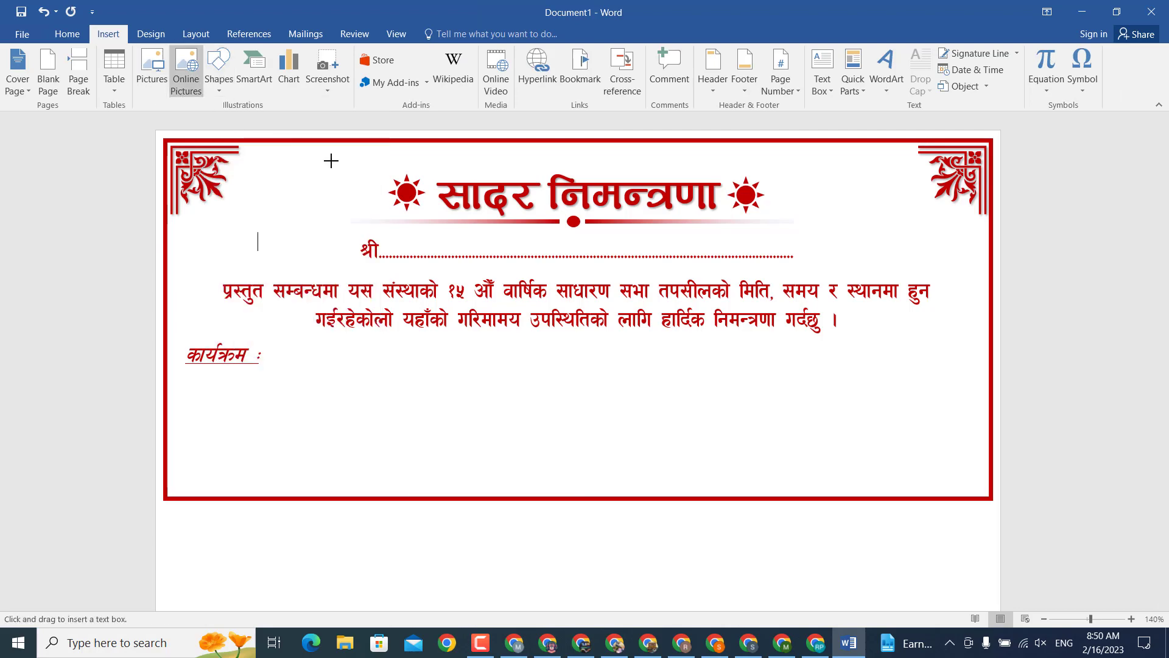
left_click_drag(344, 188, 375, 291)
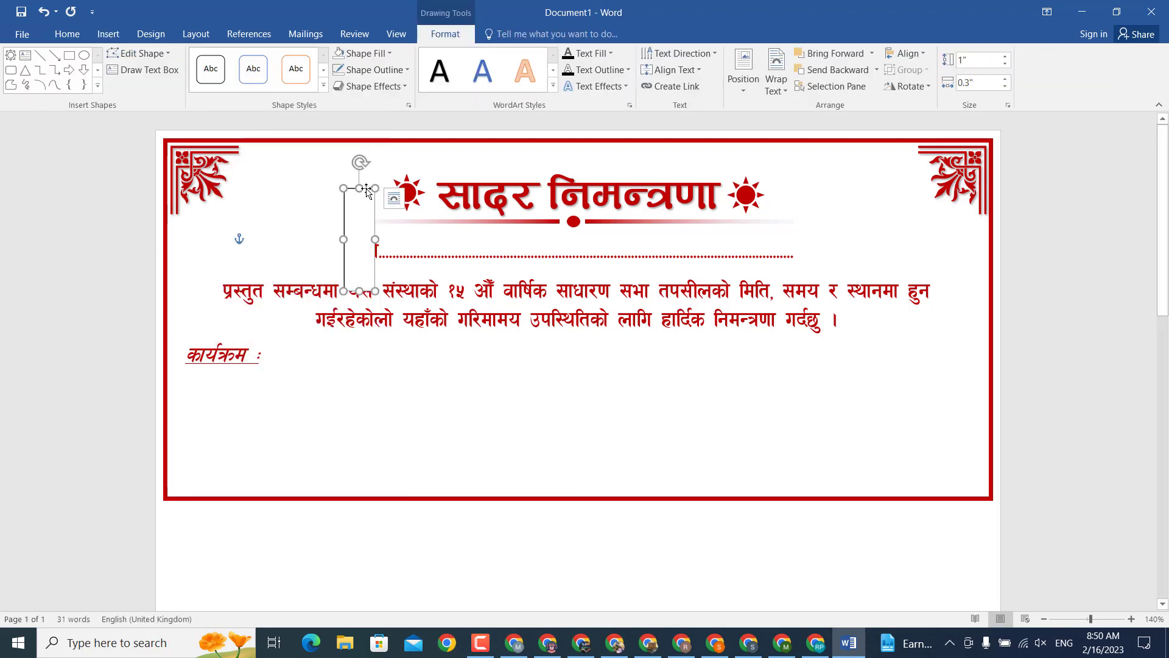
key("ctrl+z")
Step: Copy the invitation text box below, fill it with मिति, समय and स्थान lines, and narrow it leftwards
left_click(517, 250)
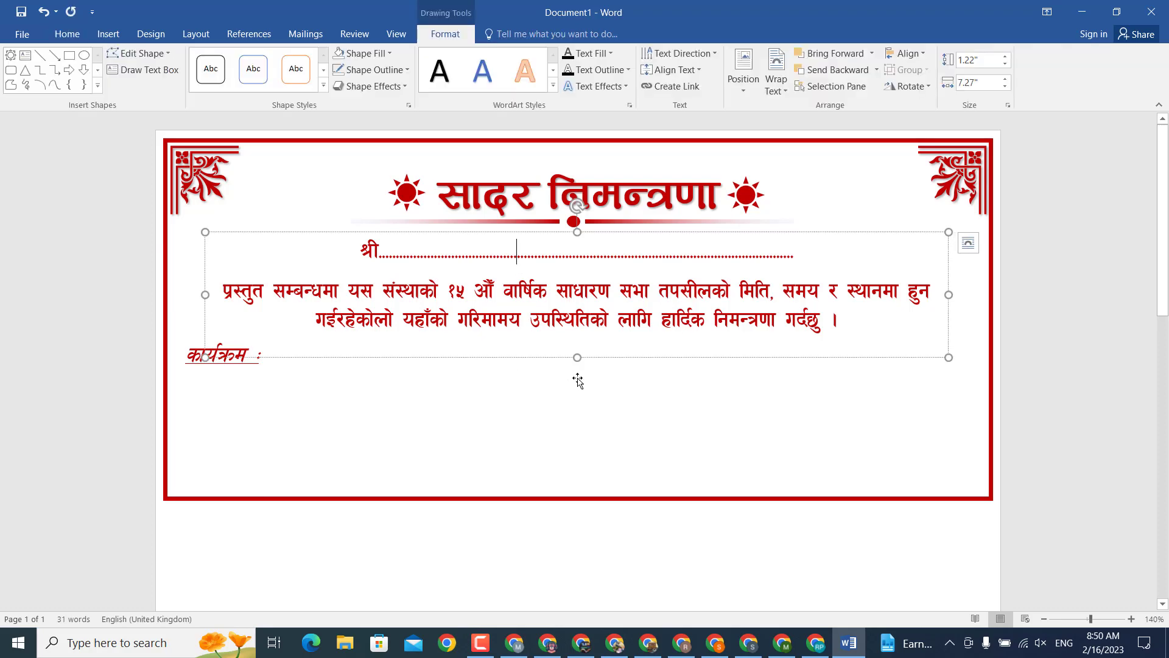
left_click_drag(563, 355, 565, 467)
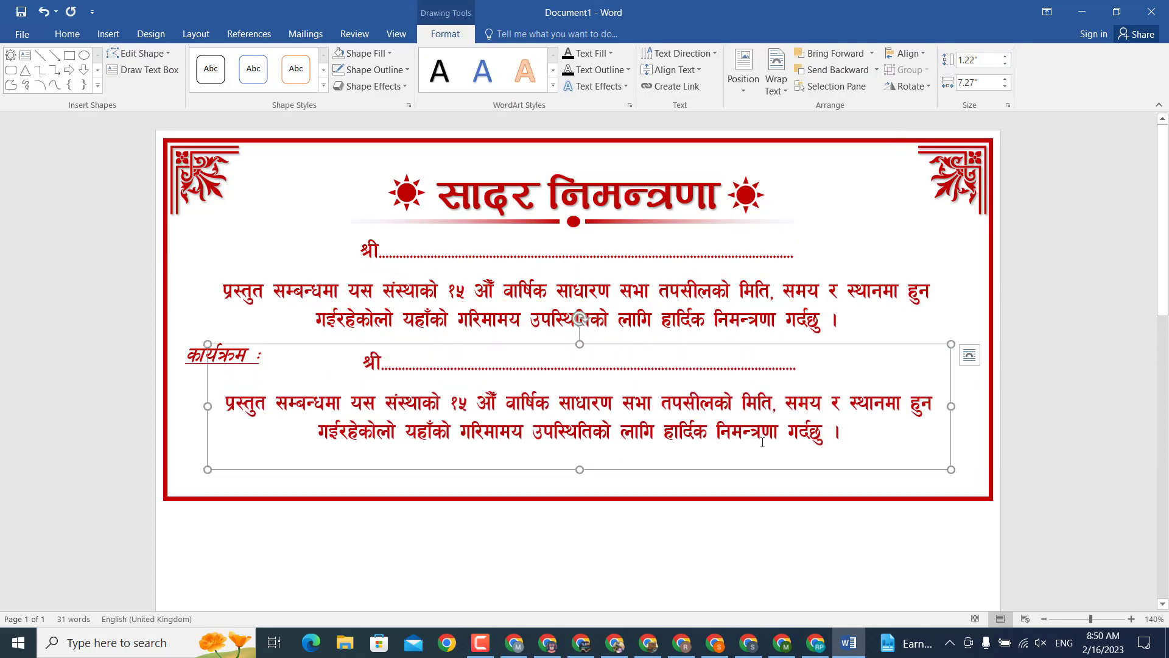
key("ctrl+a")
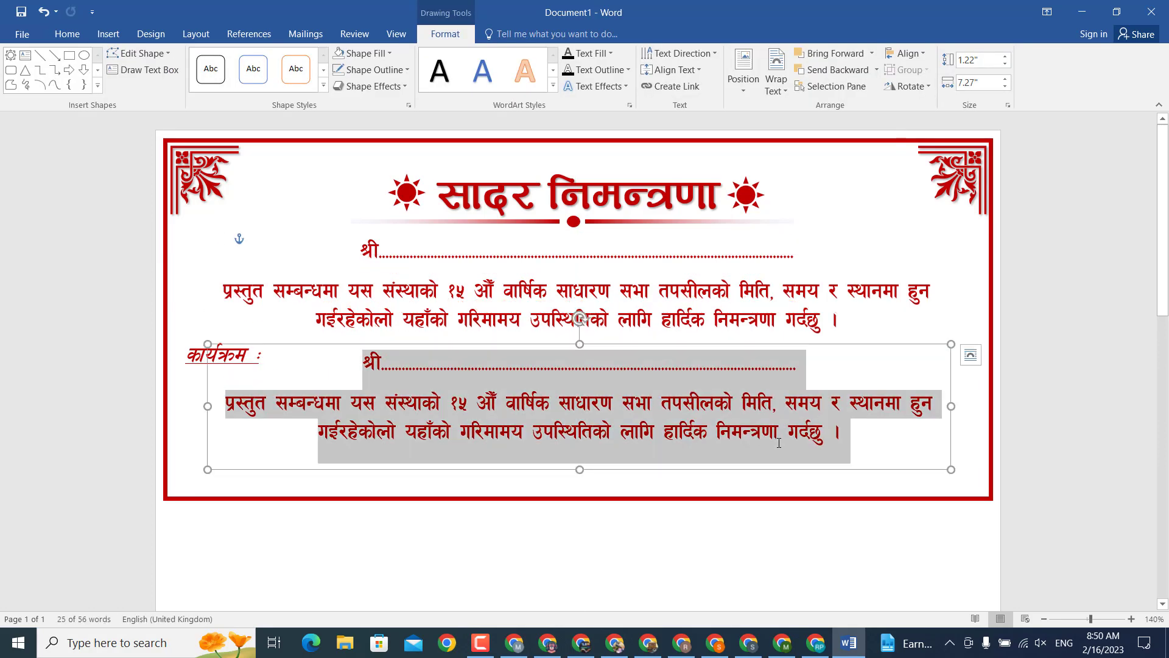
type("मिति :")
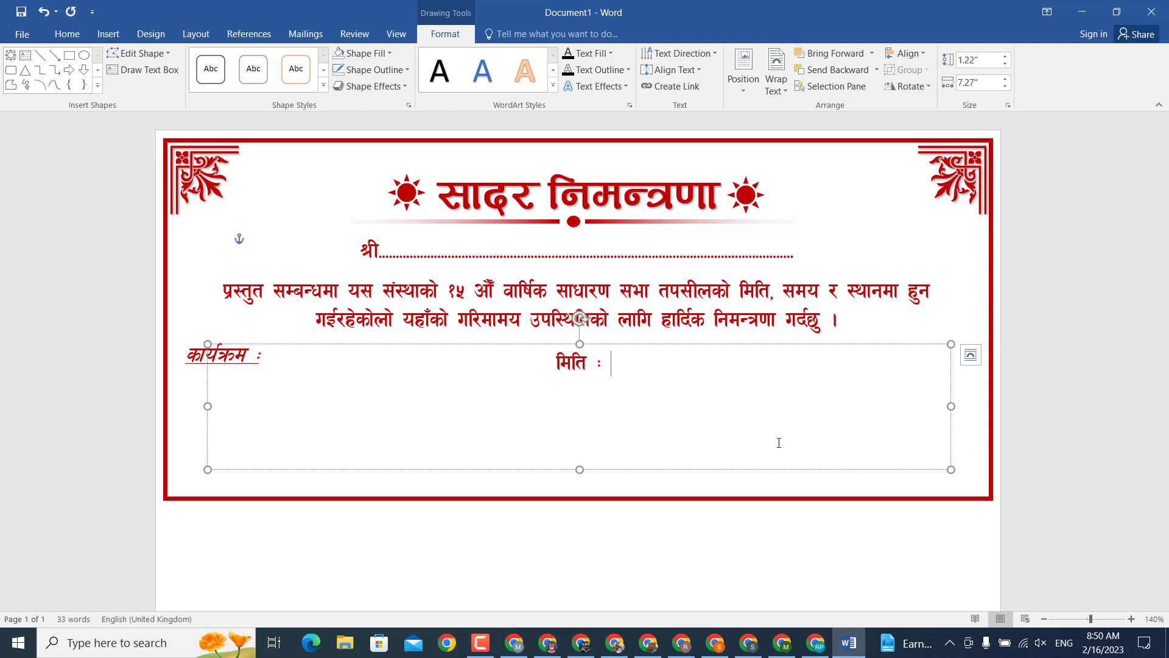
key("ctrl+v")
type("..........")
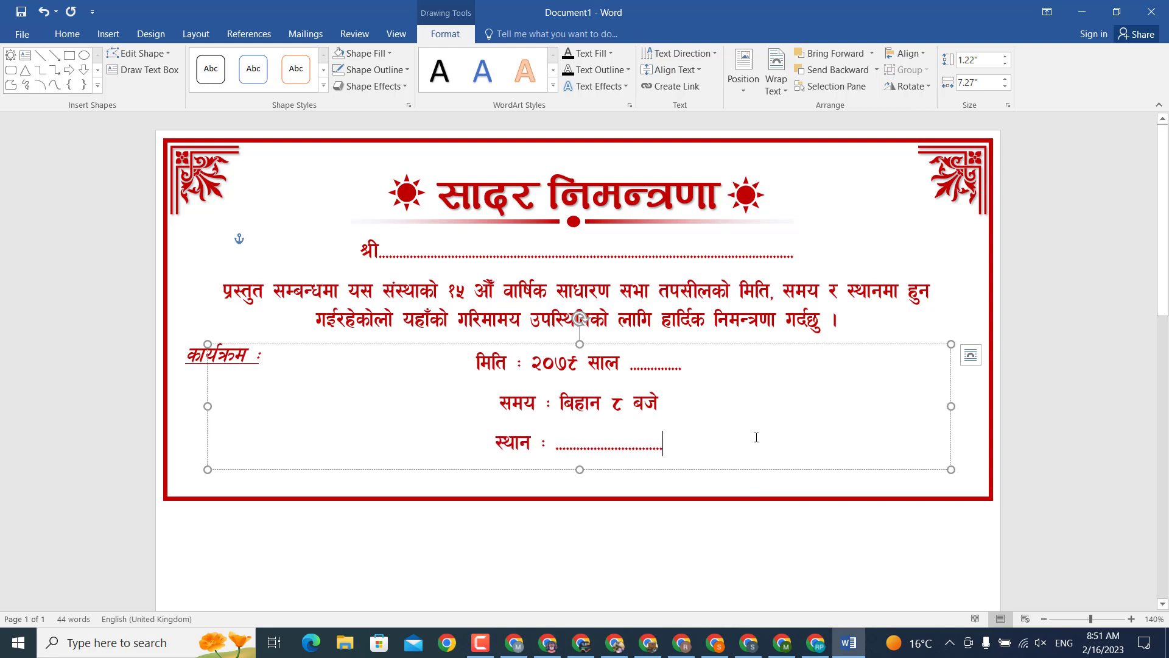
left_click_drag(704, 441, 323, 334)
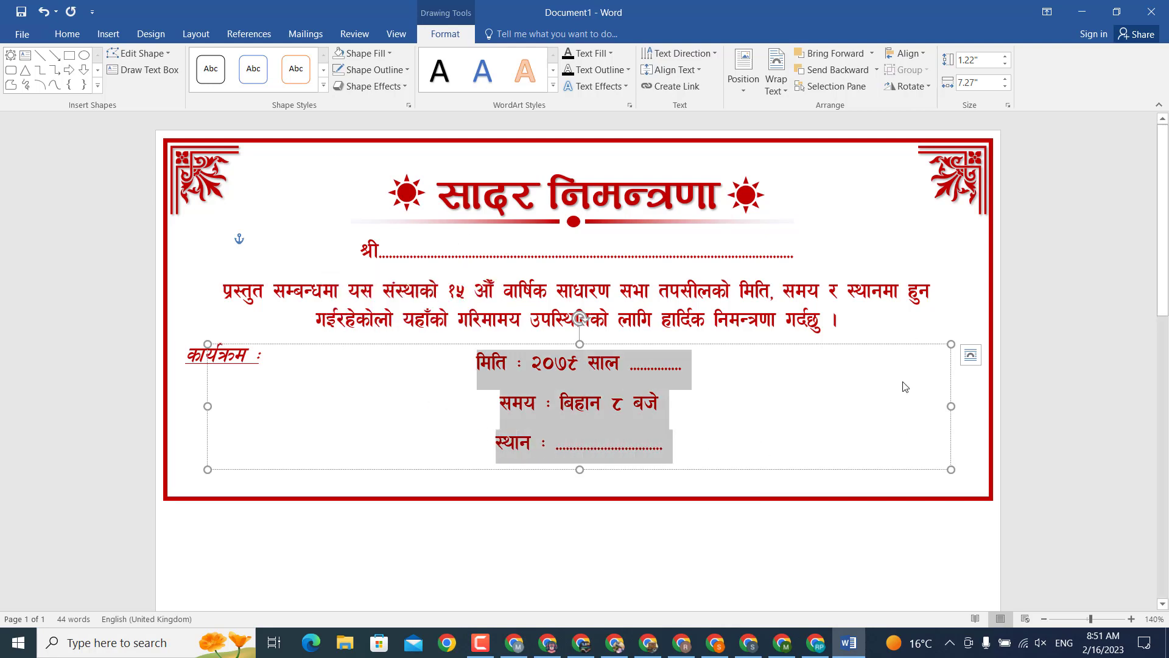
left_click_drag(950, 470, 438, 455)
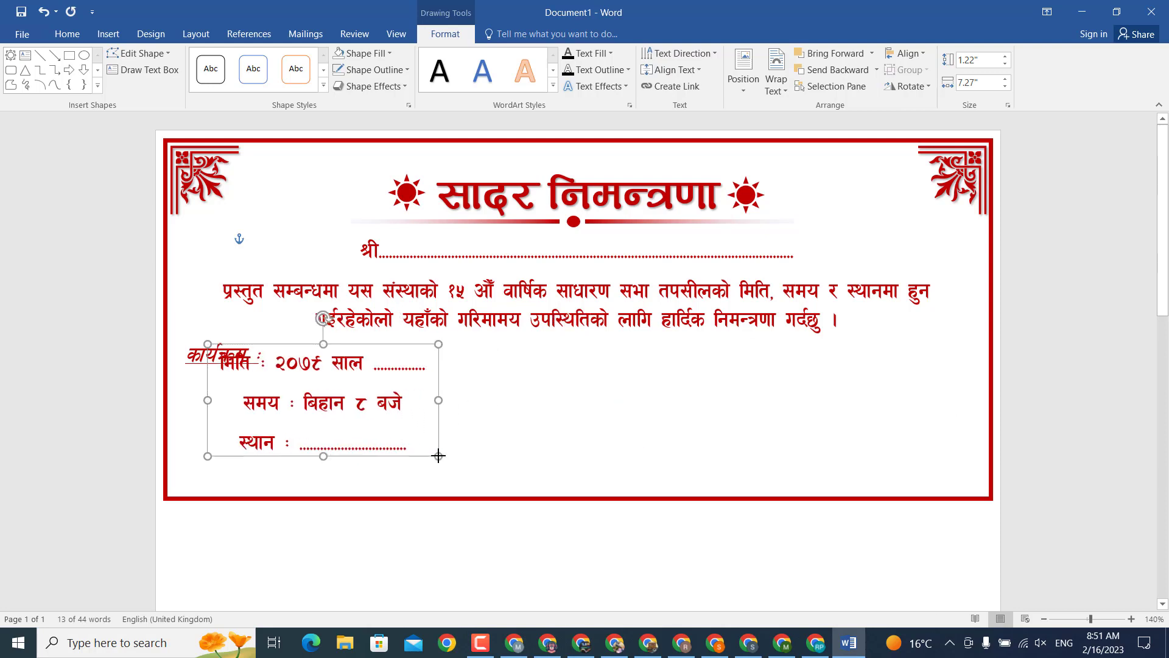
Step: Give the details lines Single line spacing with 0 pt after, and move the box under कार्यक्रम
left_click(67, 34)
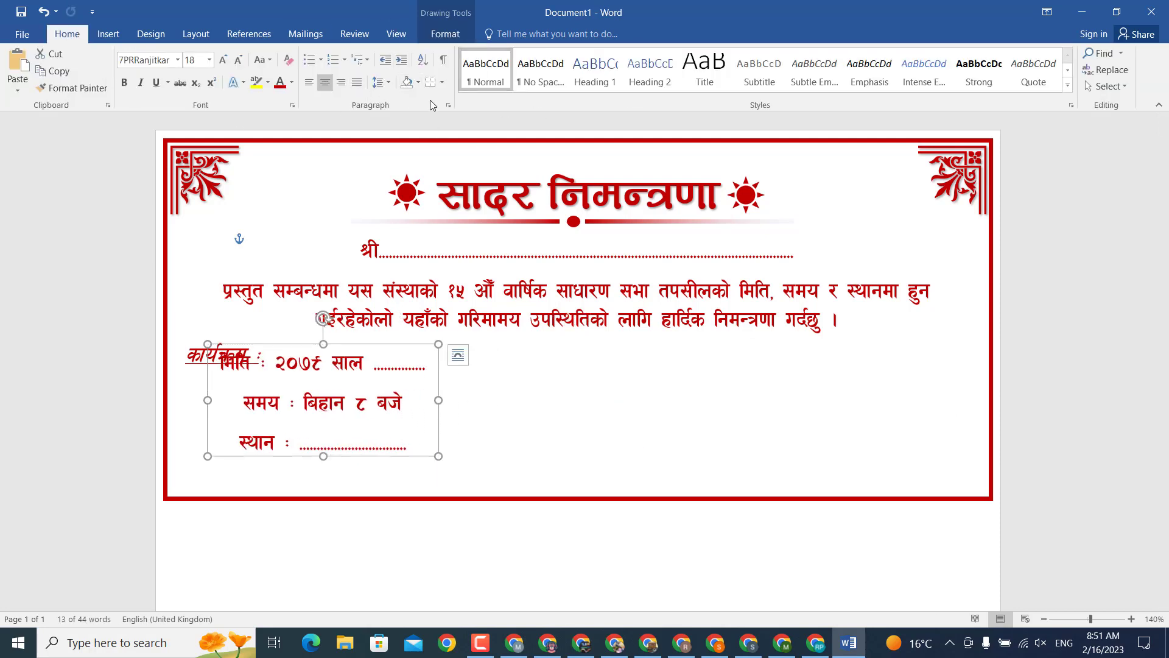
left_click(448, 105)
left_click(681, 344)
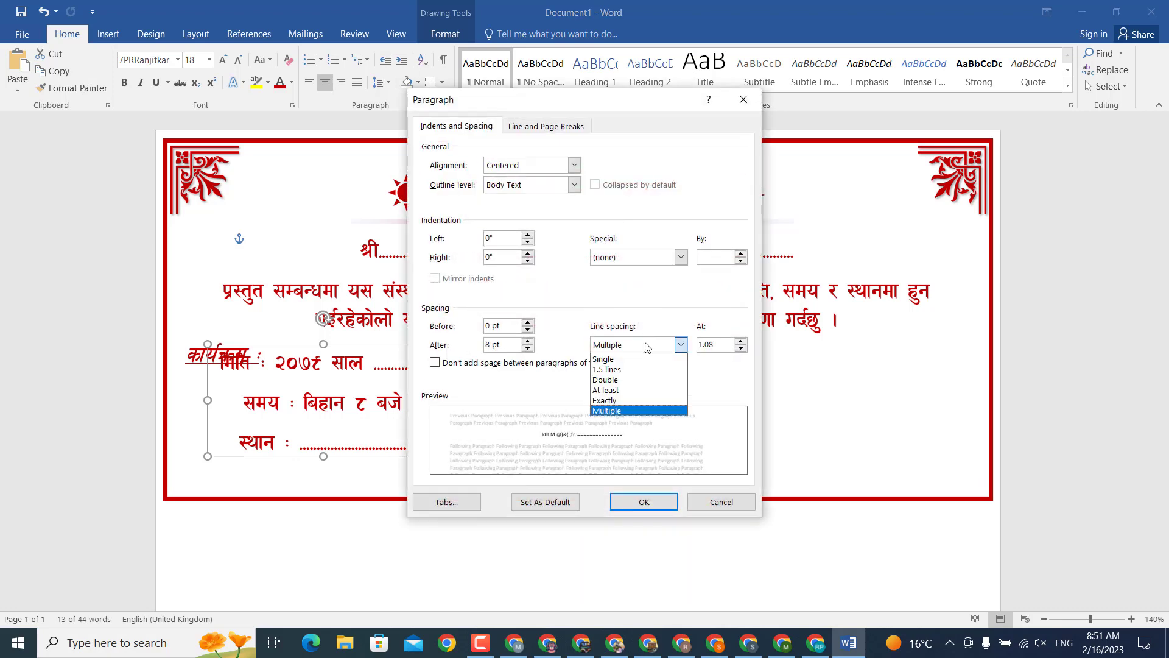
left_click(584, 365)
left_click(528, 348)
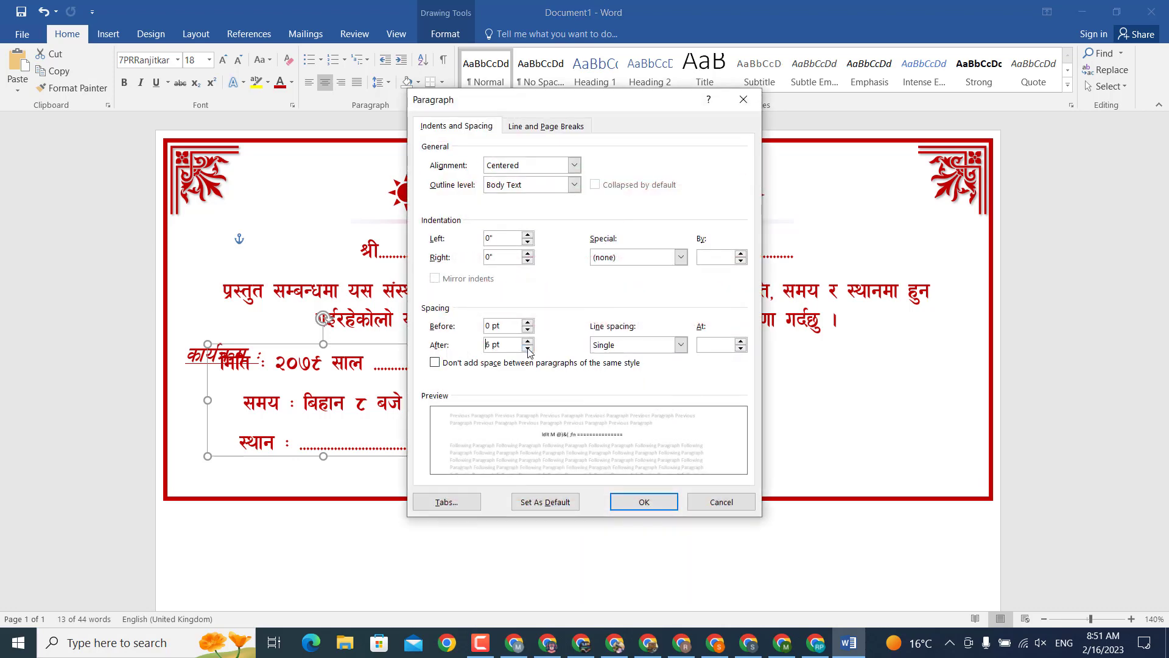
left_click(644, 502)
left_click_drag(422, 458, 392, 470)
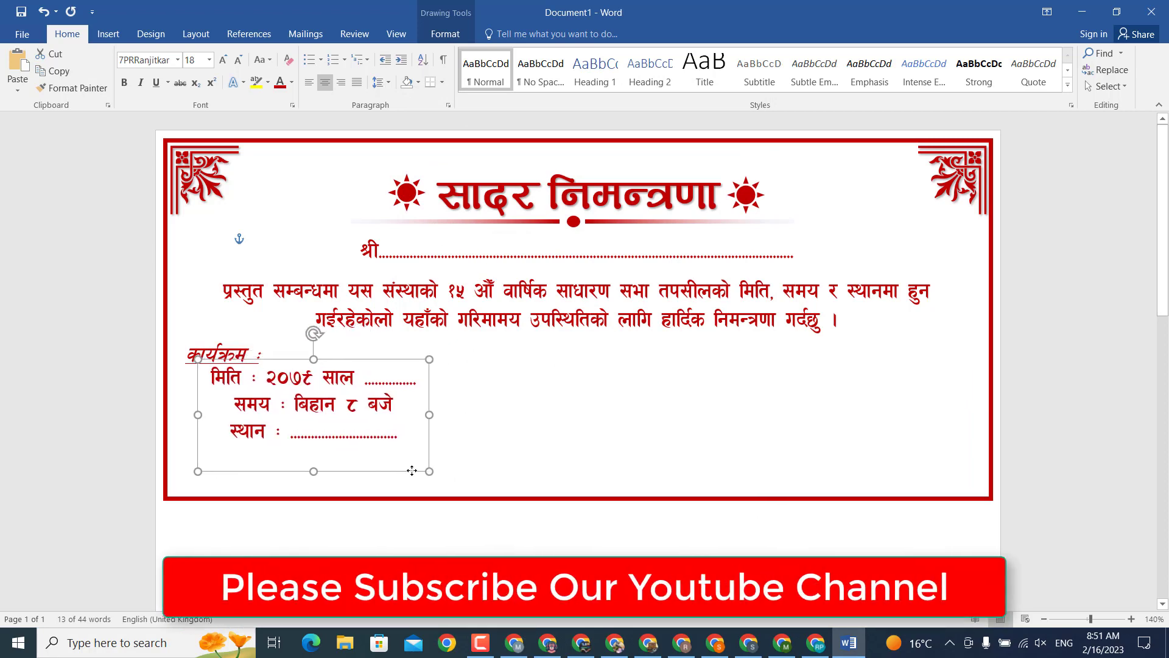
Step: Reduce the details text to size 12, left-align it, and resize the box snugly under the heading
left_click(238, 60)
left_click(239, 60)
left_click(238, 59)
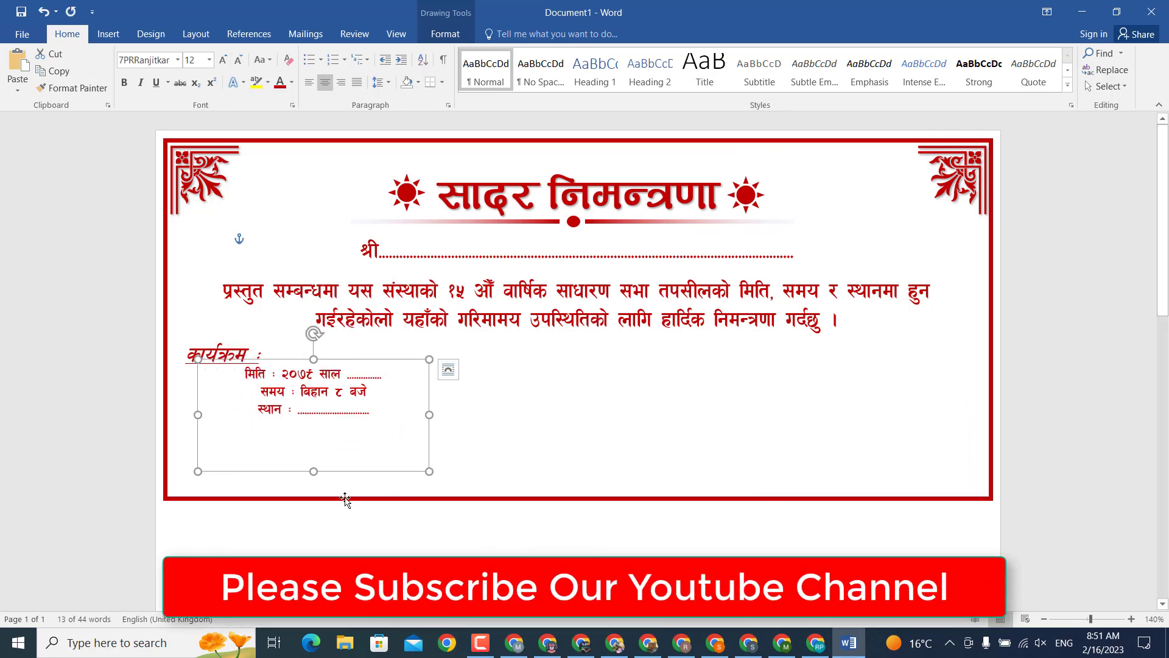
left_click_drag(314, 471, 314, 428)
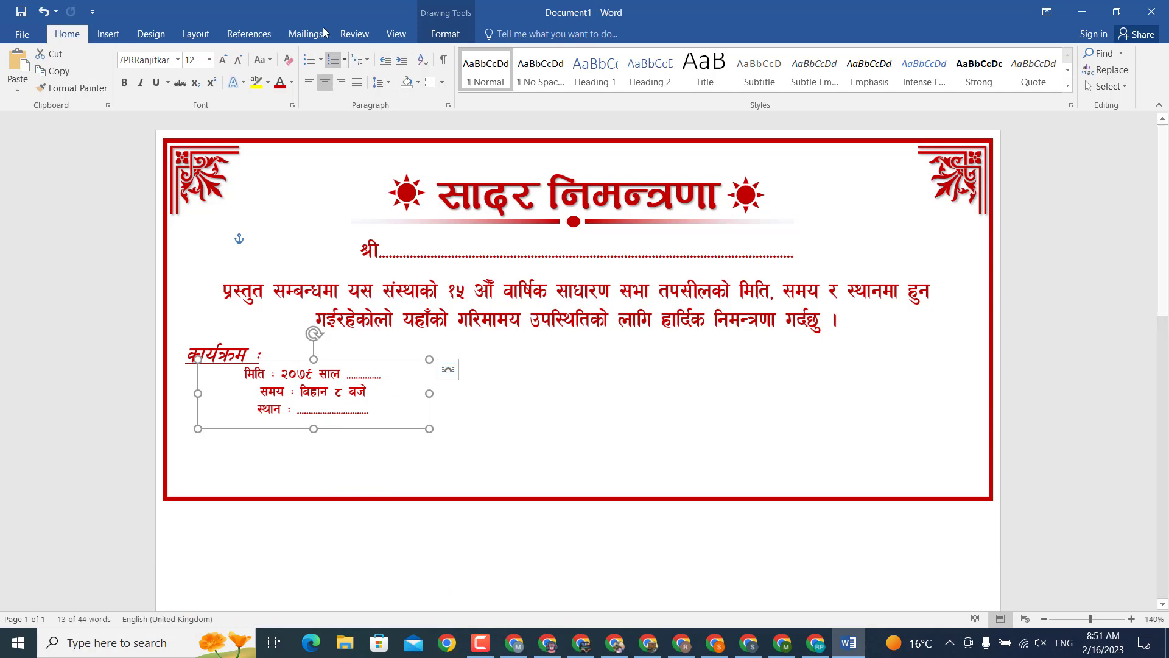
left_click(310, 84)
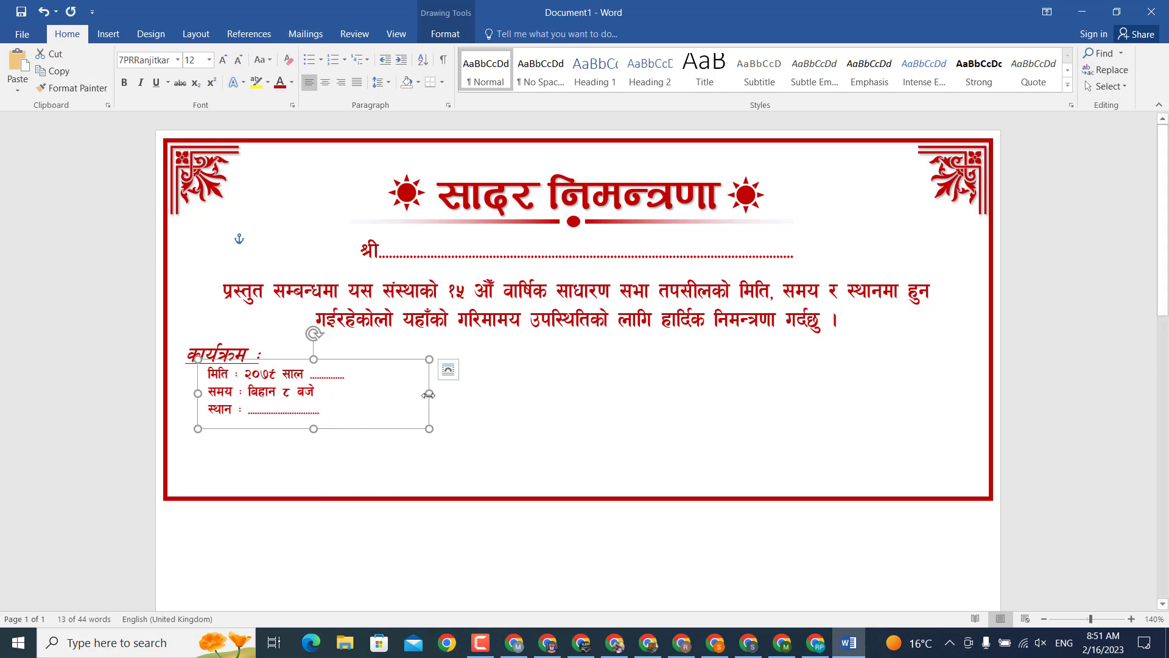
mouse_move(428, 394)
left_mouse_down()
mouse_move(360, 395)
mouse_move(335, 434)
left_mouse_up()
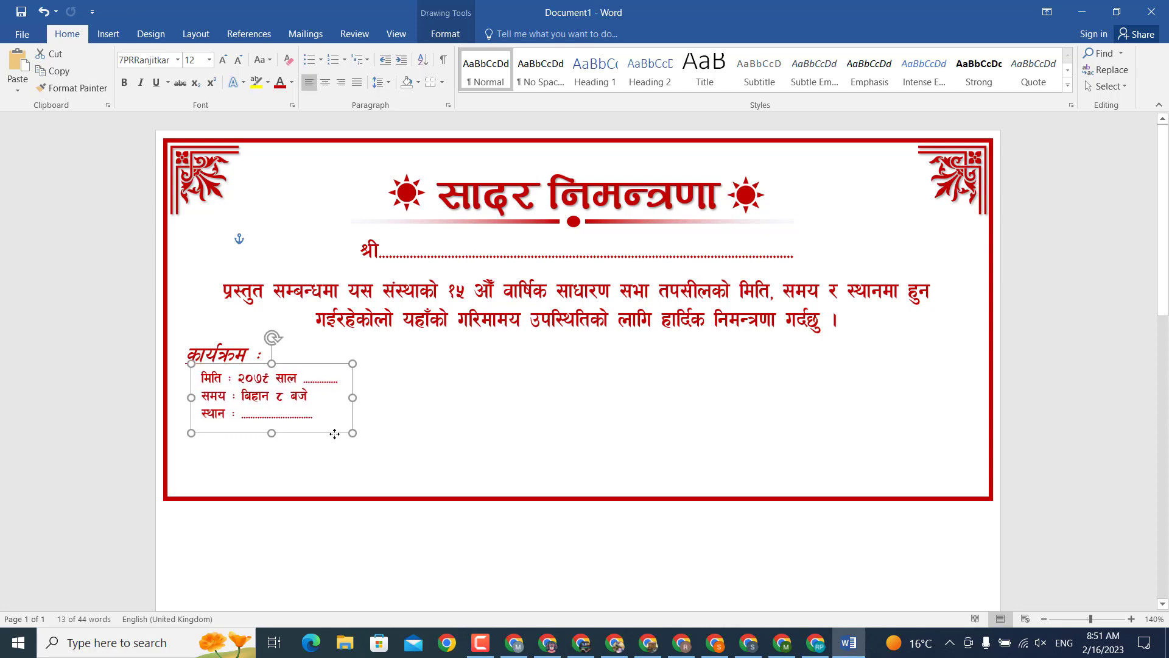
left_click(475, 418)
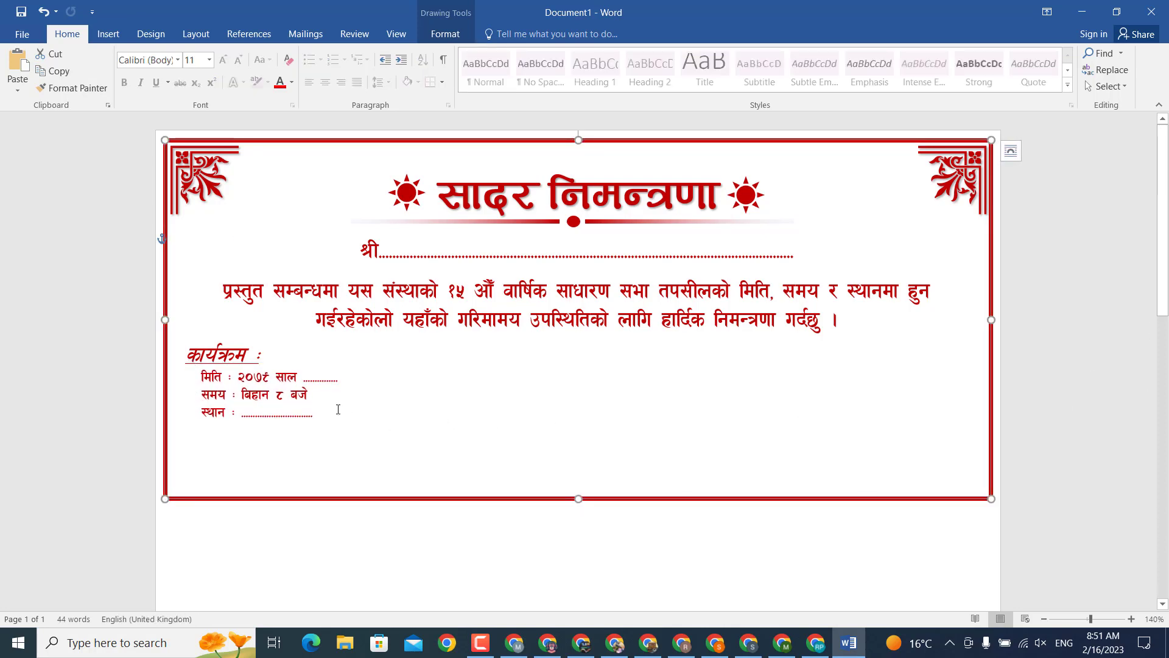
left_click(302, 432)
left_click_drag(297, 434, 288, 427)
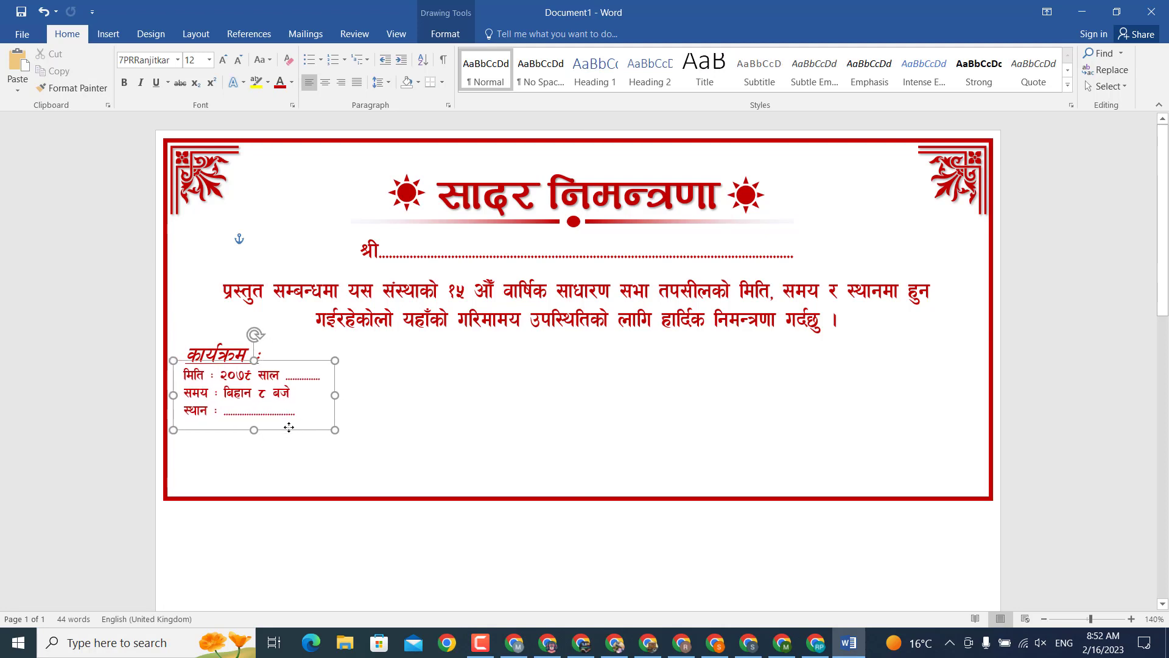
left_click(710, 355)
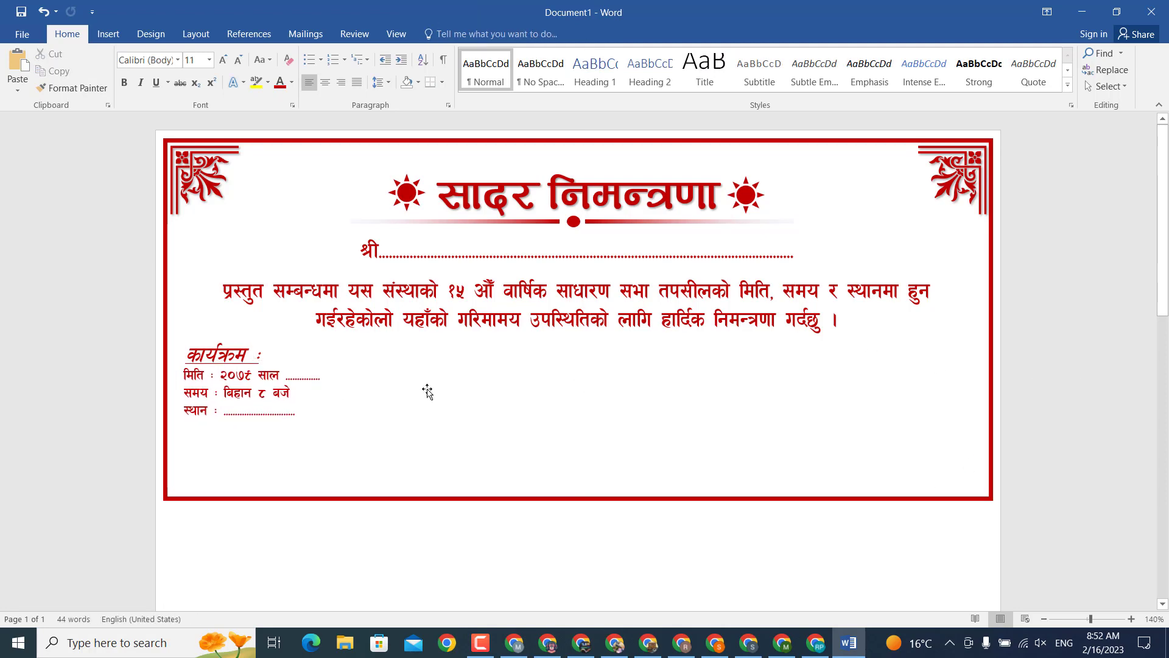
Step: Copy the details box to the card's right and replace its text with a shortened dotted line
left_click(229, 398)
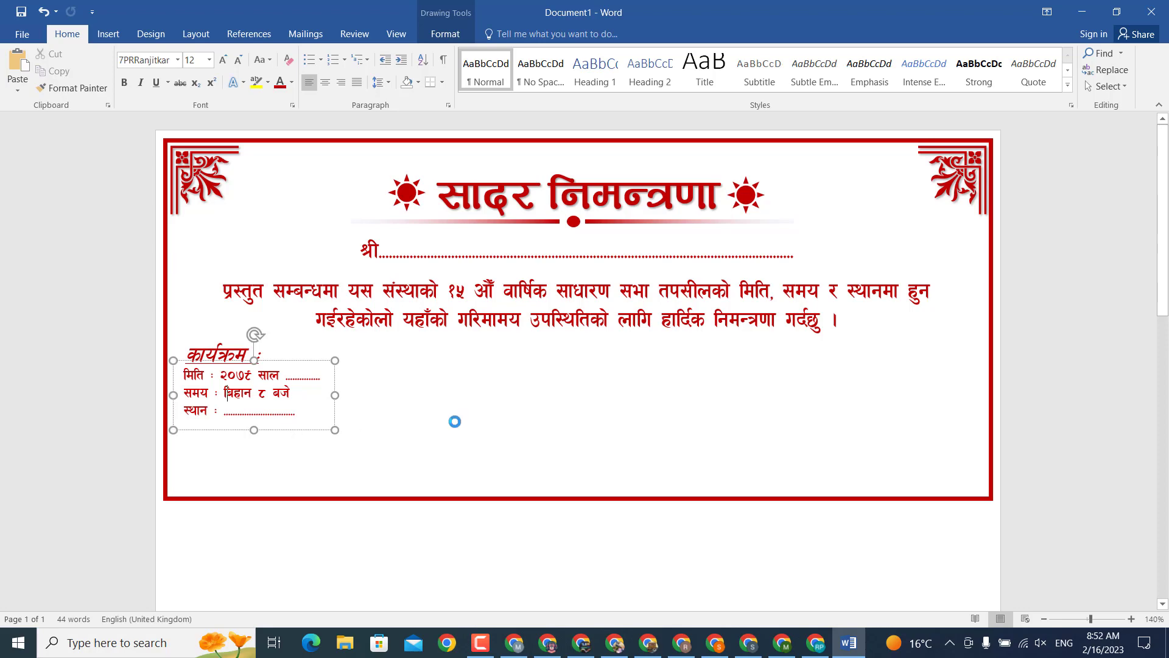
left_click_drag(295, 434, 882, 387)
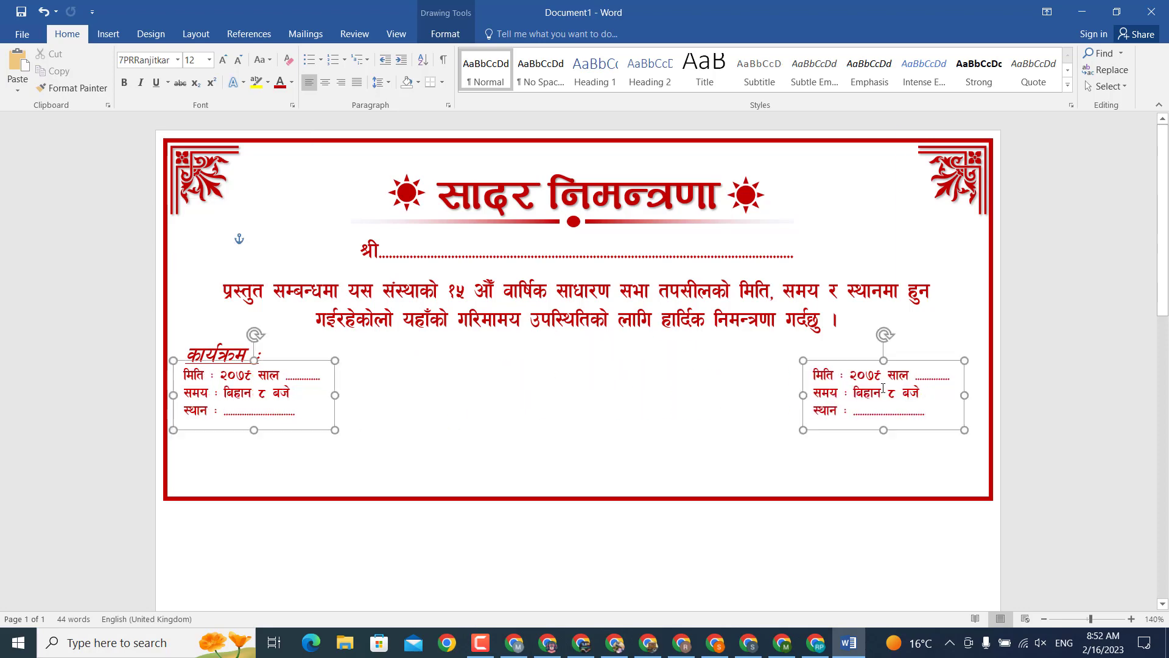
key("ctrl+a")
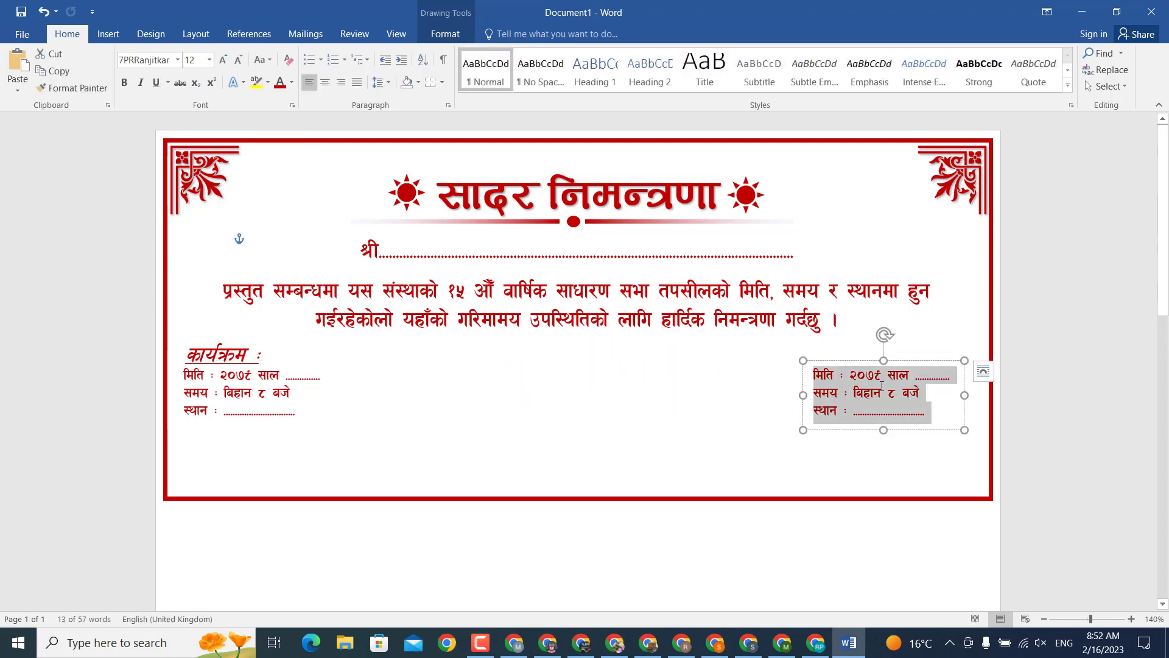
type("c")
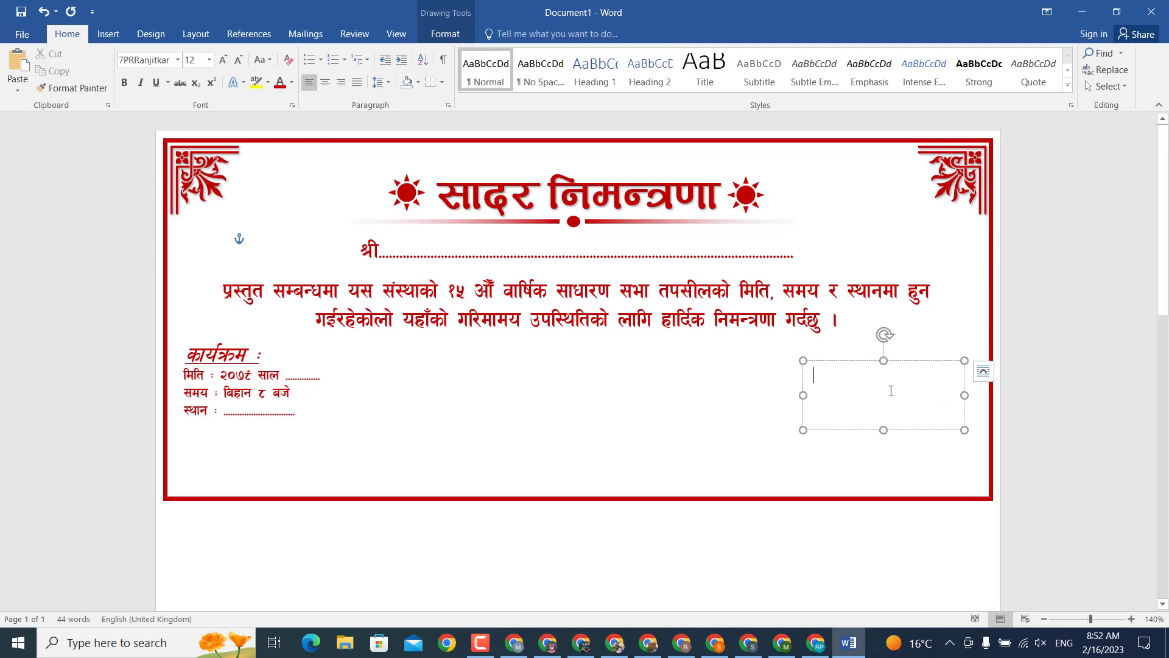
type("............")
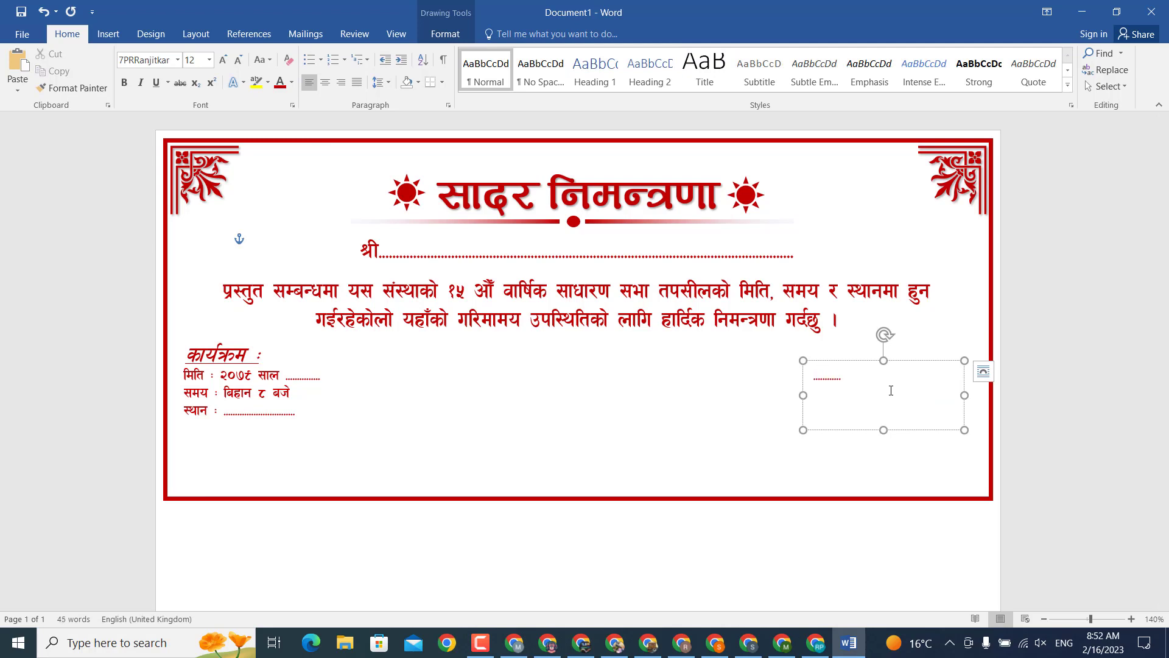
type(".....................................")
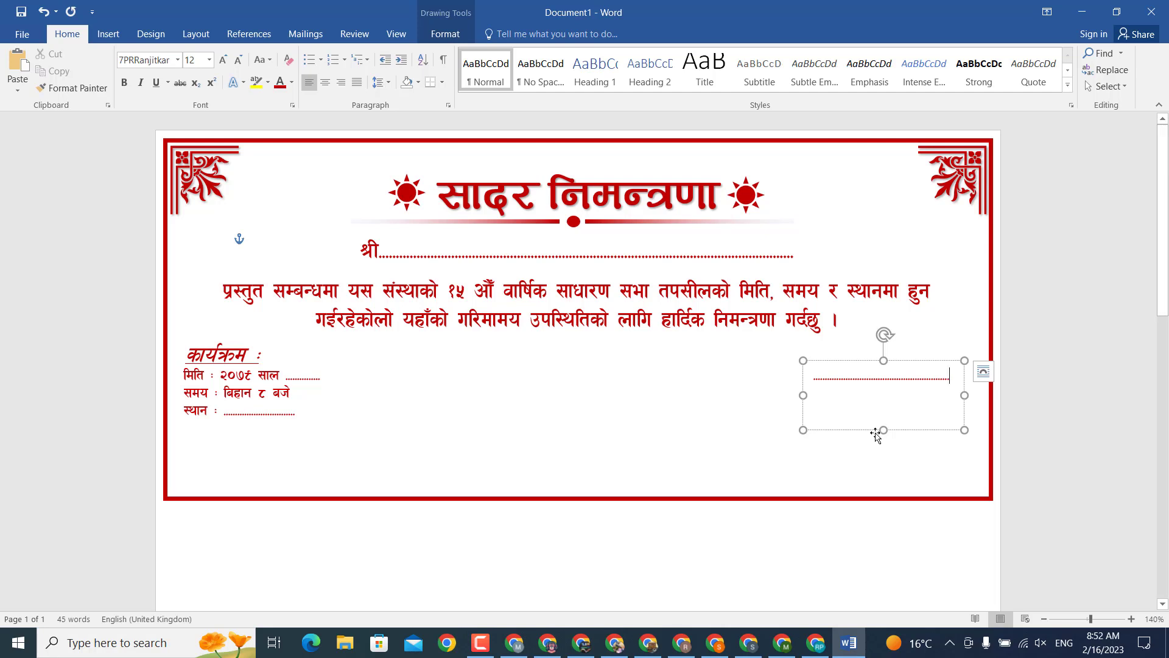
mouse_move(880, 431)
left_mouse_down()
mouse_move(885, 395)
mouse_move(895, 424)
left_mouse_up()
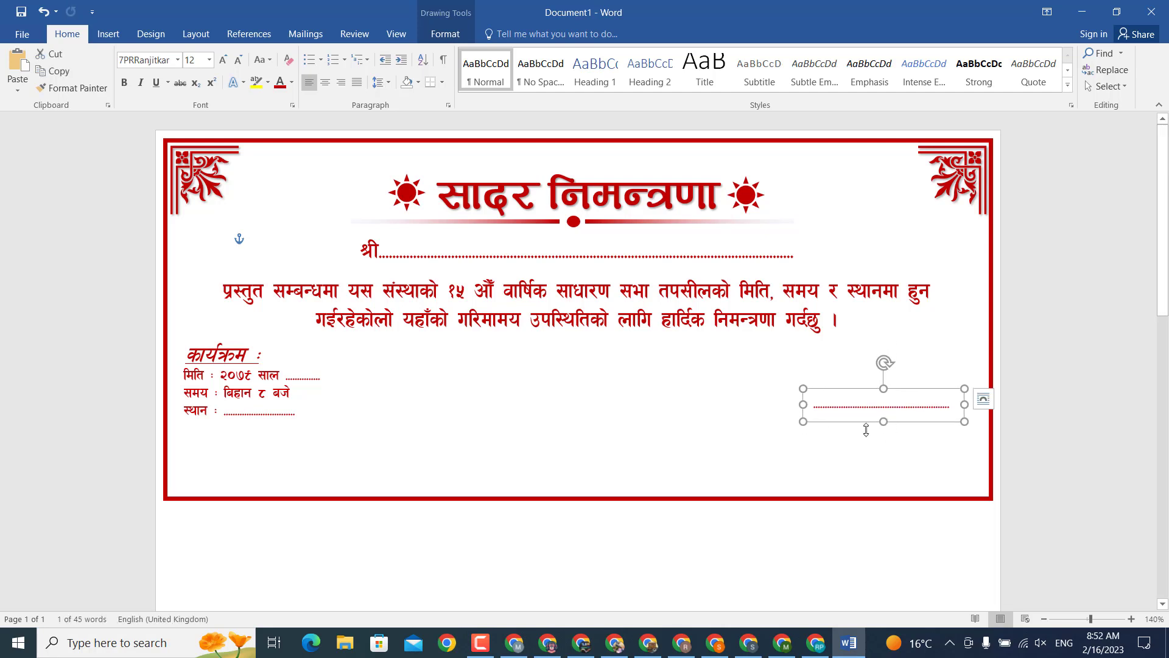
left_click(175, 362)
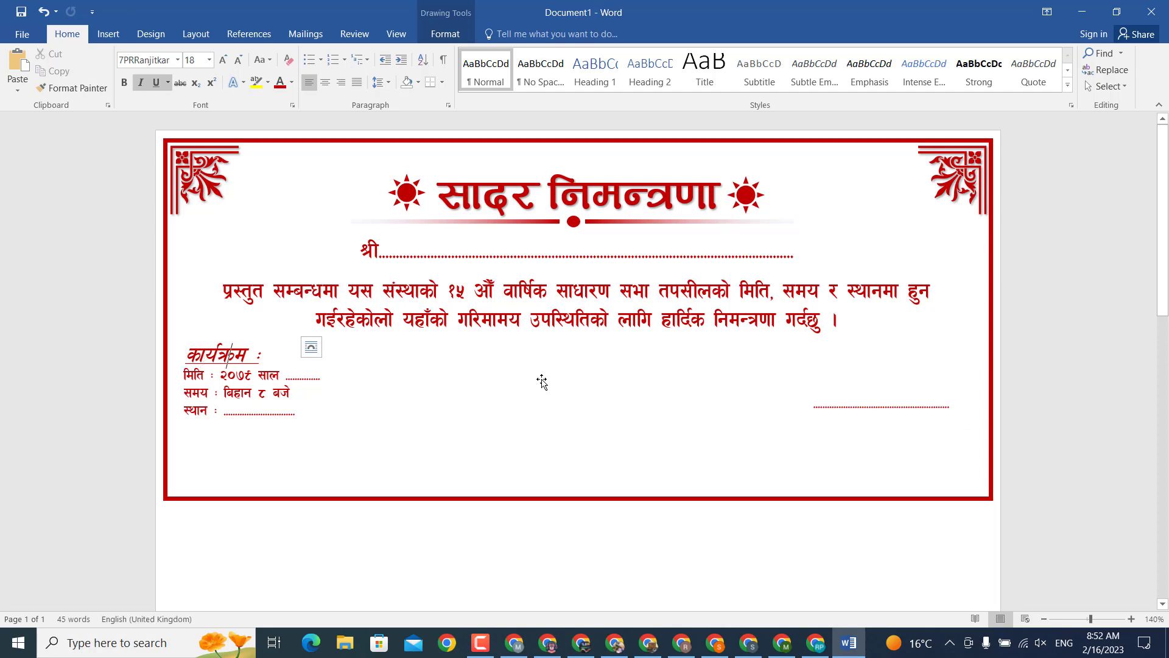
Step: Copy the कार्यक्रम label box to the right above the dotted line and retype it as महासचिव
left_click(259, 371)
left_click(250, 359)
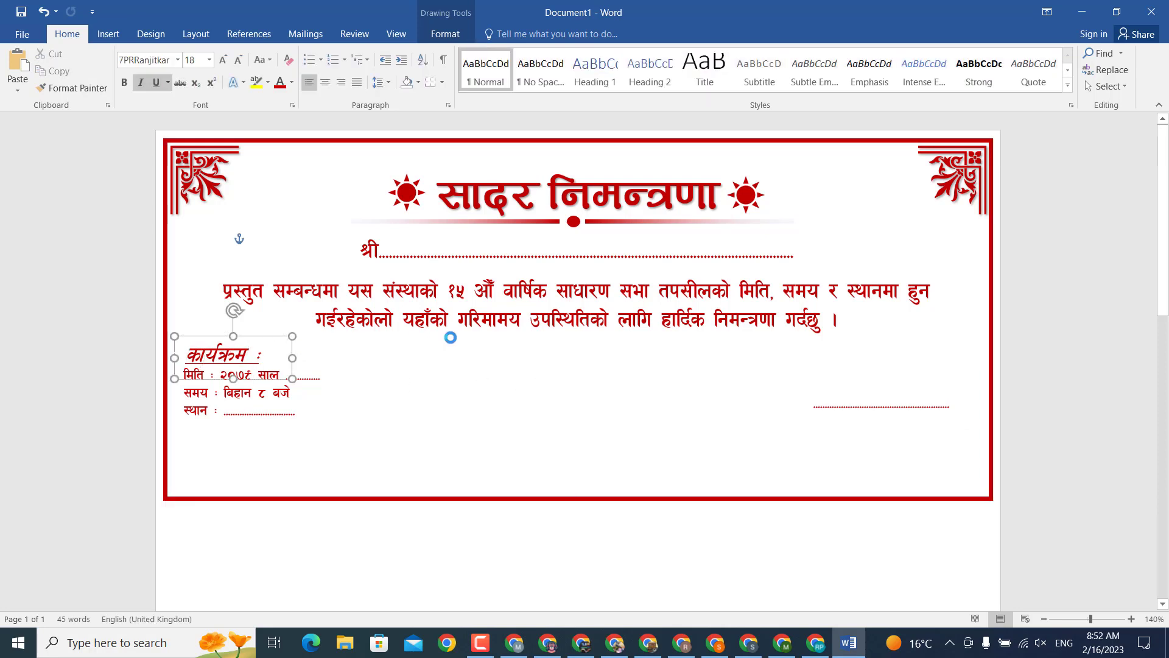
left_click_drag(262, 350, 819, 349)
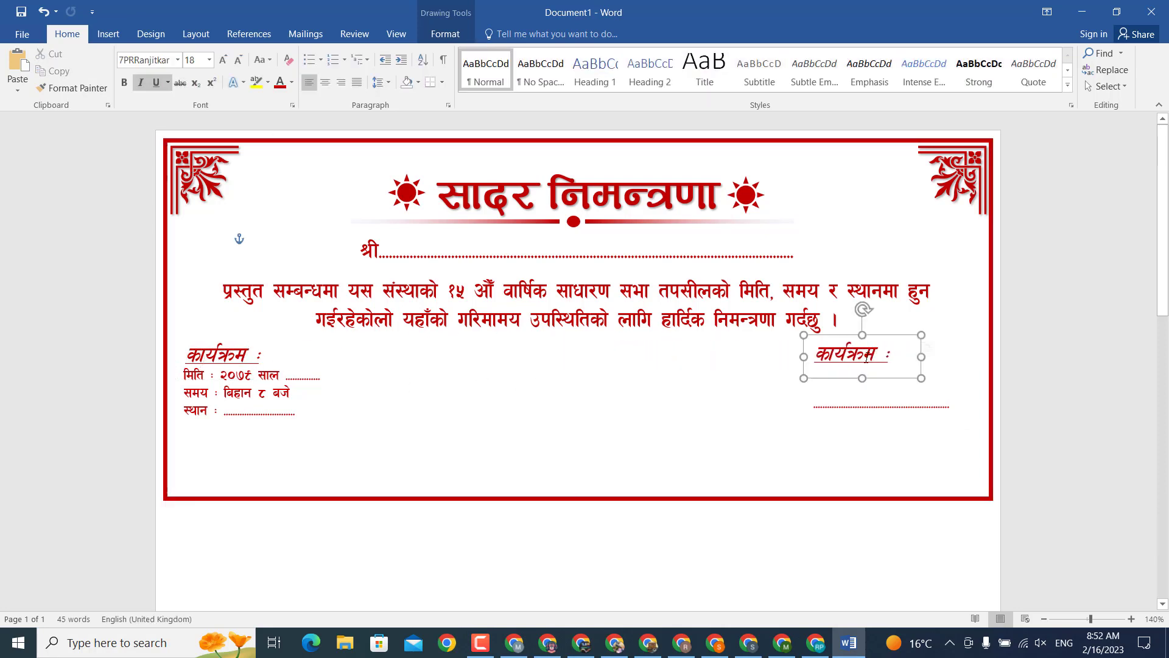
left_click_drag(868, 361, 599, 361)
type("c")
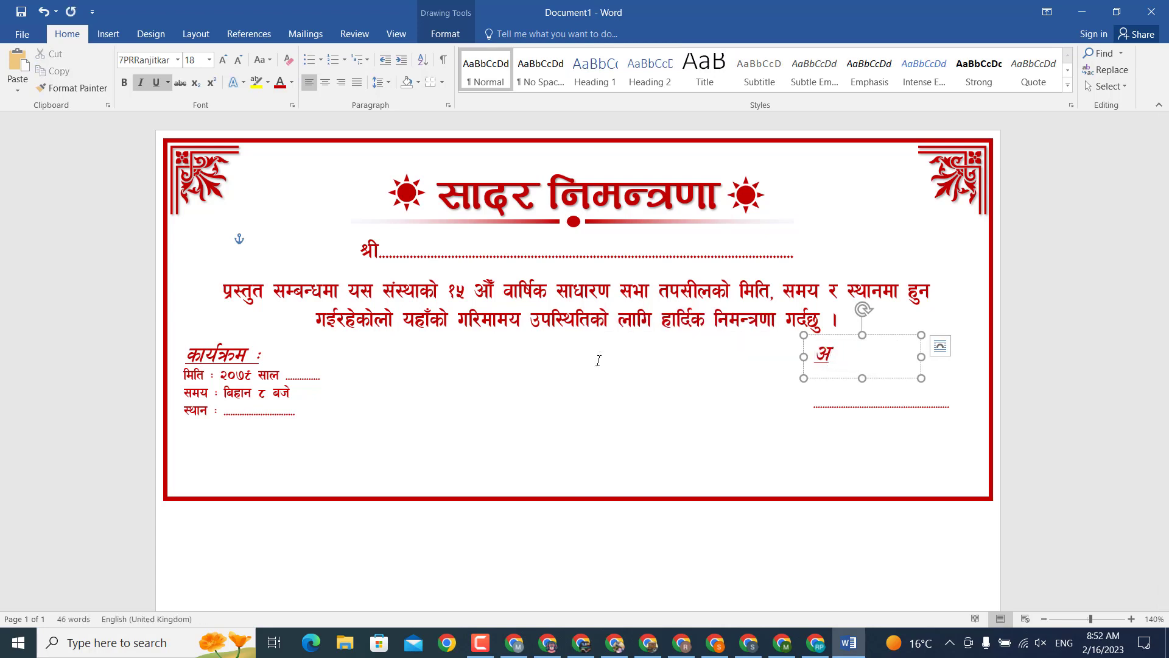
key("BackSpace")
type("dxf")
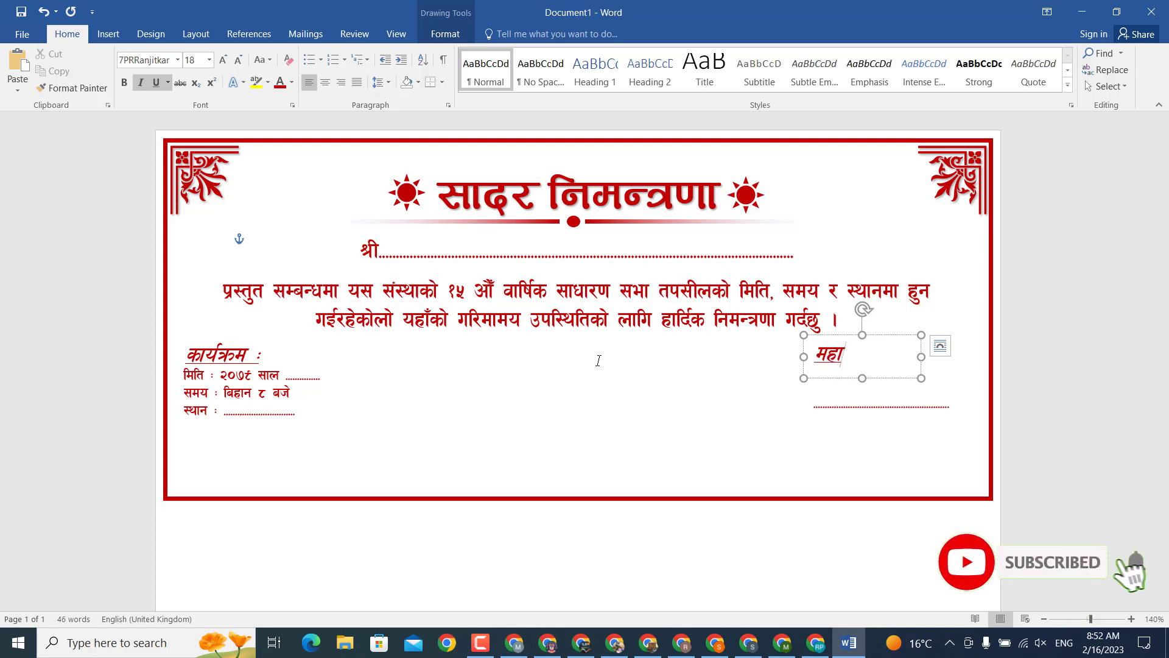
type(";Lr")
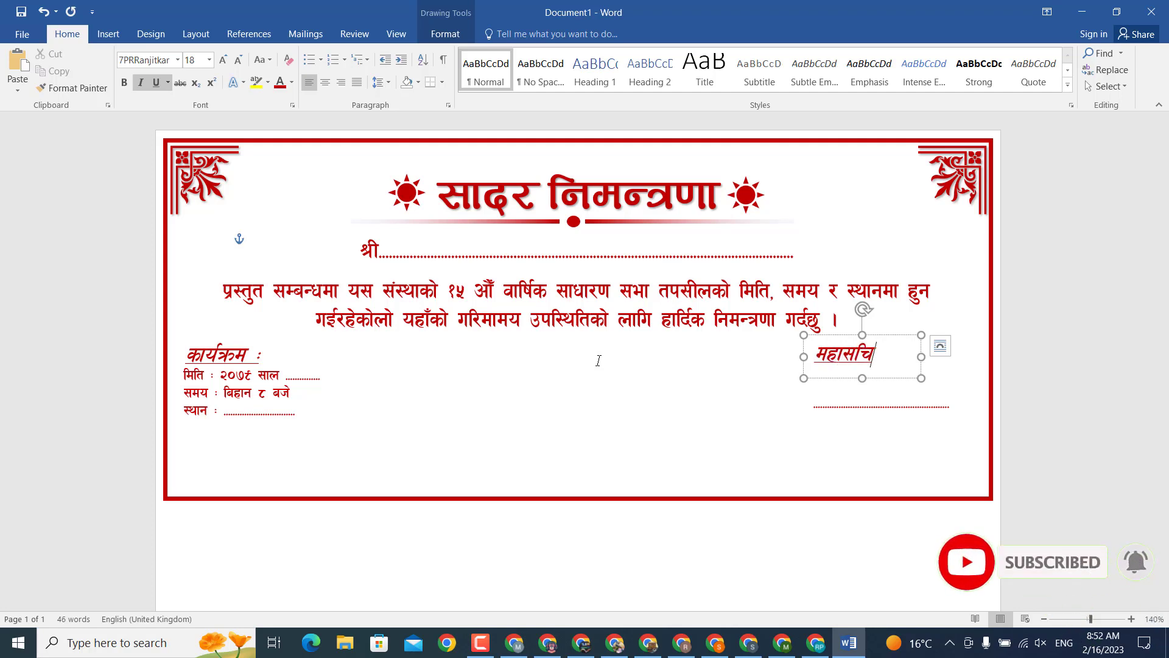
type("j")
type(";")
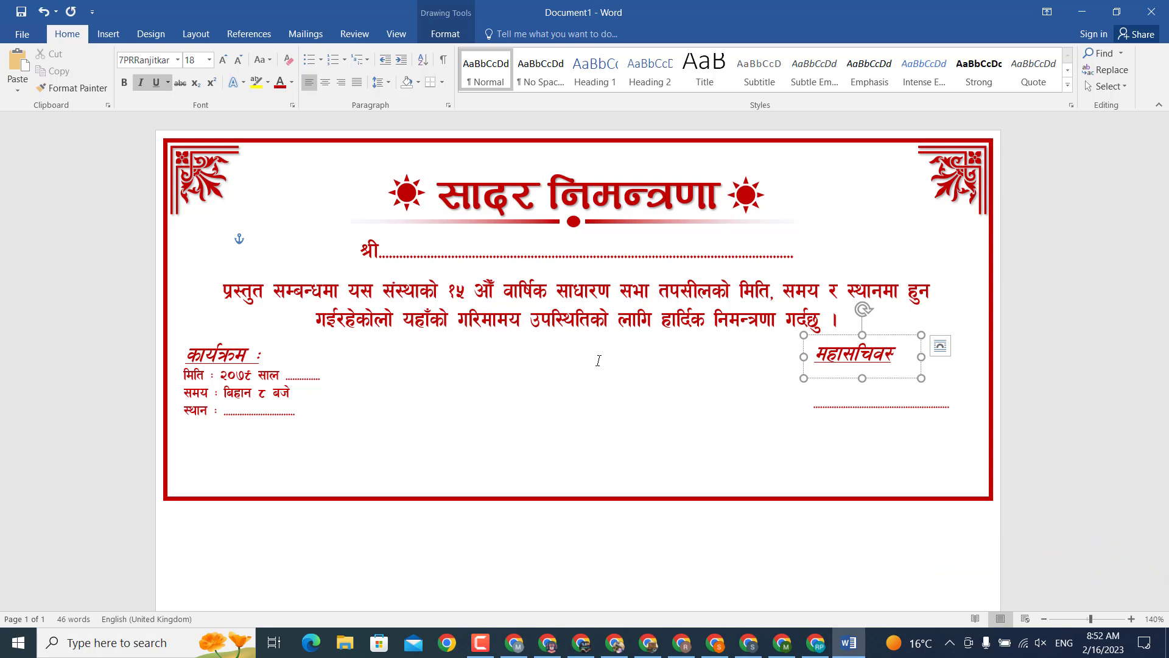
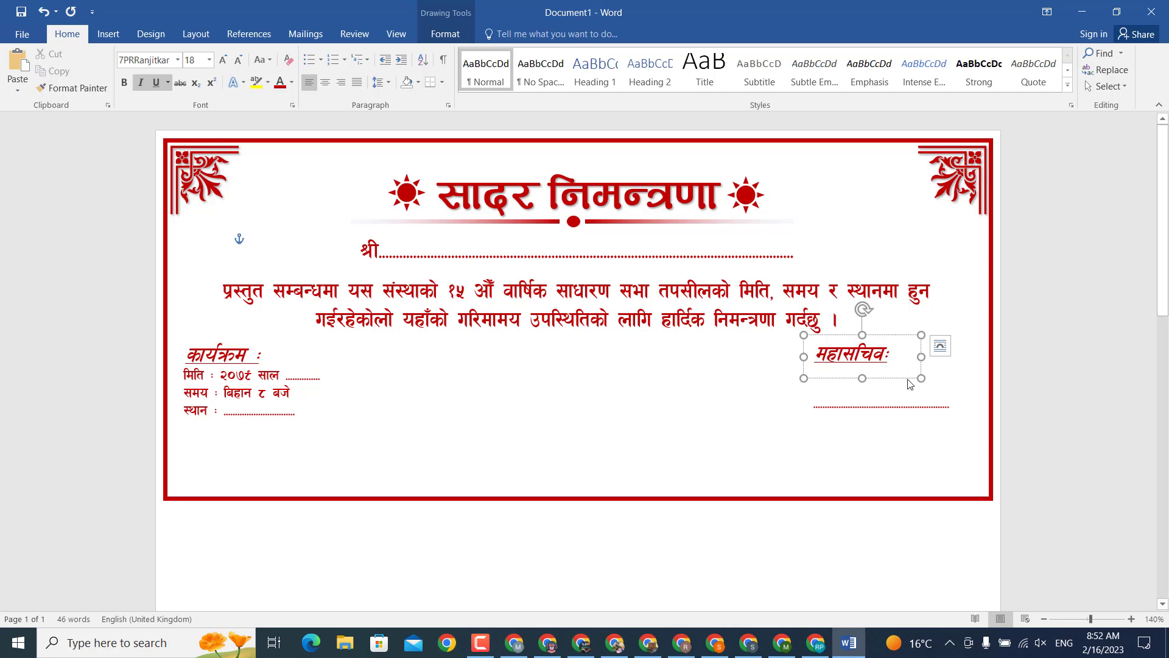
Step: Move the महासचिवः label right and down so it rests just above the right-hand dotted signature line
left_click_drag(908, 382, 942, 394)
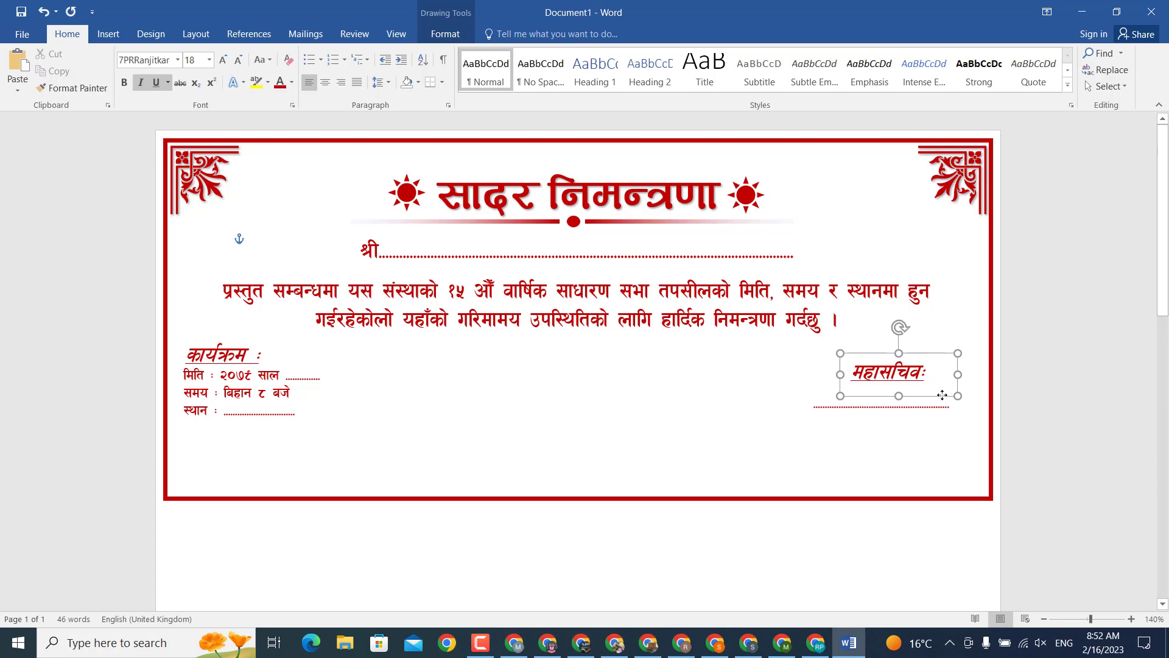
left_click(1106, 432)
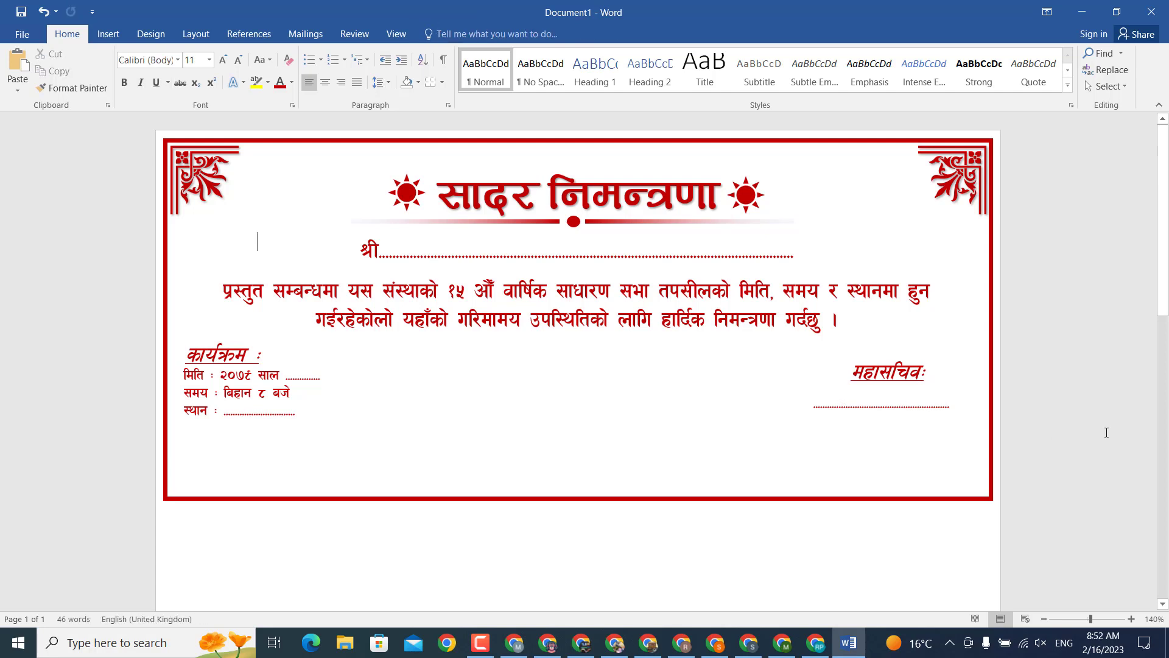
left_click(957, 362)
left_click_drag(920, 394, 915, 400)
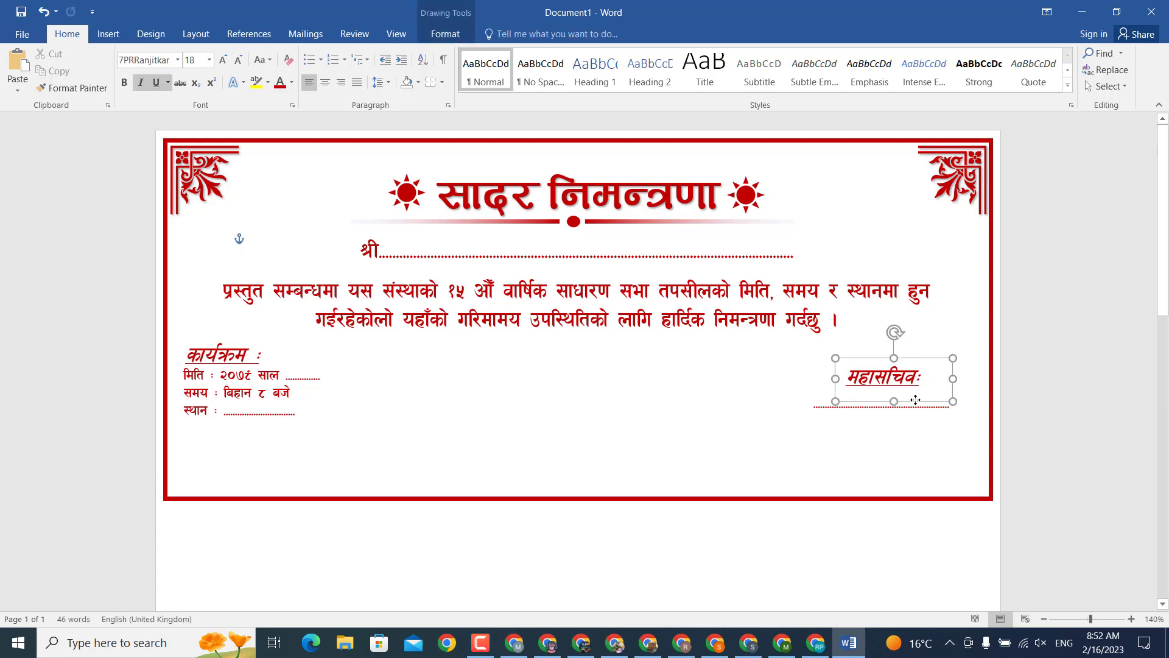
left_click(1031, 444)
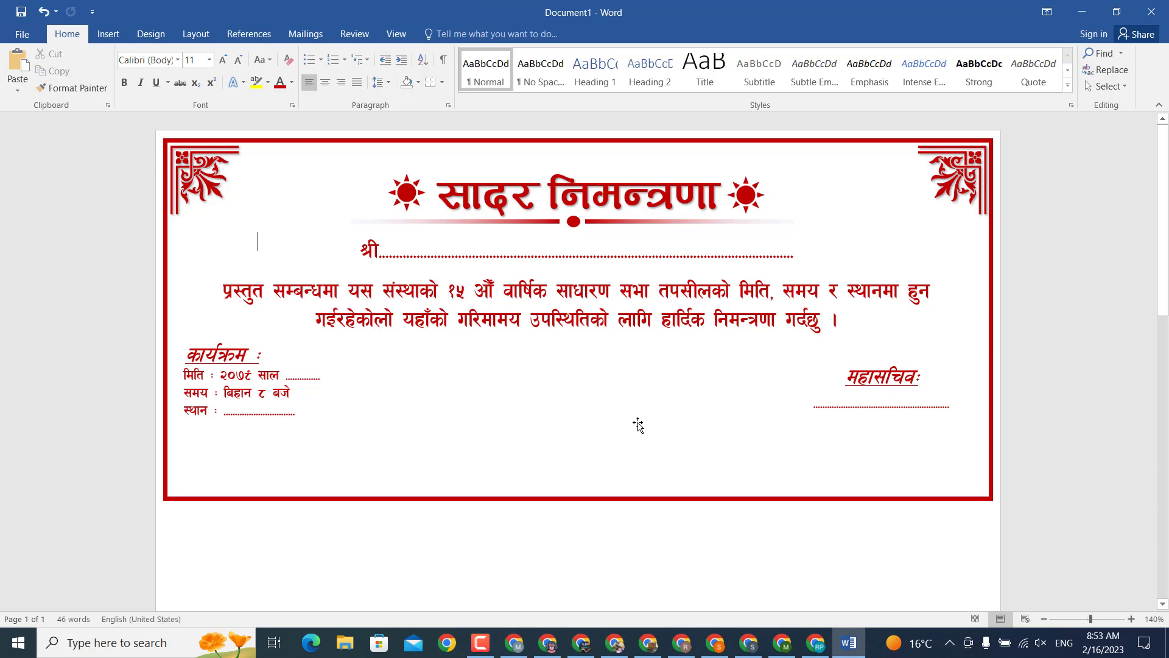
left_click(939, 379)
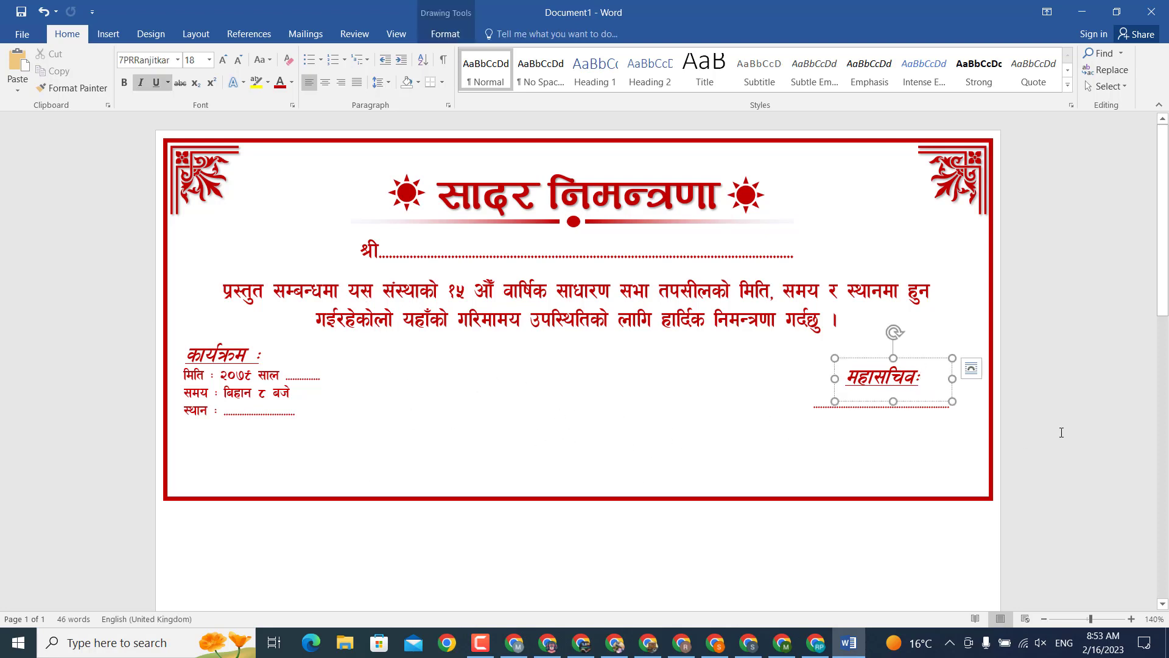
left_click(597, 399)
Step: Draw a rectangle spanning the bottom strip of the invitation card
left_click(109, 33)
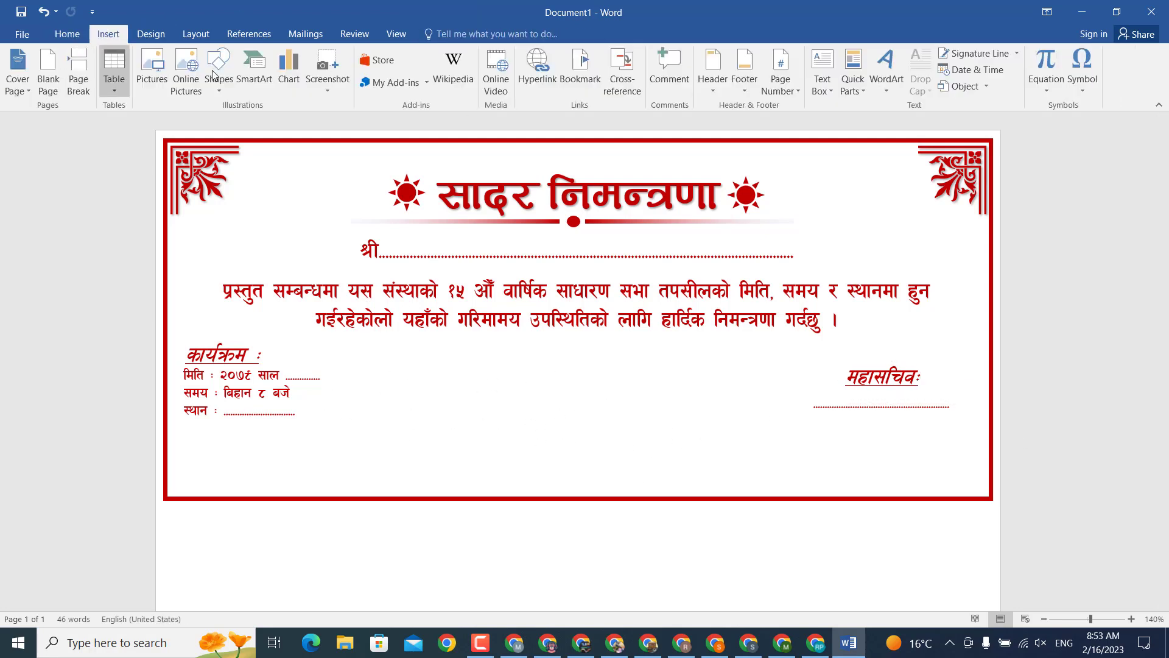
left_click(218, 76)
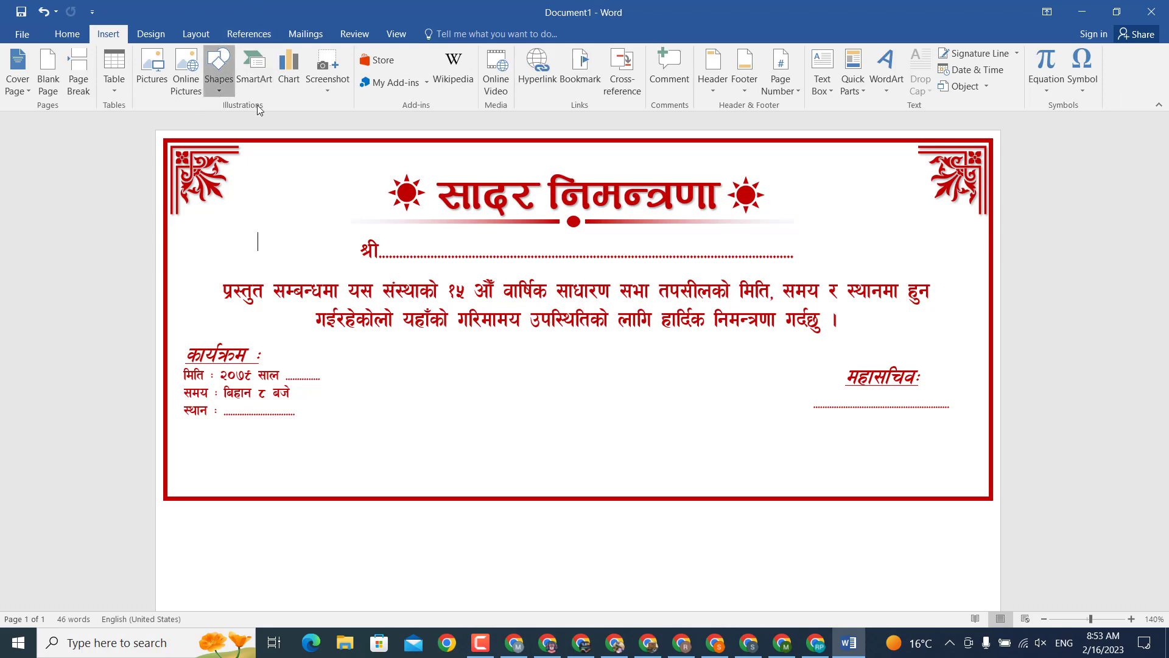
left_click(270, 122)
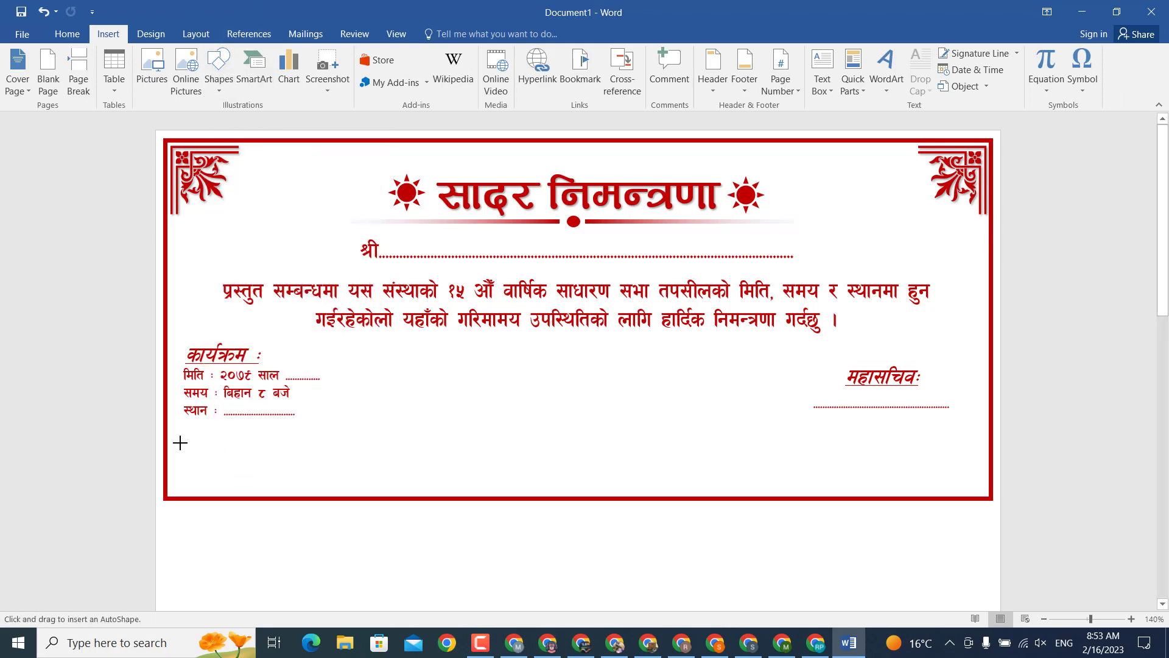
left_click_drag(187, 439, 992, 497)
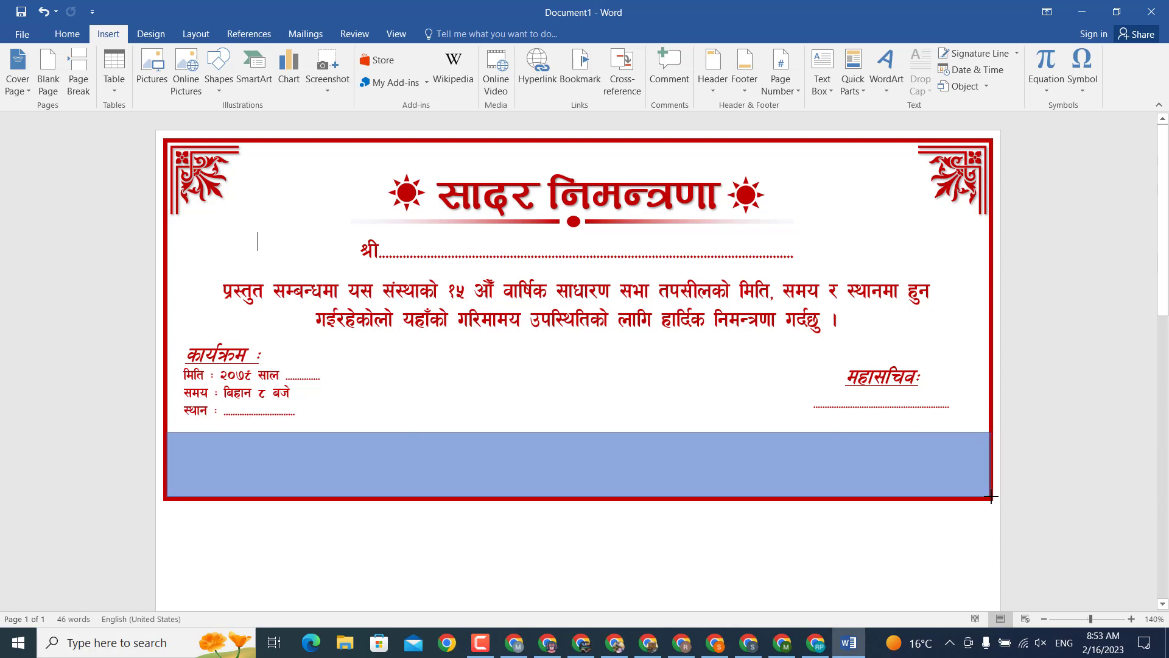
Step: Fill the bottom rectangle dark red and remove its outline
left_click(381, 59)
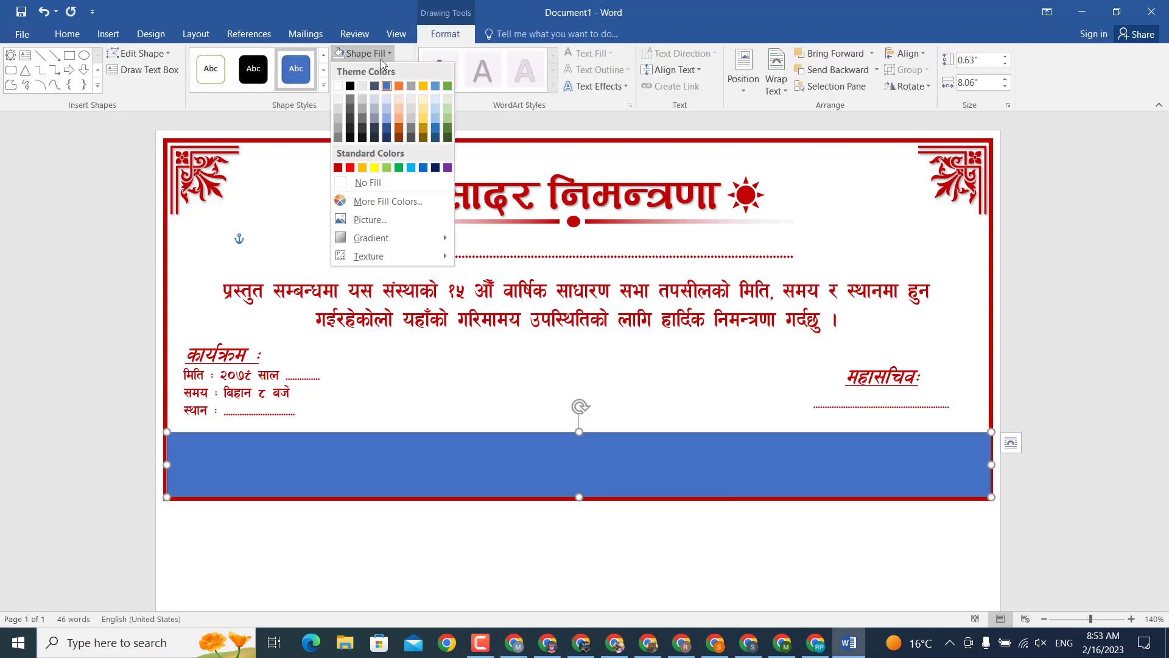
left_click(337, 168)
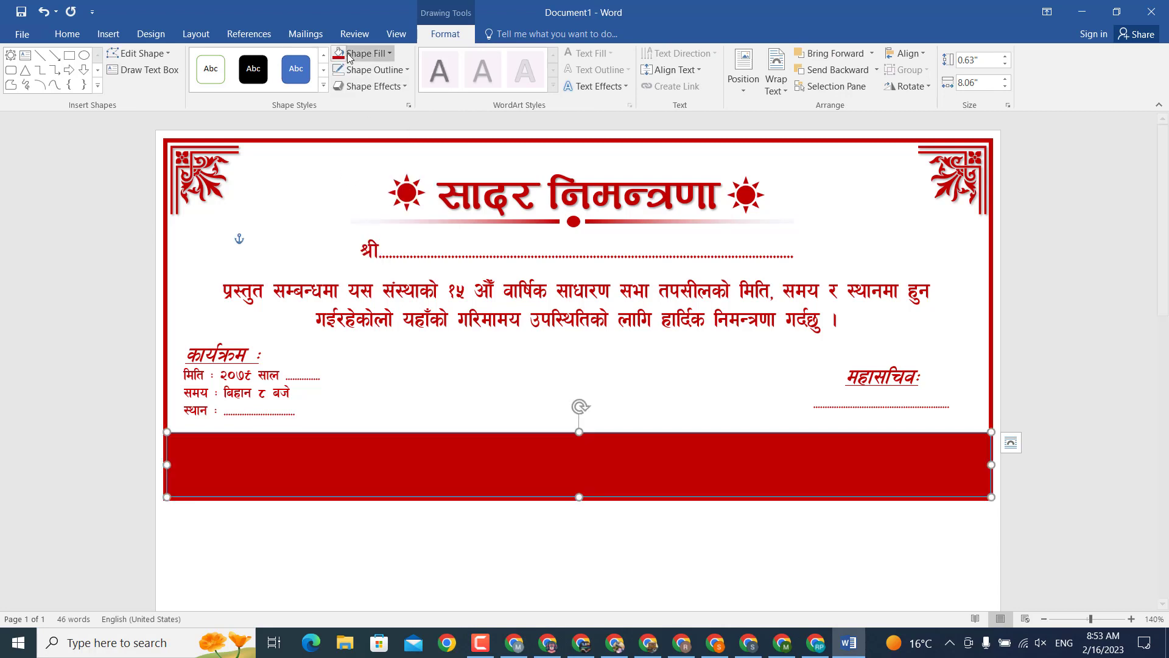
left_click(374, 70)
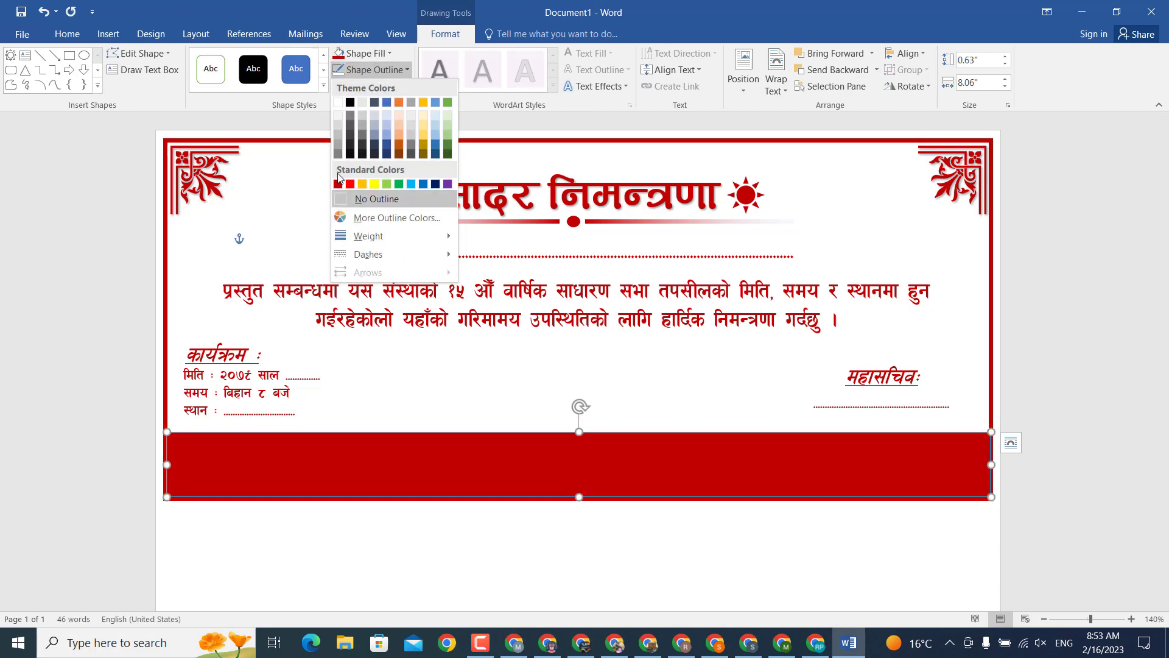
left_click(377, 198)
left_click(735, 391)
scroll(520, 416, "down", 2)
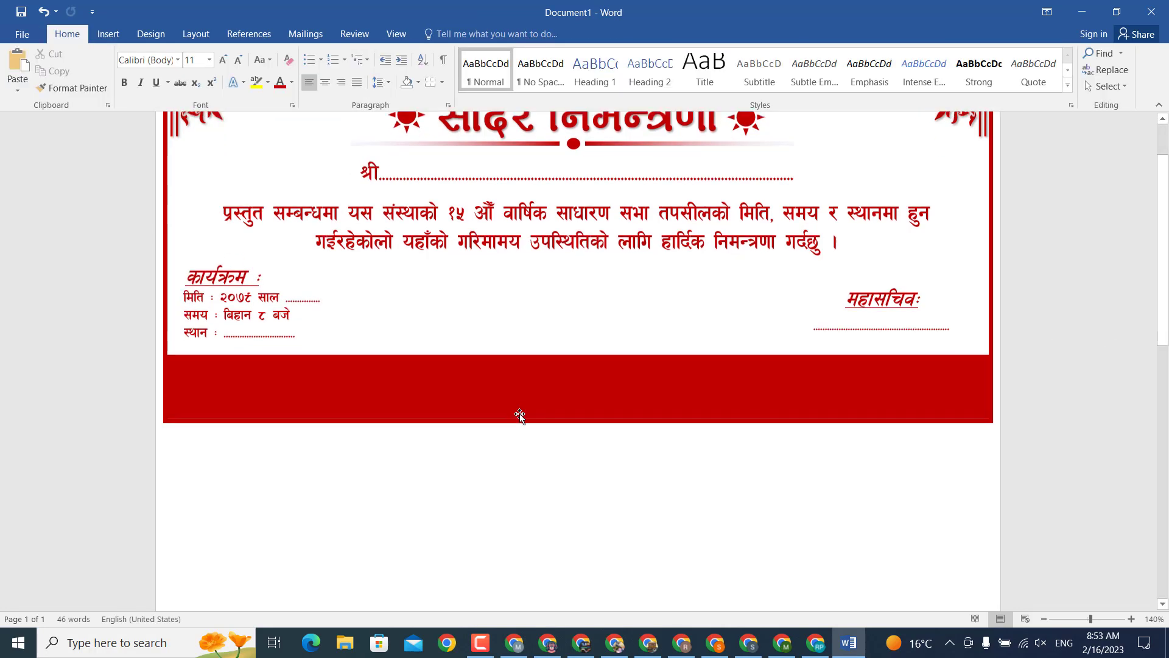
scroll(518, 413, "up", 2)
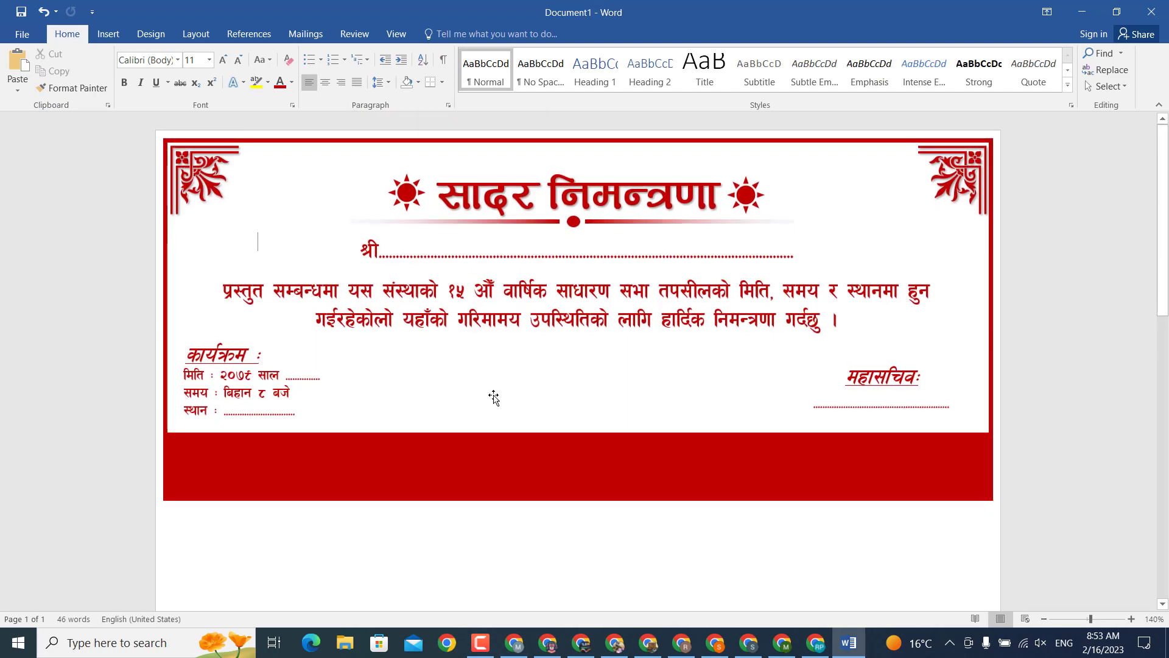
Step: Insert a WordArt copy of सादर निमन्त्रणा, move it onto the red band, and colour it white
left_click(107, 34)
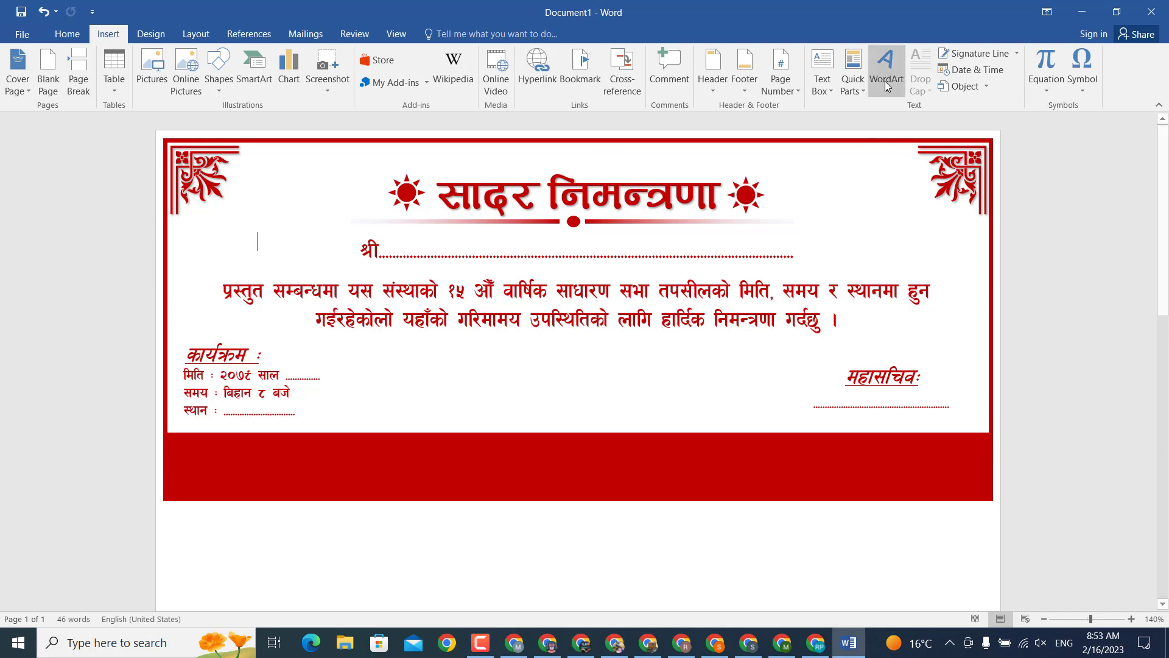
left_click(886, 70)
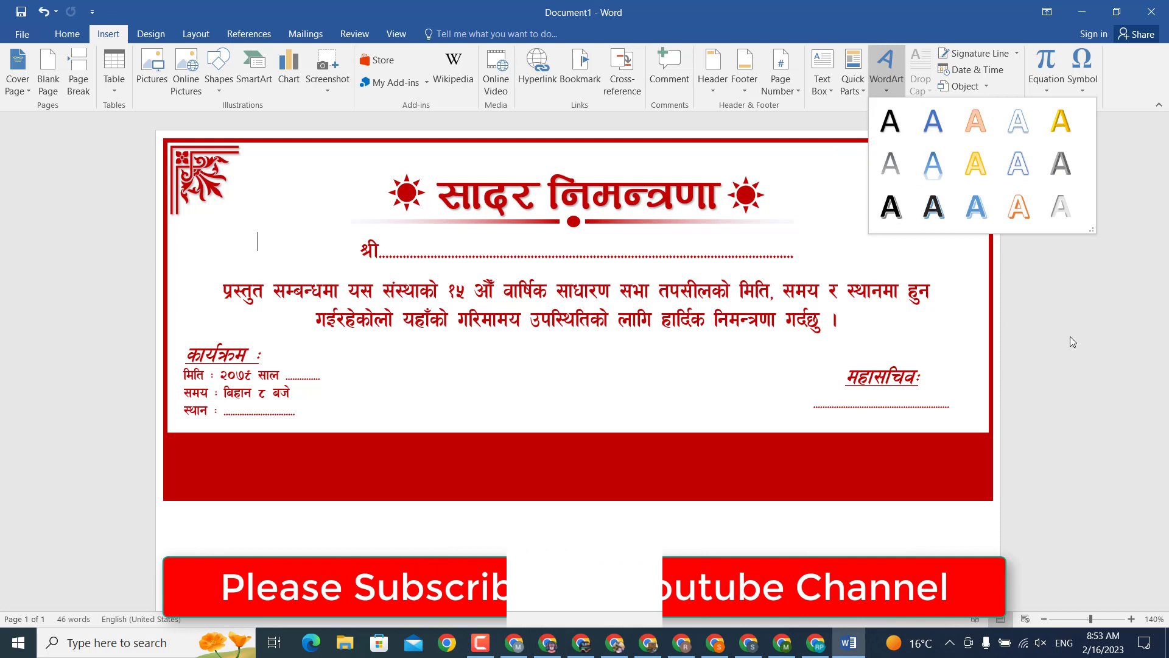
left_click(678, 178)
left_click(678, 177)
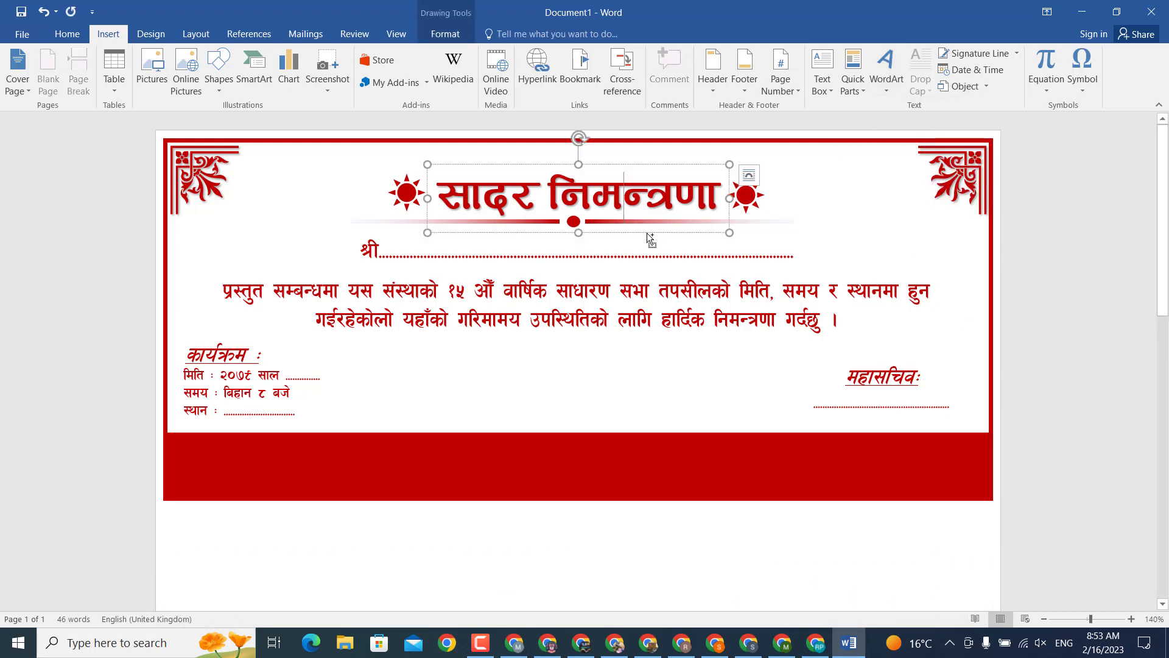
left_click_drag(650, 233, 639, 462)
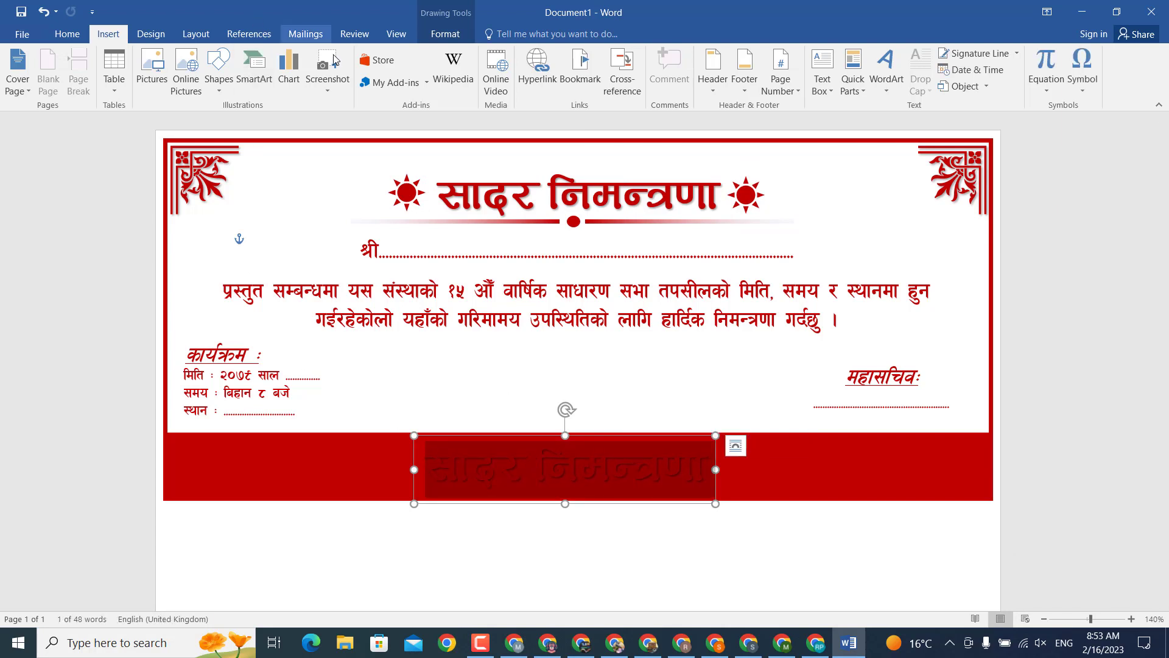
left_click(67, 34)
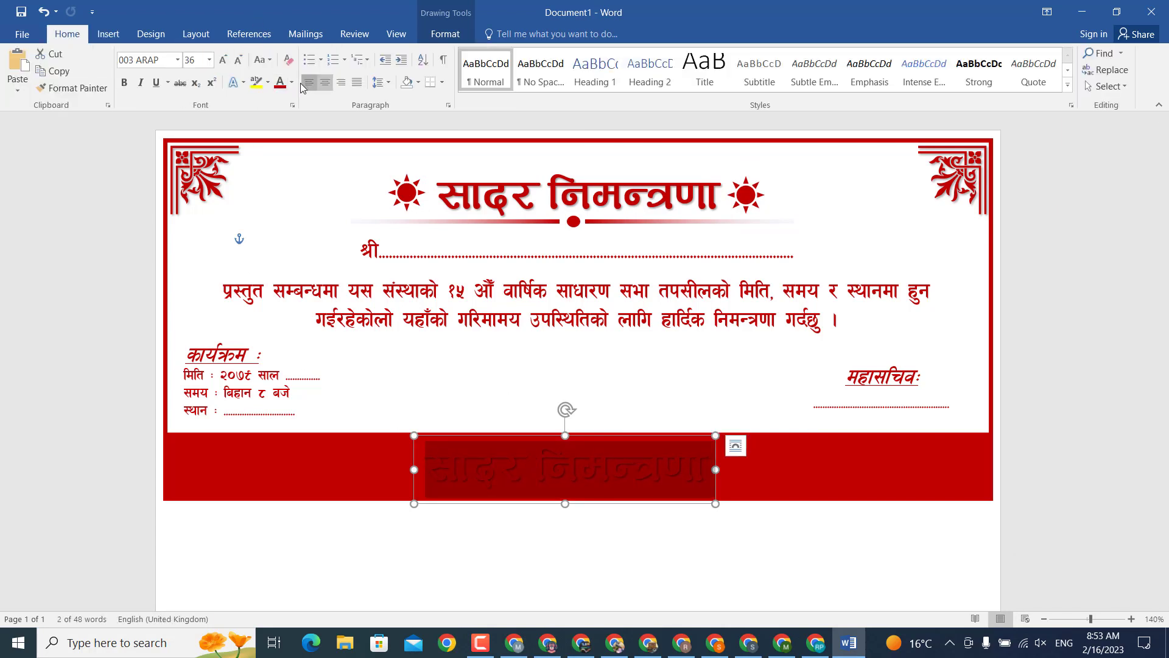
left_click(291, 82)
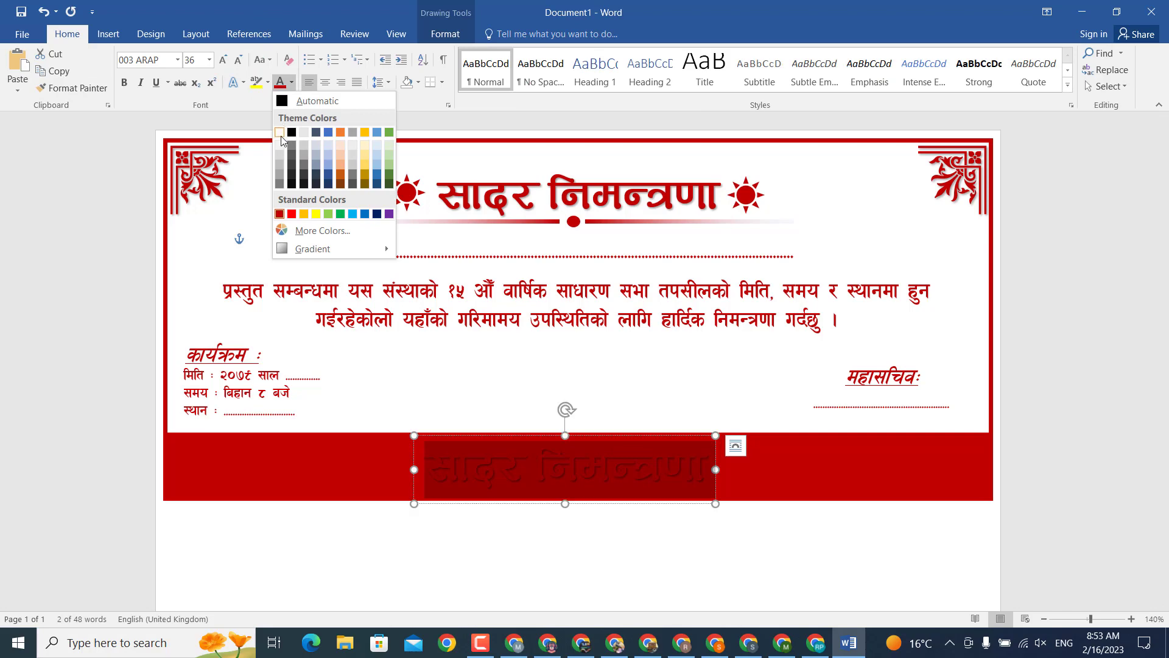
left_click(280, 131)
Step: Replace the band text with the company name 'एन्जल्स कम्पनी लि.'
key("Delete")
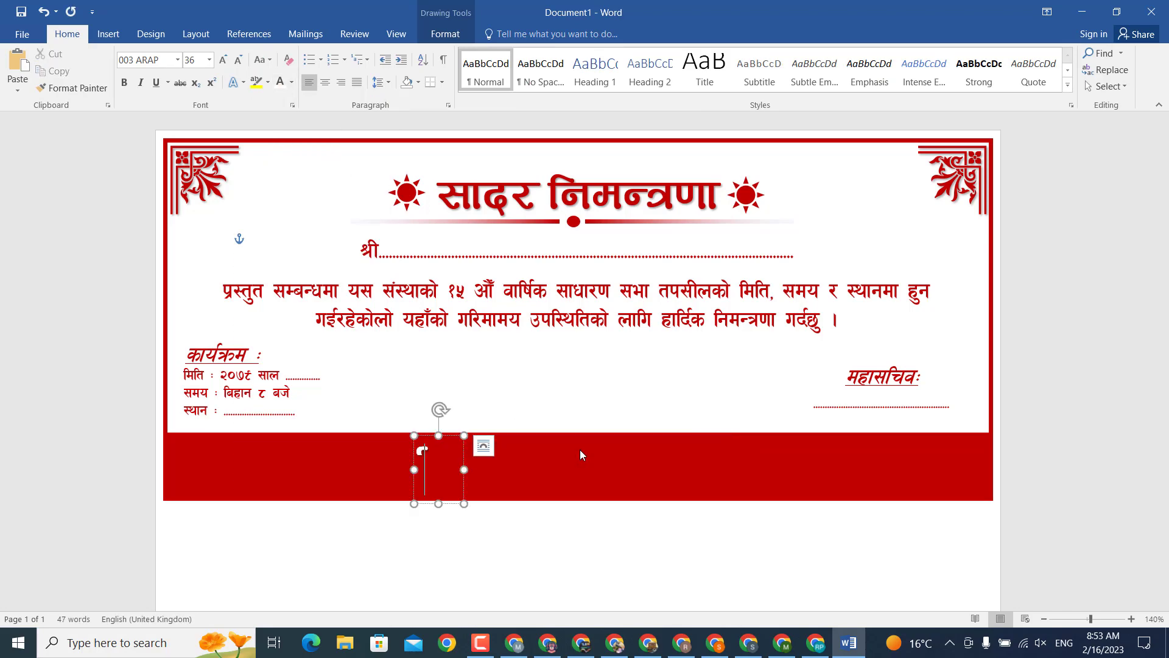
type("एन")
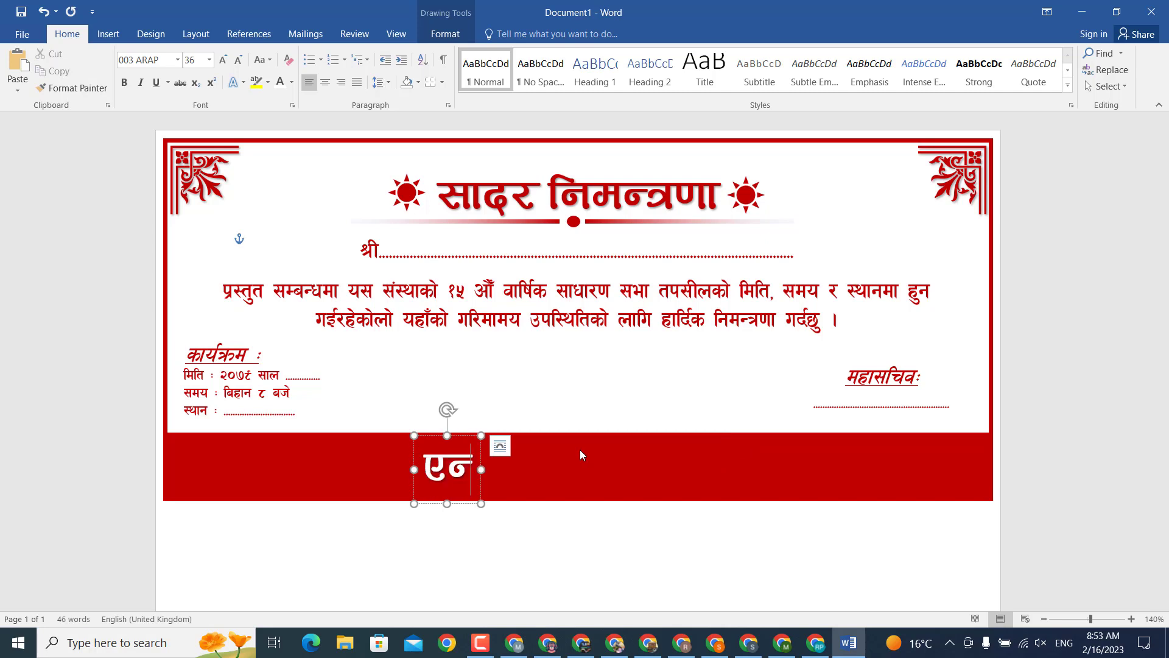
type("्जल्स")
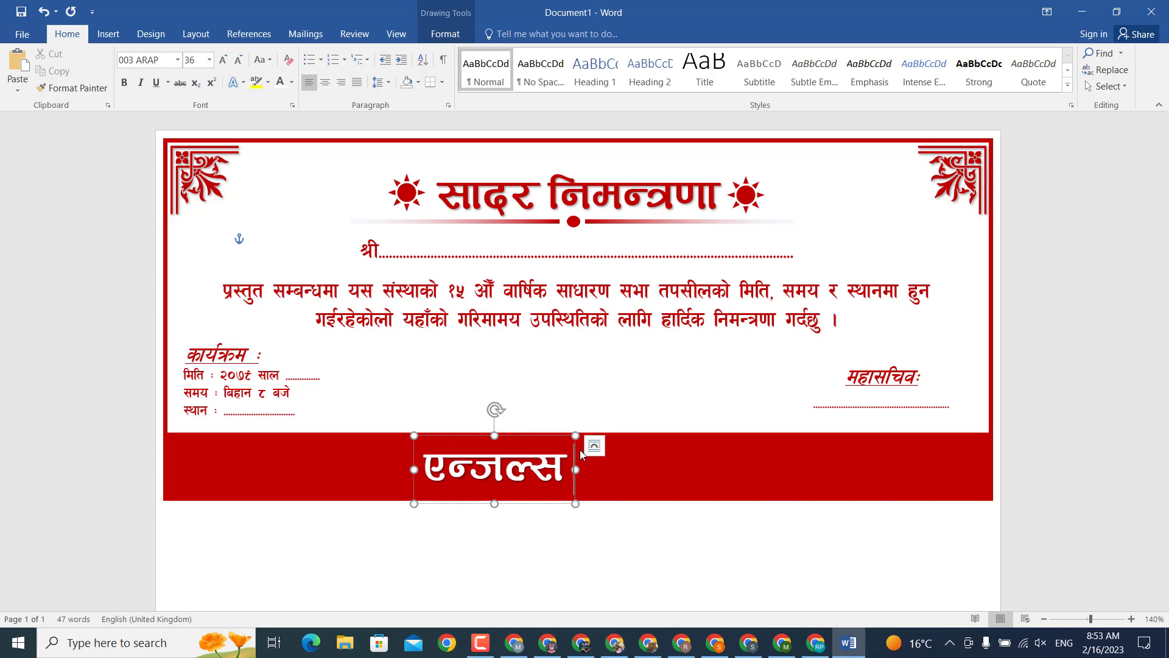
type(" क")
key("BackSpace")
type("कम्पनि")
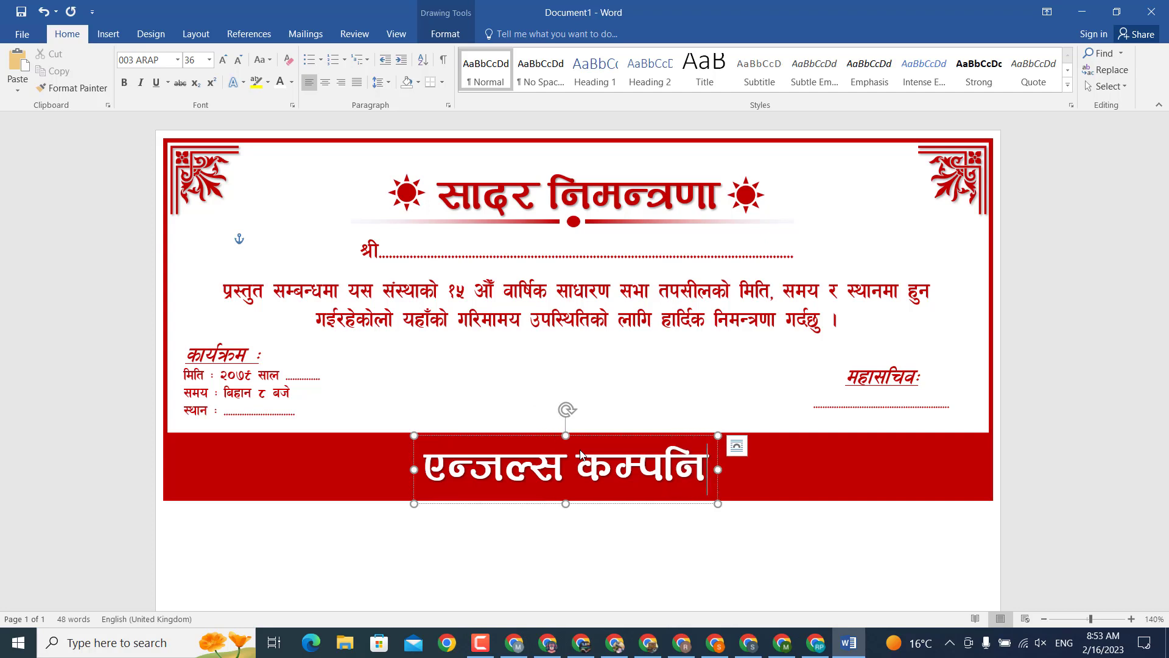
key("BackSpace")
key("BackSpace")
type("नी ि")
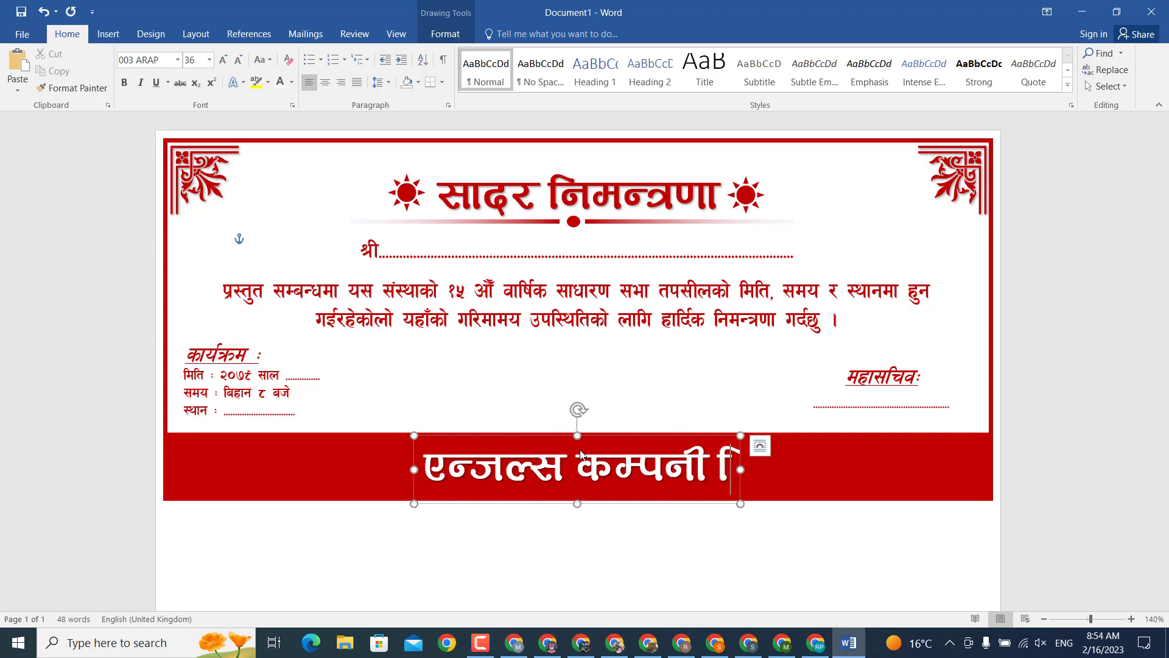
key("BackSpace")
type("लि.")
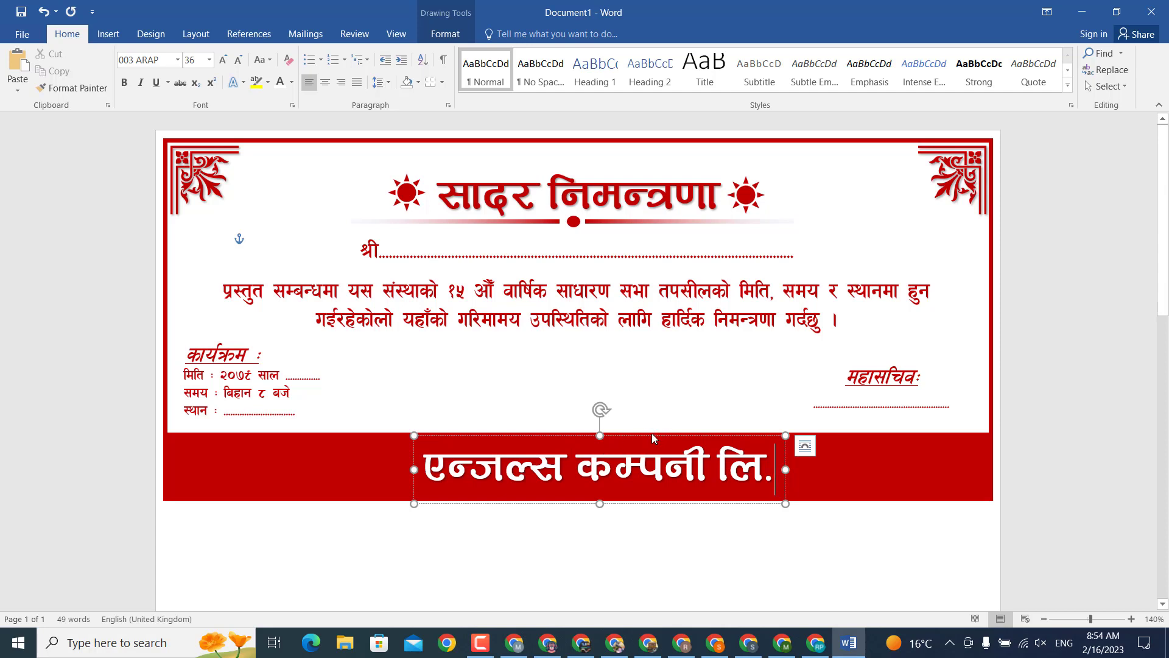
Step: Set the company name to 28 pt and centre its text box in the red band
left_click_drag(652, 437, 621, 433)
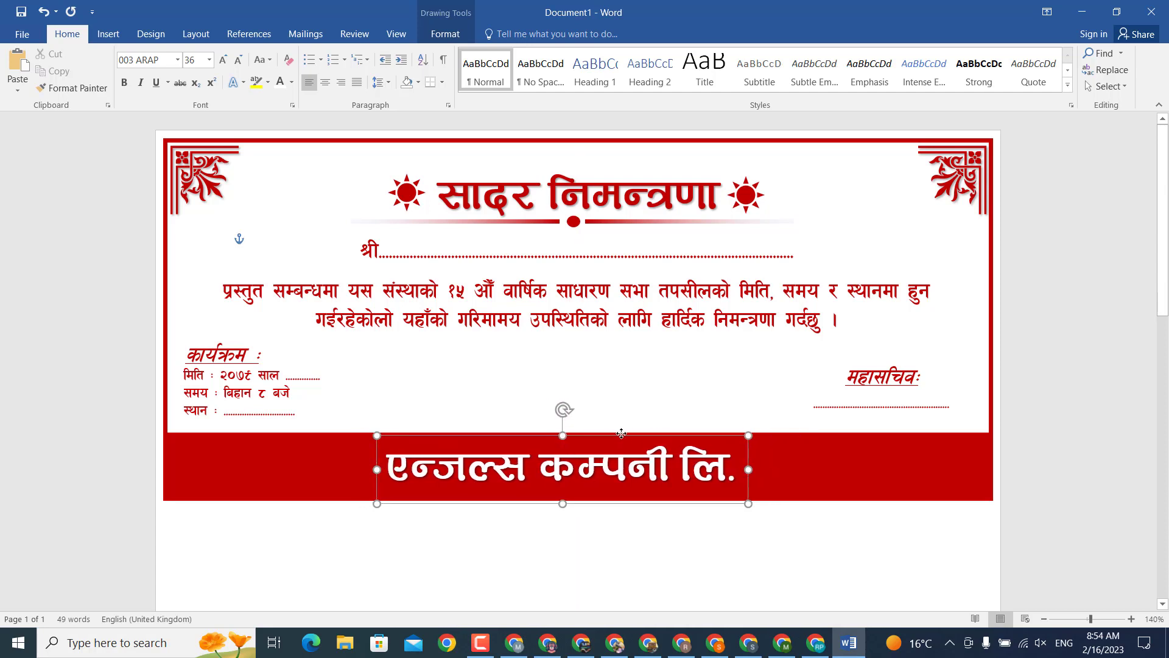
left_click_drag(621, 433, 637, 425)
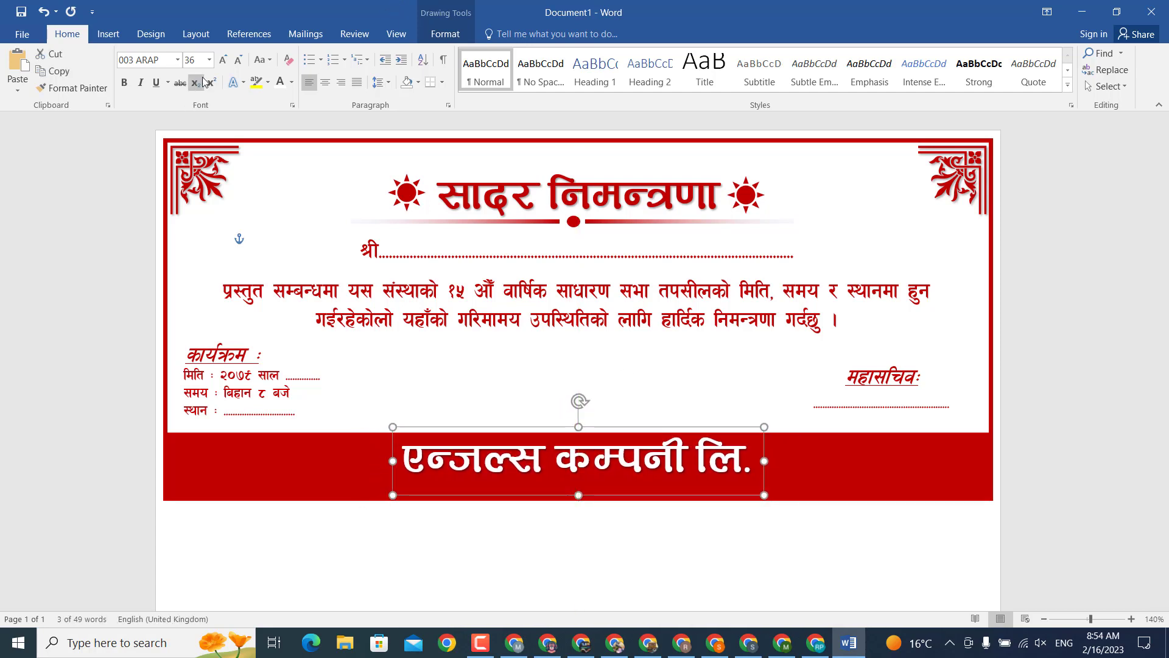
left_click(238, 59)
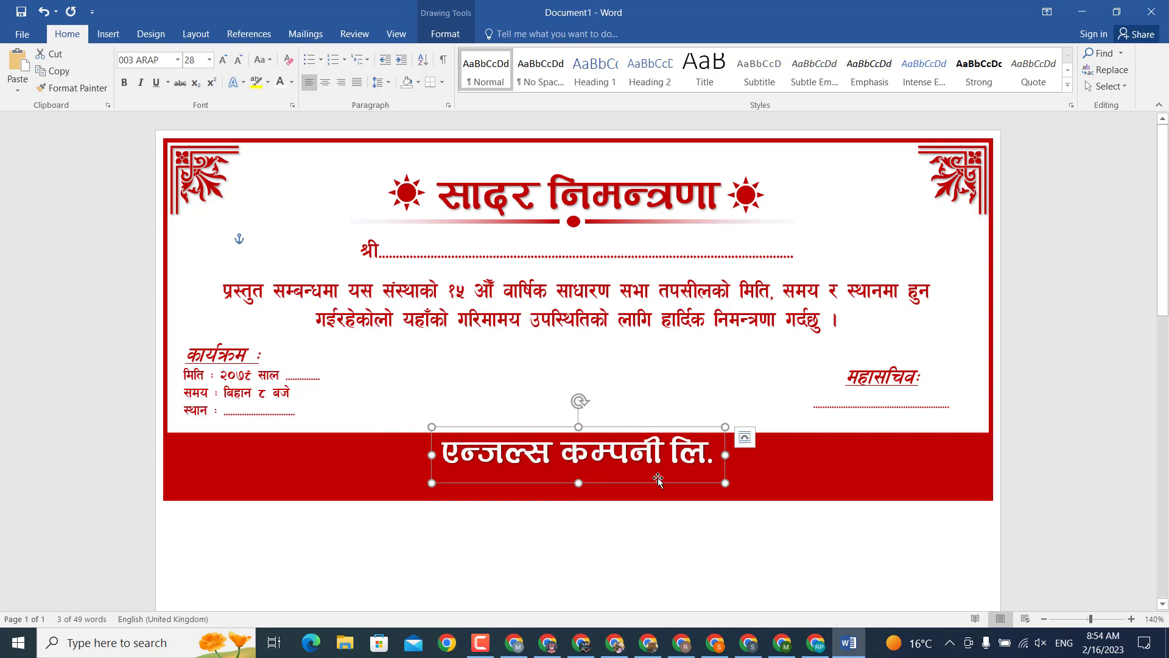
left_click_drag(658, 480, 656, 486)
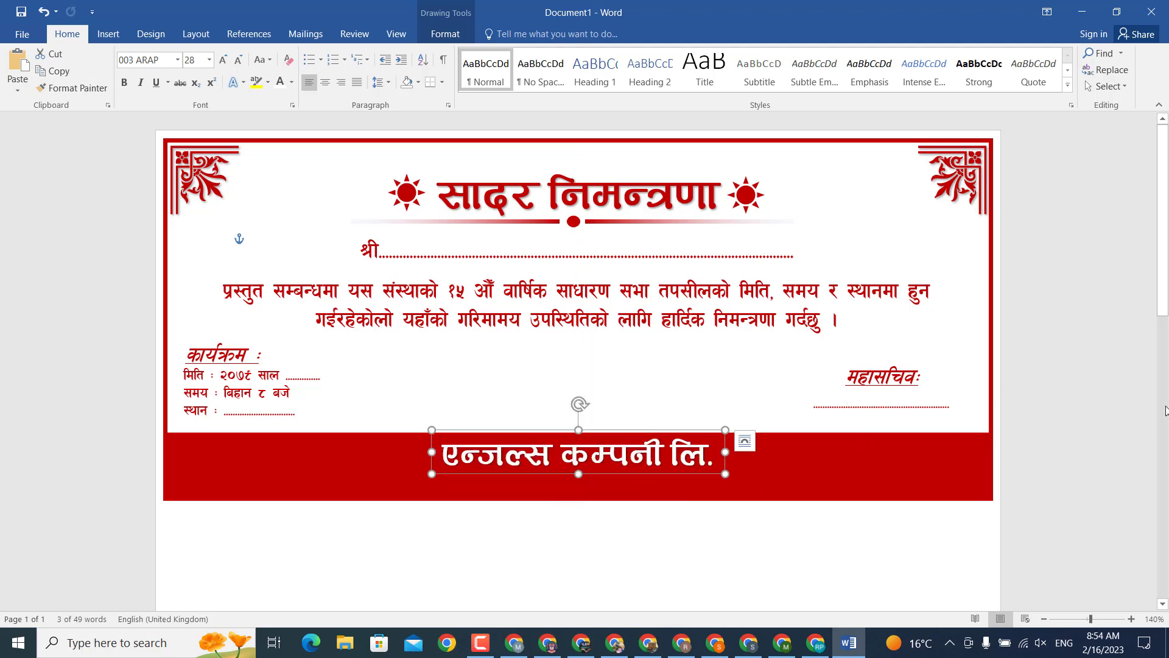
scroll(621, 324, "down", 5)
scroll(621, 325, "up", 5)
left_click(245, 376)
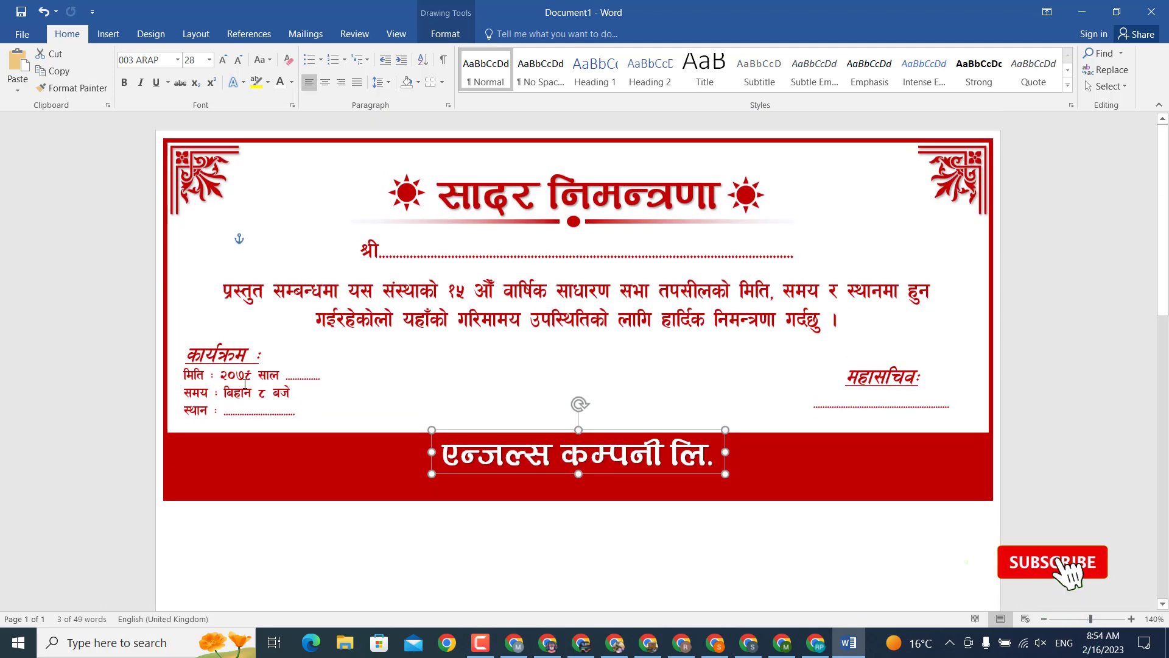
Step: Duplicate the programme details text box and place the copy under the company name
double_click(279, 391)
left_click(266, 393)
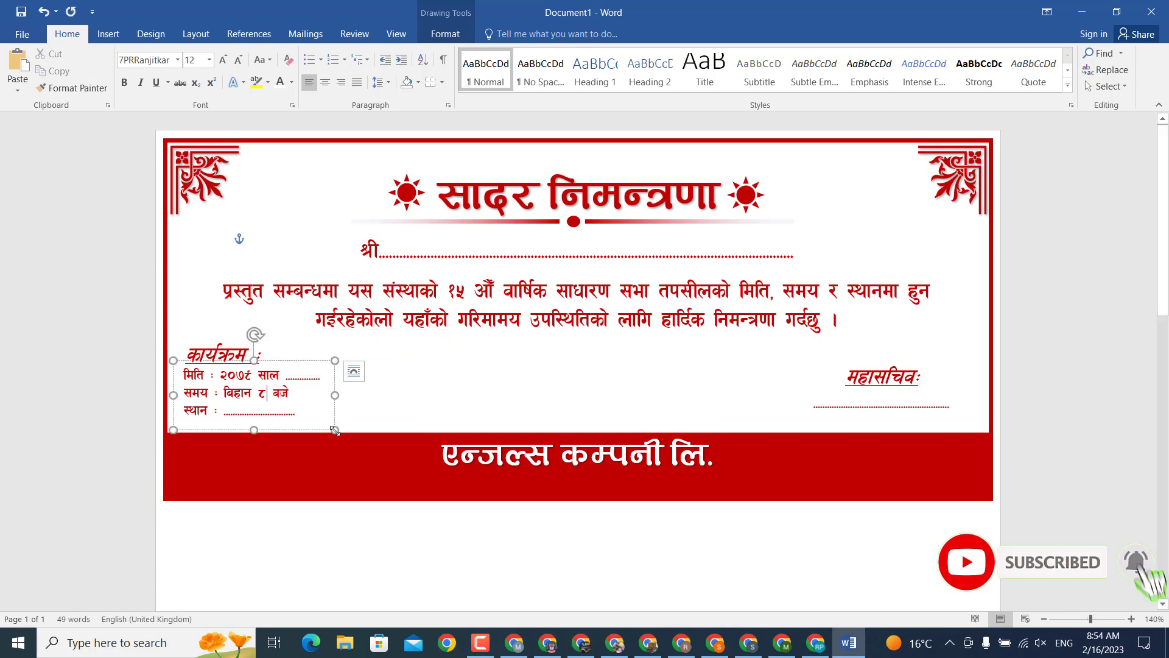
left_click_drag(334, 414, 649, 361)
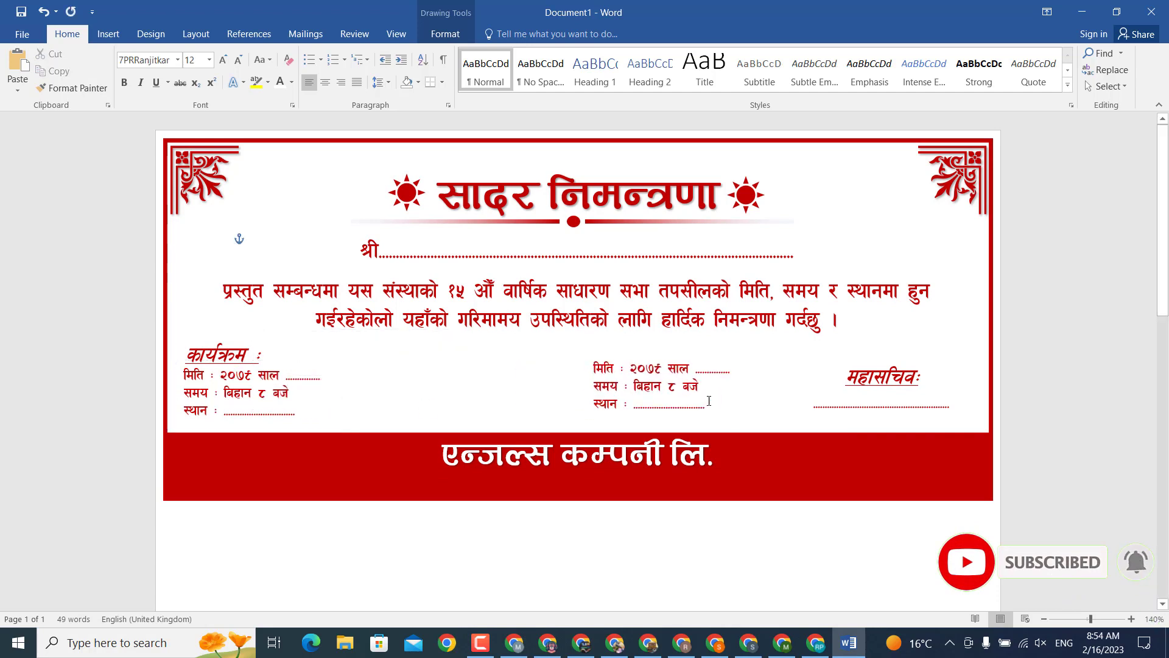
mouse_move(649, 360)
left_mouse_down()
mouse_move(586, 461)
mouse_move(564, 468)
left_mouse_up()
left_click(574, 480)
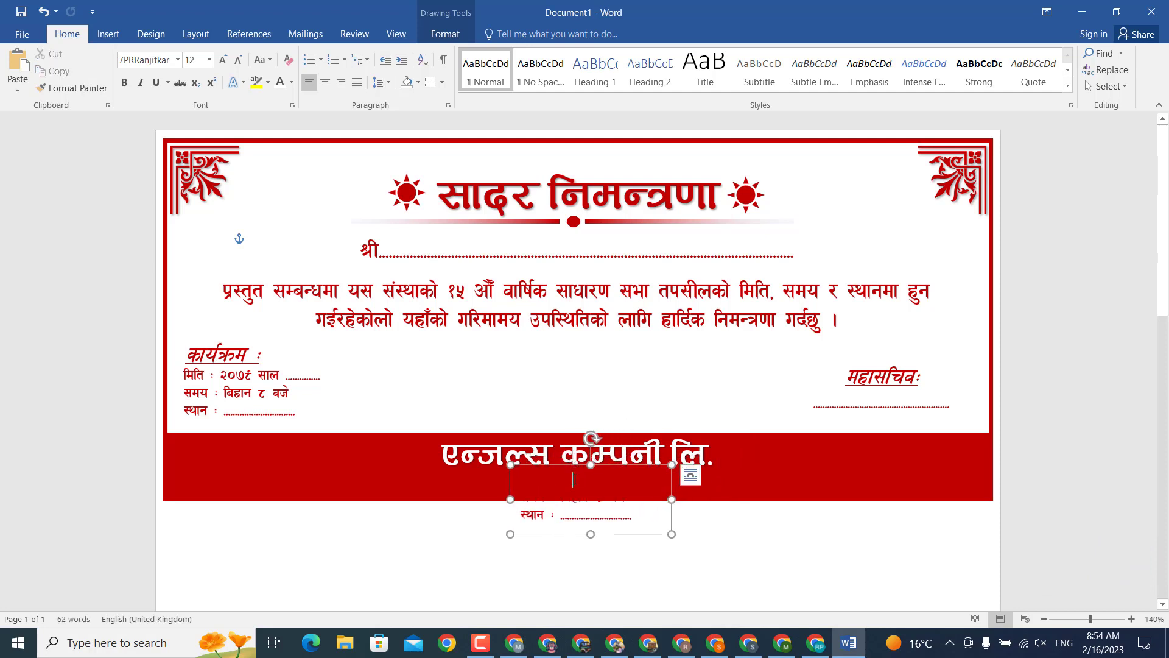
Step: Make the copied text yellow and replace it with the company's address
key("ctrl+a")
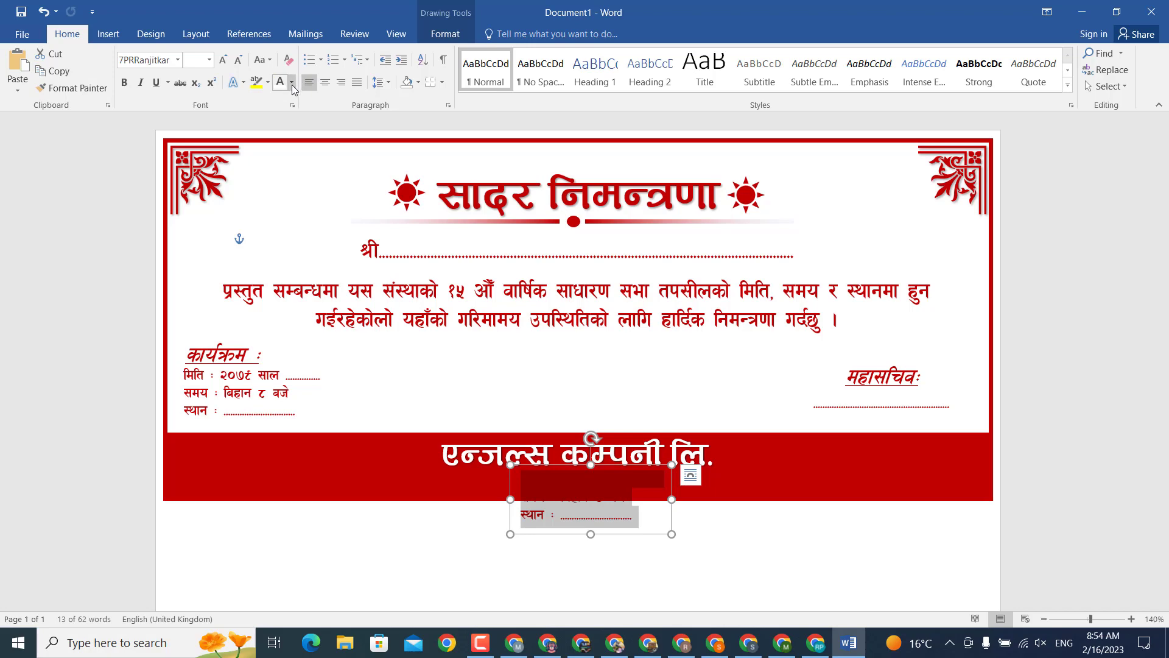
left_click(292, 84)
left_click(315, 213)
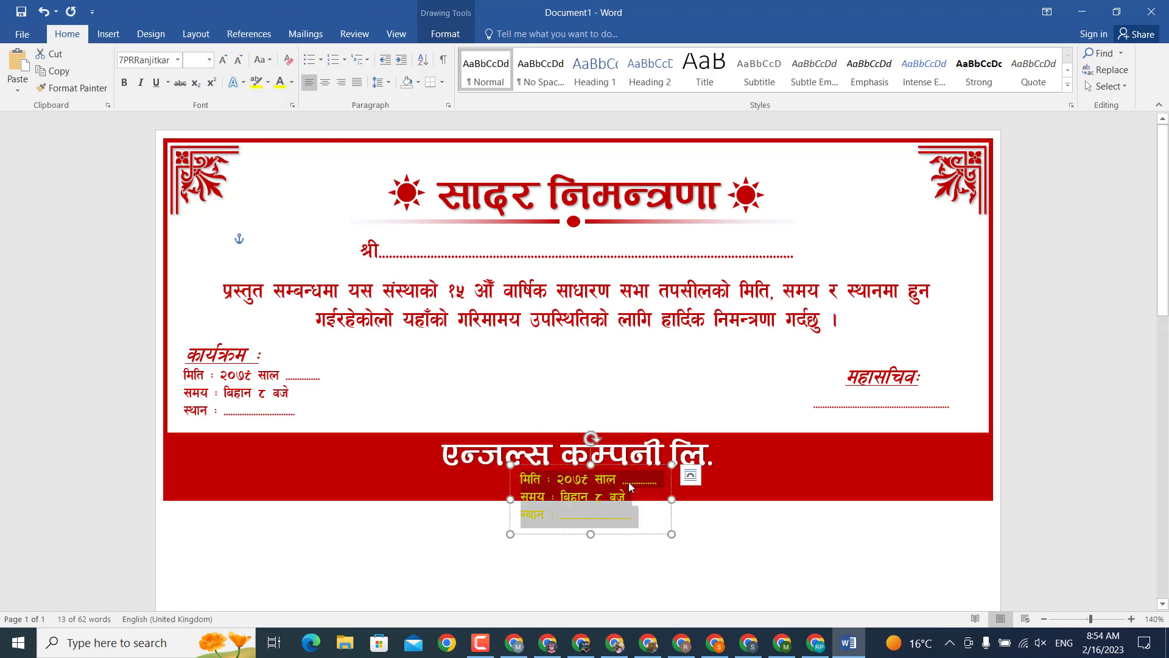
key("Delete")
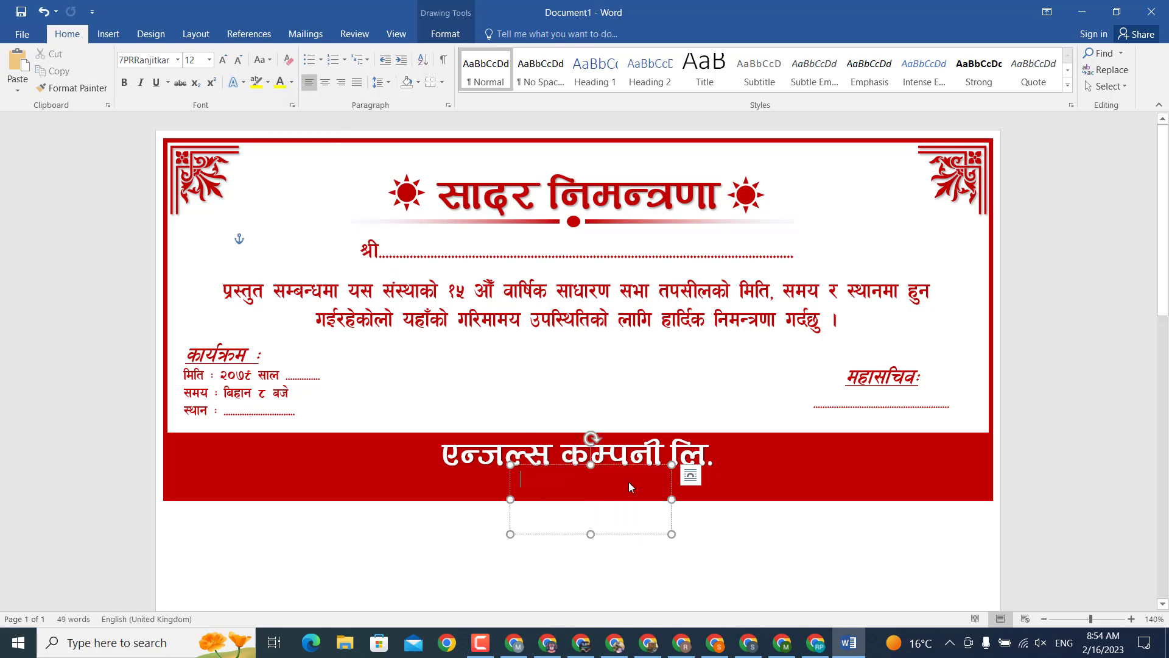
type("व")
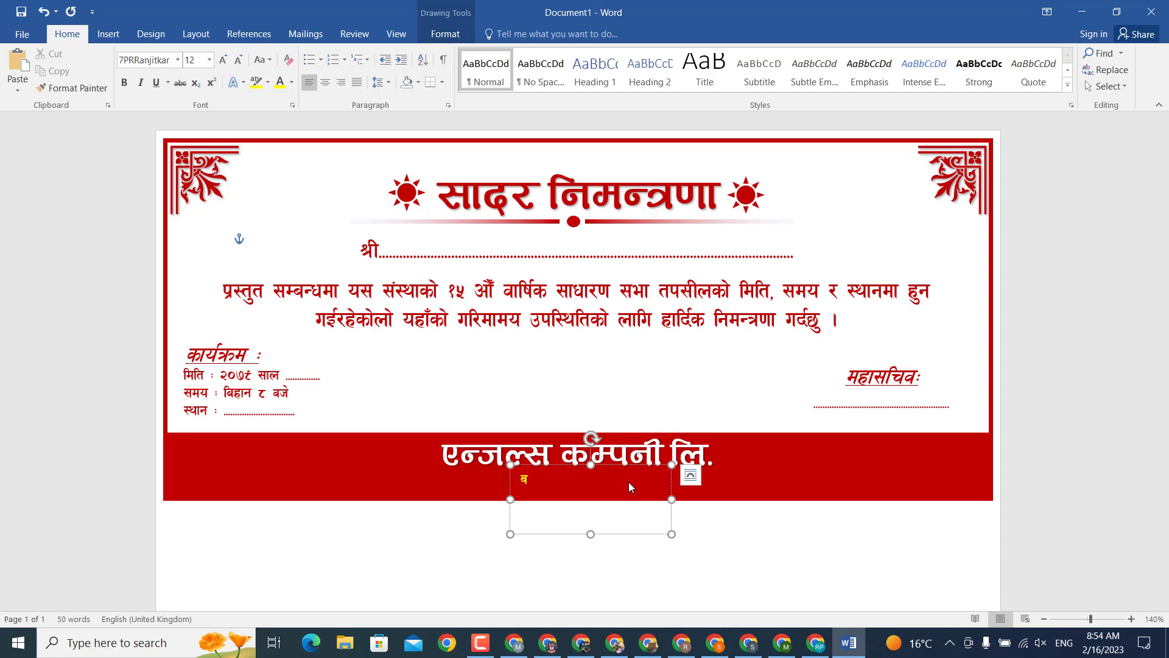
type("ाण")
type("ग")
type("ंगा")
type("-८")
type(", वा")
type("उ")
type(", पा")
type("ि")
type("स्त")
key("BackSpace")
key("BackSpace")
type("ू")
type("स")
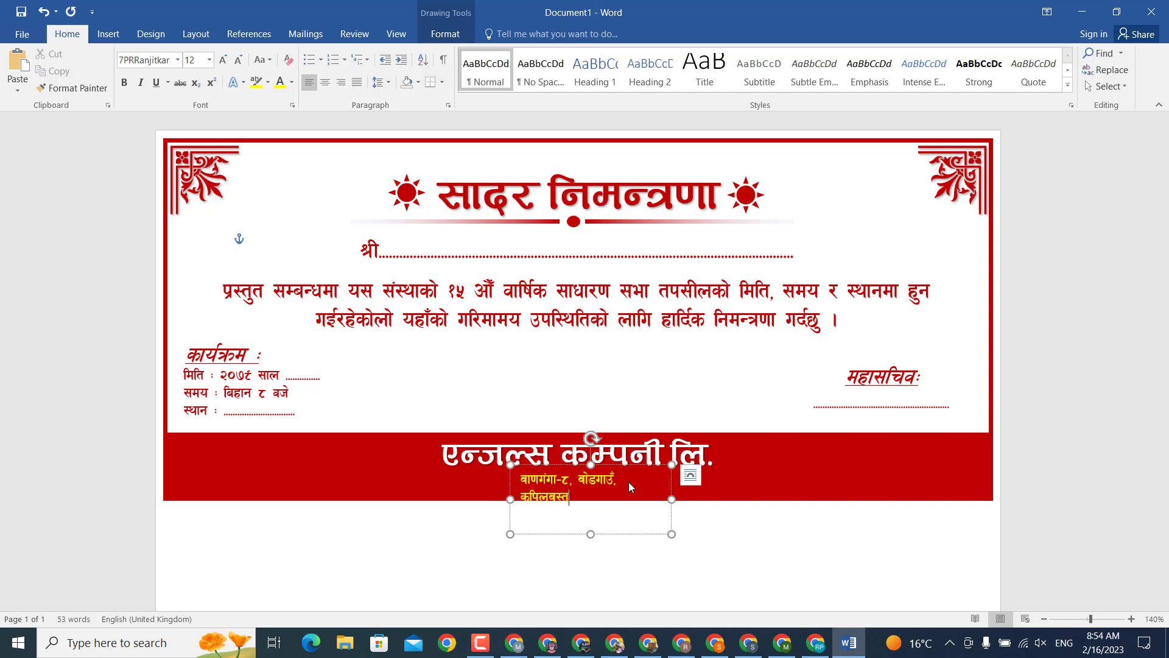
Step: Widen the address box to a single line and correct the address ending
left_click_drag(669, 499, 894, 499)
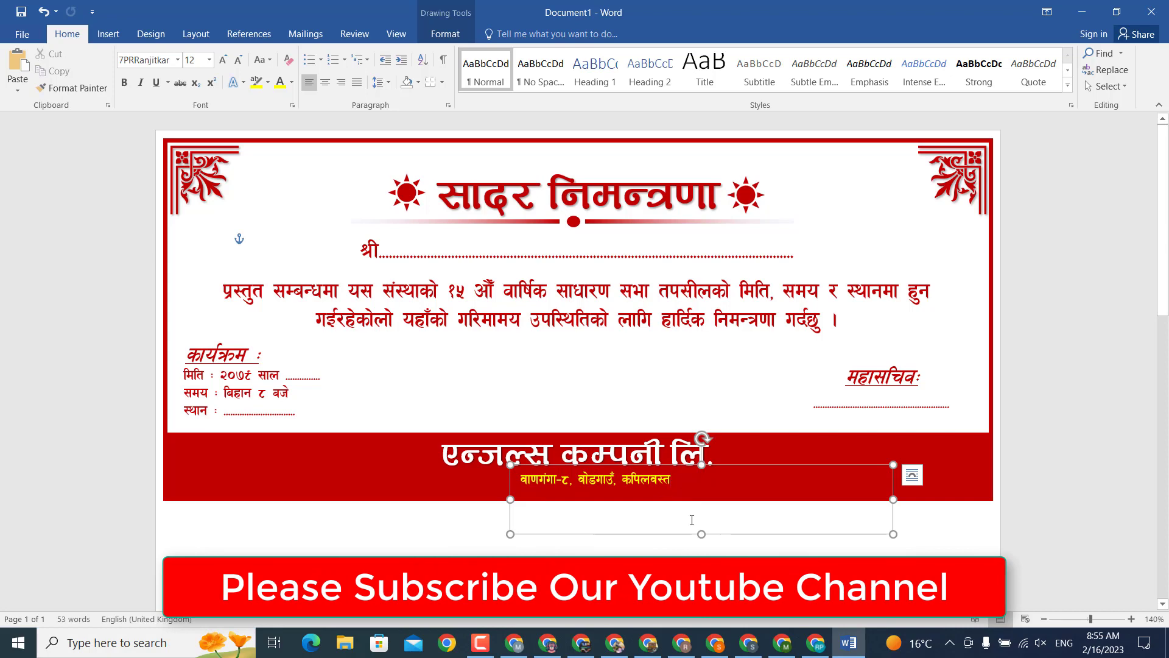
type("'")
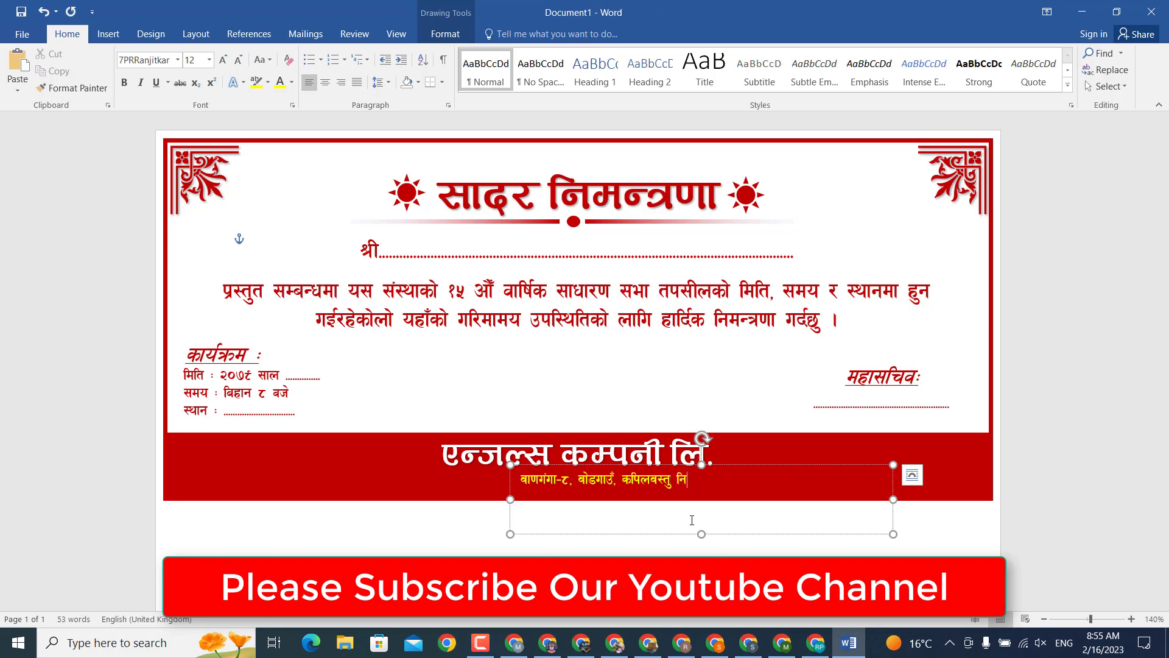
key("BackSpace")
key("BackSpace")
key("BackSpace")
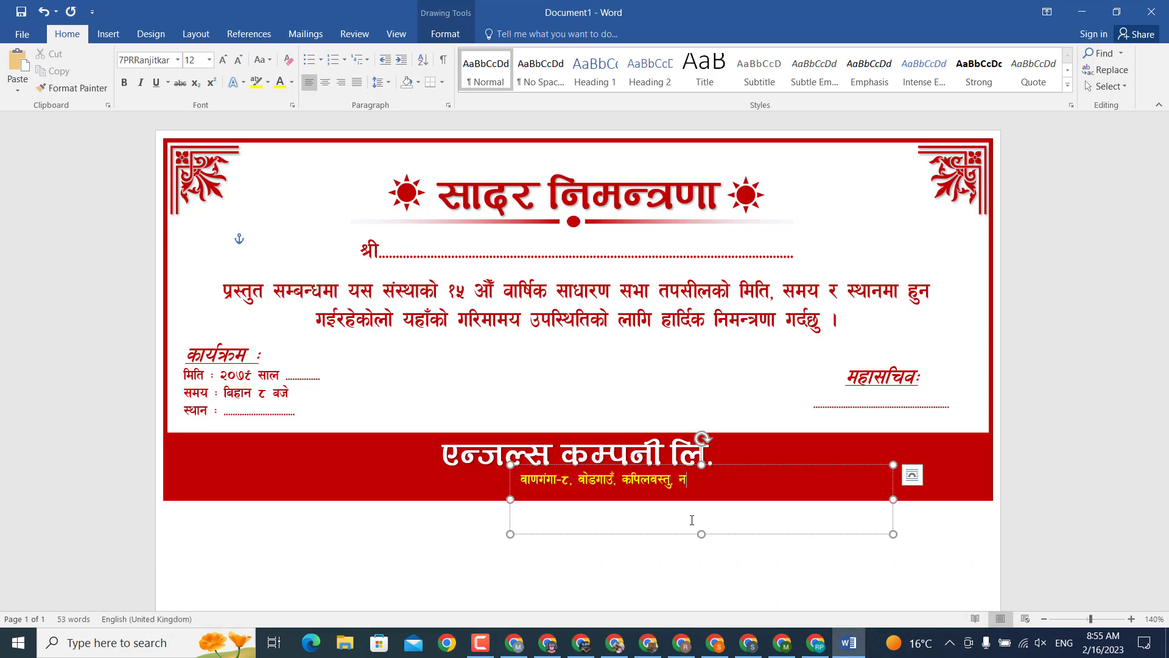
type("ेपम")
key("BackSpace")
key("BackSpace")
type("f")
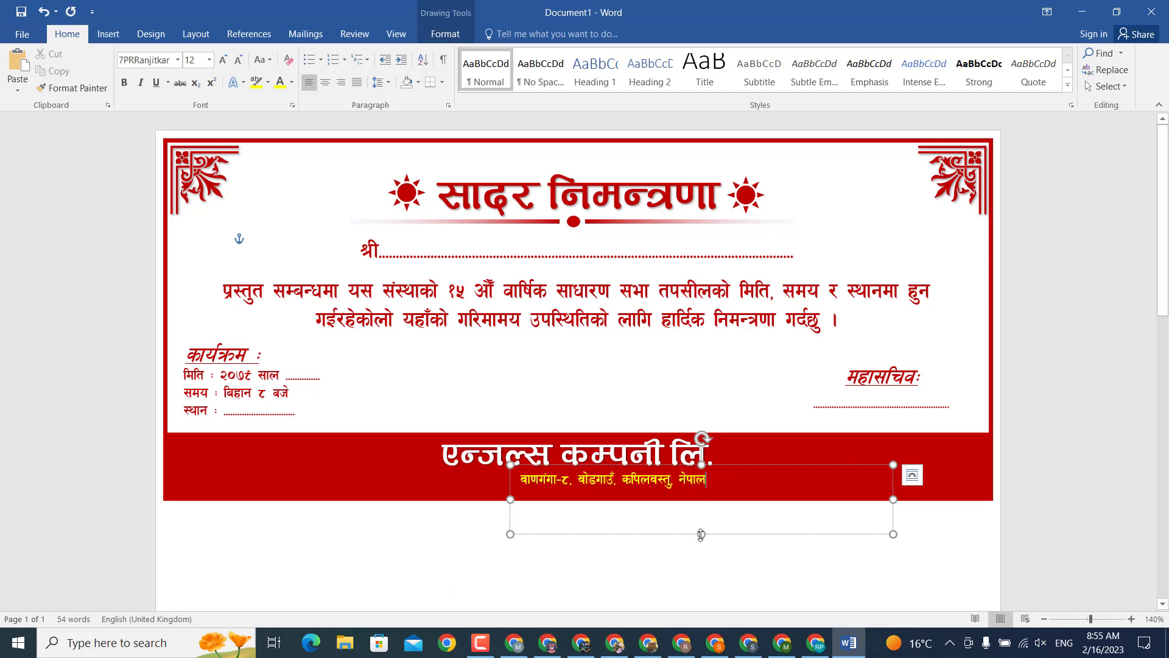
Step: Narrow the address box and centre it beneath the company name
left_click_drag(701, 535, 703, 494)
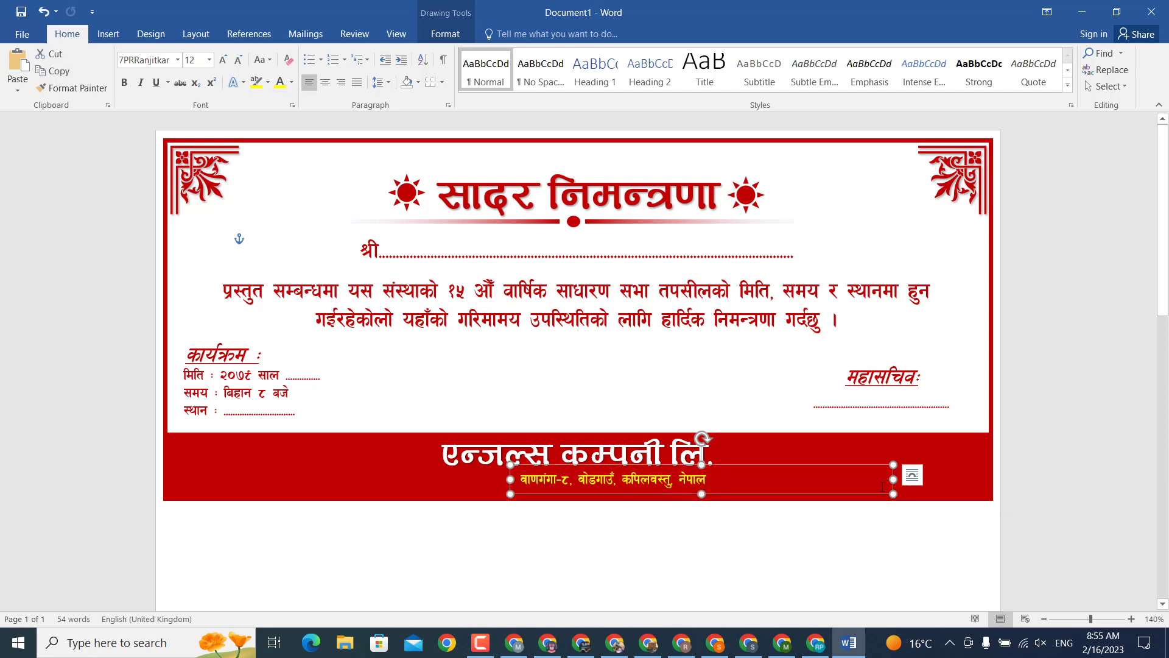
left_click_drag(866, 494, 783, 497)
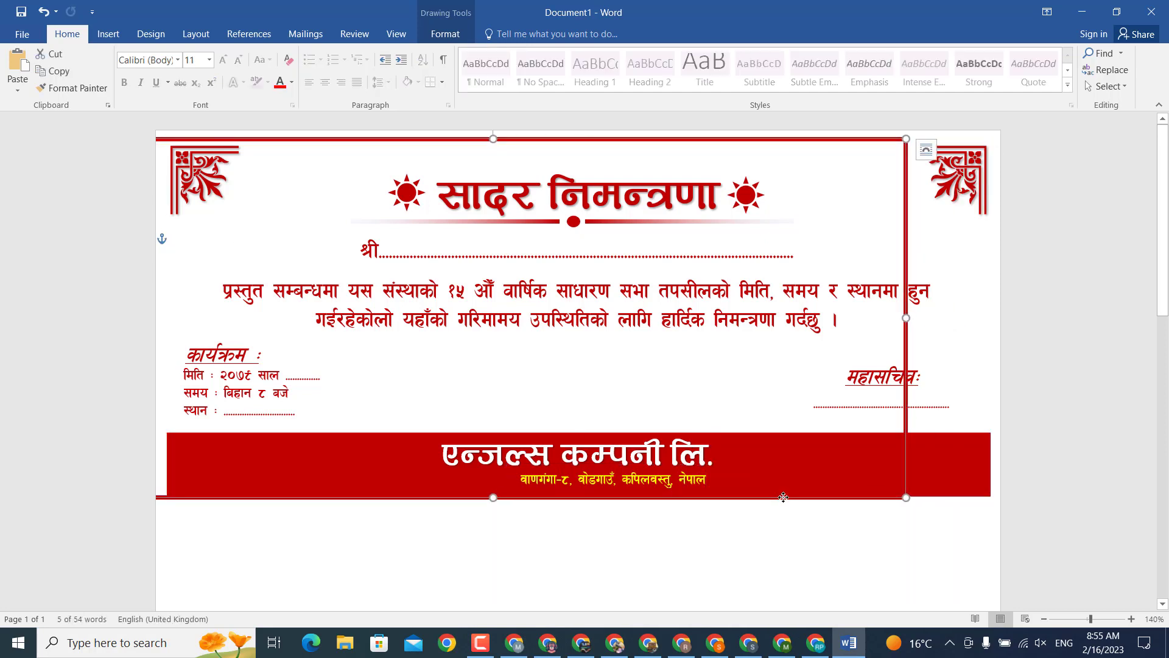
key("ctrl+z")
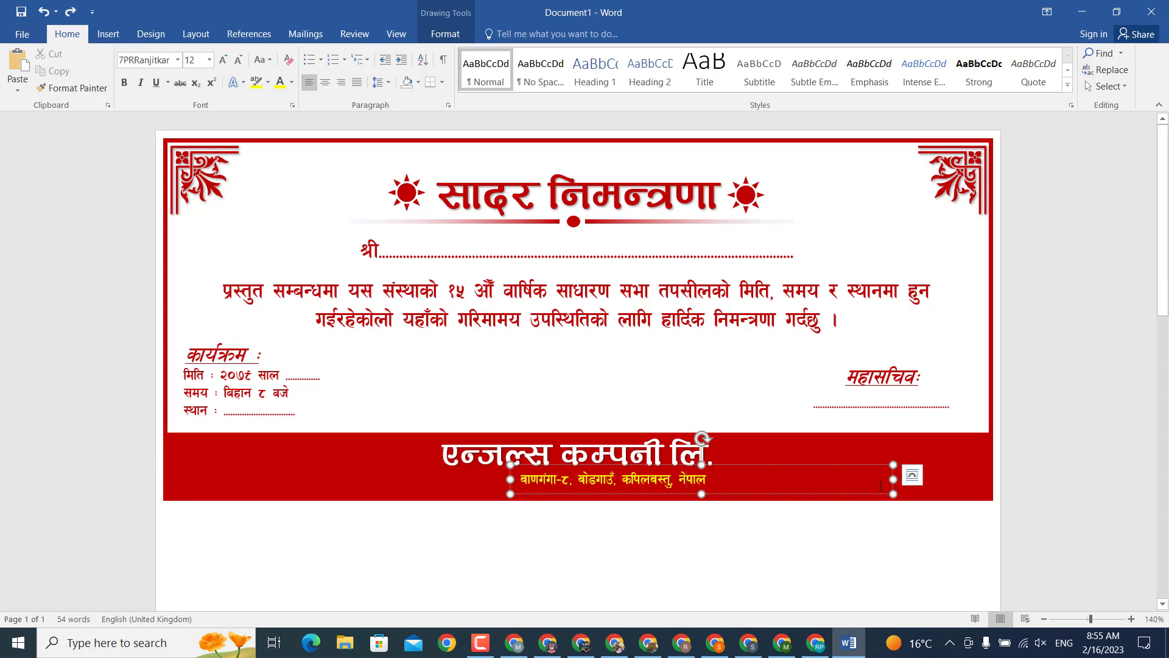
mouse_move(880, 479)
left_mouse_down()
mouse_move(708, 480)
mouse_move(629, 496)
left_mouse_up()
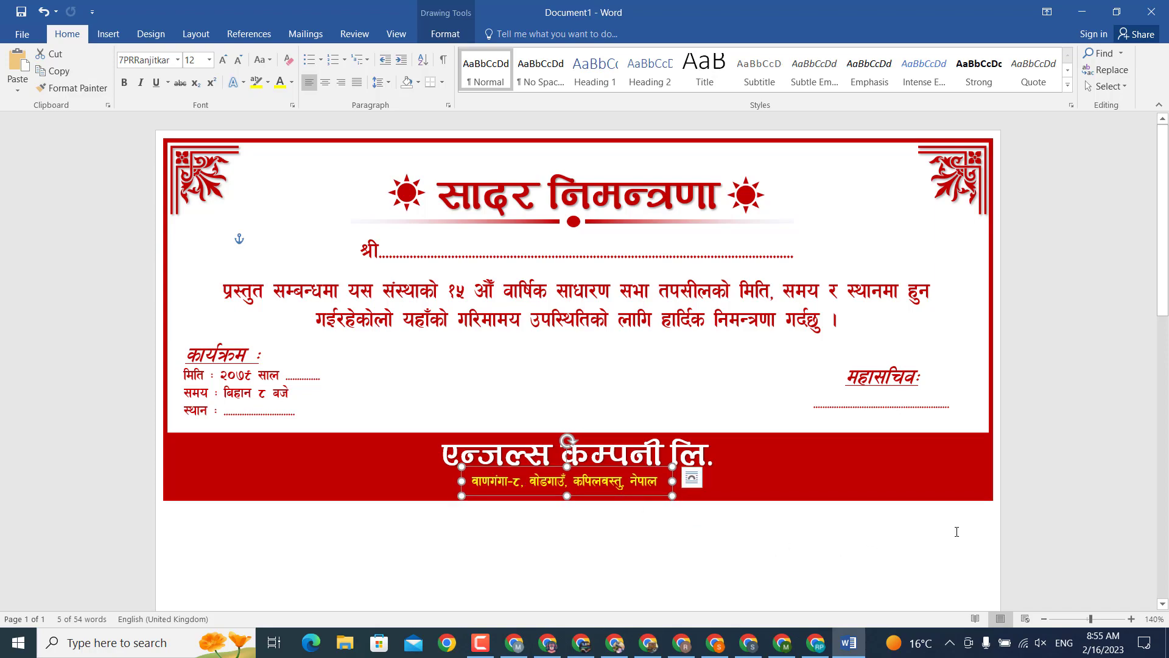
left_click(895, 394)
scroll(895, 394, "down", 3)
scroll(895, 394, "down", 2)
scroll(809, 333, "up", 2)
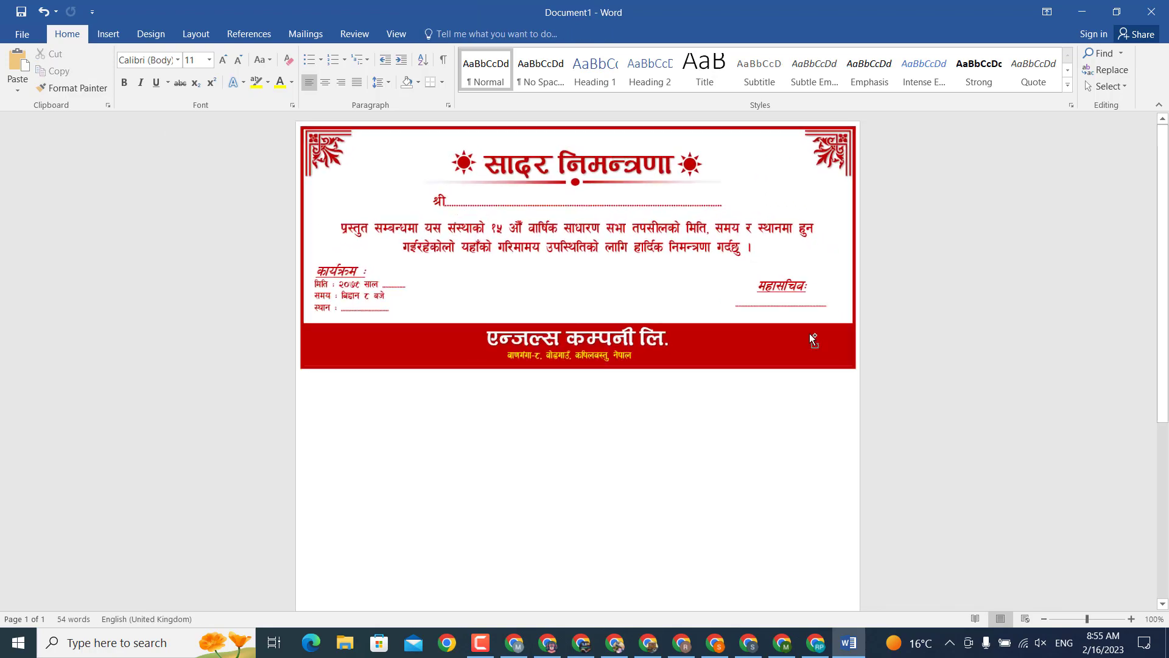
scroll(809, 334, "up", 3)
scroll(811, 334, "down", 2)
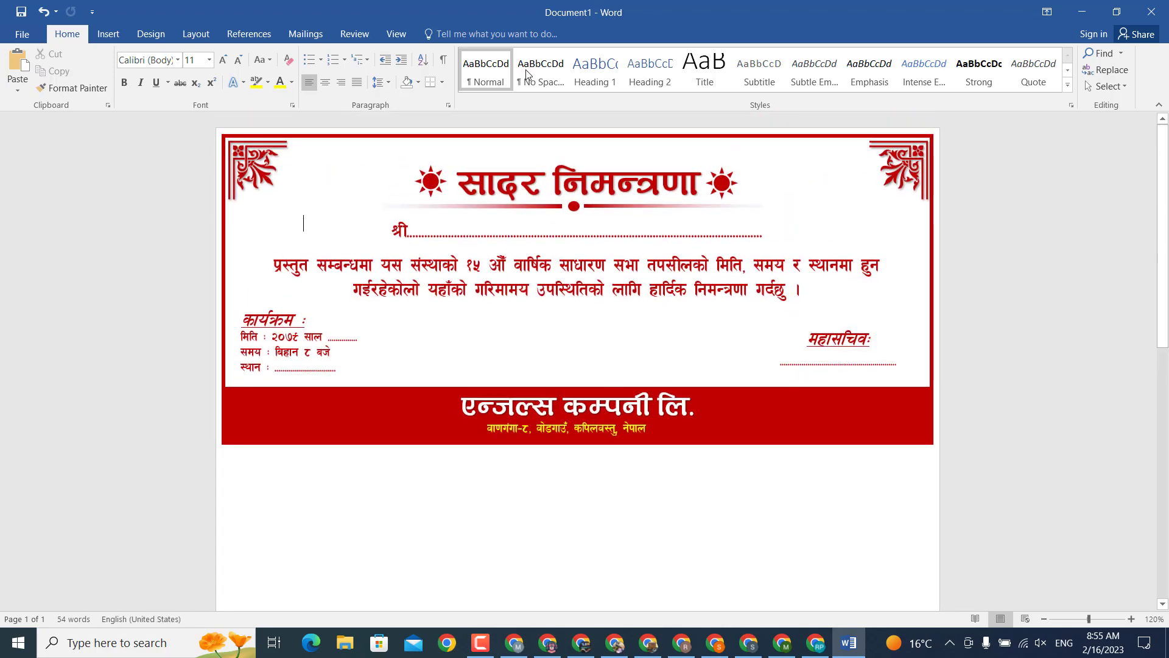
Step: Switch the card's background shape to a gradient fill in the Format Shape pane
left_click(787, 144)
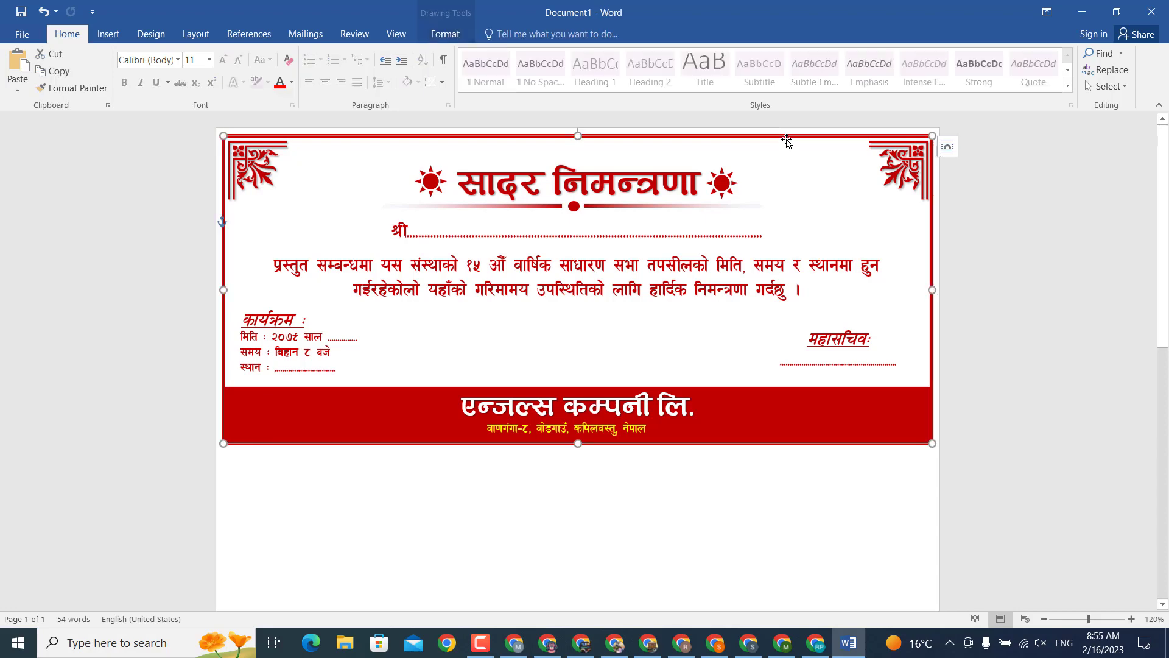
left_click(429, 36)
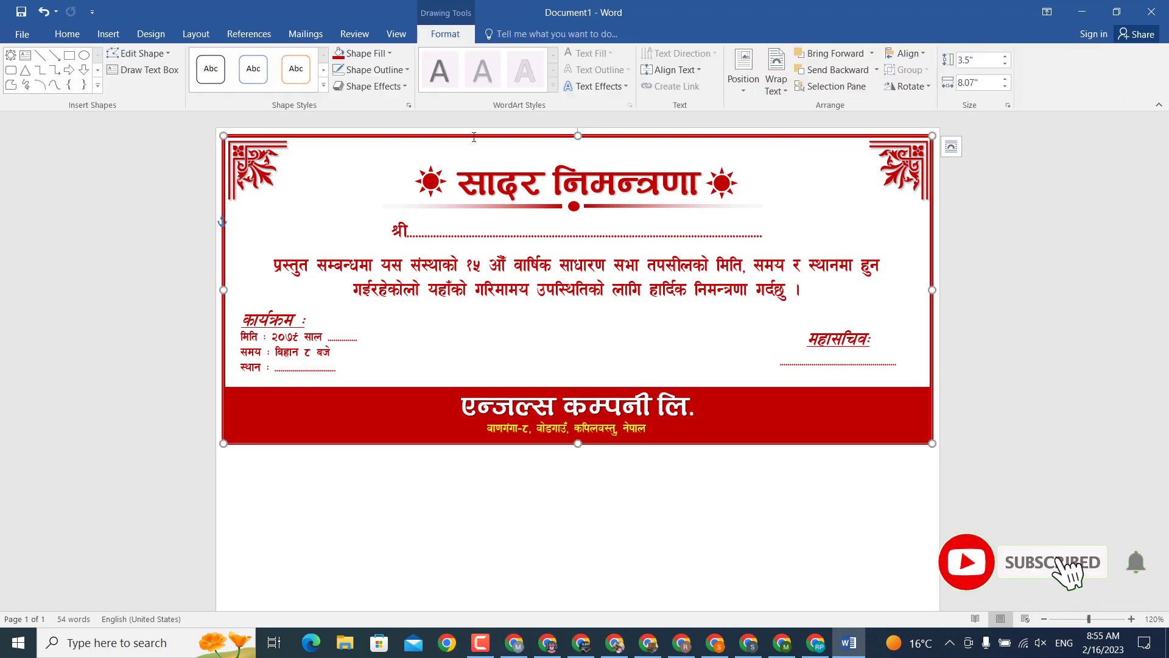
left_click(376, 56)
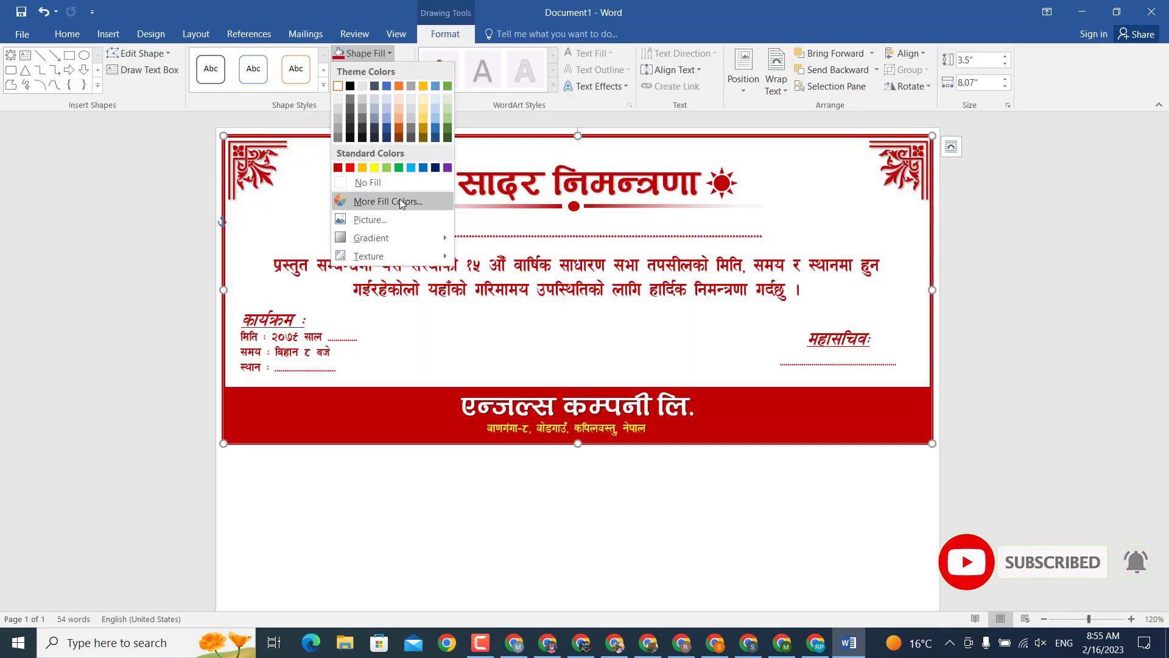
mouse_move(370, 237)
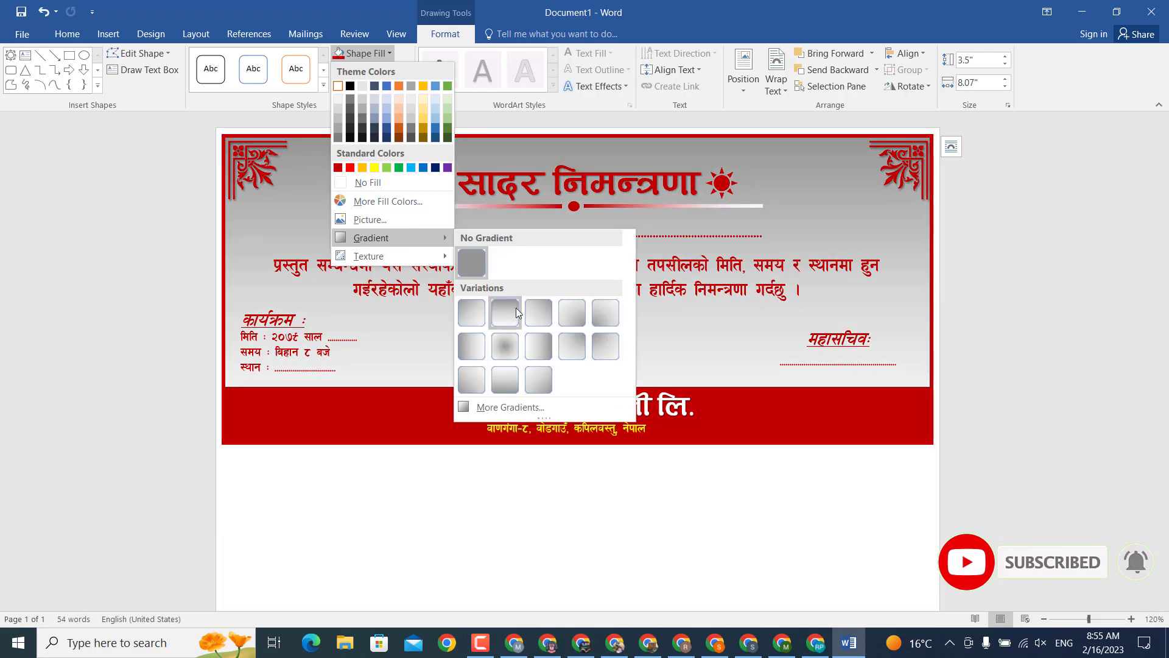
left_click(543, 408)
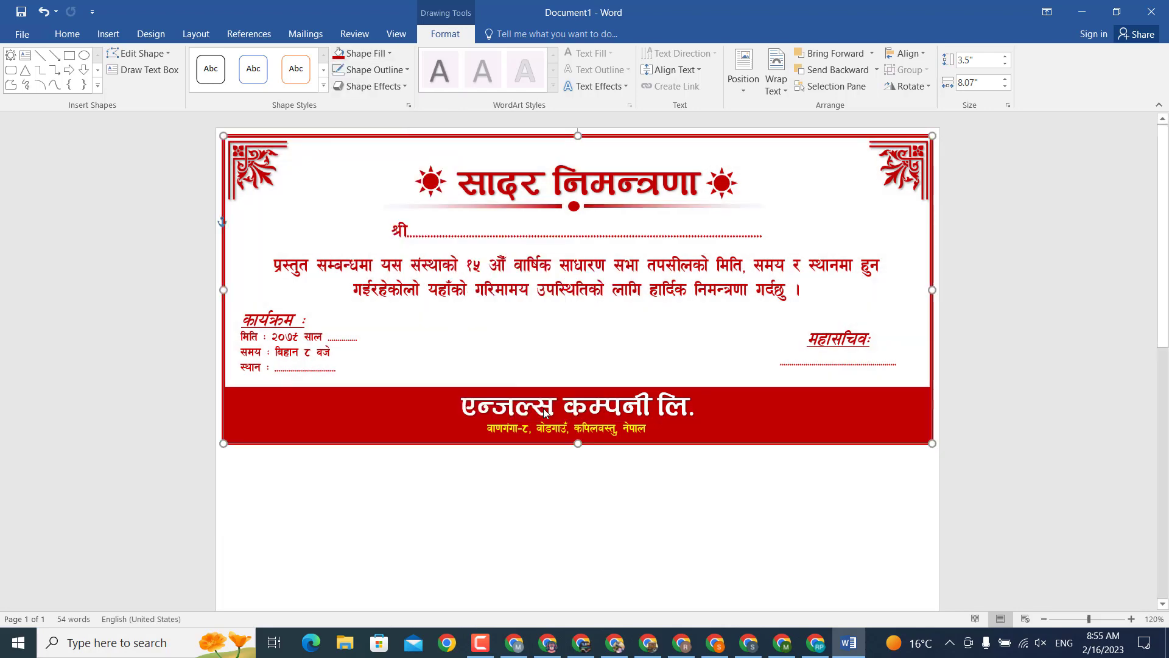
left_click(1011, 239)
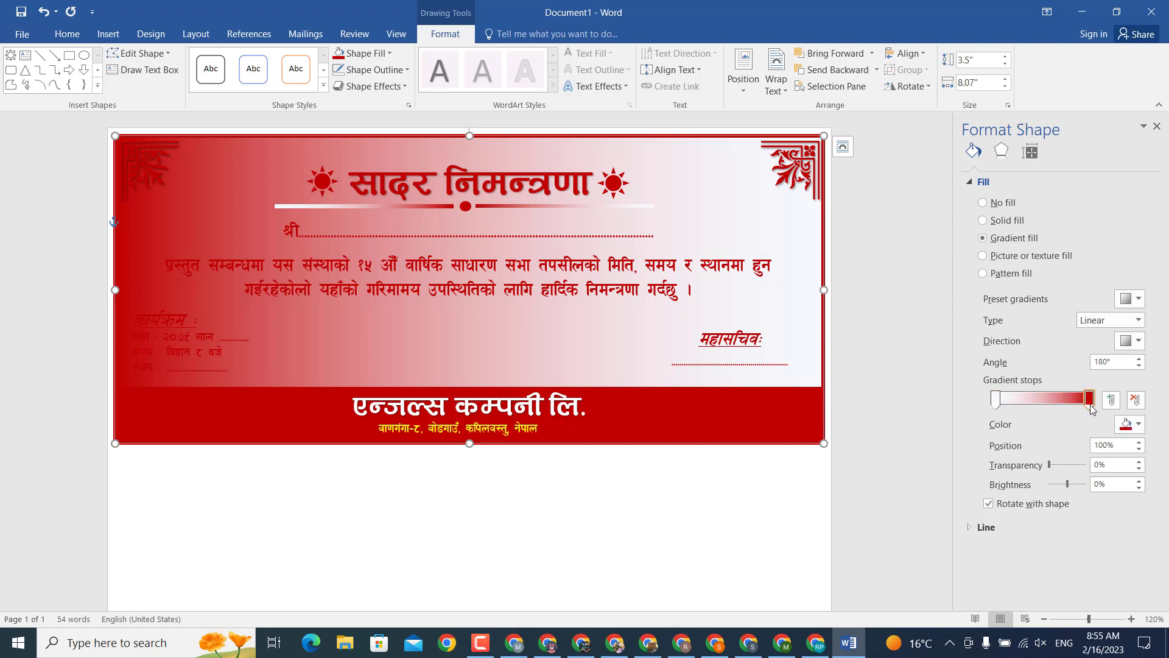
Step: Make the gradient end stop pale green and set a diagonal 225° direction
left_click(1139, 426)
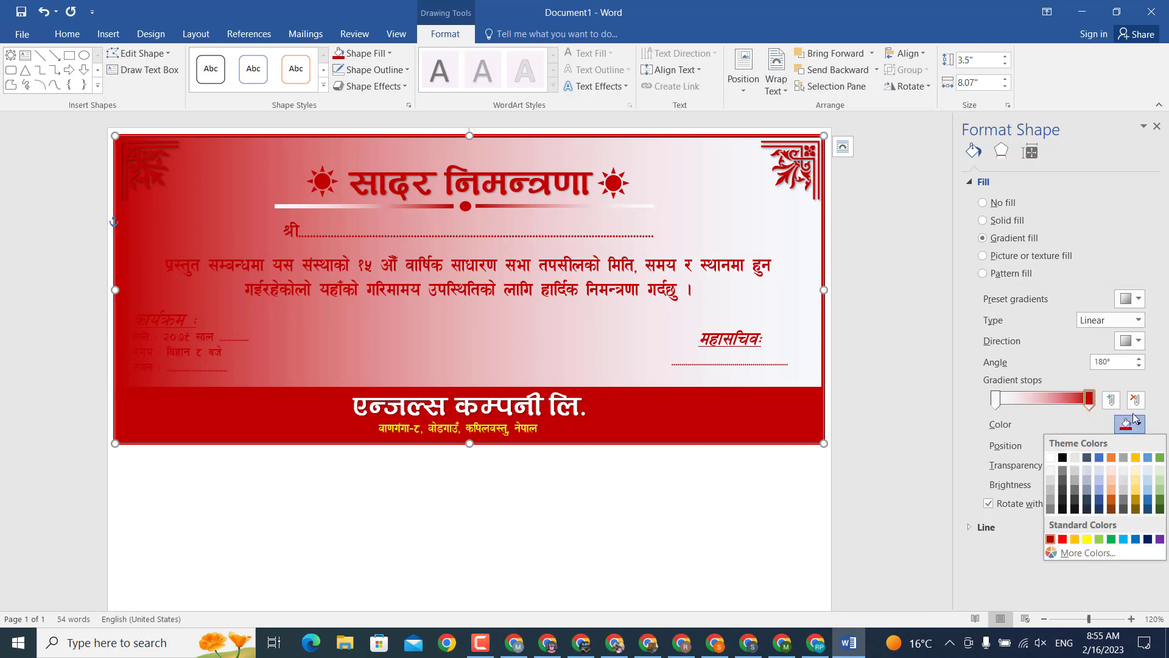
left_click(1128, 472)
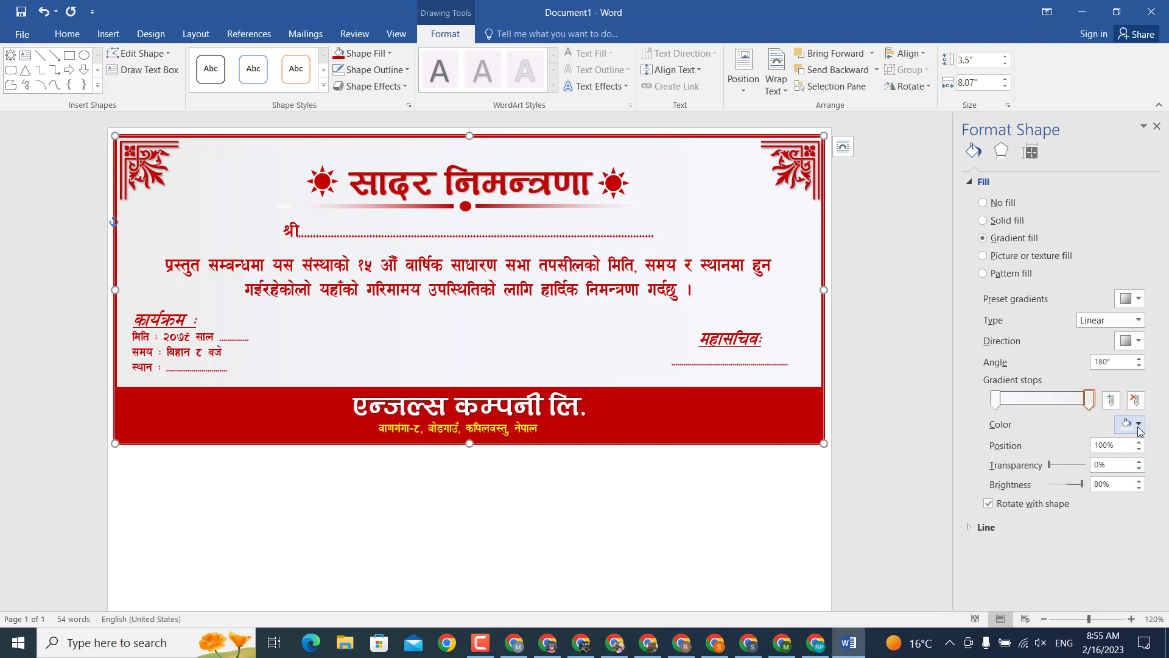
left_click(1139, 426)
left_click(1159, 471)
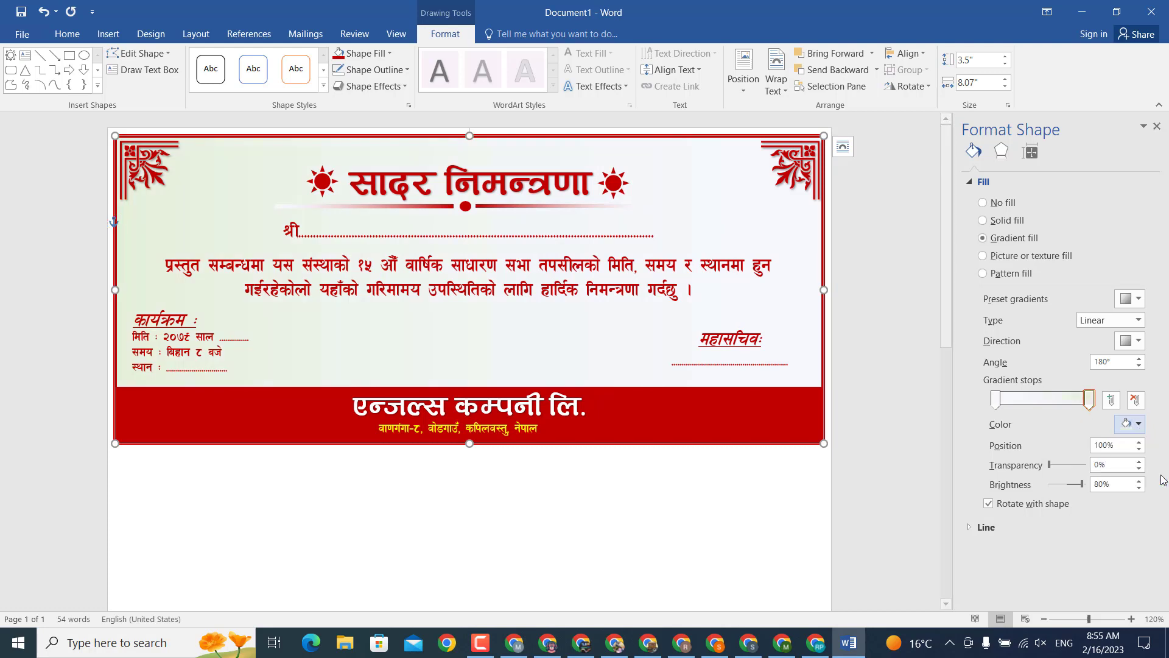
mouse_move(946, 365)
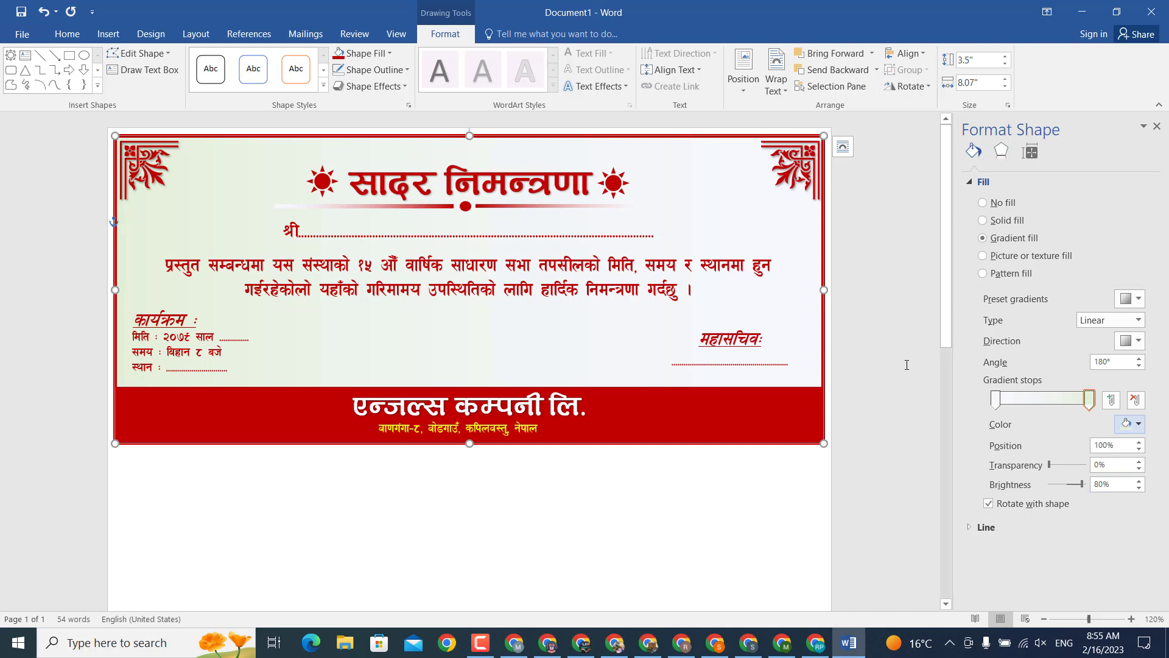
left_click(1137, 341)
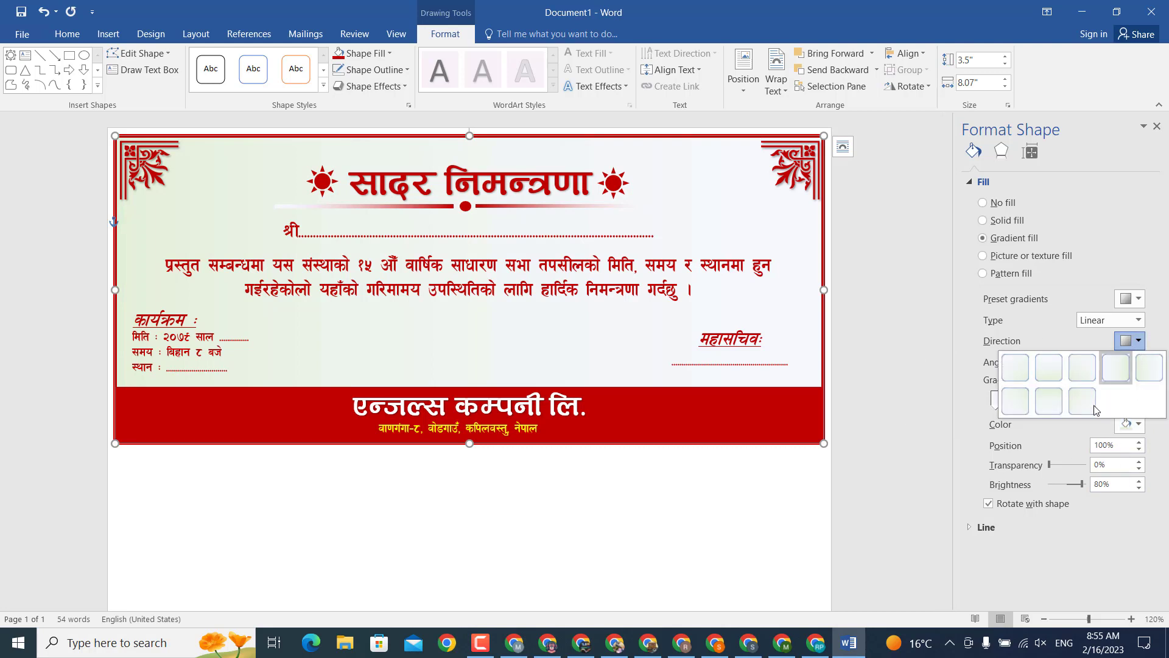
left_click(1090, 405)
Step: Deselect the card to view the new gradient and close the Format Shape pane
left_click(854, 305)
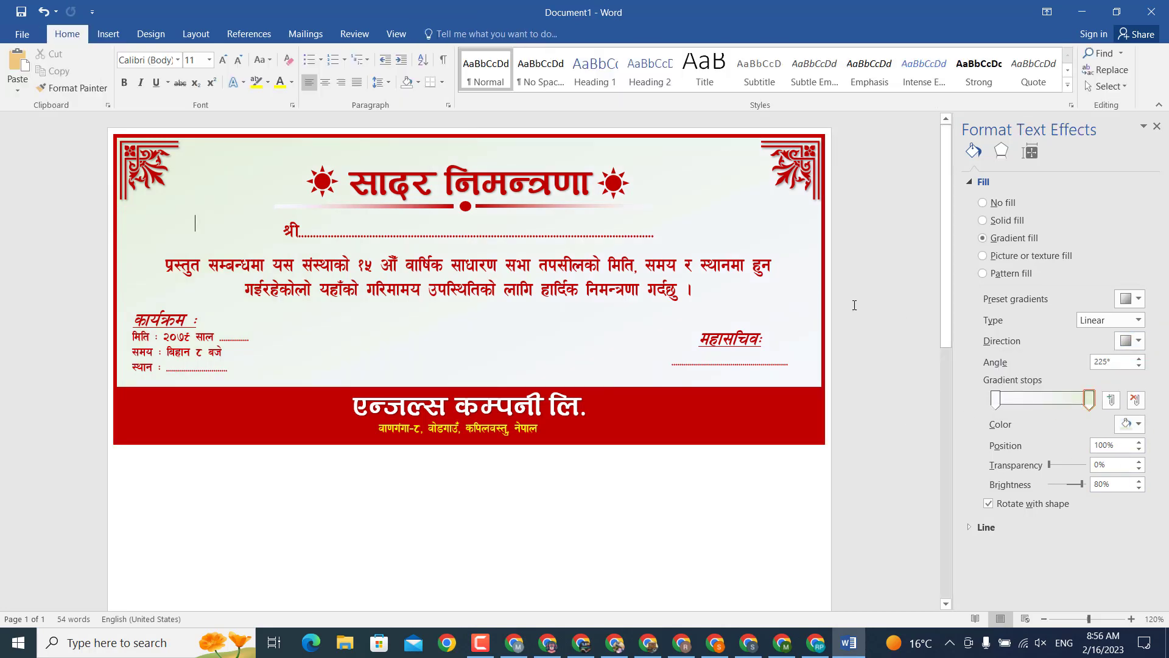
scroll(288, 210, "down", 3)
scroll(287, 209, "up", 4)
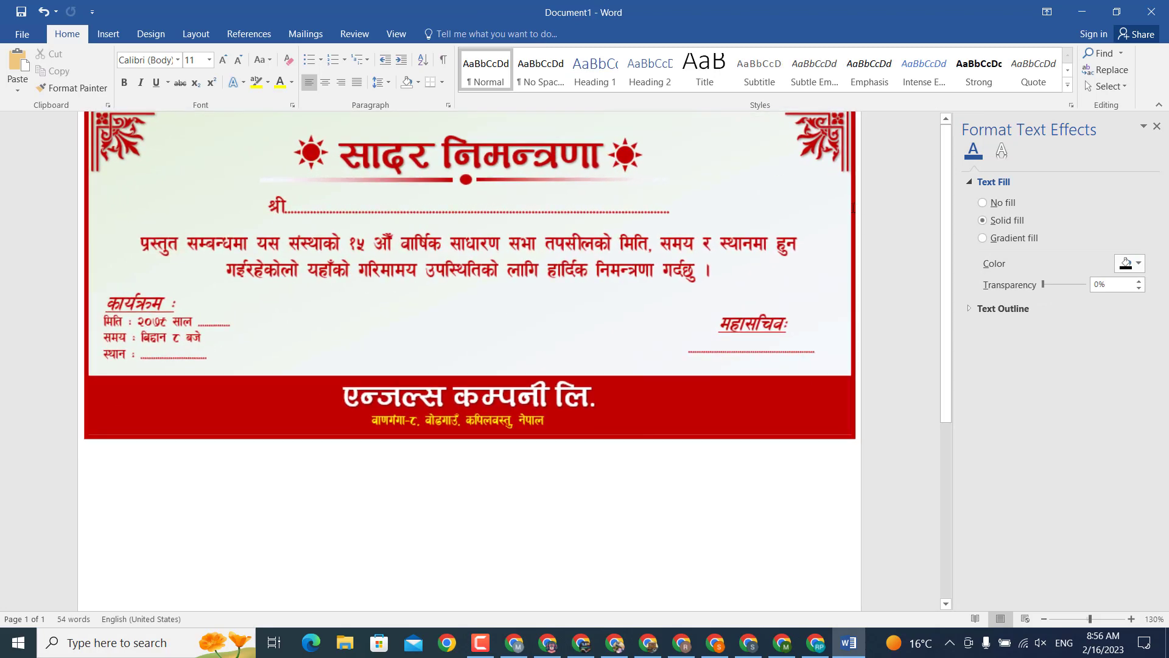
left_click(1156, 126)
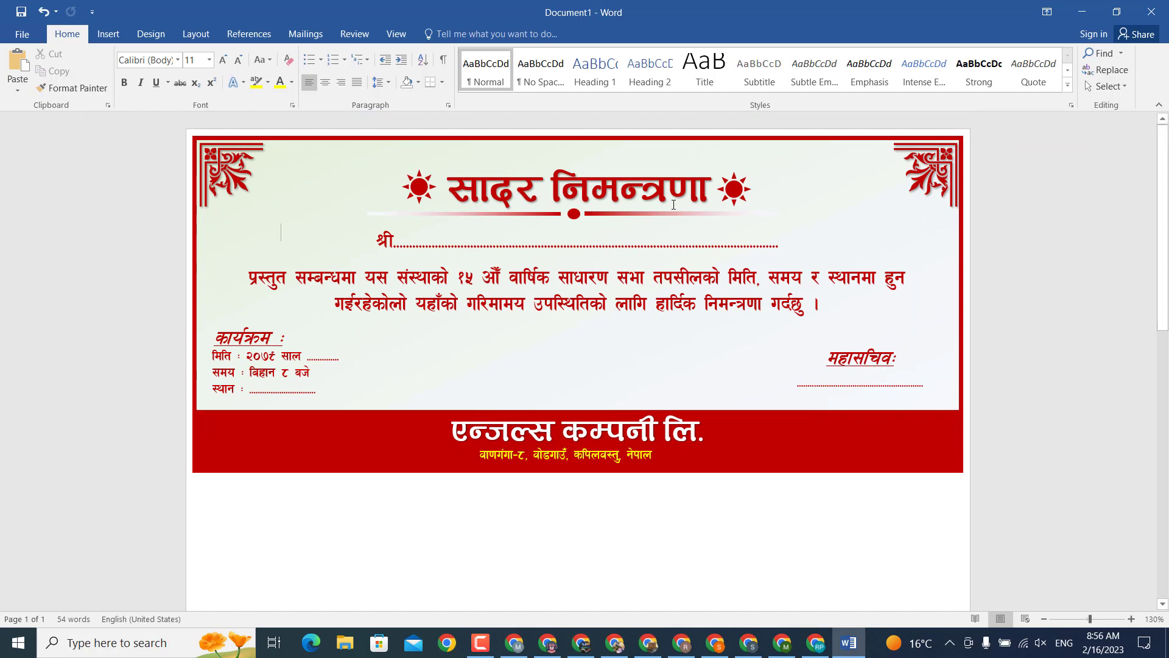
Step: Select the background, four corner and sun ornaments, title, title underline and body paragraph
left_click(783, 144)
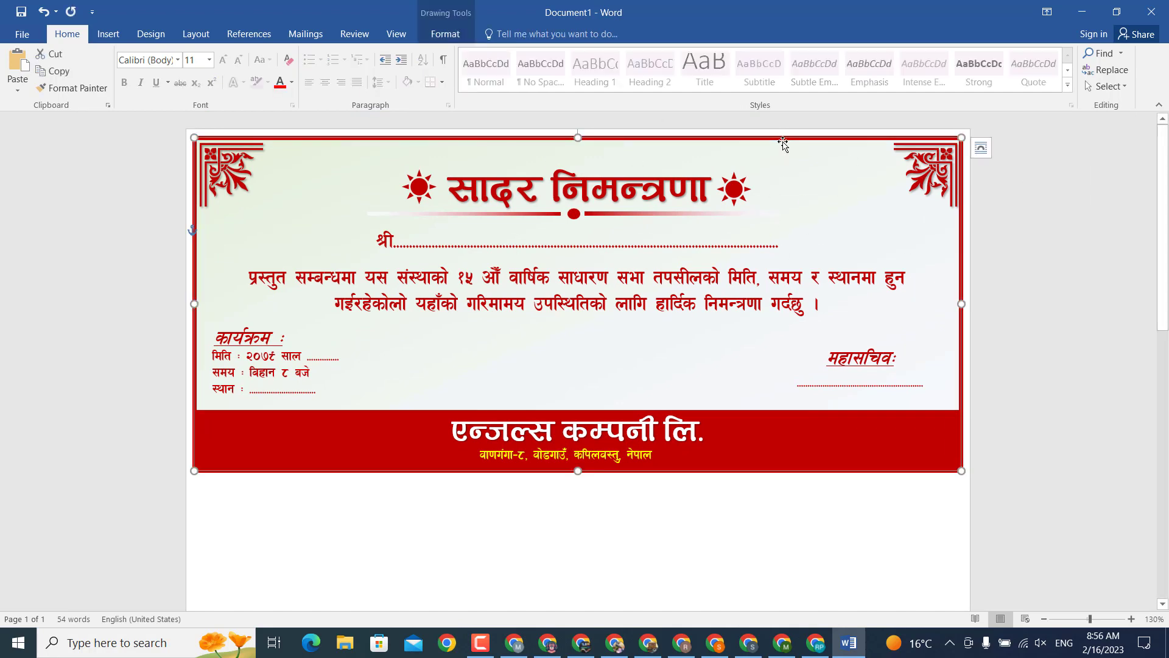
left_click(268, 183)
left_click(892, 199, "shift")
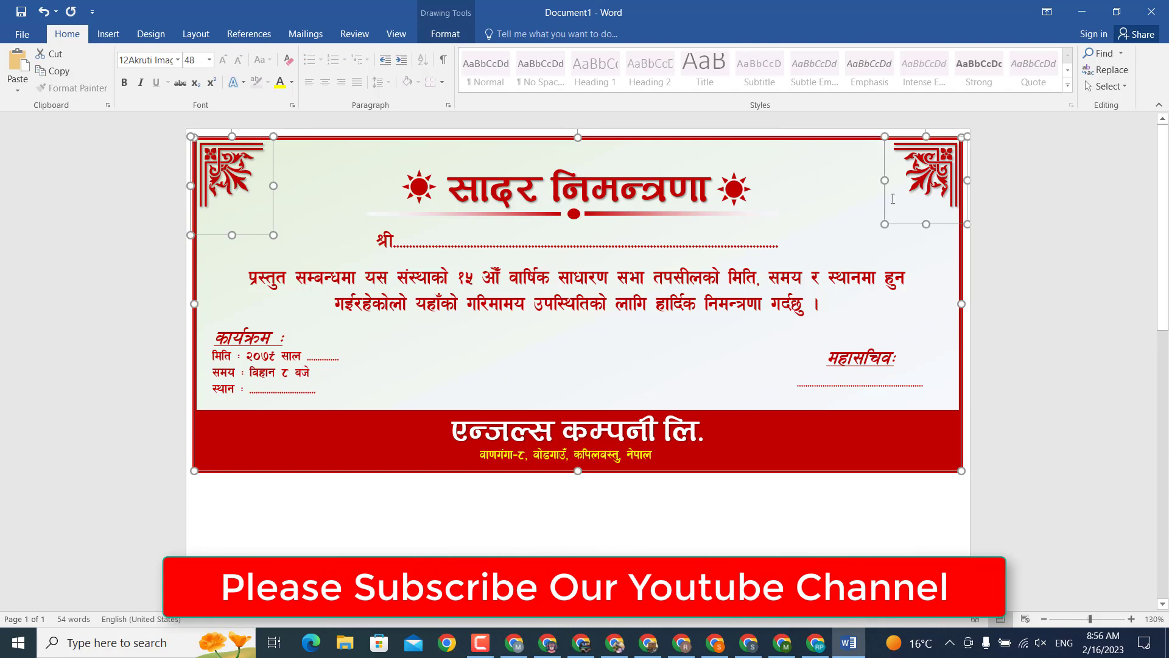
left_click(732, 191, "shift")
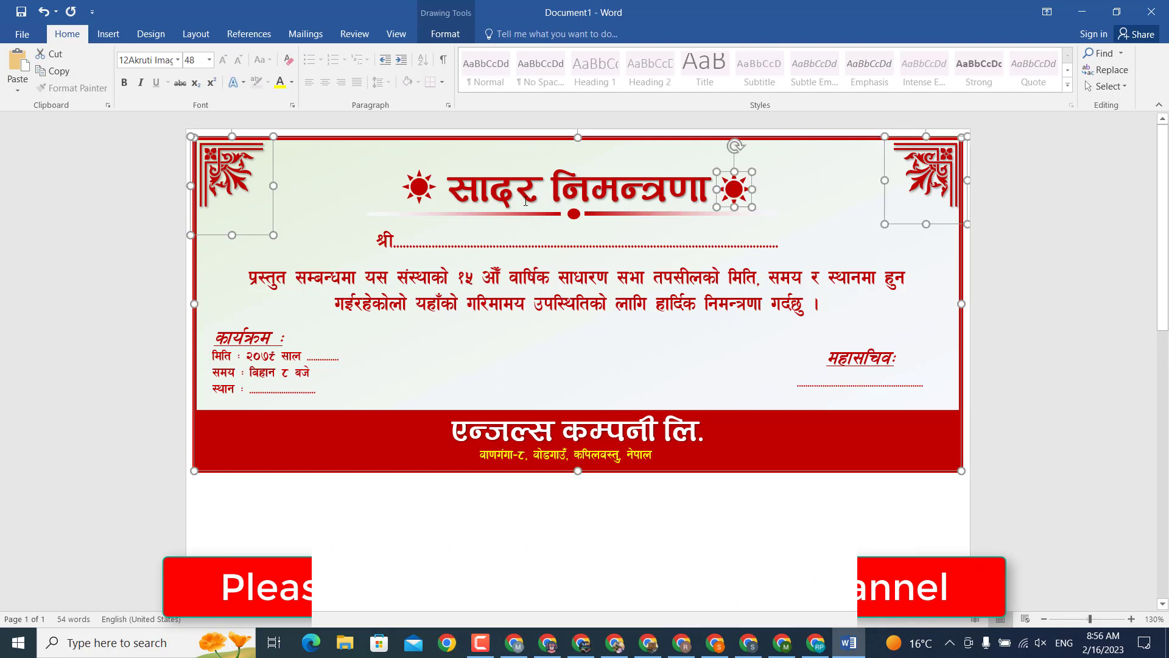
left_click(419, 188, "shift")
left_click(518, 223, "shift")
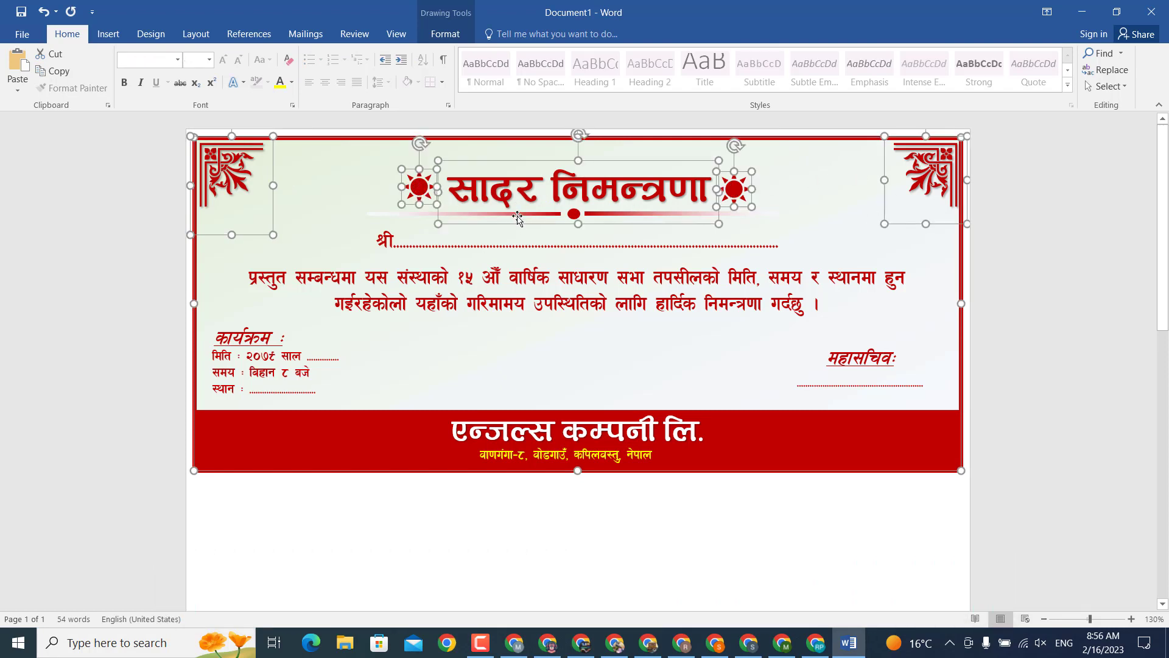
left_click(517, 216, "shift")
left_click(440, 310, "shift")
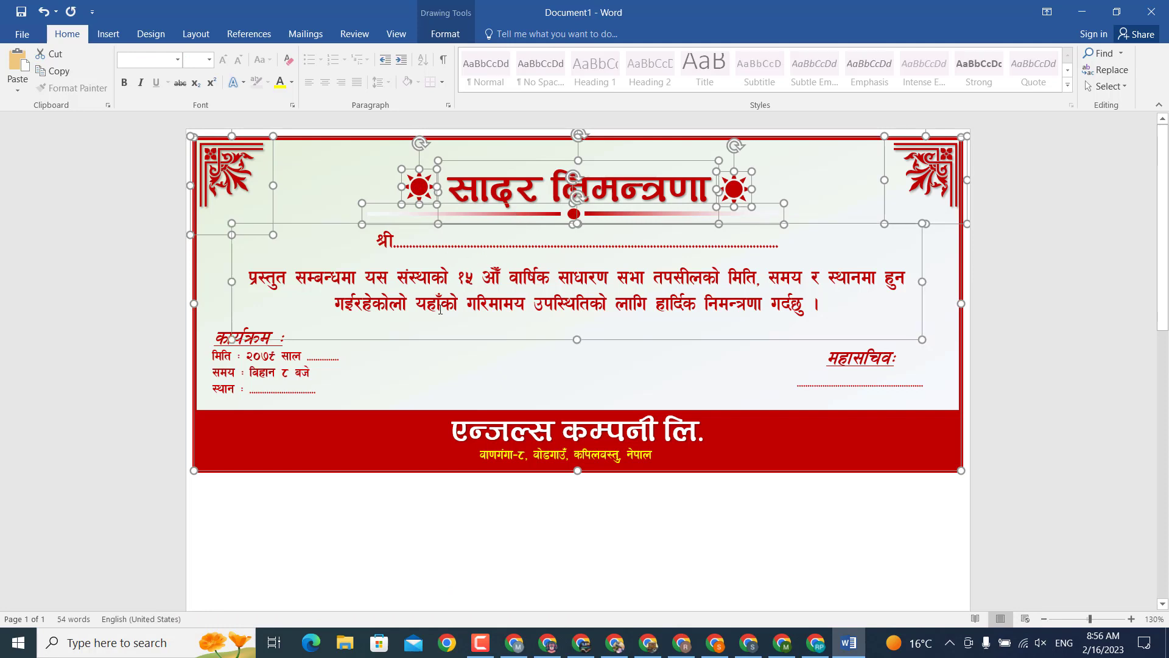
Step: Add the programme lines, महासचिवः label, signature line, company name, address and red band, then group everything
left_click(243, 338, "shift")
left_click(274, 375, "shift")
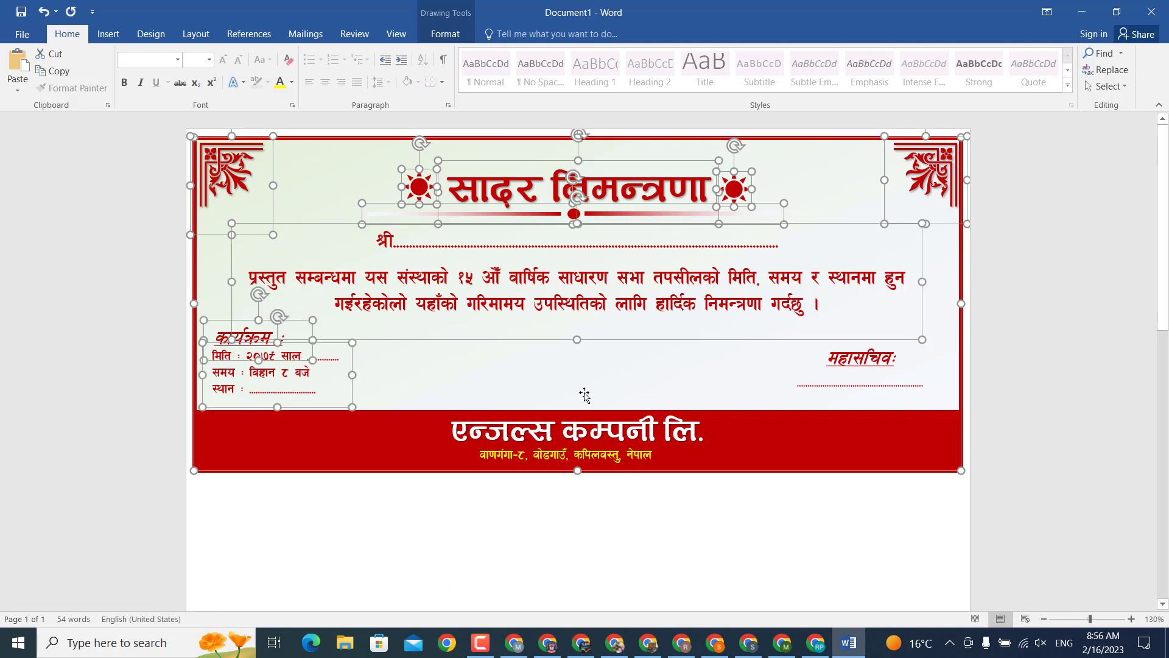
left_click(870, 361, "shift")
left_click(797, 397, "shift")
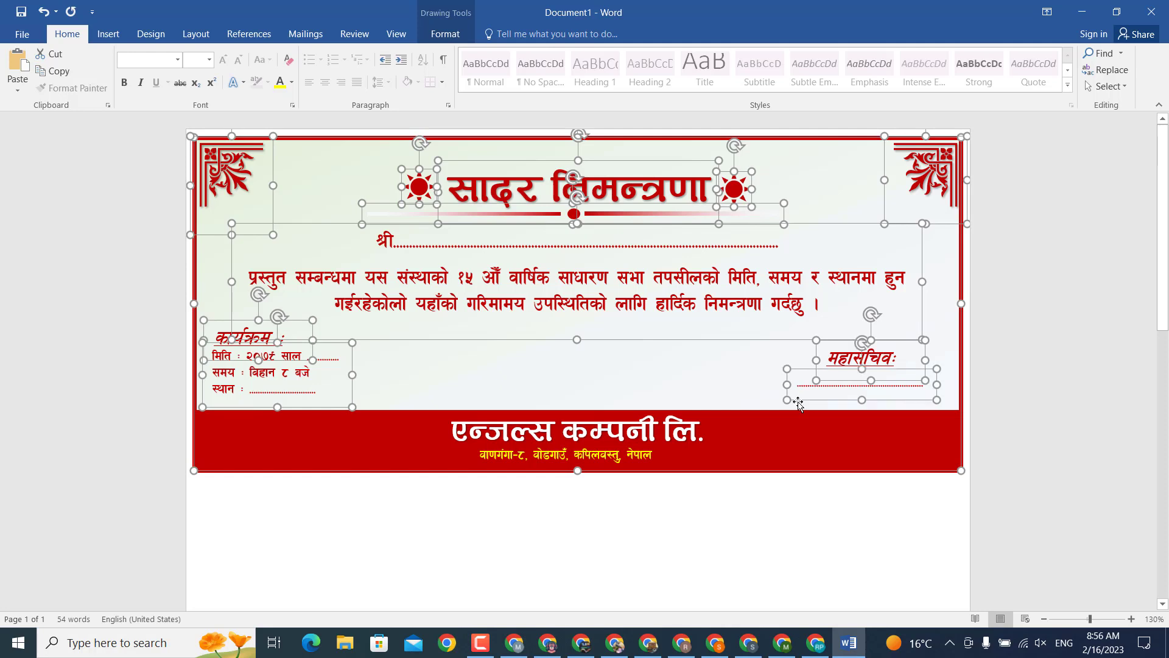
left_click(633, 432, "shift")
left_click(628, 456, "shift")
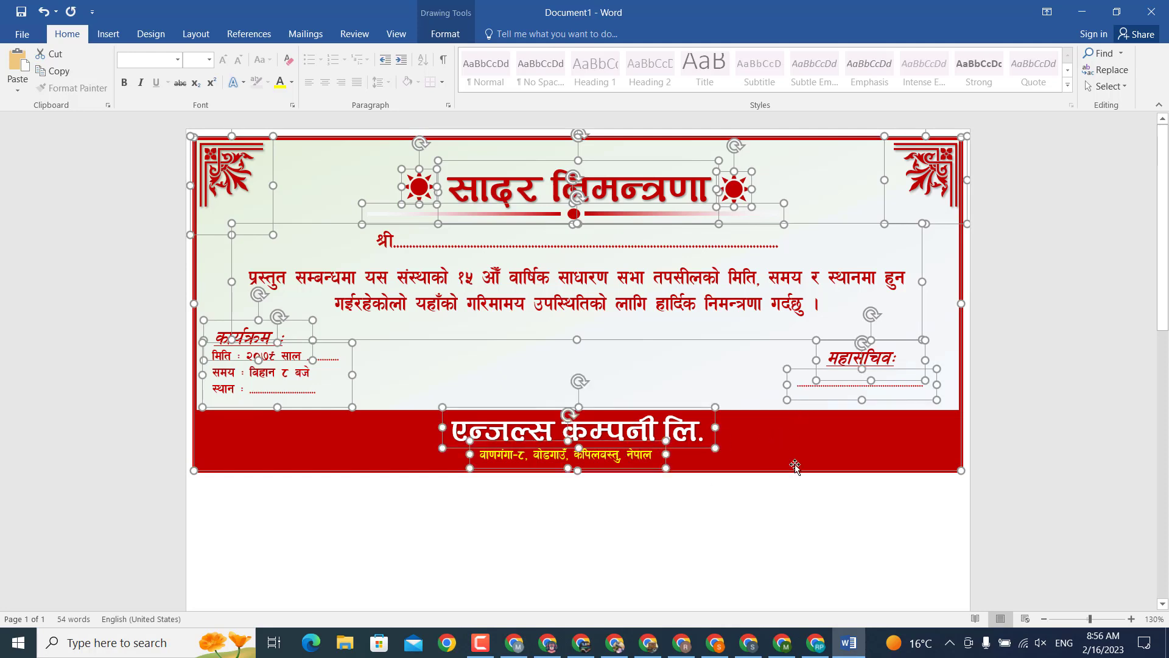
left_click(815, 439, "shift")
right_click(815, 440)
mouse_move(850, 297)
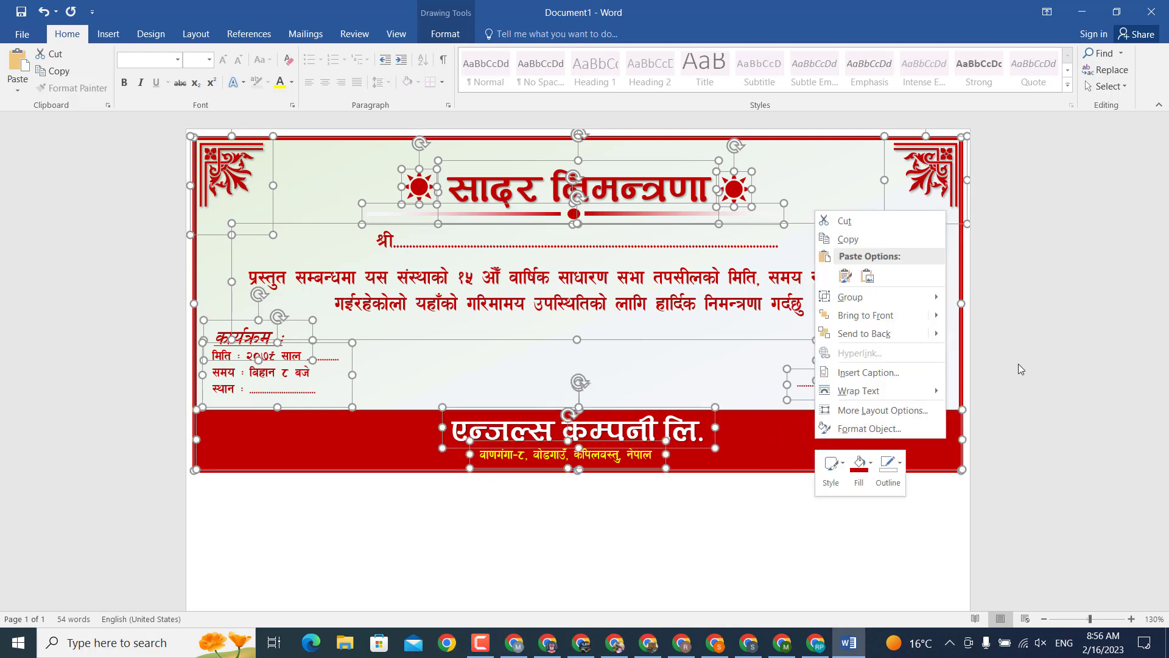
left_click(971, 299)
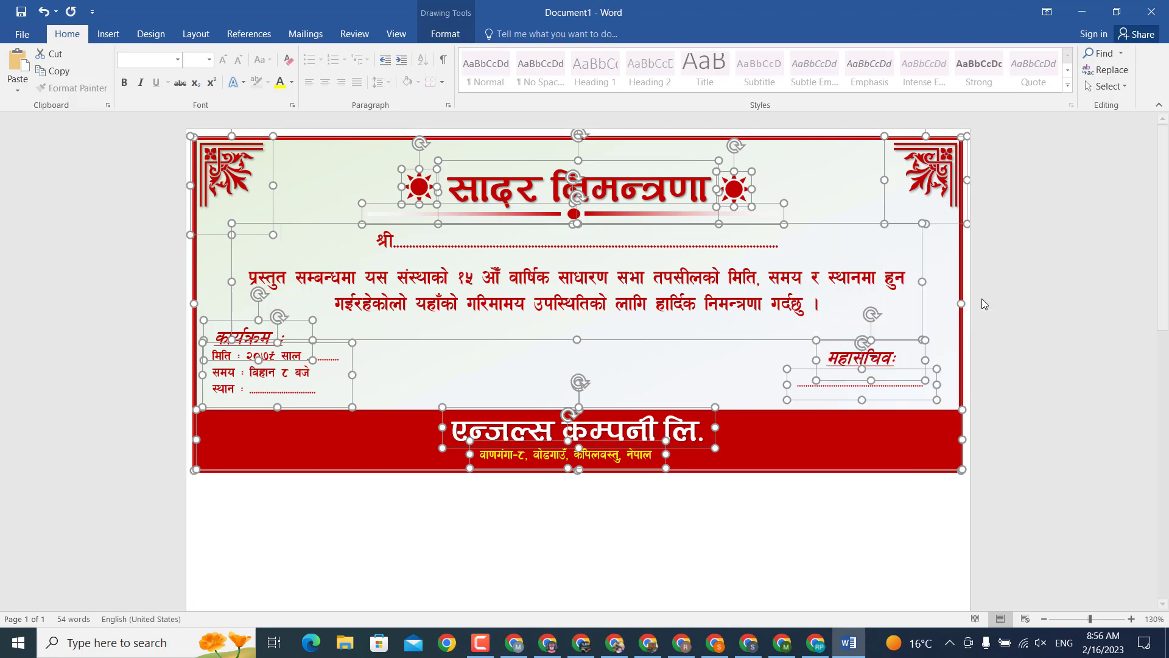
Step: Nudge the grouped card down and place a duplicate directly below it
left_click_drag(777, 503, 776, 509)
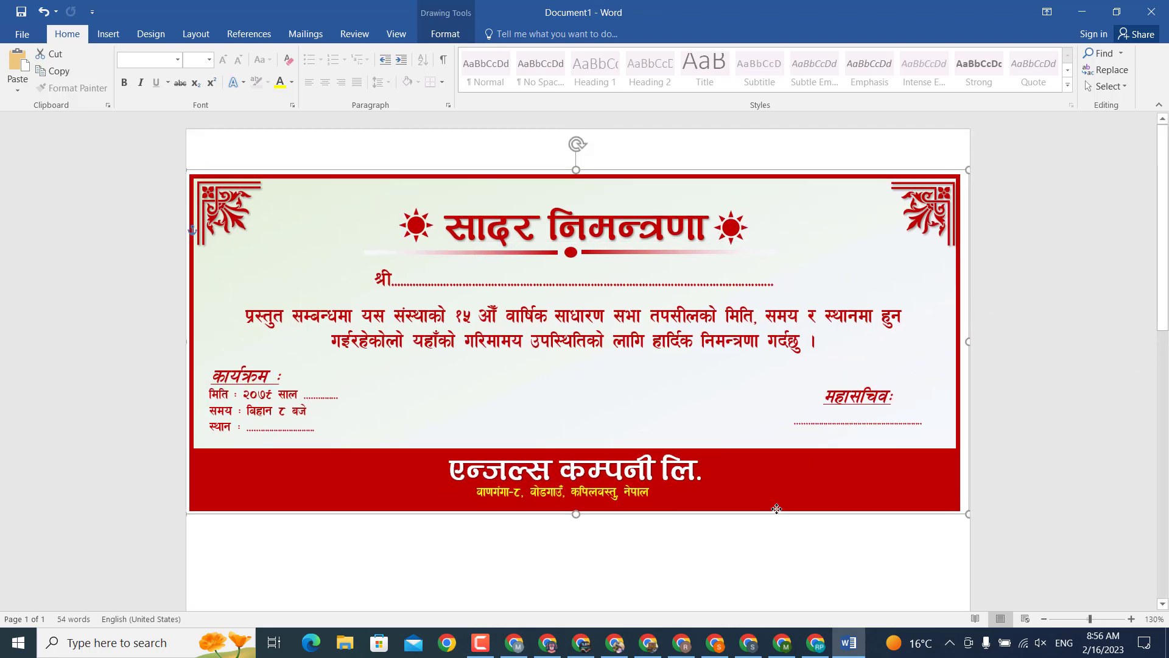
scroll(776, 509, "down", 5)
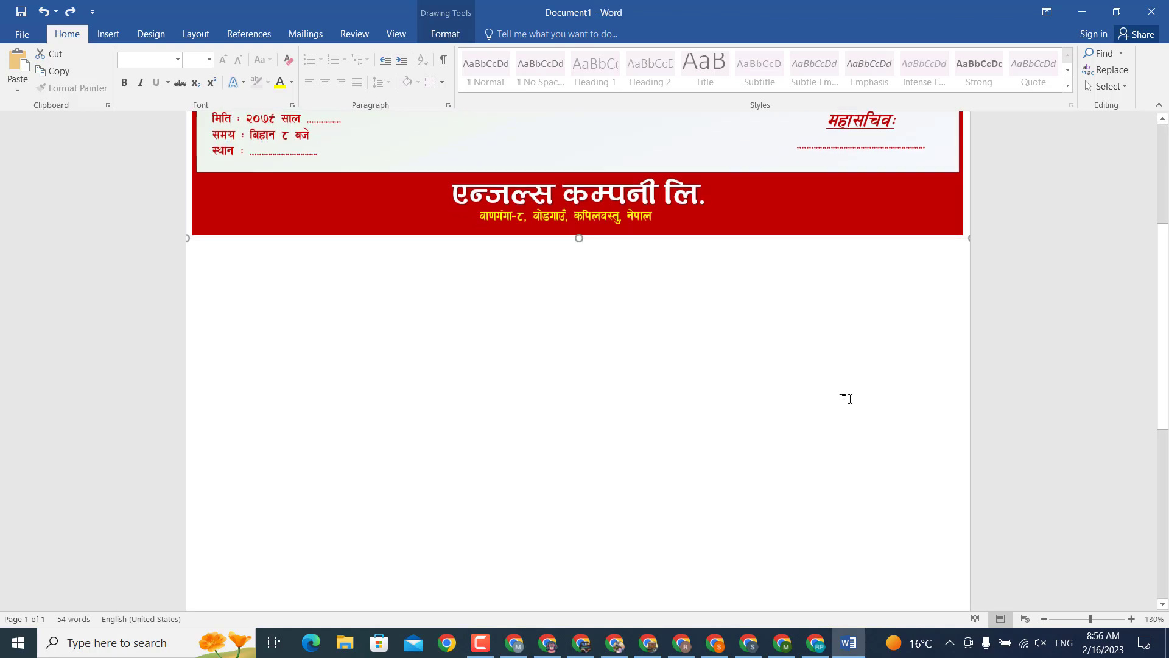
scroll(850, 398, "down", 7, "ctrl")
scroll(719, 352, "up", 1, "ctrl")
scroll(715, 342, "up", 1, "ctrl")
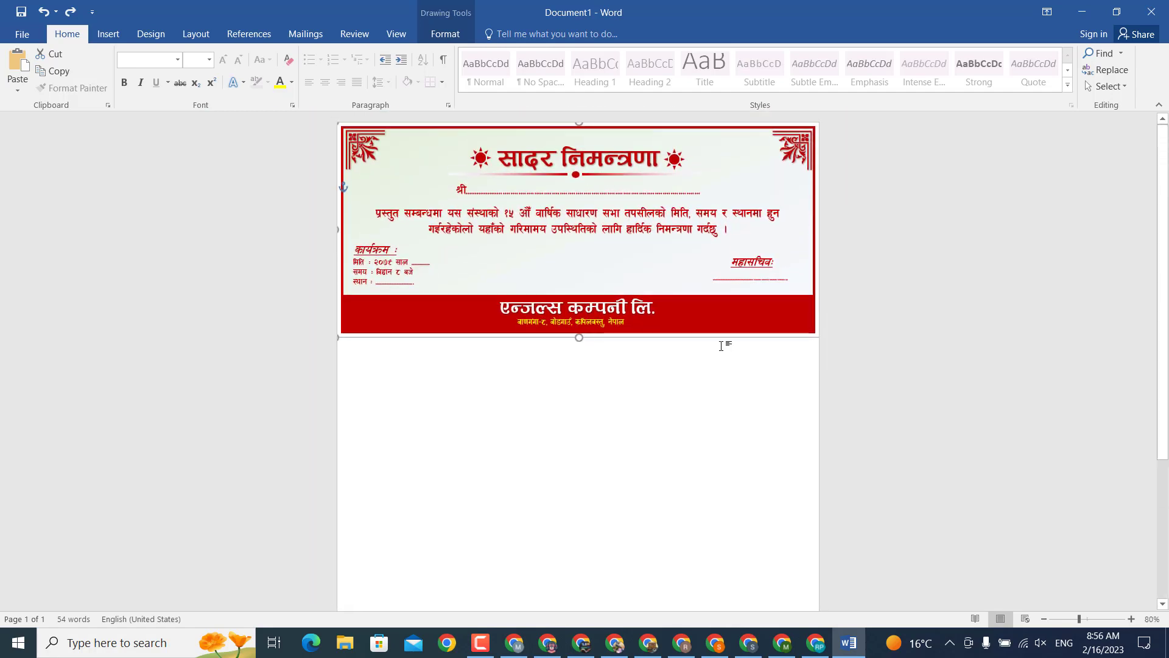
left_click_drag(714, 345, 720, 553)
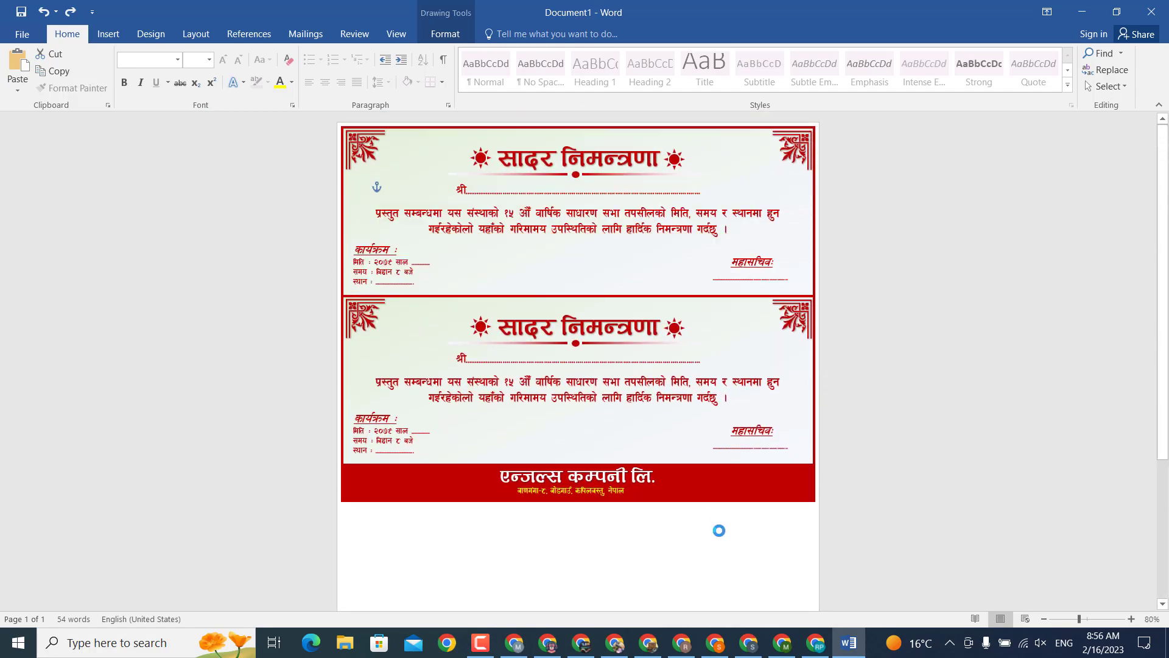
left_click(992, 449)
Step: Centre the lower copy under the upper card and shift it further down the page
scroll(779, 414, "down", 3)
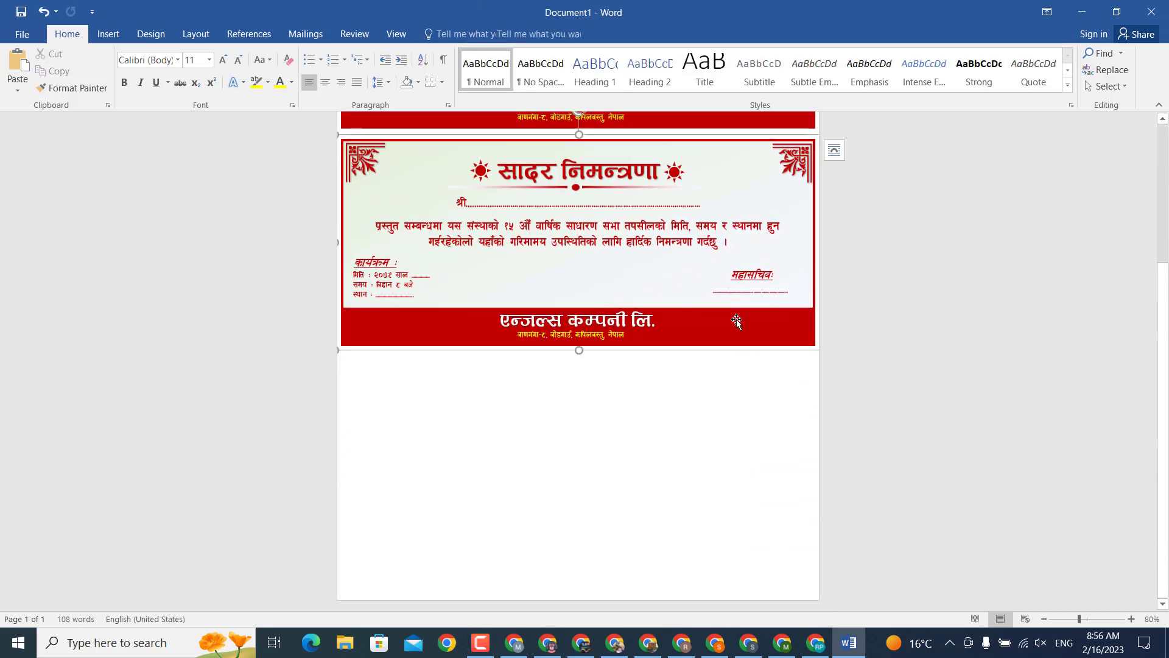
left_click_drag(733, 319, 733, 324)
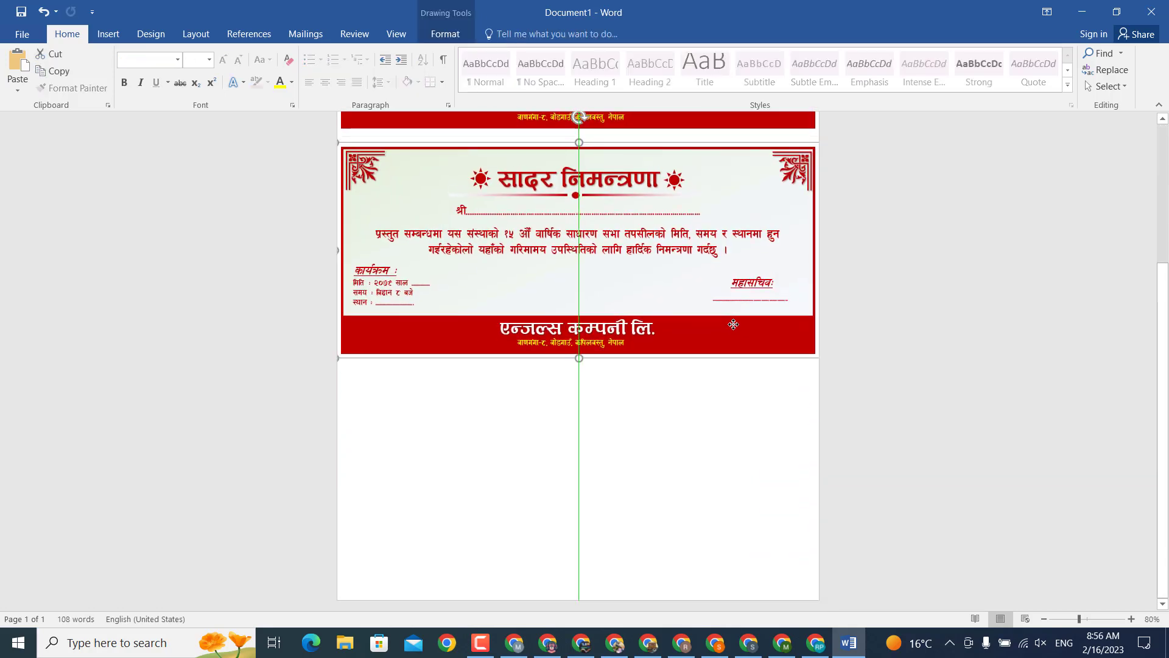
left_click(725, 300)
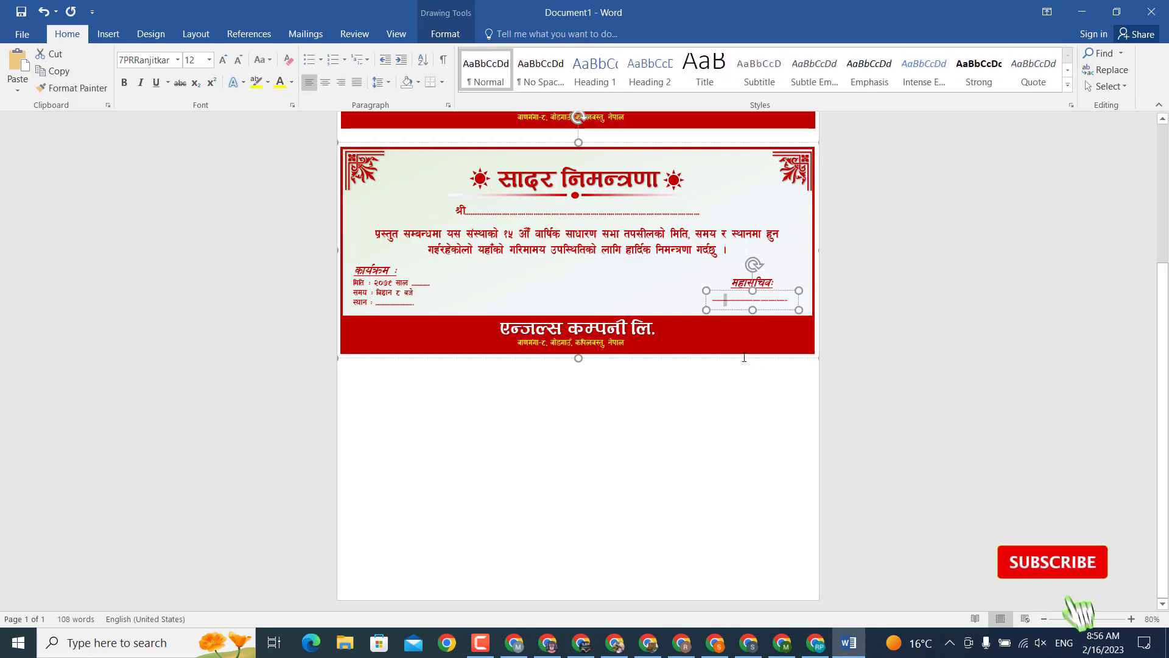
mouse_move(744, 357)
left_mouse_down()
mouse_move(731, 357)
mouse_move(735, 577)
left_mouse_up()
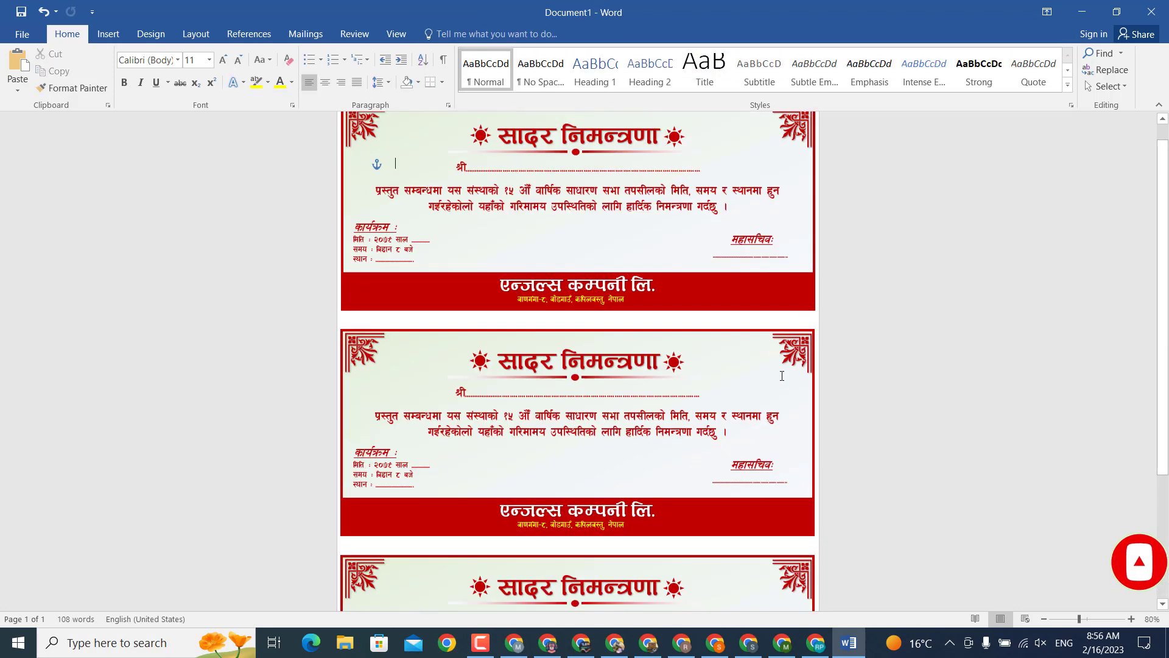
scroll(806, 384, "down", 7, "ctrl")
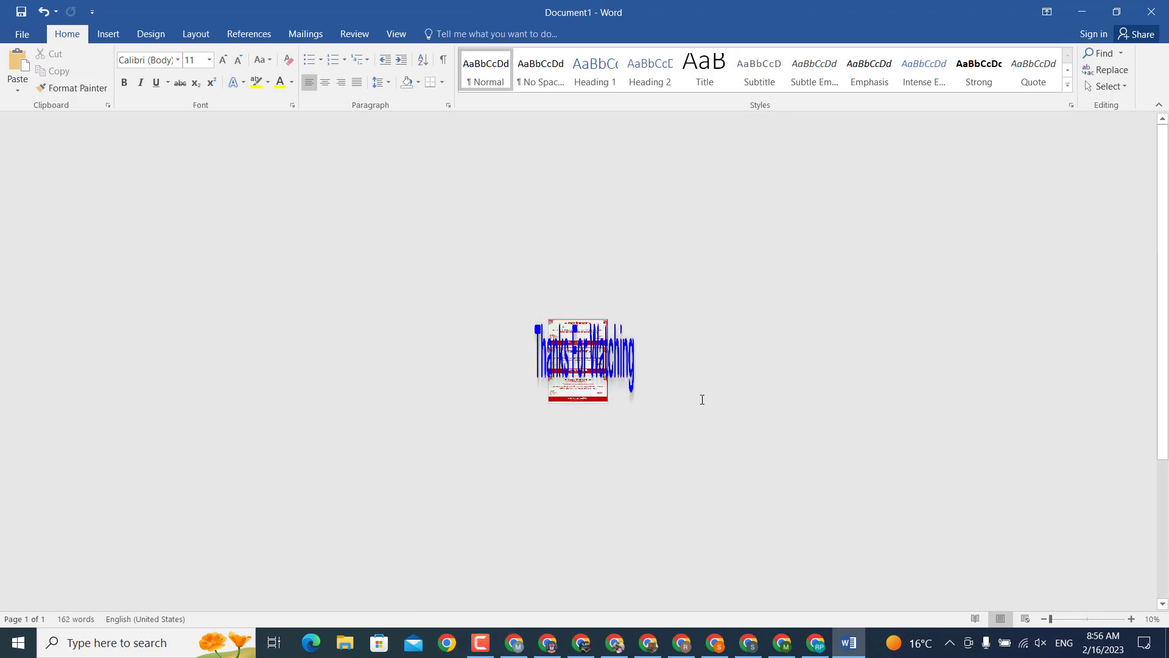
scroll(702, 399, "up", 7, "ctrl")
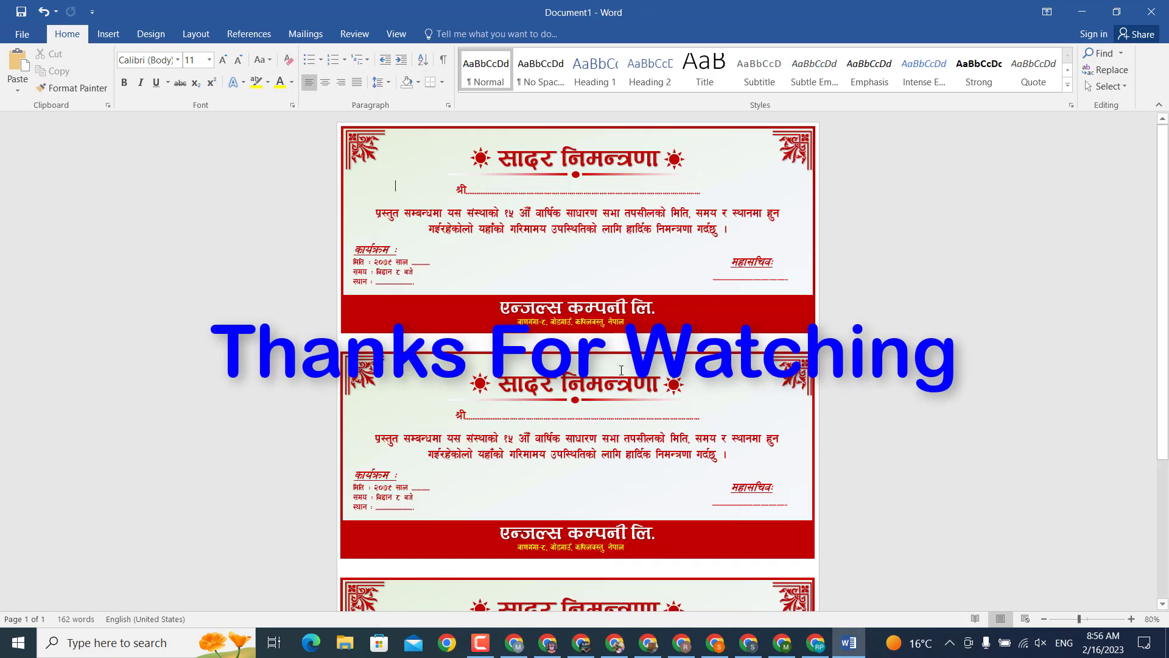
scroll(621, 370, "up", 3, "ctrl")
scroll(670, 301, "down", 5)
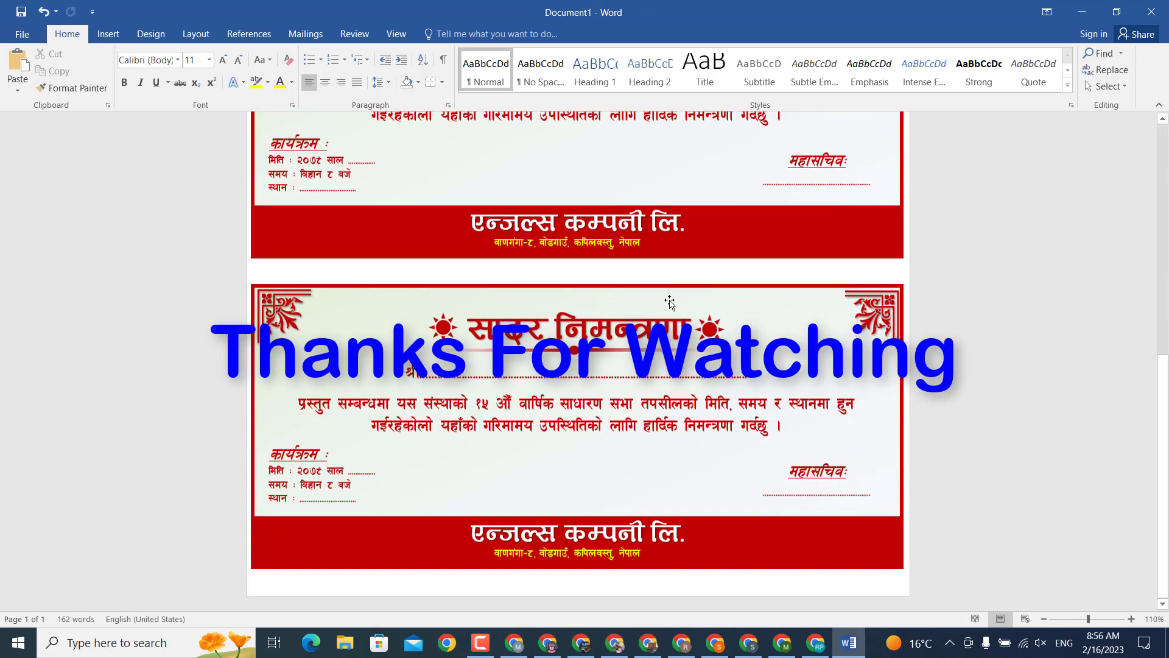
scroll(670, 301, "up", 4)
scroll(670, 301, "down", 4)
scroll(670, 301, "up", 5)
scroll(670, 300, "down", 3)
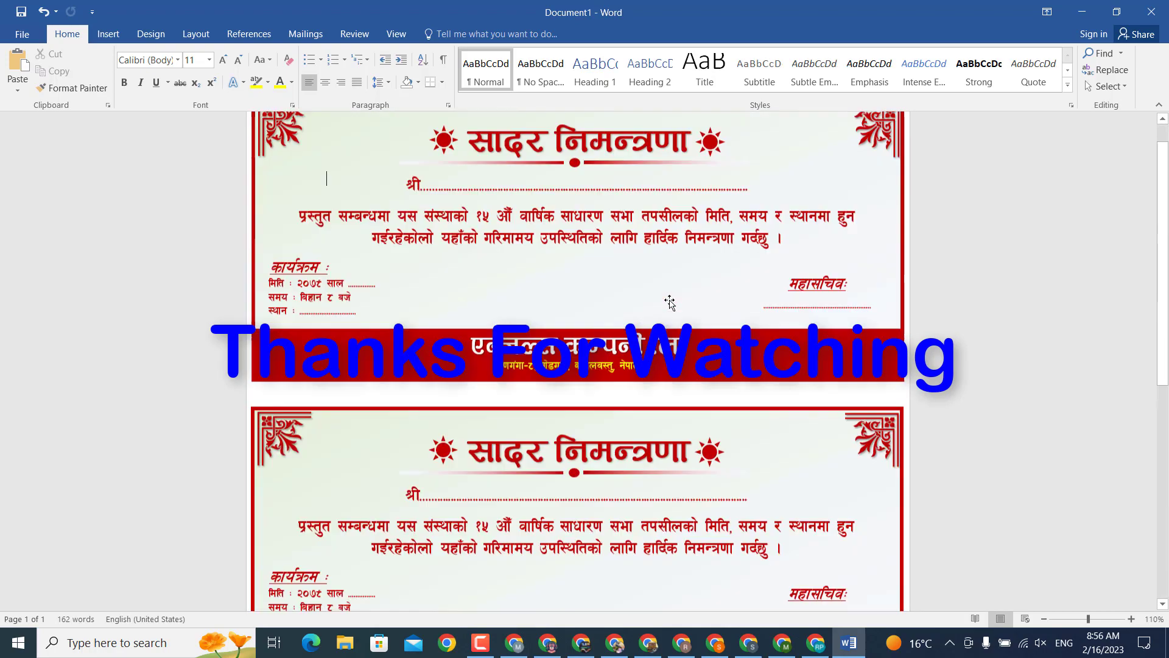
scroll(673, 301, "up", 3)
scroll(679, 485, "down", 1)
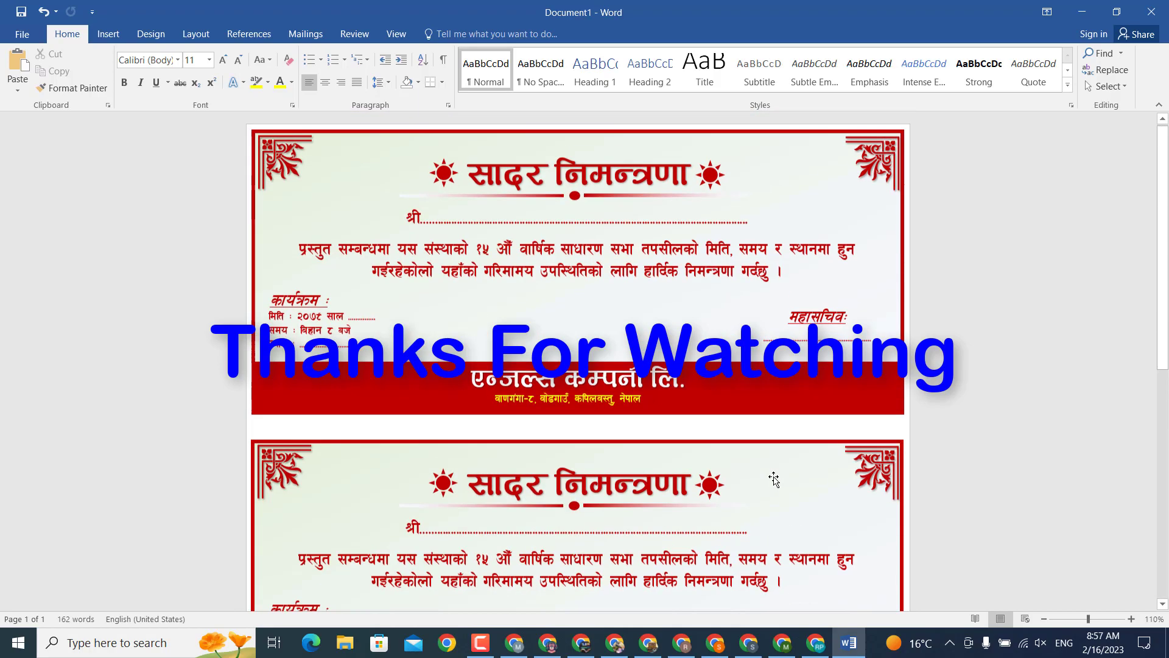